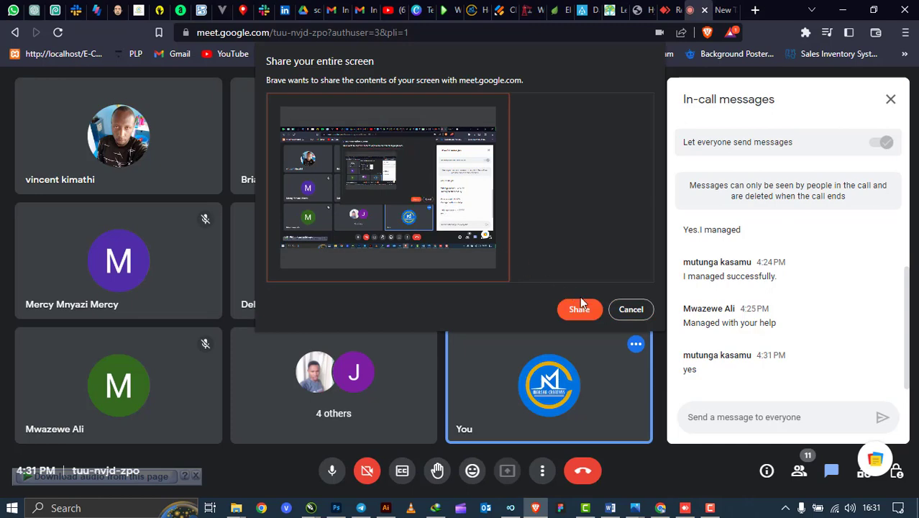
# Share the entire screen with the Google Meet call and admit the waiting participant.
pyautogui.click(580, 310)
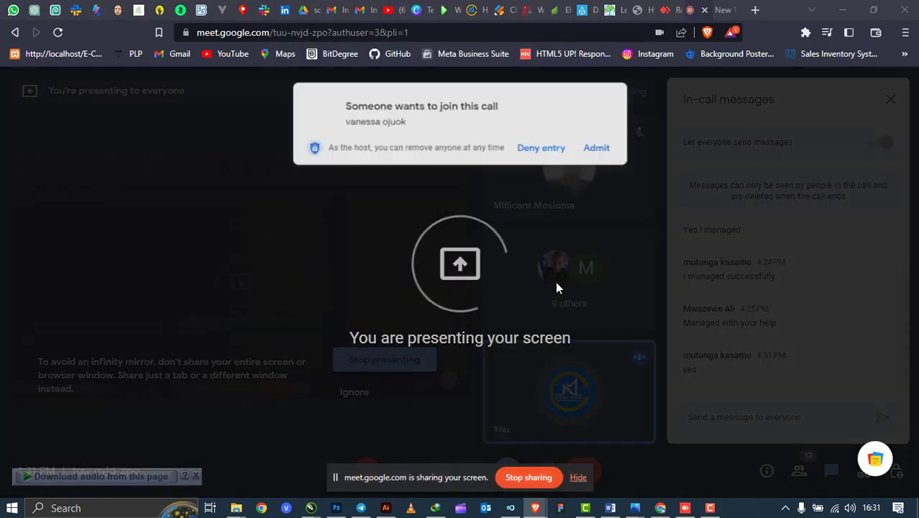
pyautogui.click(600, 145)
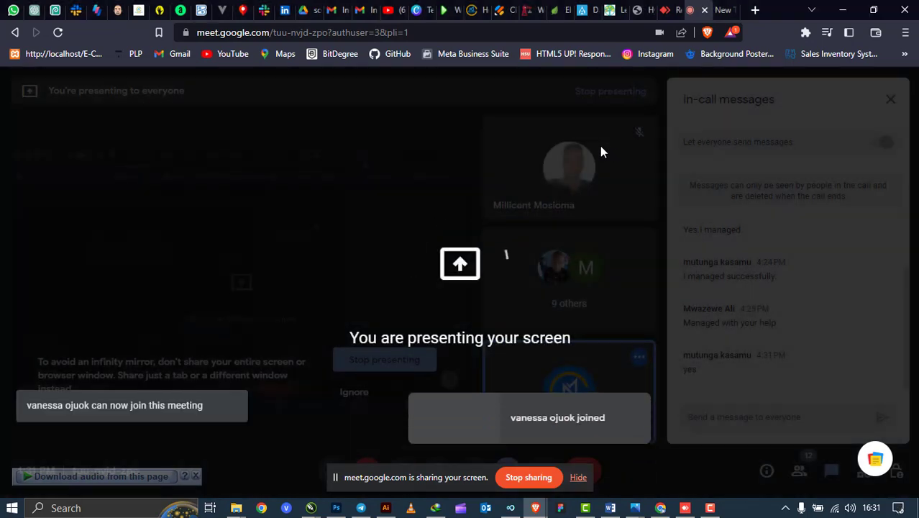
# Switch to Adobe Illustrator and bring up the New Document dialog through the additional presets.
pyautogui.hotkey('alt', 'Tab')
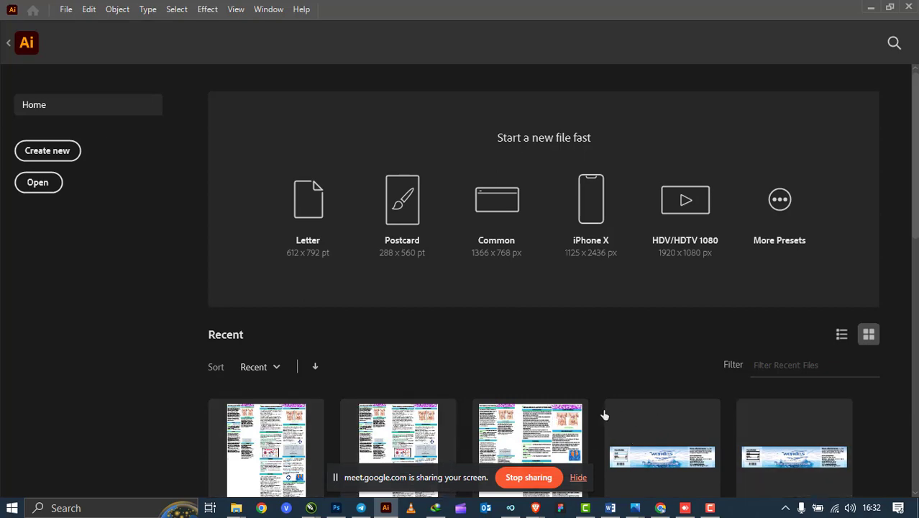
pyautogui.scroll(-5, 523, 399)
pyautogui.scroll(5, 523, 400)
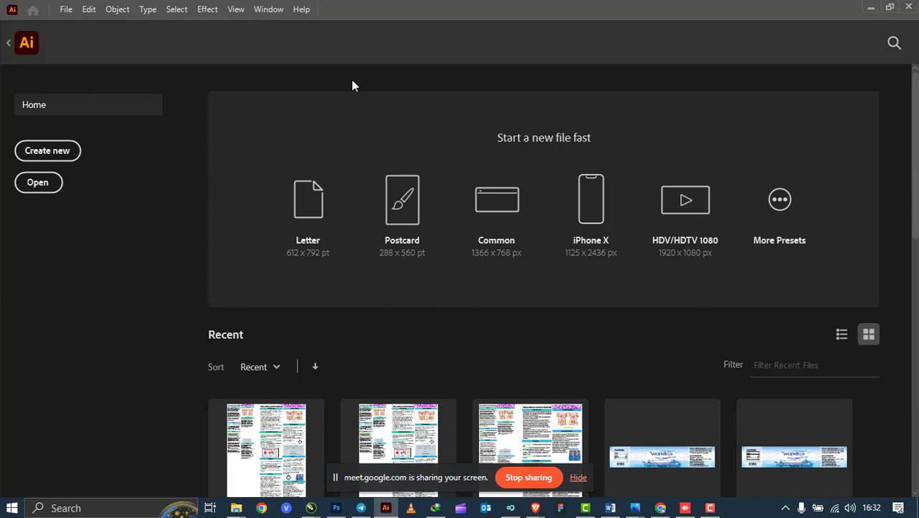
pyautogui.click(779, 236)
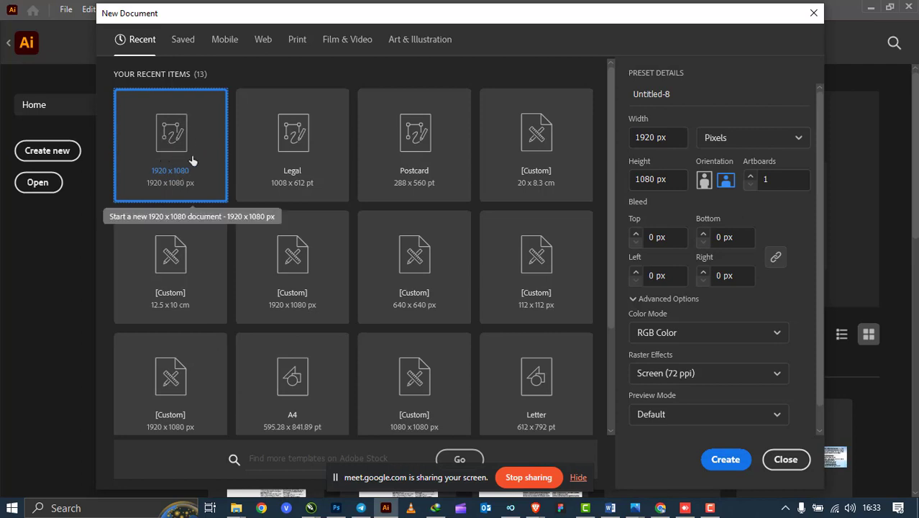
# Review the document presets in the Saved, Mobile, Web, Print, Film & Video, and Art & Illustration categories.
pyautogui.click(185, 42)
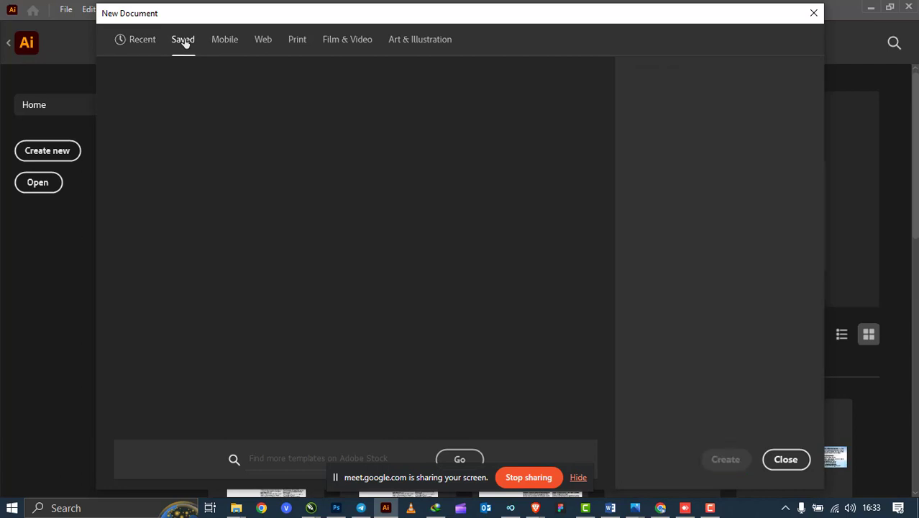
pyautogui.click(231, 45)
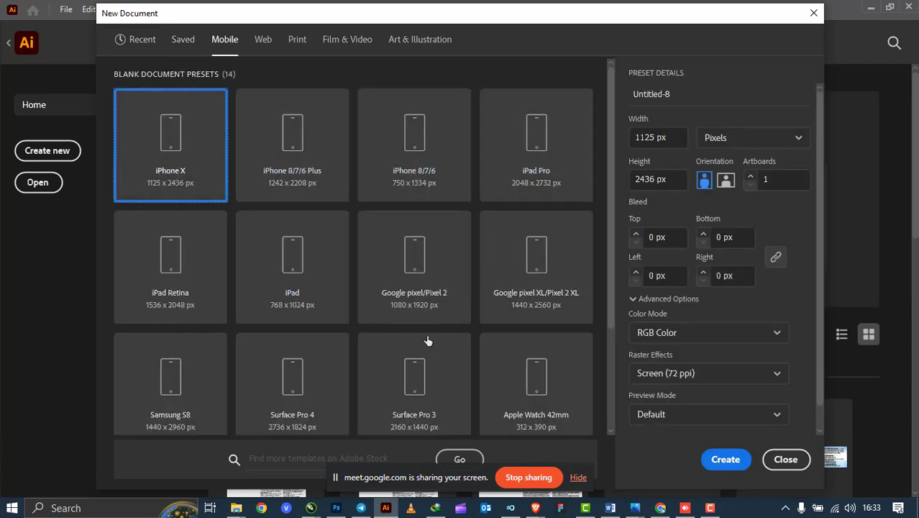
pyautogui.scroll(-3, 251, 334)
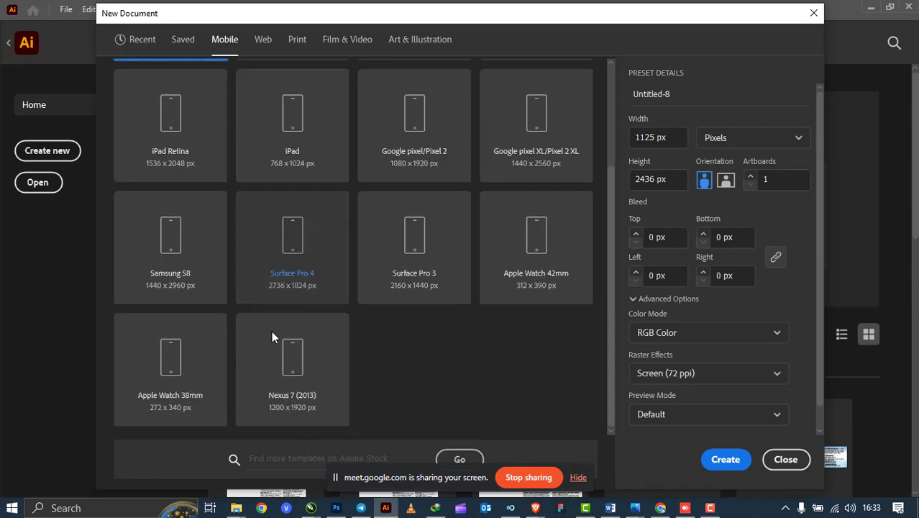
pyautogui.scroll(2, 427, 276)
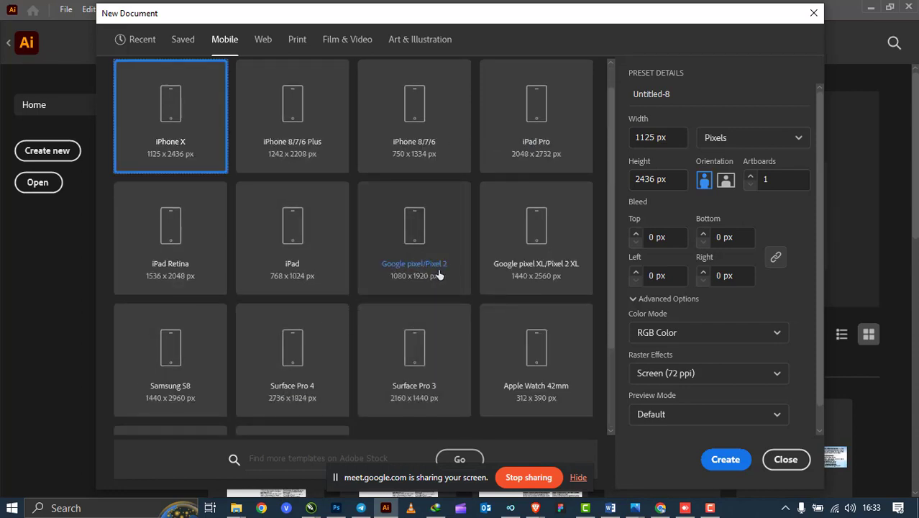
pyautogui.scroll(1, 421, 140)
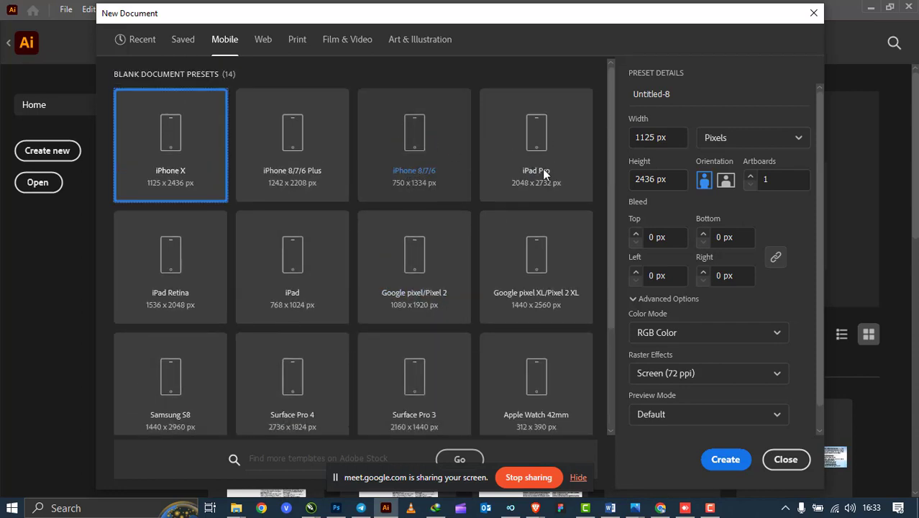
pyautogui.click(263, 41)
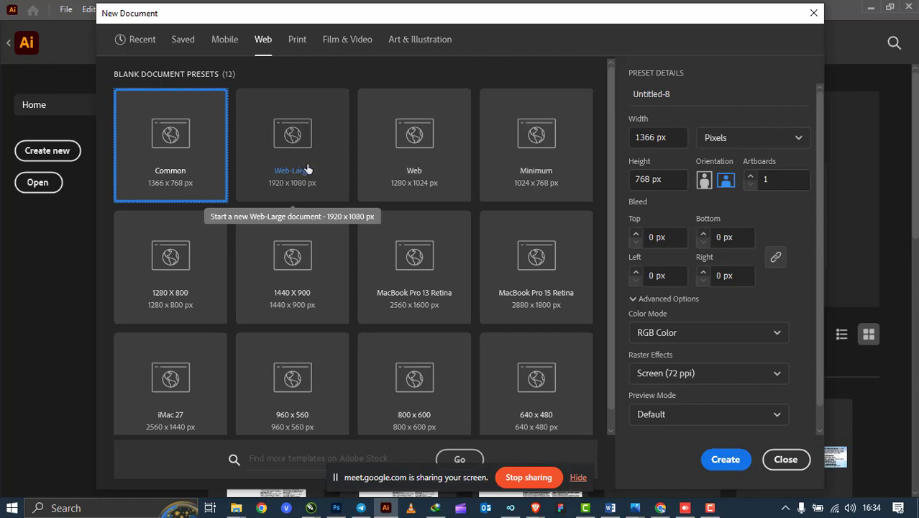
pyautogui.click(296, 41)
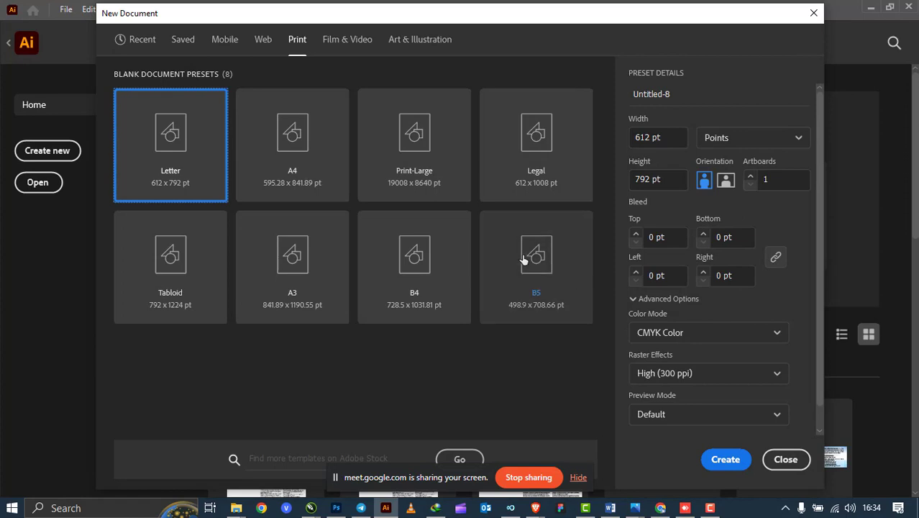
pyautogui.click(348, 40)
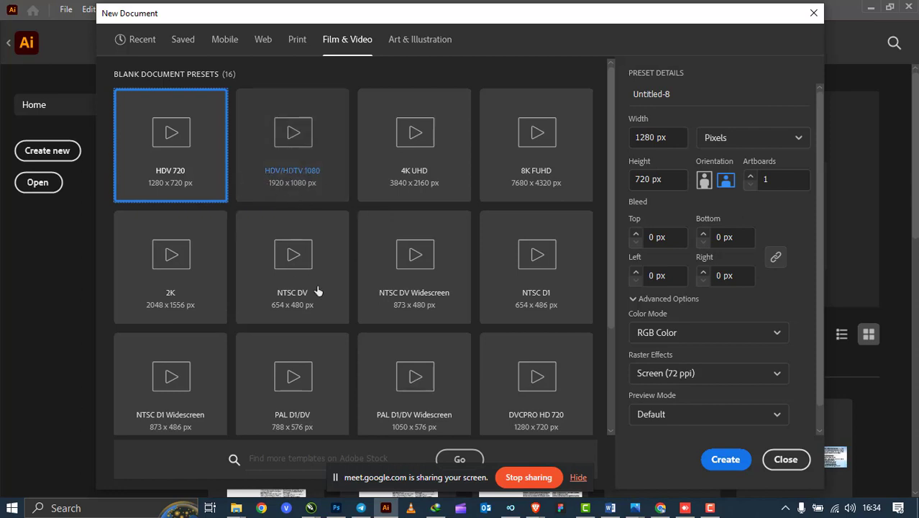
pyautogui.scroll(-2, 353, 277)
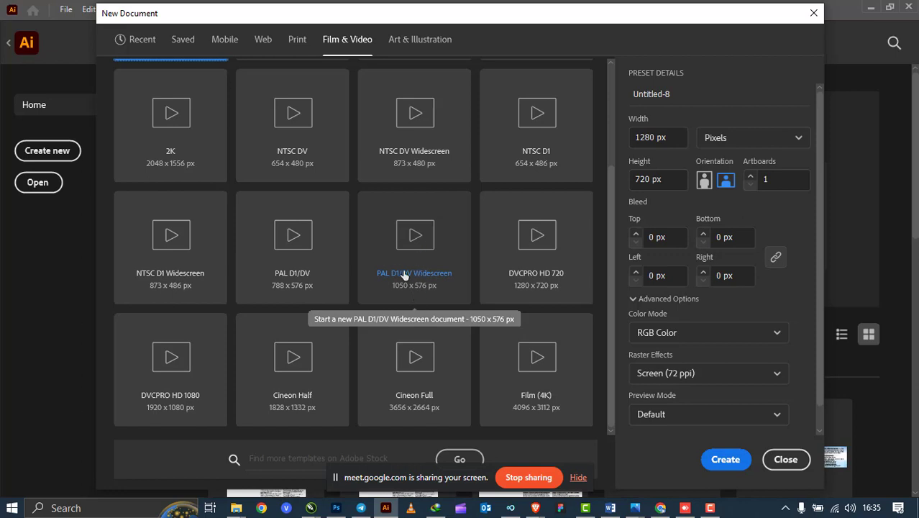
pyautogui.scroll(2, 403, 271)
pyautogui.click(409, 42)
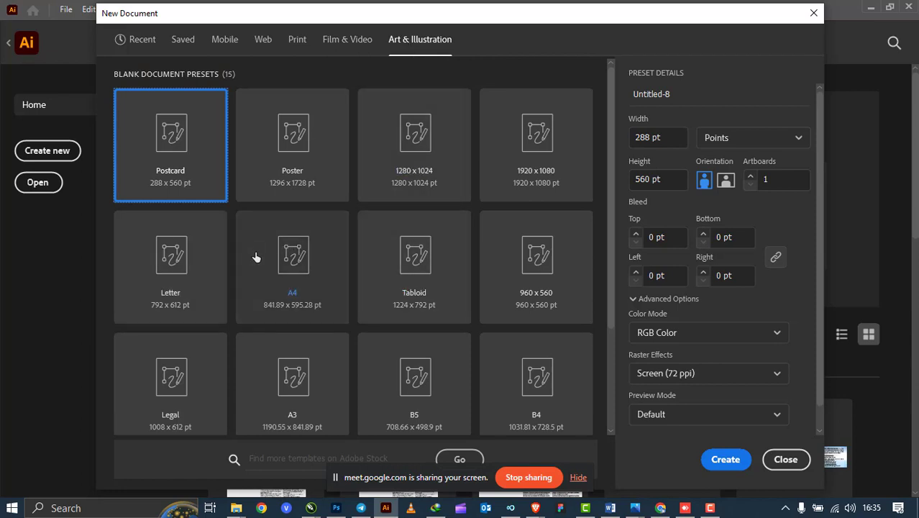
pyautogui.scroll(-3, 487, 360)
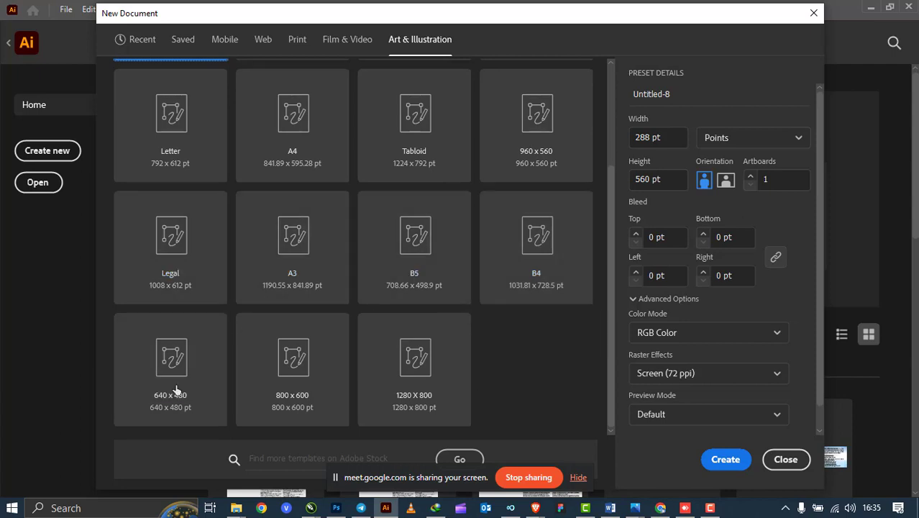
pyautogui.scroll(3, 326, 369)
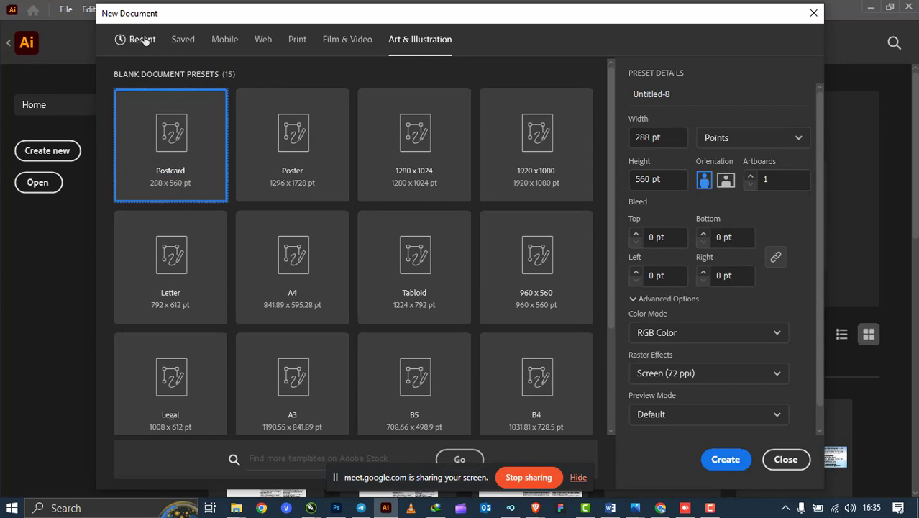
# Revisit the Saved and Recent presets, try the A4 print preset, and return to the recent 1920 x 1080 preset.
pyautogui.click(184, 40)
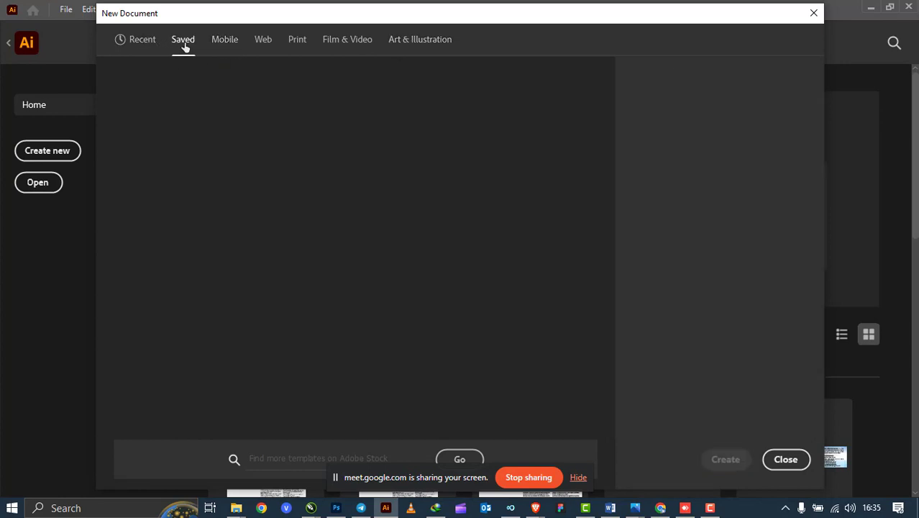
pyautogui.click(148, 43)
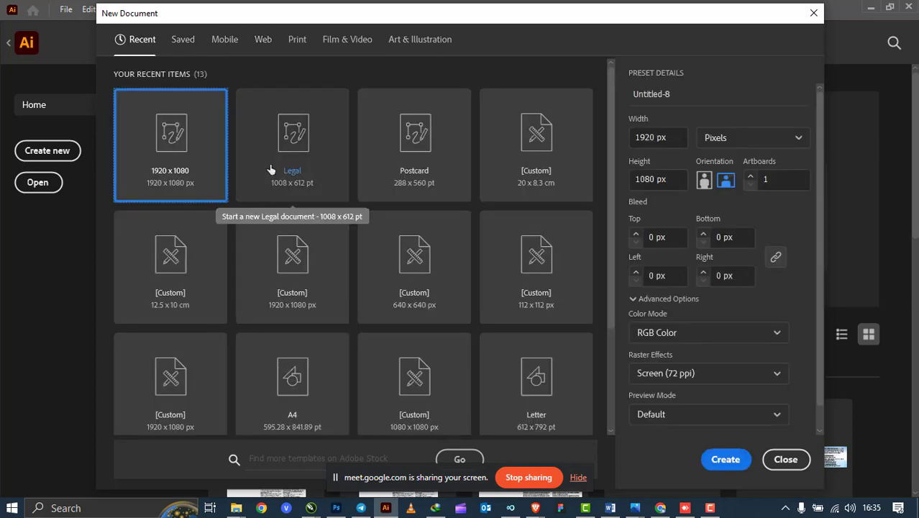
pyautogui.click(299, 37)
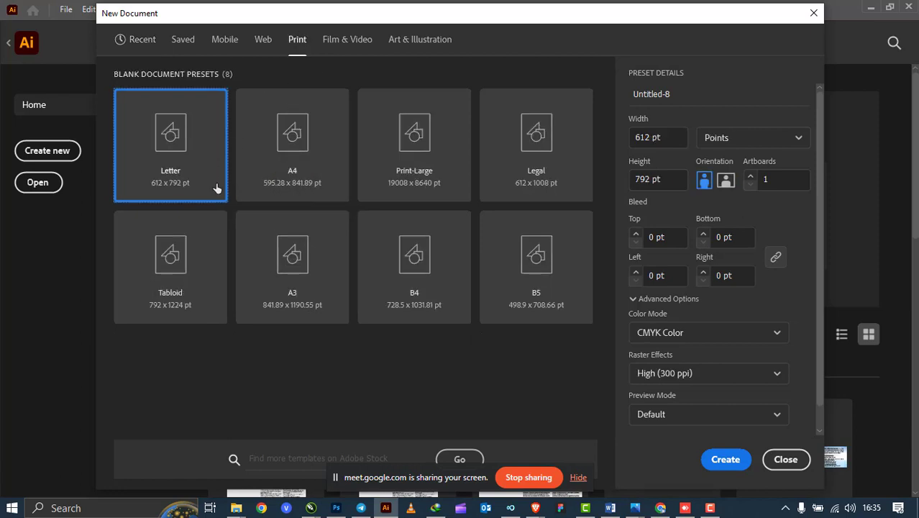
pyautogui.click(285, 169)
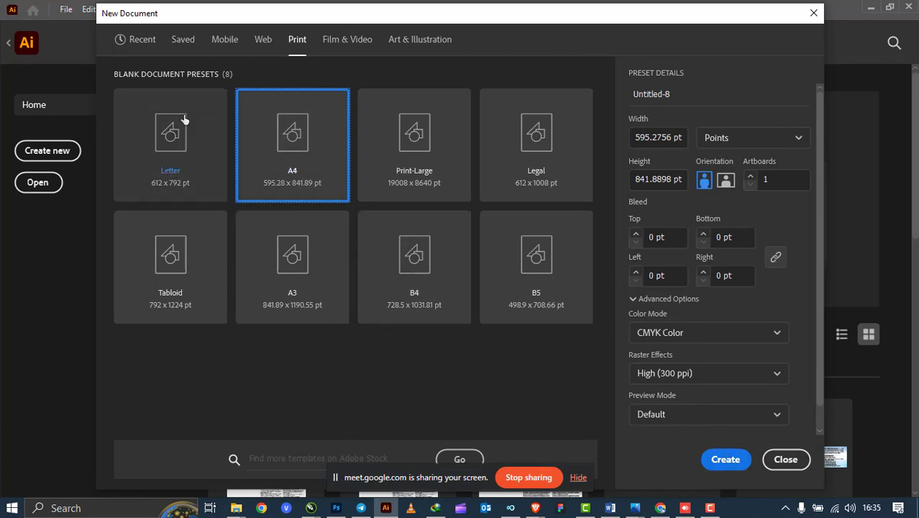
pyautogui.click(136, 41)
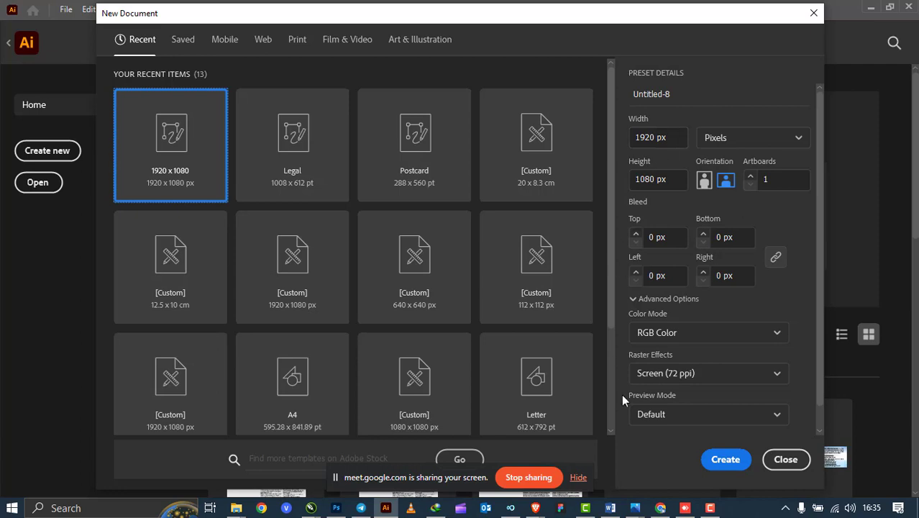
# Switch to the Google Meet call in Brave, admit the waiting participant, and return to Illustrator's New Document dialog.
pyautogui.moveTo(660, 508)
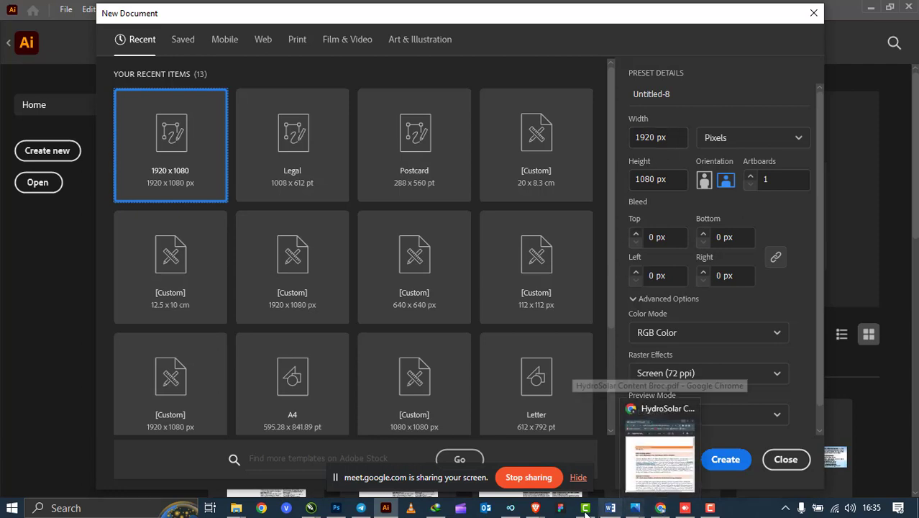
pyautogui.moveTo(535, 508)
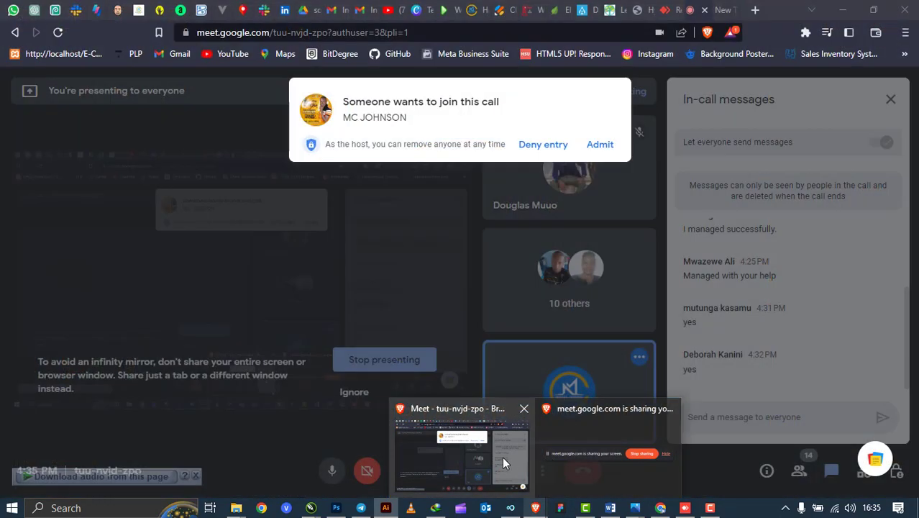
pyautogui.click(502, 457)
pyautogui.click(601, 145)
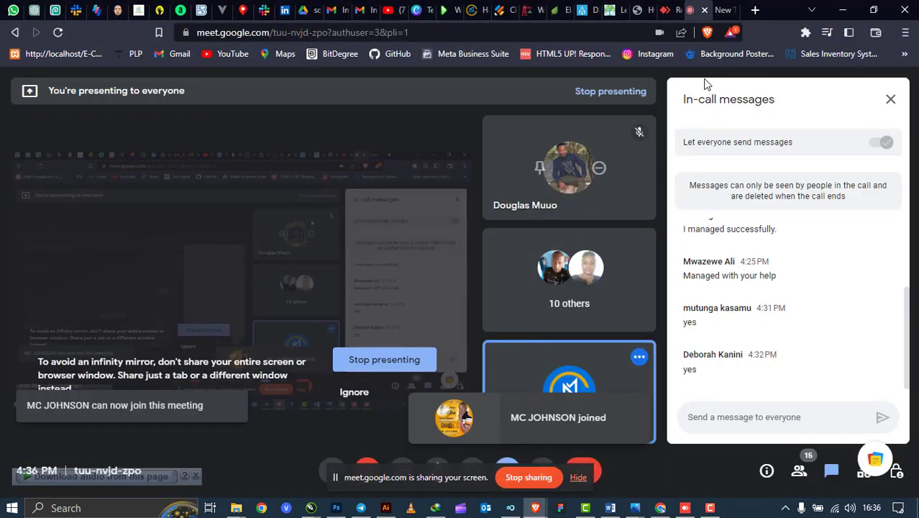
pyautogui.click(842, 11)
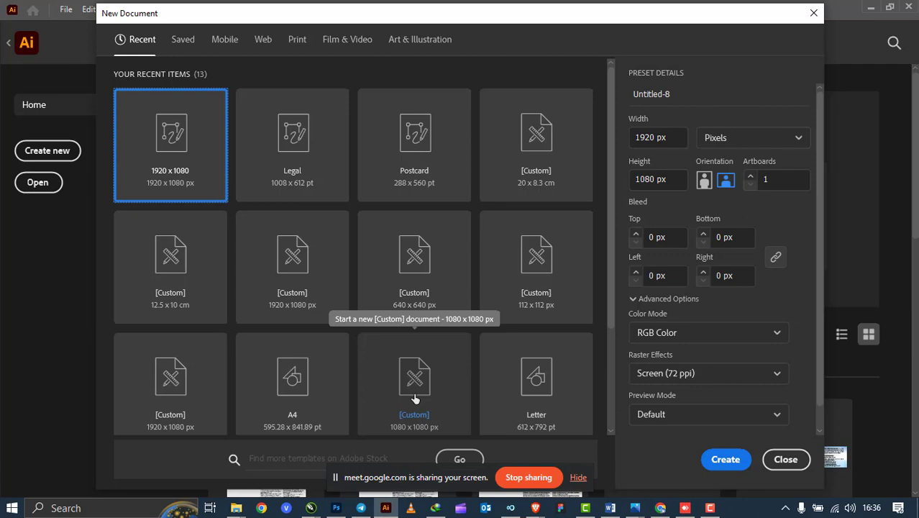
# Inspect the width and its measurement units, and toggle the orientation to portrait and back to landscape.
pyautogui.doubleClick(644, 138)
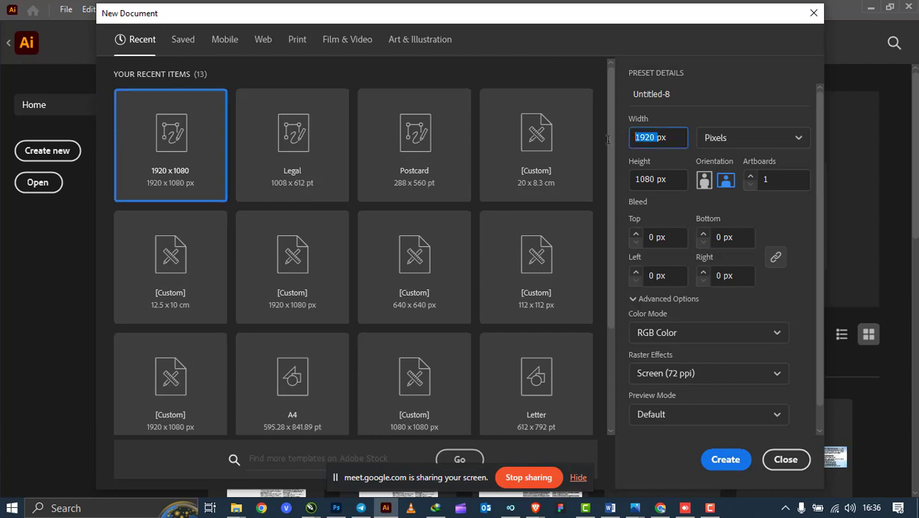
pyautogui.click(757, 138)
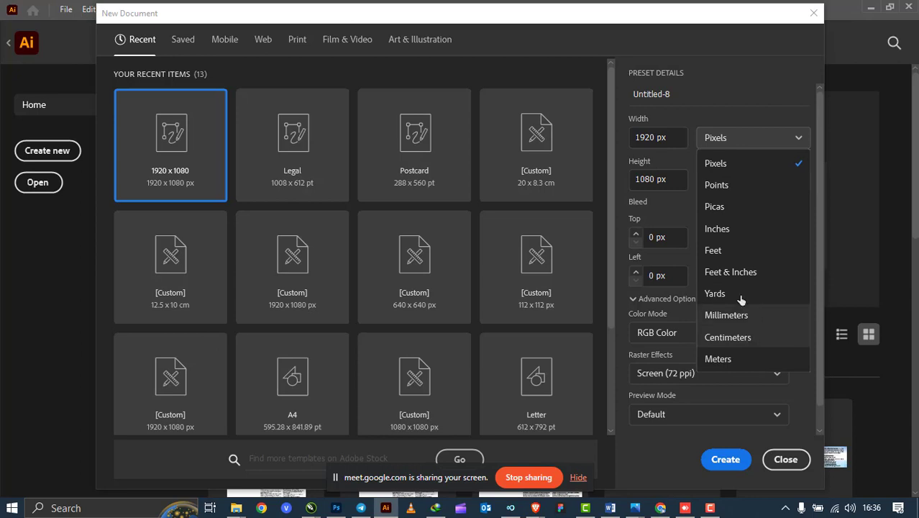
pyautogui.click(748, 138)
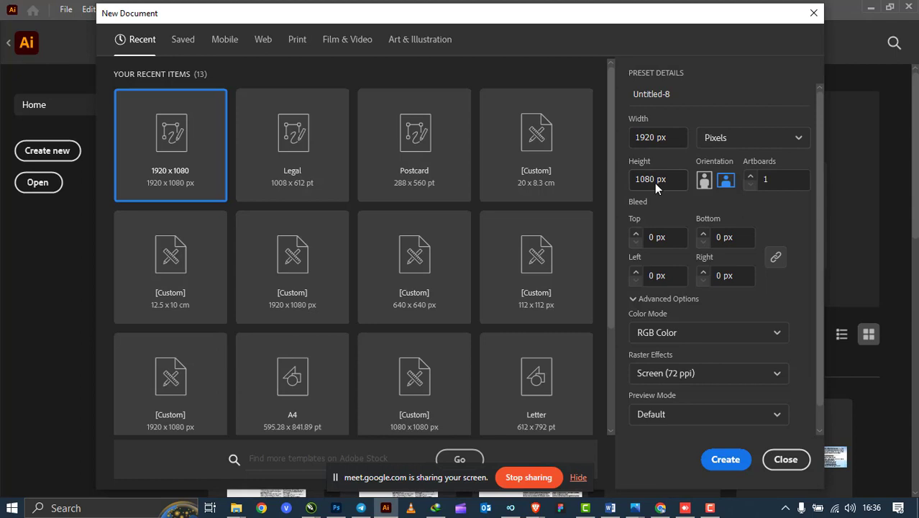
pyautogui.click(705, 181)
pyautogui.click(727, 182)
# Raise the number of artboards and bring it back down to 1.
pyautogui.click(750, 176)
pyautogui.click(750, 177)
pyautogui.click(750, 177)
pyautogui.click(751, 176)
pyautogui.click(751, 177)
pyautogui.click(751, 184)
pyautogui.click(751, 185)
pyautogui.click(751, 185)
pyautogui.click(751, 185)
# Check the available color modes and choose RGB Color for the new document.
pyautogui.scroll(-1, 778, 298)
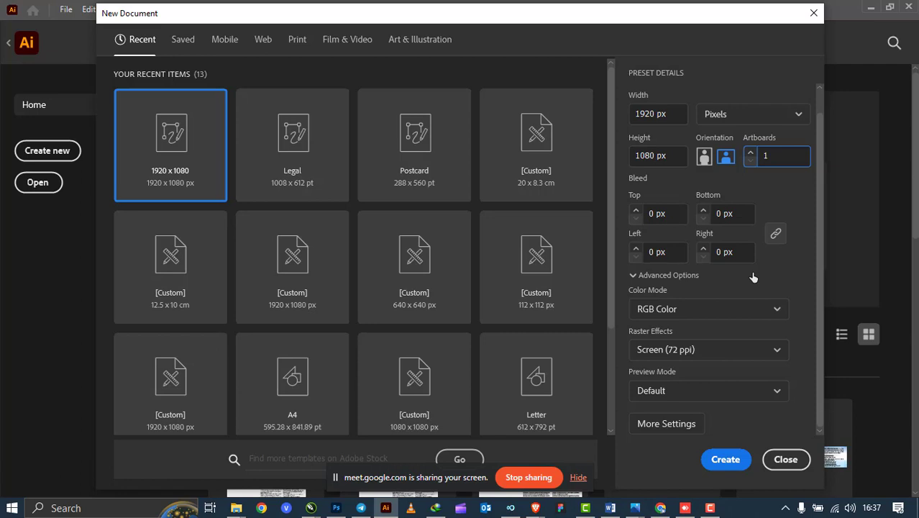
pyautogui.click(776, 316)
pyautogui.click(778, 316)
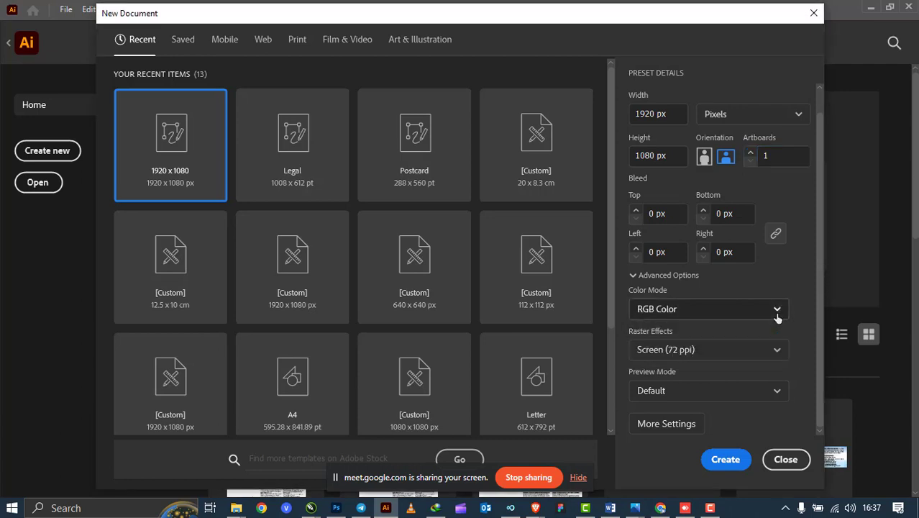
pyautogui.click(777, 317)
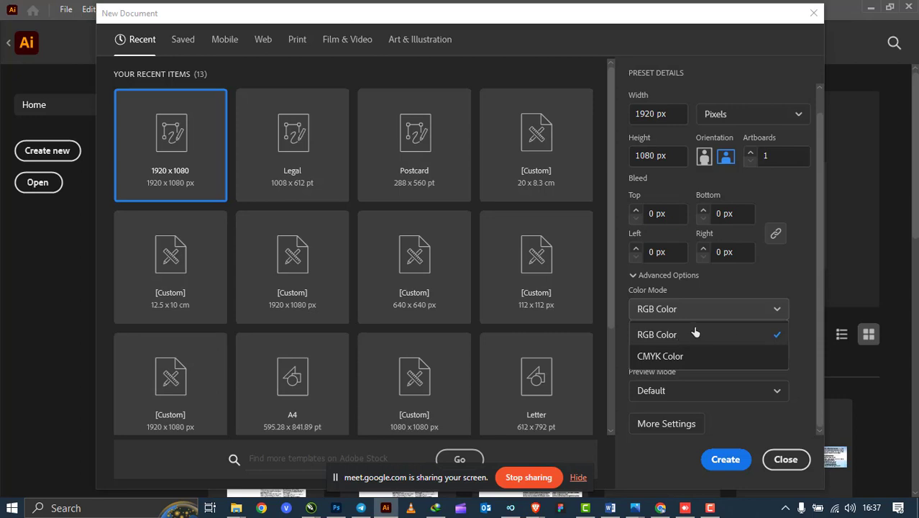
pyautogui.click(695, 332)
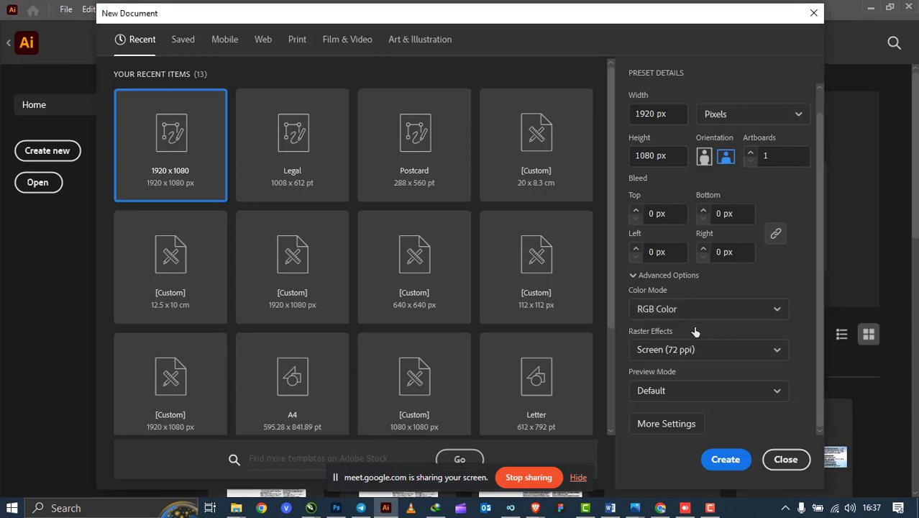
pyautogui.click(708, 311)
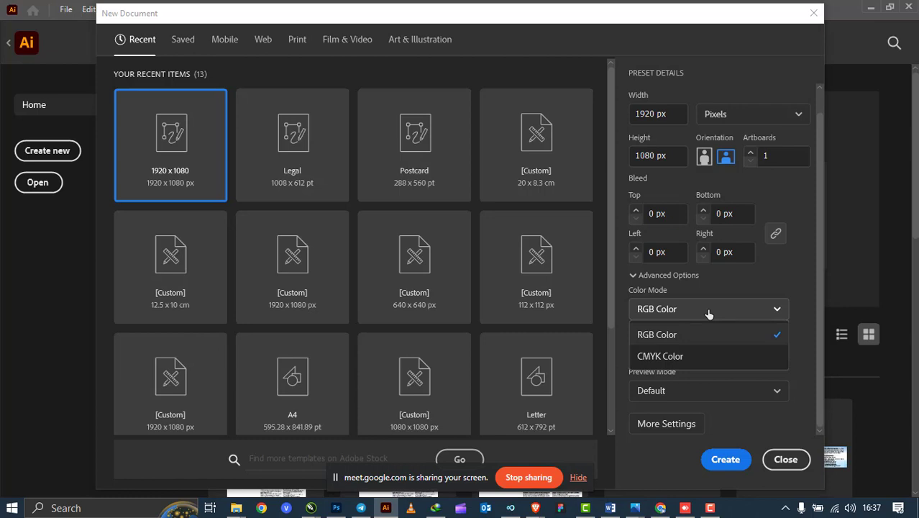
pyautogui.click(704, 336)
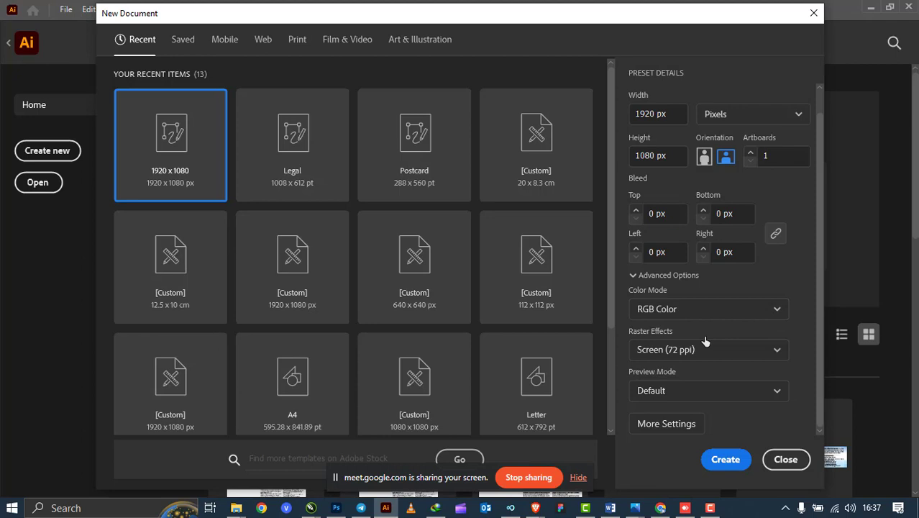
# Review the available color modes and keep RGB Color selected for the new document.
pyautogui.click(767, 311)
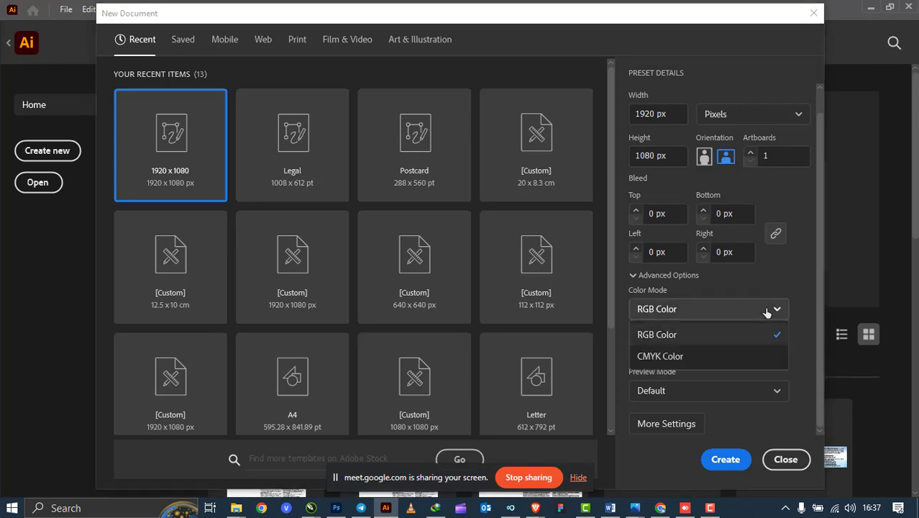
pyautogui.click(695, 331)
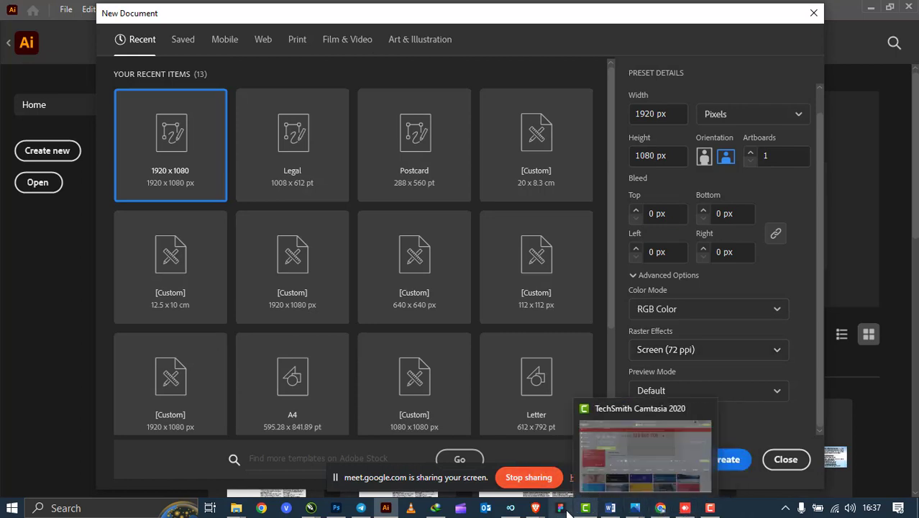
# Switch to the Google Meet call in Brave, admit the participant asking to join, and return to Illustrator's New Document dialog.
pyautogui.moveTo(538, 511)
pyautogui.click(472, 452)
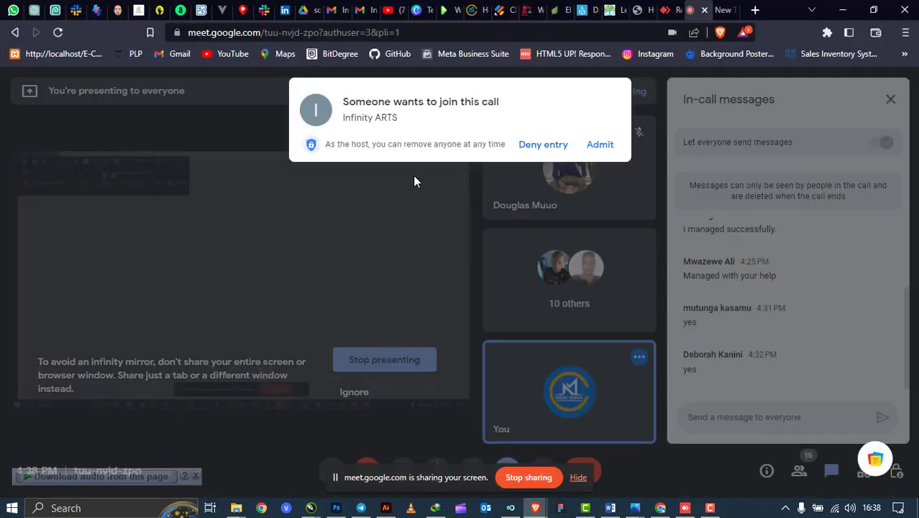
pyautogui.click(603, 144)
pyautogui.click(840, 10)
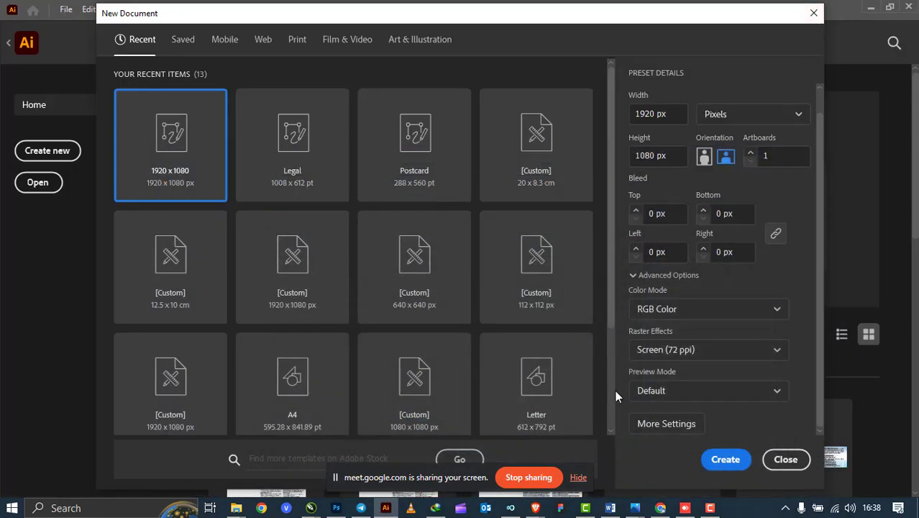
# Change the document's color mode to CMYK Color and switch it back to RGB Color.
pyautogui.click(695, 309)
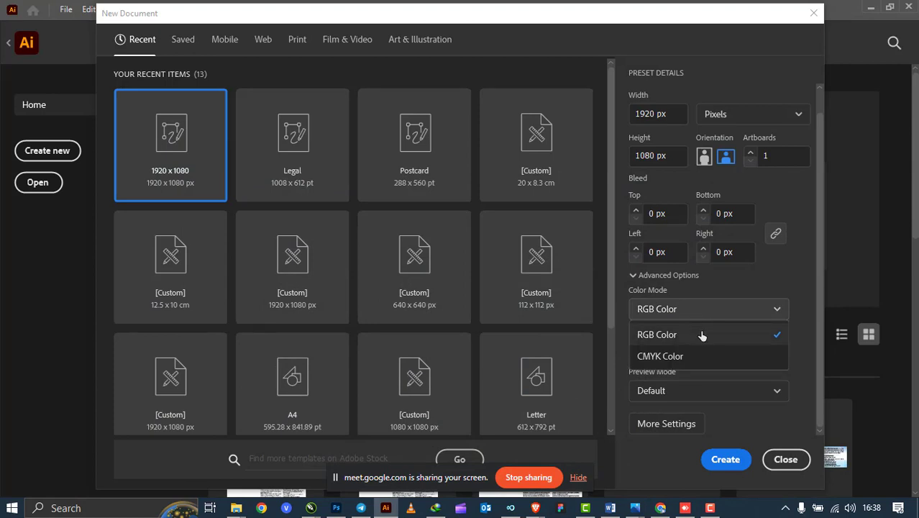
pyautogui.click(704, 334)
pyautogui.click(708, 307)
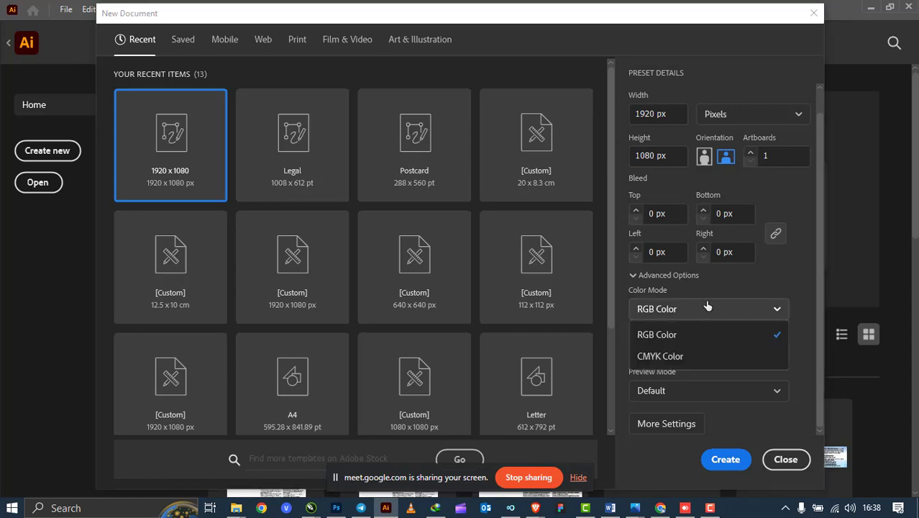
pyautogui.click(700, 356)
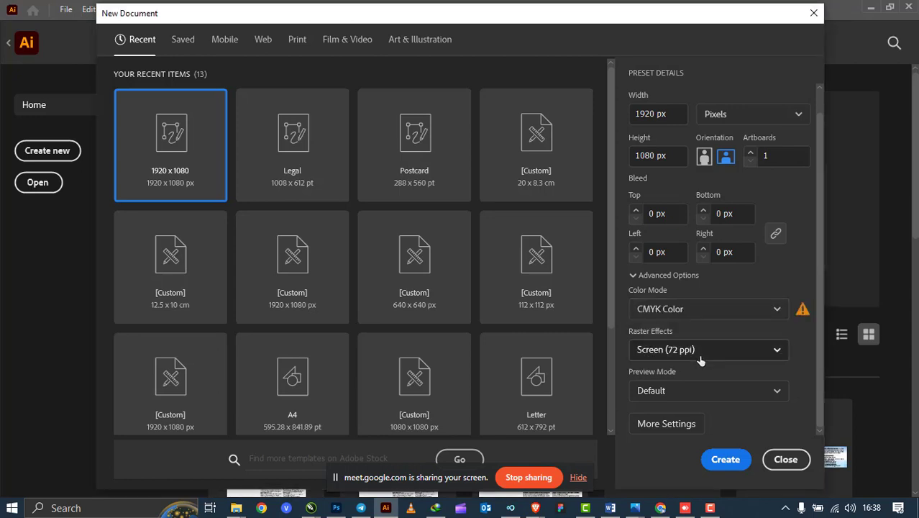
pyautogui.click(729, 311)
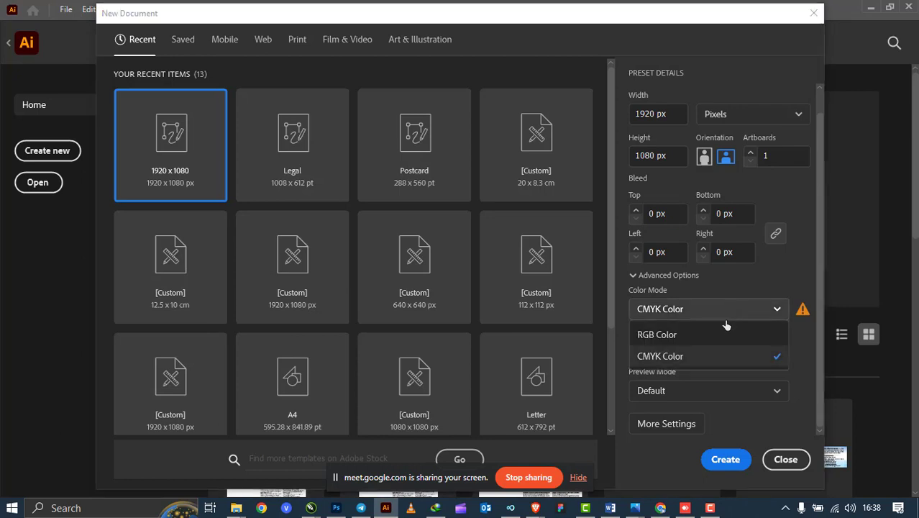
pyautogui.click(705, 337)
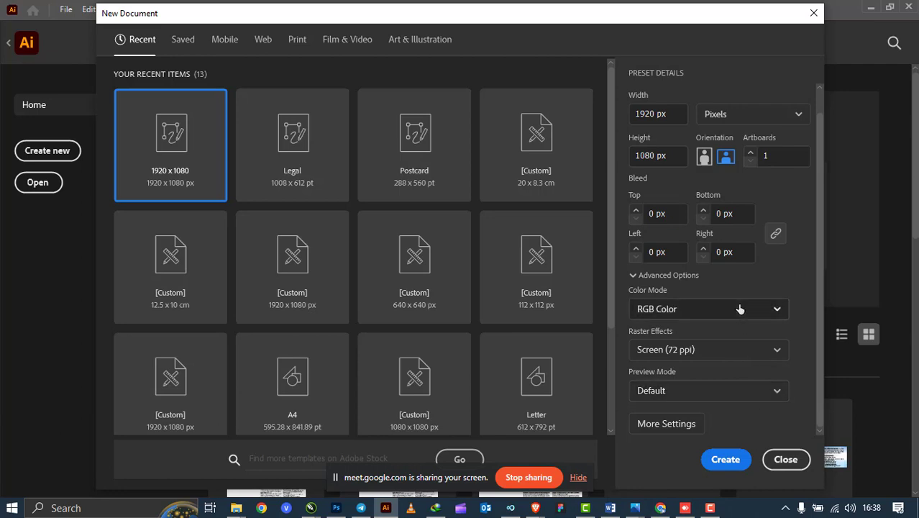
pyautogui.scroll(1, 738, 304)
pyautogui.click(680, 95)
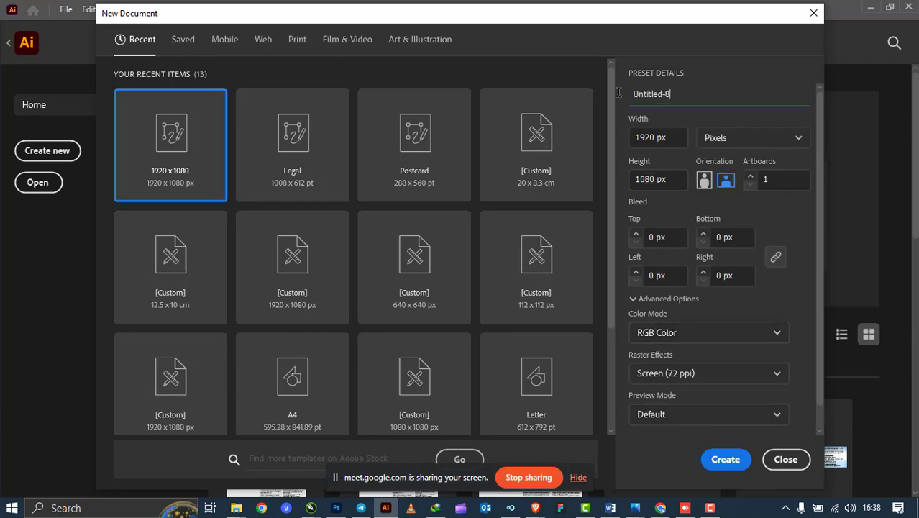
pyautogui.doubleClick(649, 95)
pyautogui.press('BackSpace')
pyautogui.press('Delete')
pyautogui.write('iNT')
pyautogui.press('BackSpace')
pyautogui.press('BackSpace')
pyautogui.press('BackSpace')
pyautogui.write('INTRODUCTION TUTORIAL')
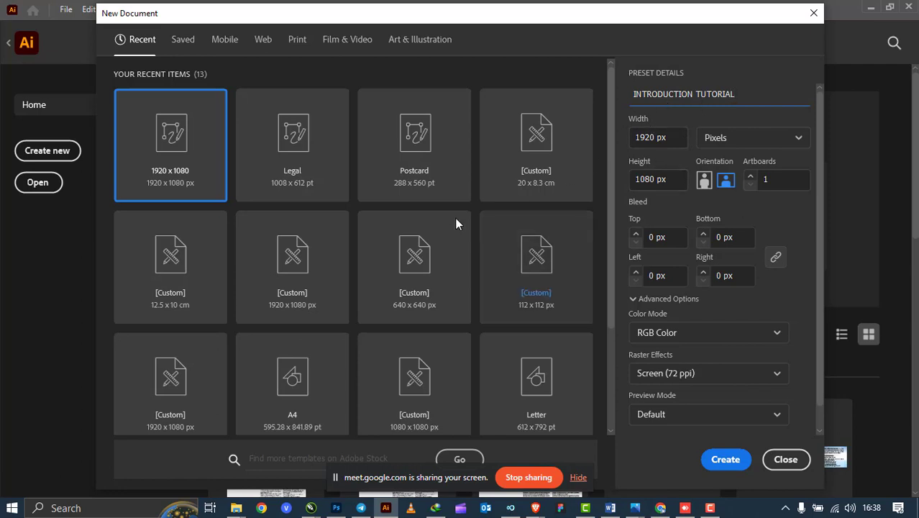
pyautogui.click(815, 14)
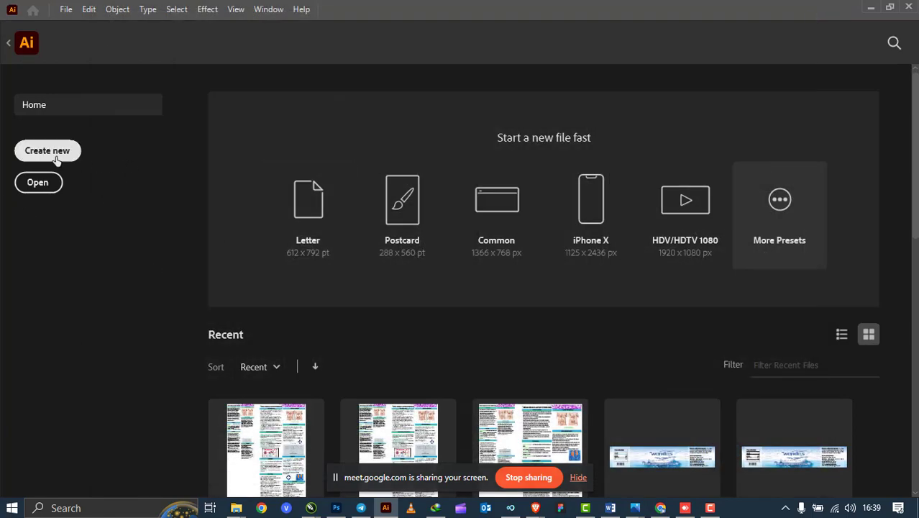
# Start a new document again and name it INTRODUCTION TUTORIAL.
pyautogui.click(47, 151)
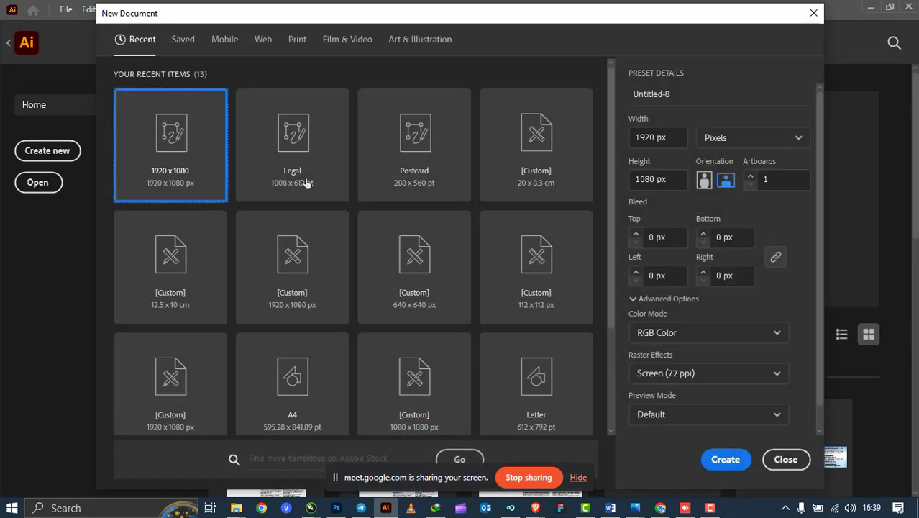
pyautogui.click(672, 95)
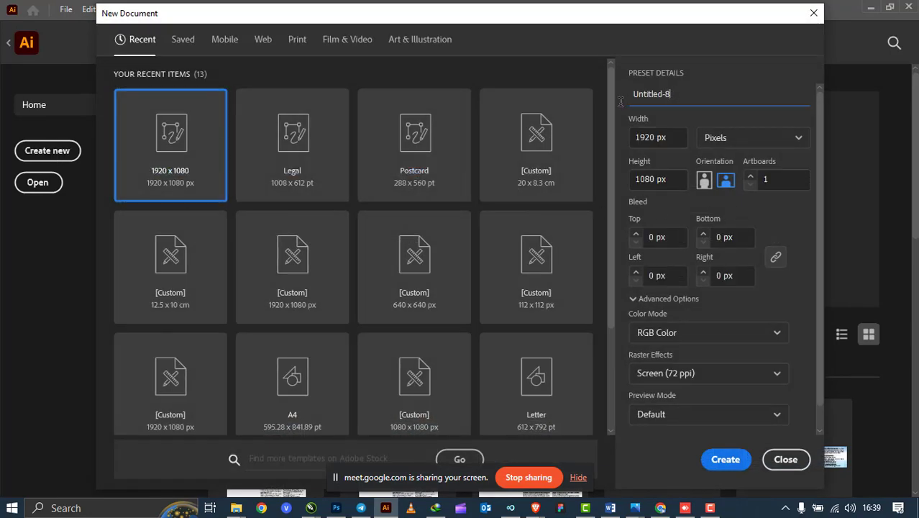
pyautogui.doubleClick(663, 92)
pyautogui.click(674, 94)
pyautogui.press('BackSpace')
pyautogui.press('BackSpace')
pyautogui.press('BackSpace')
pyautogui.press('BackSpace')
pyautogui.press('BackSpace')
pyautogui.write('IN')
pyautogui.press('BackSpace')
pyautogui.press('BackSpace')
pyautogui.write('INTRO')
pyautogui.write('C')
pyautogui.press('BackSpace')
pyautogui.write('DACTION')
pyautogui.click(712, 94)
pyautogui.write('TU')
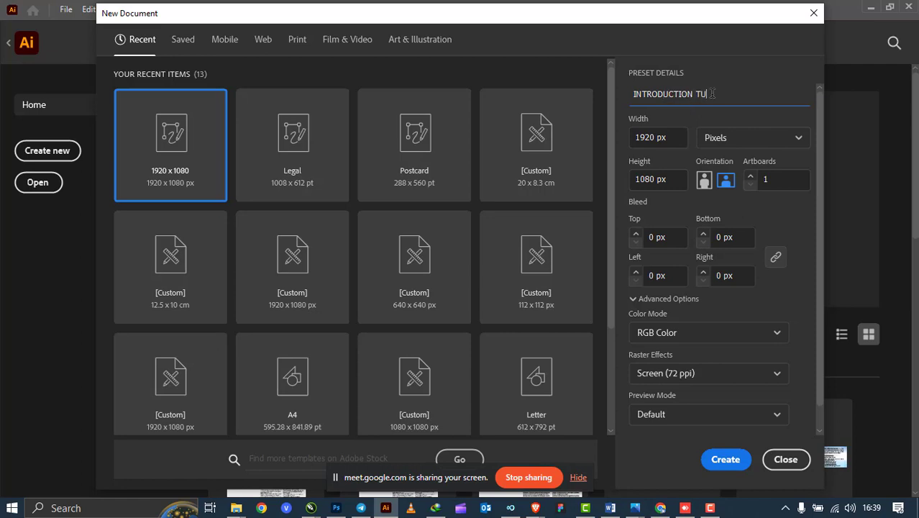
pyautogui.write('TORIAL')
# Check the measurement units and color mode, keeping Pixels and RGB Color, and create the document.
pyautogui.click(778, 143)
pyautogui.click(764, 143)
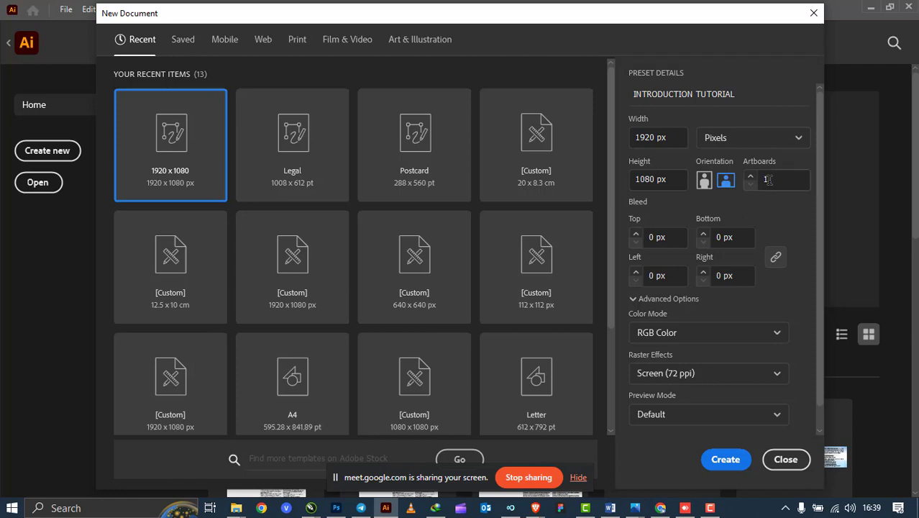
pyautogui.scroll(-1, 760, 202)
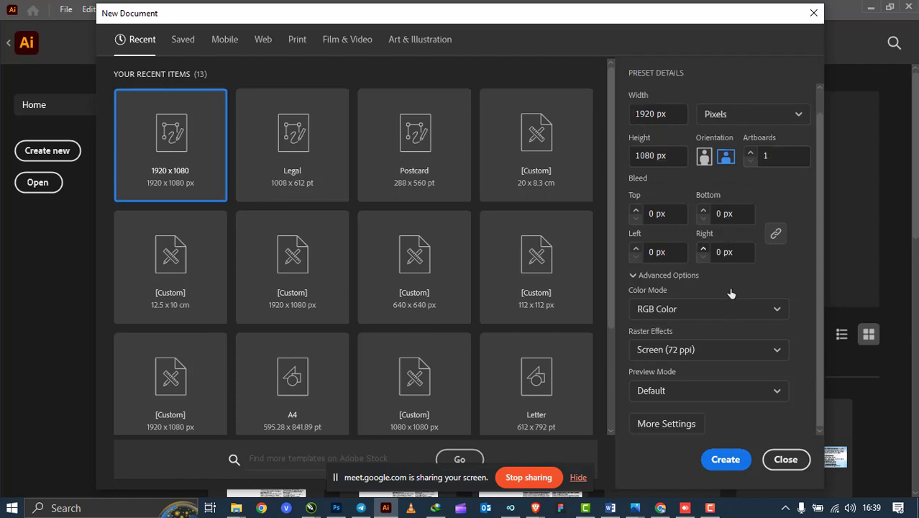
pyautogui.click(694, 306)
pyautogui.click(662, 313)
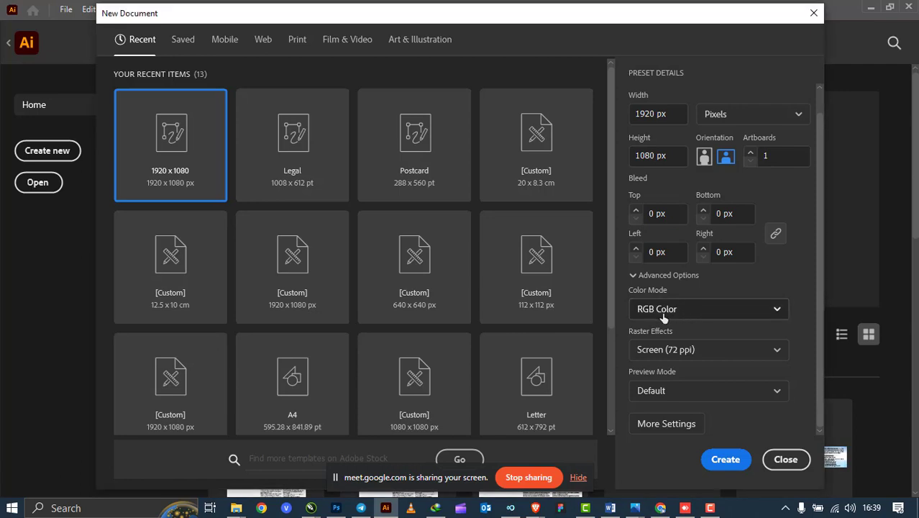
pyautogui.click(758, 317)
pyautogui.click(715, 333)
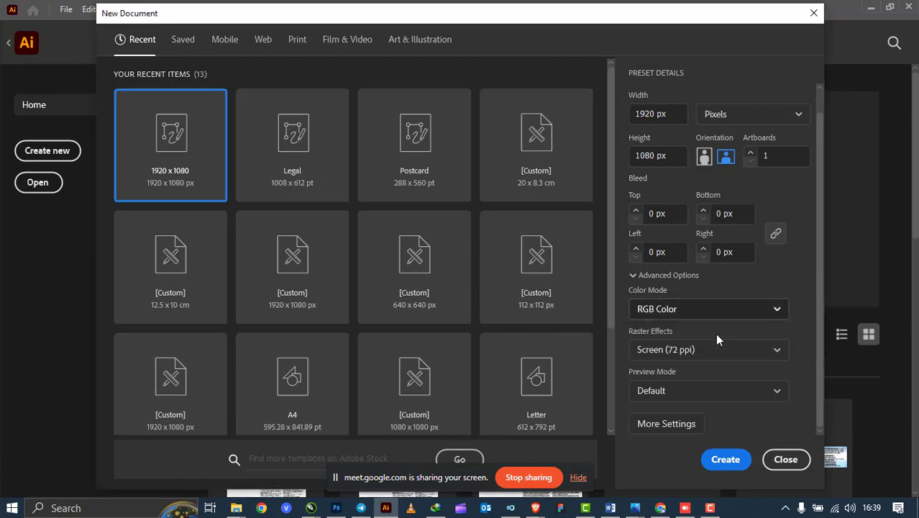
pyautogui.click(719, 462)
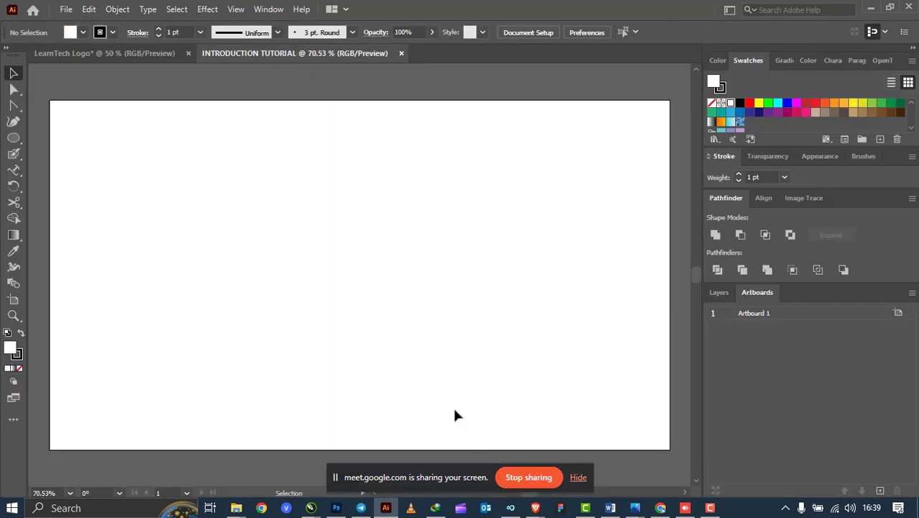
pyautogui.scroll(-2, 454, 315)
pyautogui.scroll(2, 454, 315)
pyautogui.scroll(-4, 452, 315)
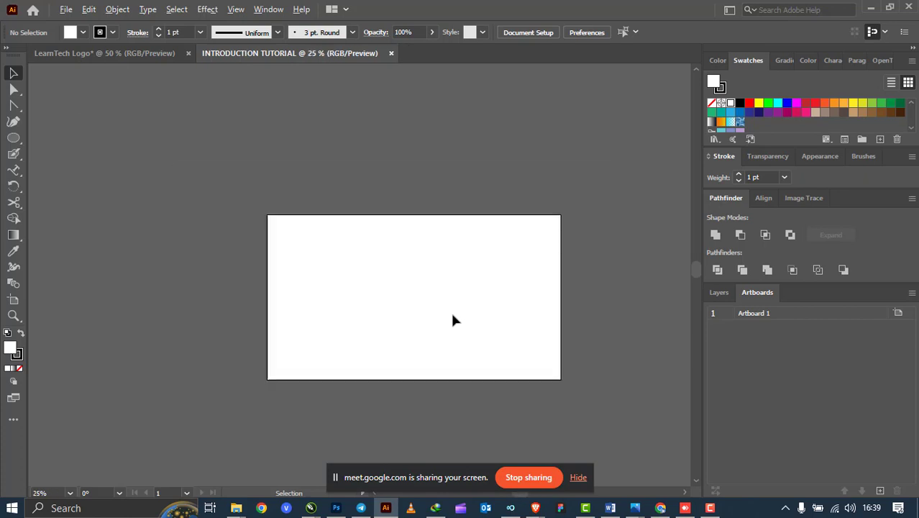
pyautogui.scroll(3, 452, 320)
pyautogui.scroll(-2, 451, 339)
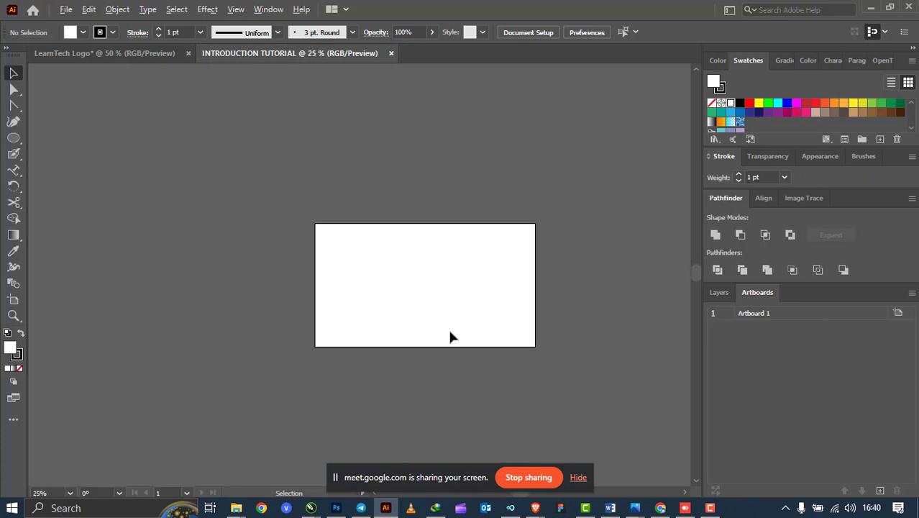
pyautogui.scroll(2, 450, 332)
pyautogui.scroll(-1, 450, 334)
pyautogui.scroll(1, 449, 338)
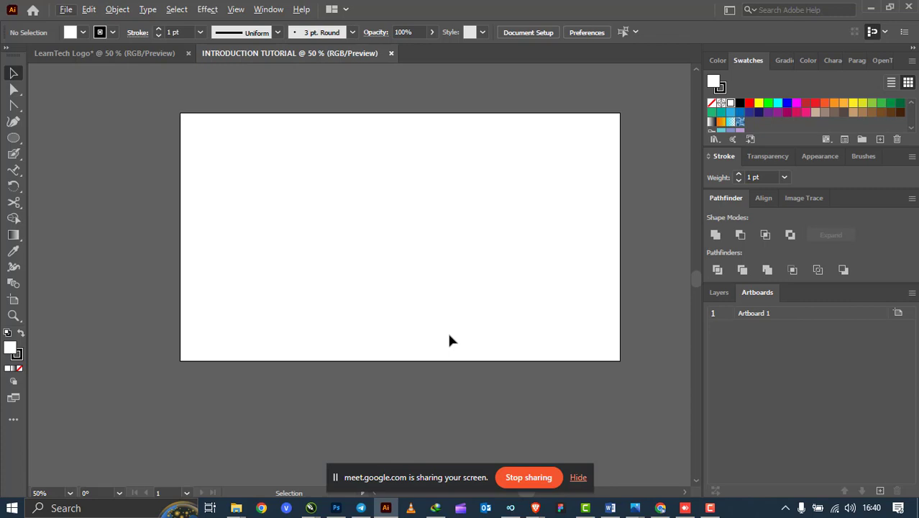
# Switch to the Google Meet call in Brave, admit the waiting participant, and return to the new Illustrator document.
pyautogui.moveTo(535, 508)
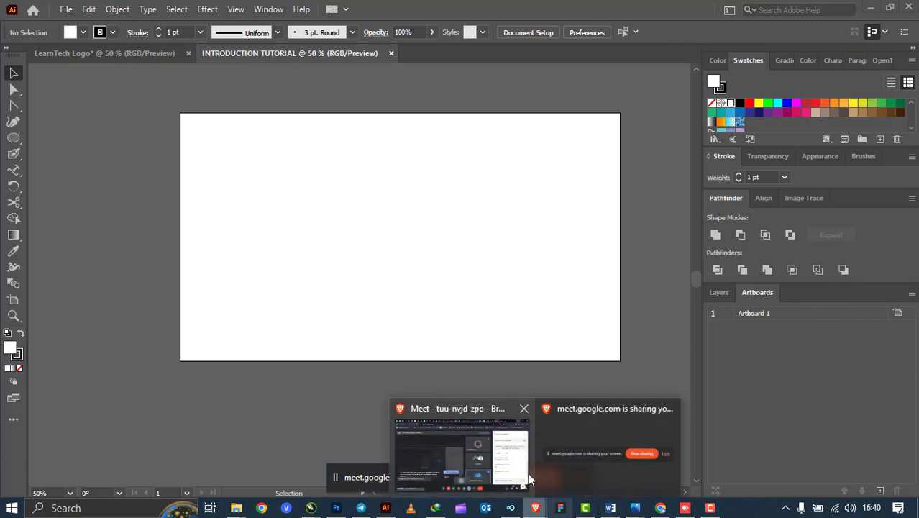
pyautogui.click(529, 478)
pyautogui.click(603, 144)
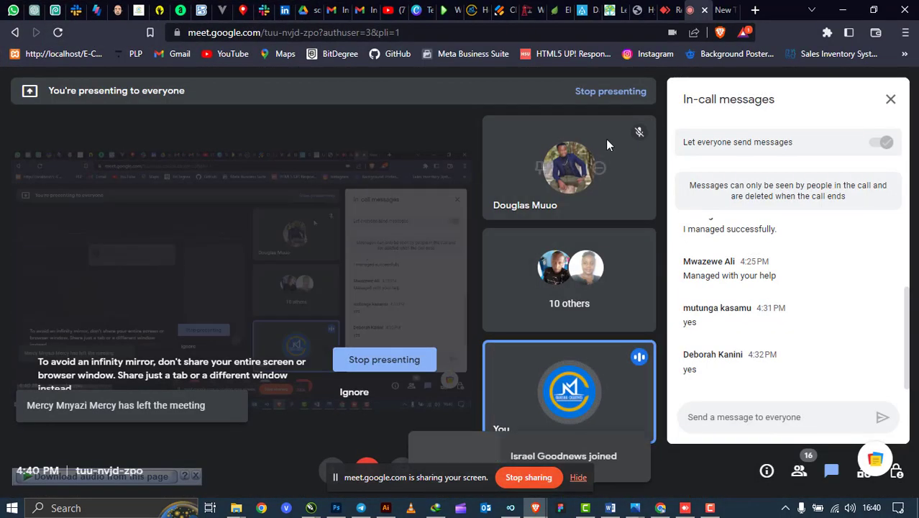
pyautogui.hotkey('alt', 'Tab')
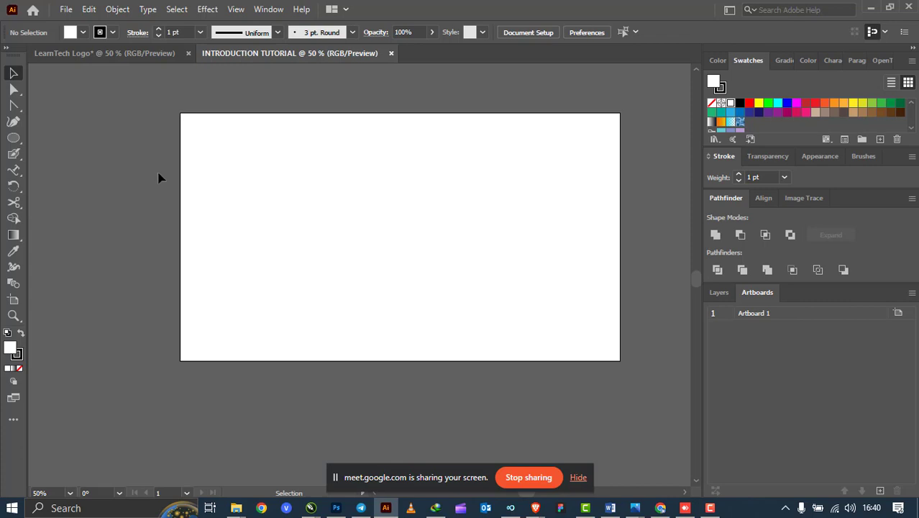
pyautogui.scroll(2, 275, 214)
pyautogui.scroll(-2, 279, 212)
pyautogui.scroll(2, 280, 216)
pyautogui.scroll(-2, 283, 219)
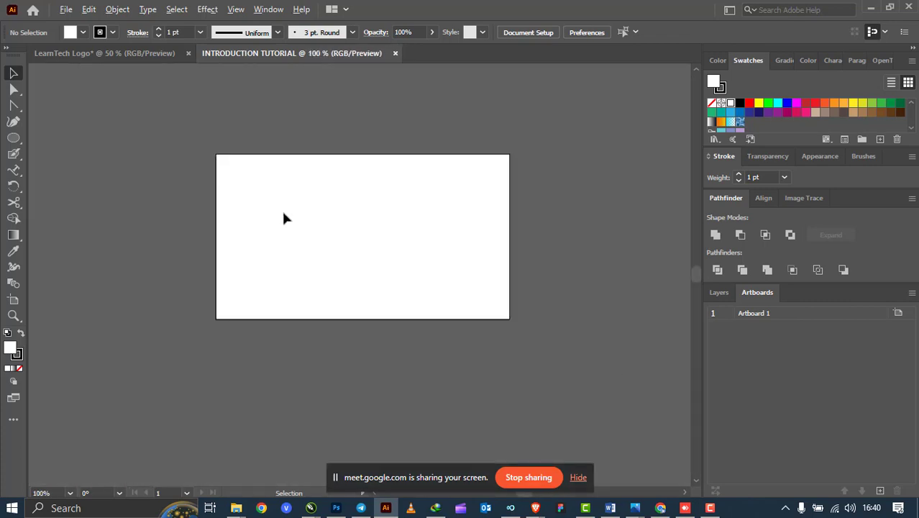
pyautogui.scroll(2, 284, 219)
pyautogui.scroll(2, 402, 338)
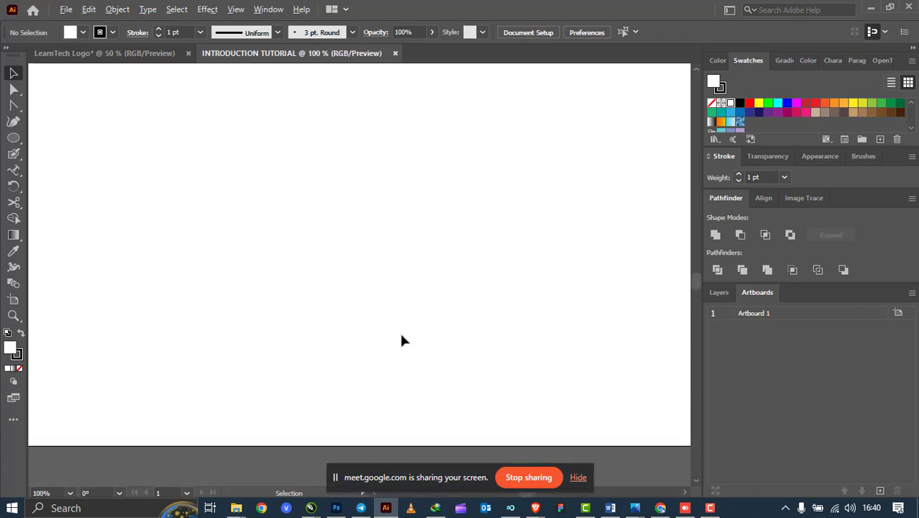
pyautogui.scroll(-3, 403, 338)
pyautogui.scroll(3, 482, 321)
pyautogui.scroll(-4, 484, 320)
pyautogui.scroll(3, 483, 319)
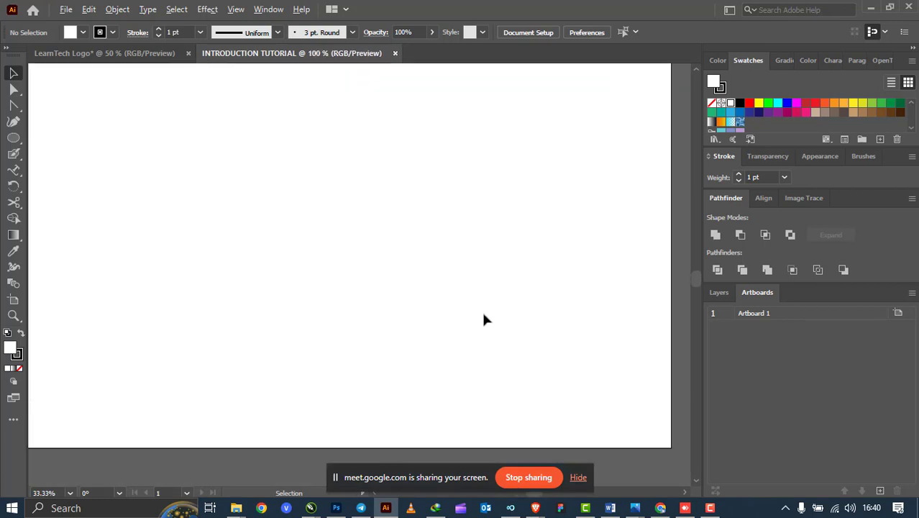
pyautogui.scroll(-3, 483, 320)
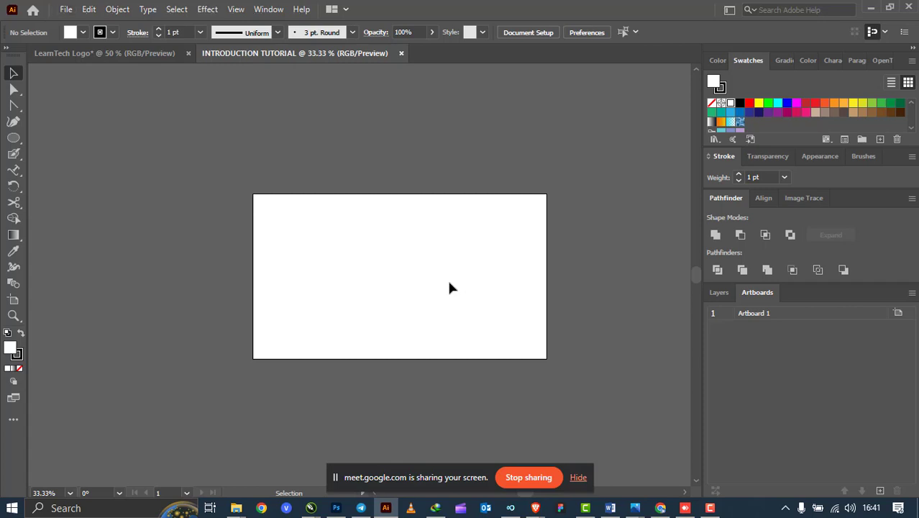
pyautogui.scroll(4, 449, 282)
pyautogui.scroll(-5, 467, 287)
pyautogui.scroll(2, 471, 291)
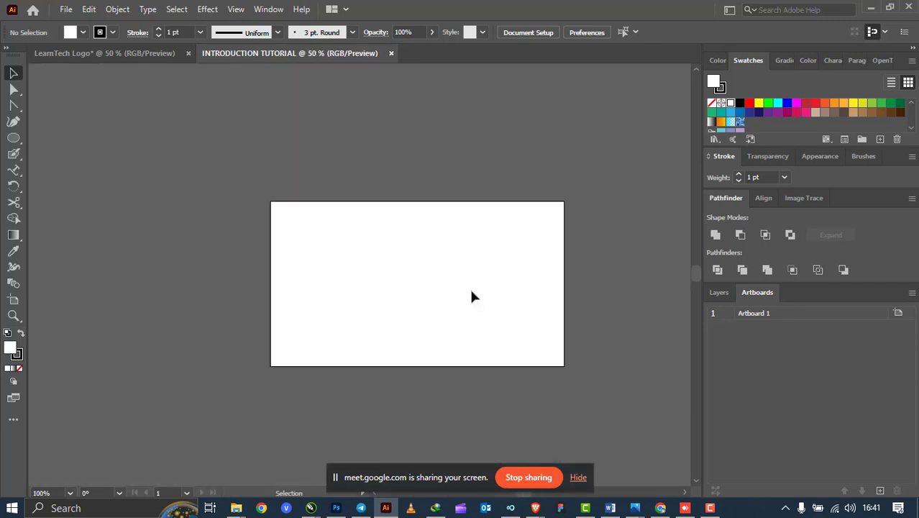
pyautogui.scroll(3, 471, 296)
pyautogui.scroll(-4, 475, 298)
pyautogui.scroll(2, 471, 309)
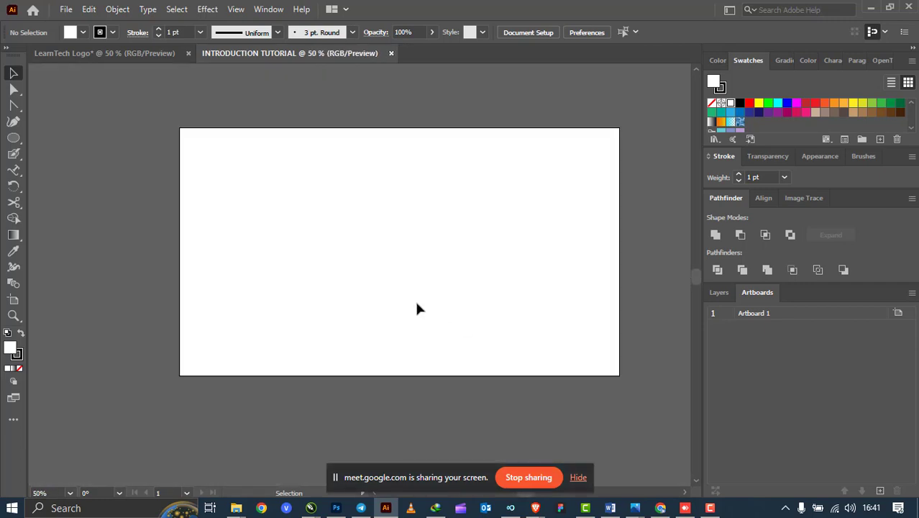
pyautogui.scroll(2, 417, 308)
pyautogui.scroll(-2, 417, 308)
# Switch from the Essentials workspace to the custom saved workspace.
pyautogui.click(267, 10)
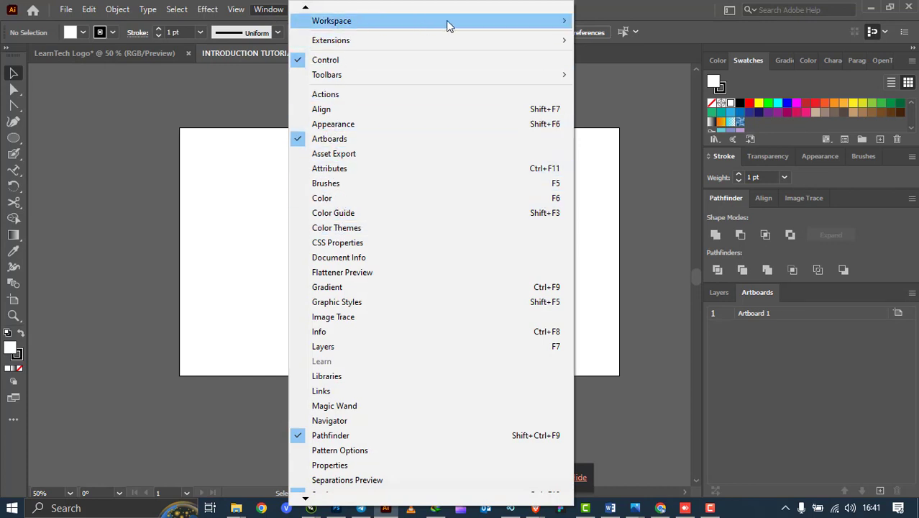
pyautogui.moveTo(544, 24)
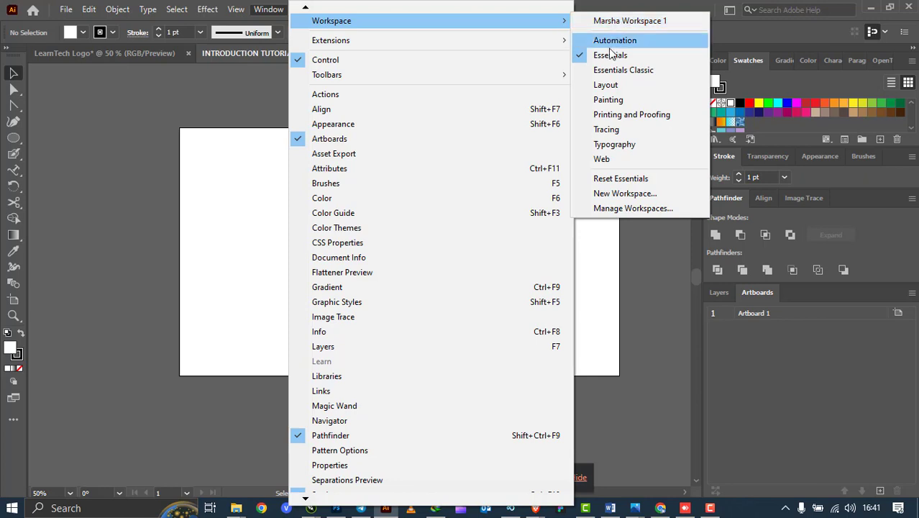
pyautogui.click(615, 24)
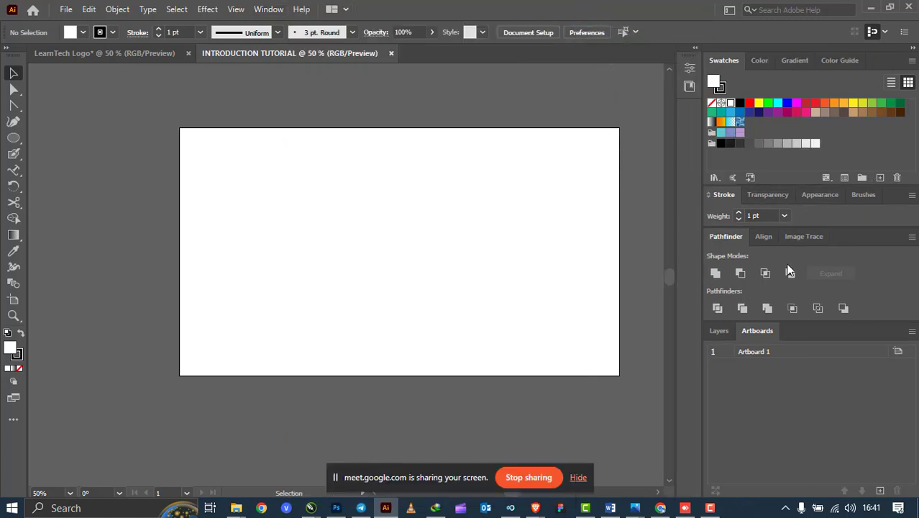
# Look through the Appearance, Transparency, Stroke and Color panels, ending on Swatches.
pyautogui.click(809, 194)
pyautogui.click(771, 195)
pyautogui.click(722, 194)
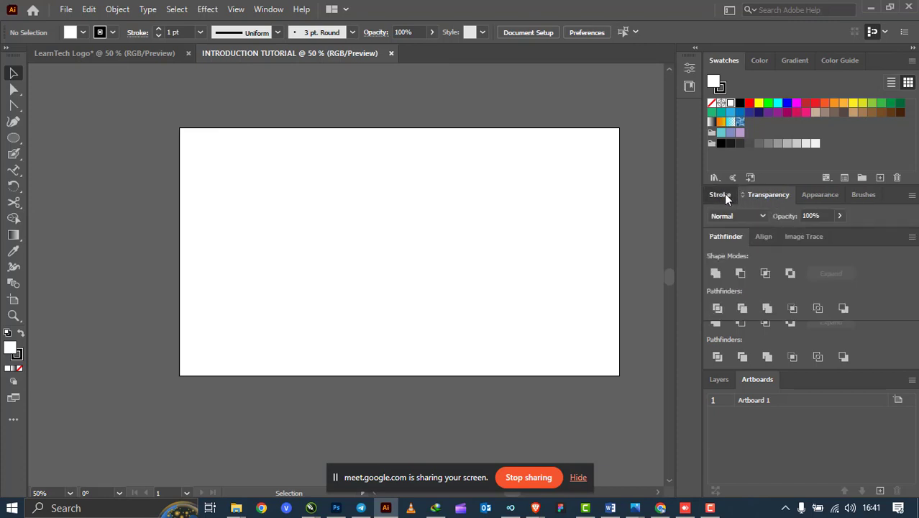
pyautogui.click(763, 60)
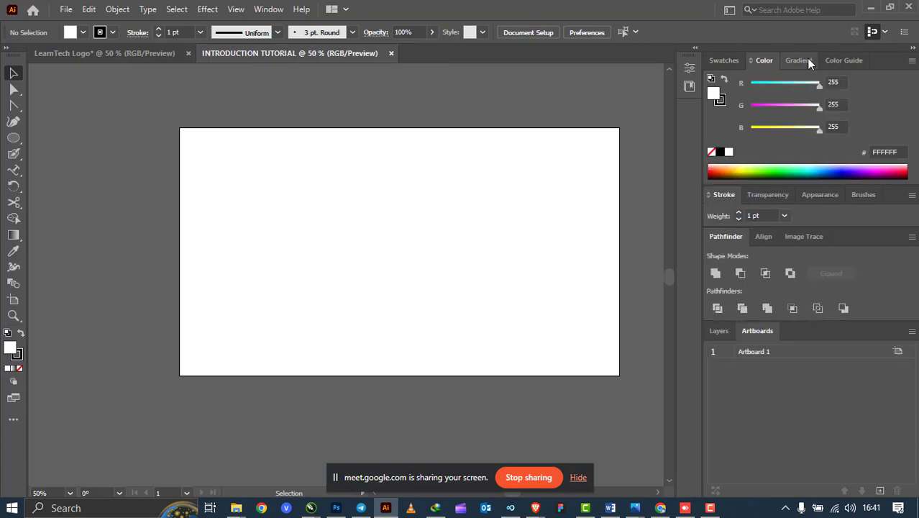
pyautogui.click(725, 60)
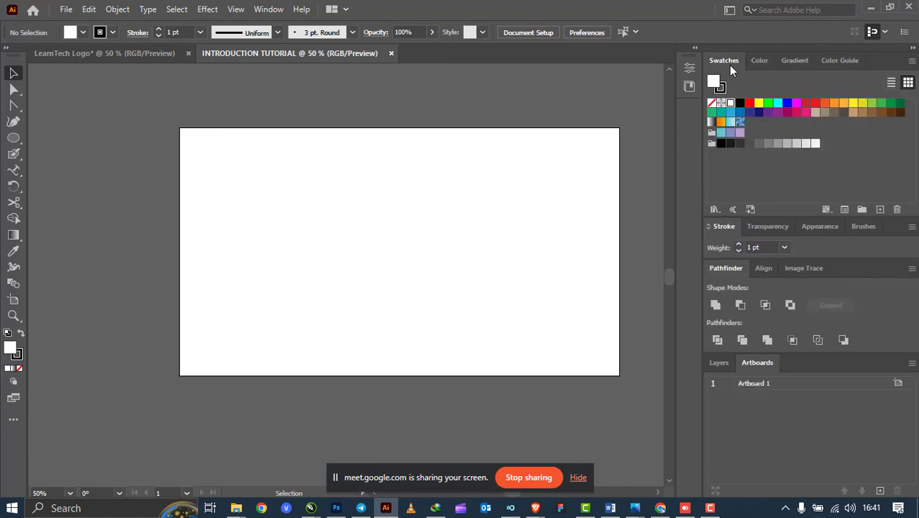
# From the list of workspaces, load the layout whose color panel group also includes Character, Paragraph and OpenType.
pyautogui.click(267, 13)
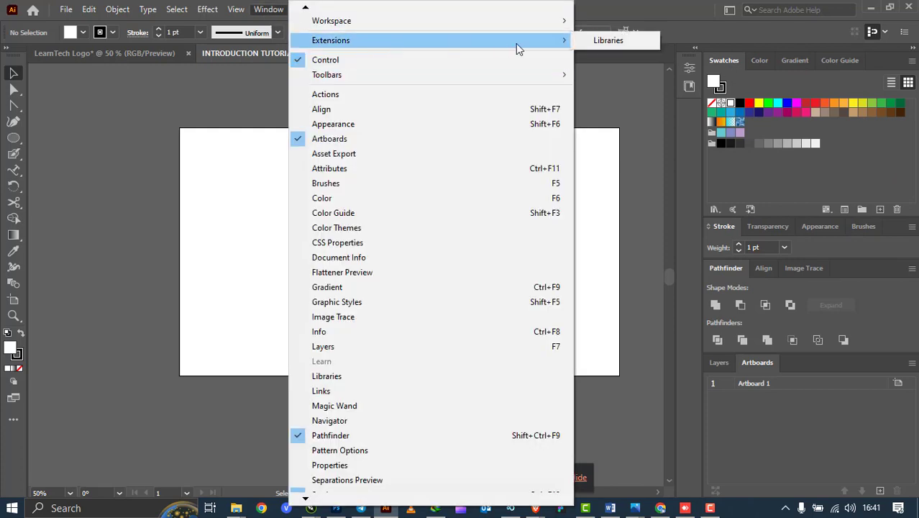
pyautogui.moveTo(417, 23)
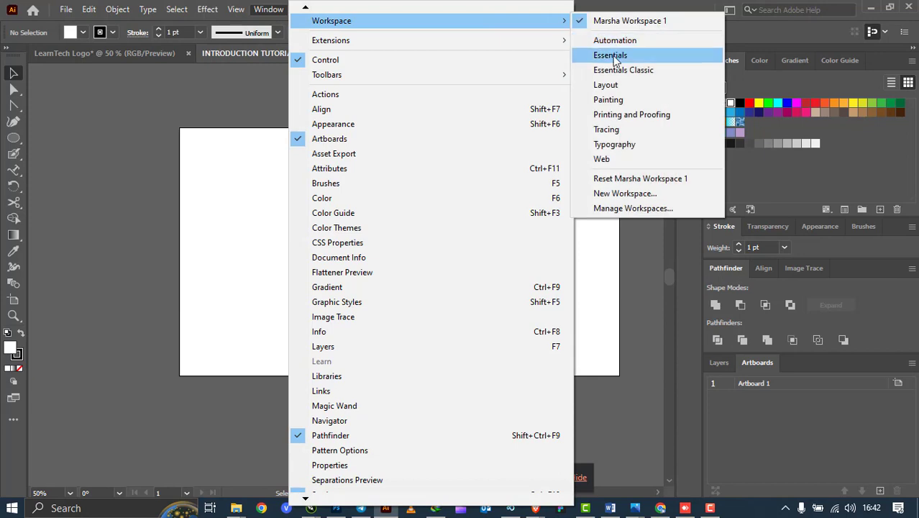
pyautogui.click(613, 56)
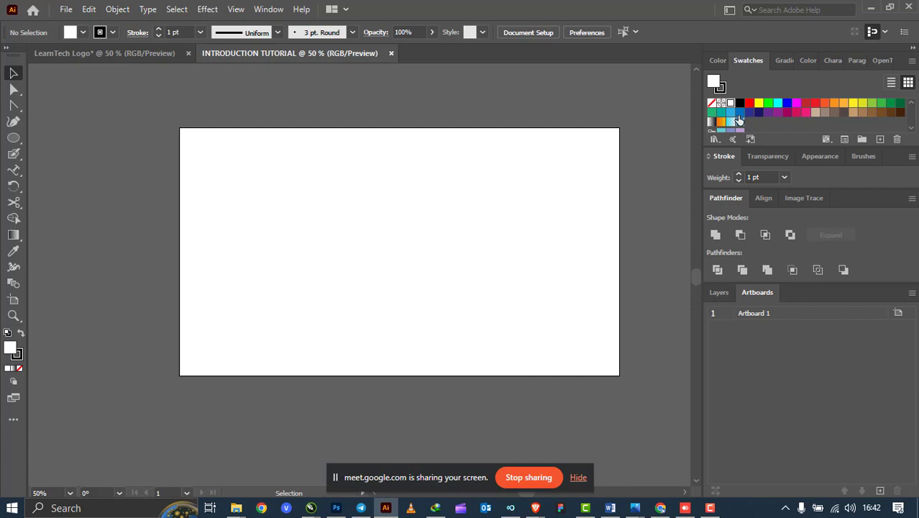
# View the Color, Gradient, Color Guide and Character panels in the new layout.
pyautogui.click(722, 61)
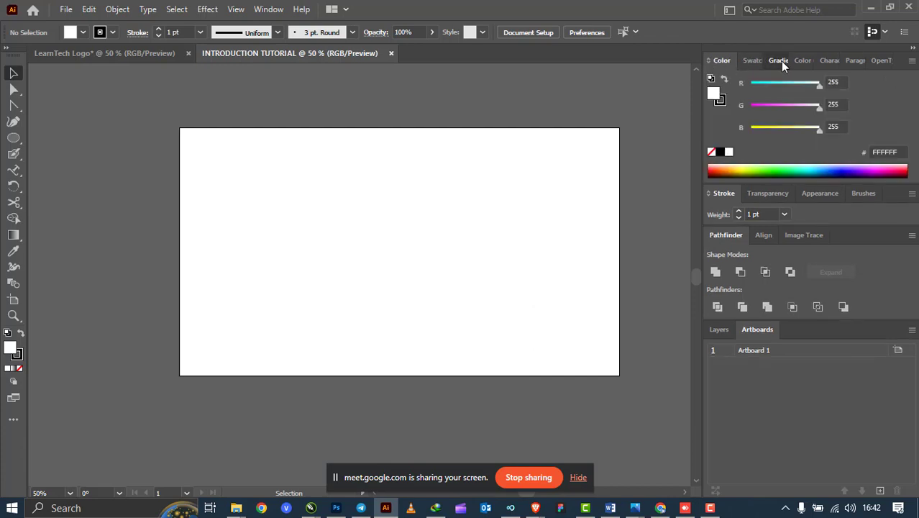
pyautogui.click(781, 60)
pyautogui.click(806, 61)
pyautogui.click(839, 61)
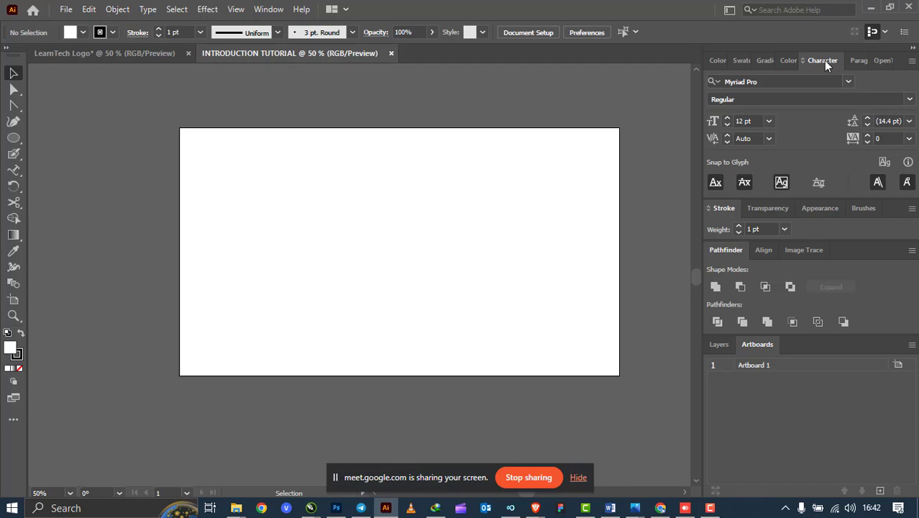
# Undock the Character panel, close and reopen it, and dock it back into the color panel group.
pyautogui.moveTo(826, 63); pyautogui.dragTo(546, 100)
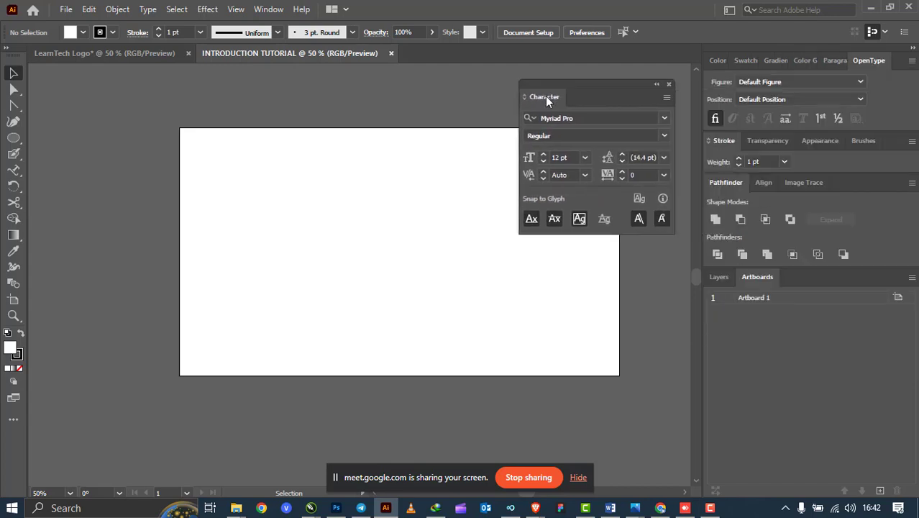
pyautogui.click(667, 84)
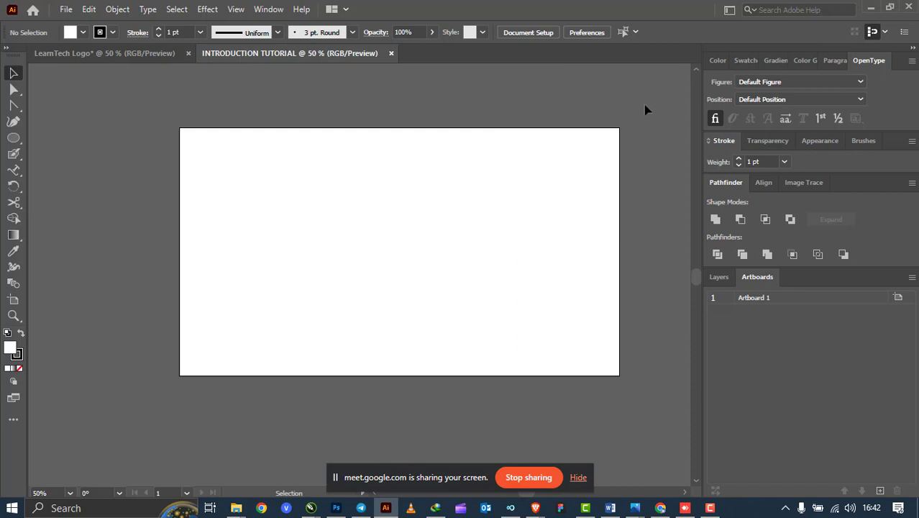
pyautogui.hotkey('ctrl', 't')
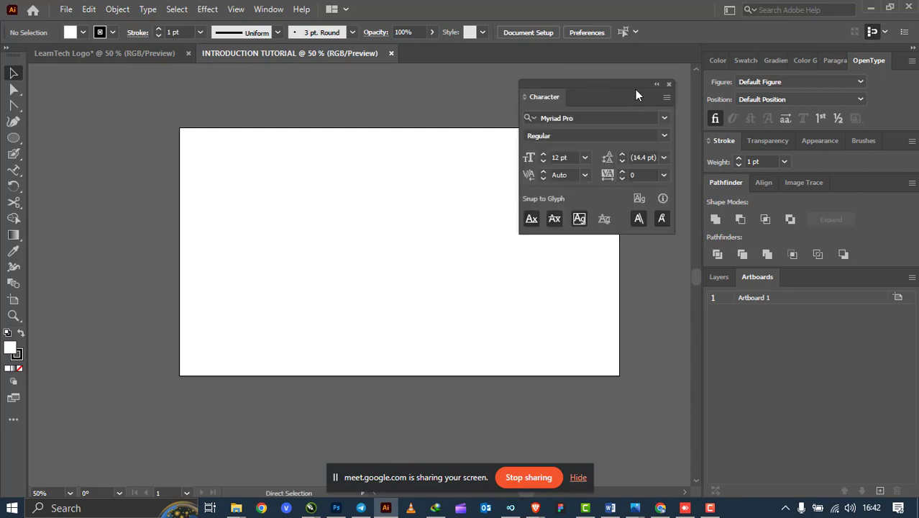
pyautogui.moveTo(588, 87); pyautogui.dragTo(828, 63)
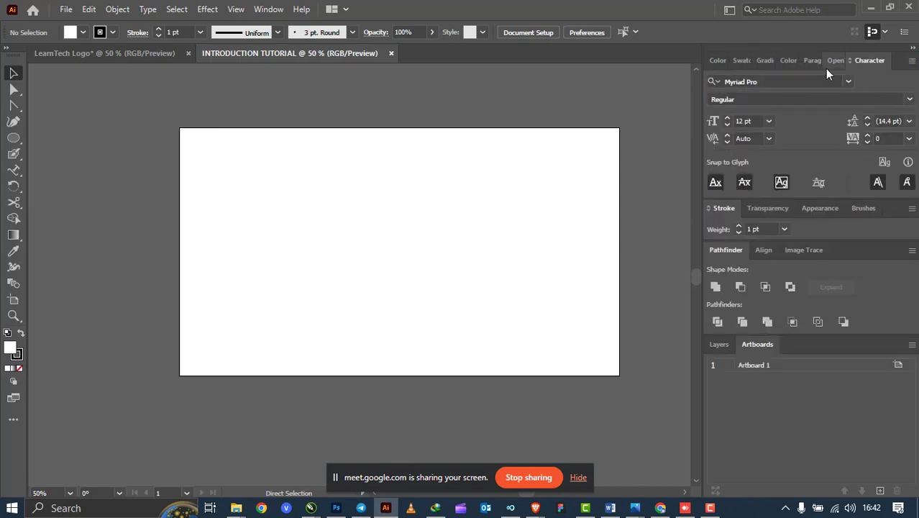
# Examine every panel in the color and type group, from OpenType and Paragraph to Gradient and Swatches, ending on Color.
pyautogui.click(826, 69)
pyautogui.click(802, 65)
pyautogui.click(782, 63)
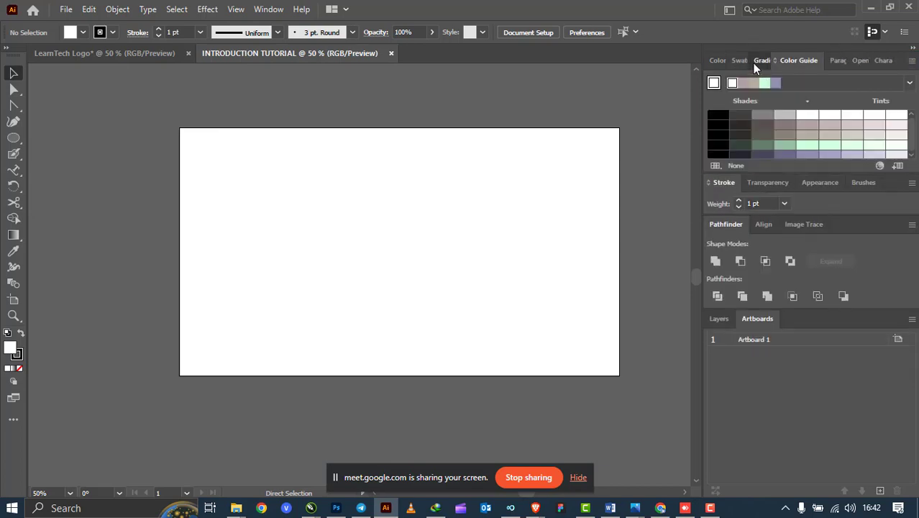
pyautogui.click(755, 63)
pyautogui.click(735, 66)
pyautogui.click(716, 64)
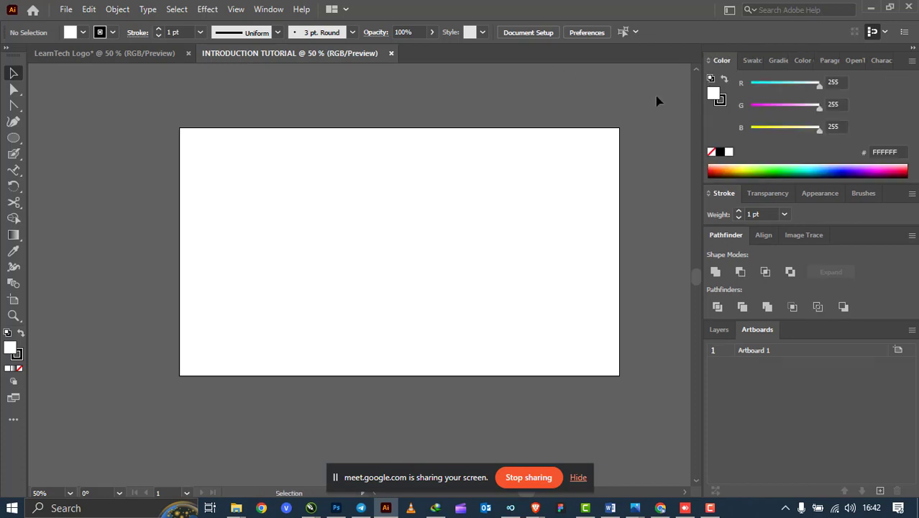
pyautogui.click(742, 67)
pyautogui.click(781, 63)
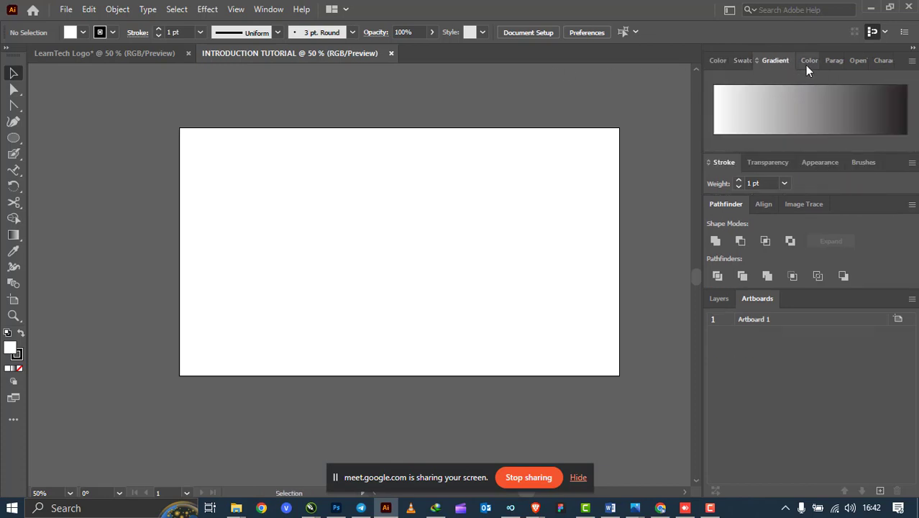
pyautogui.click(806, 65)
pyautogui.click(834, 64)
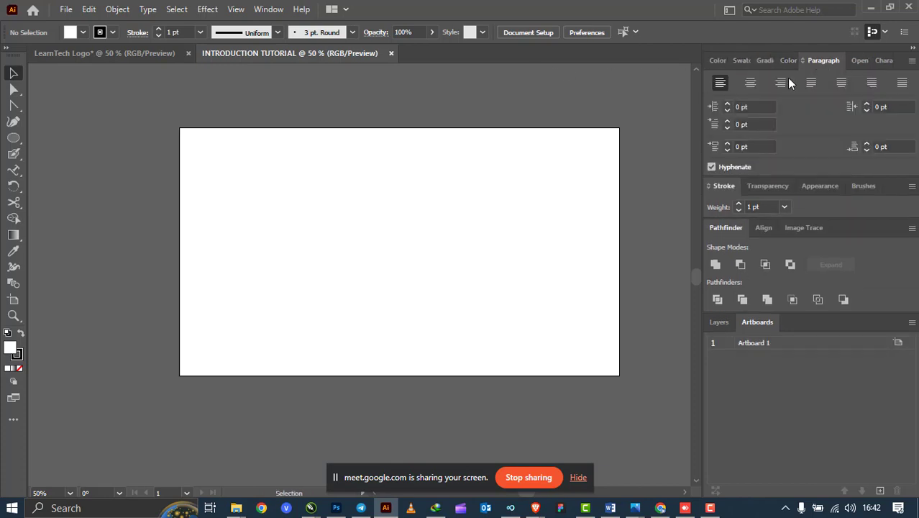
pyautogui.click(850, 65)
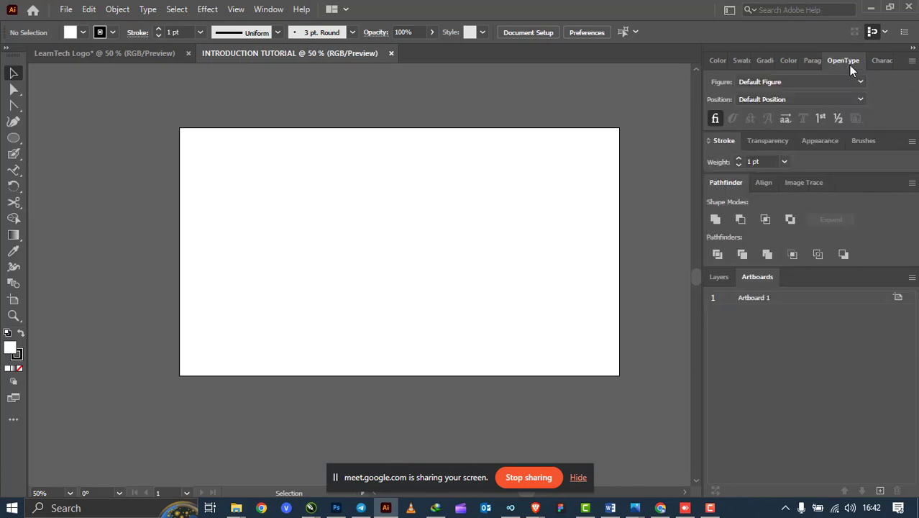
pyautogui.click(884, 65)
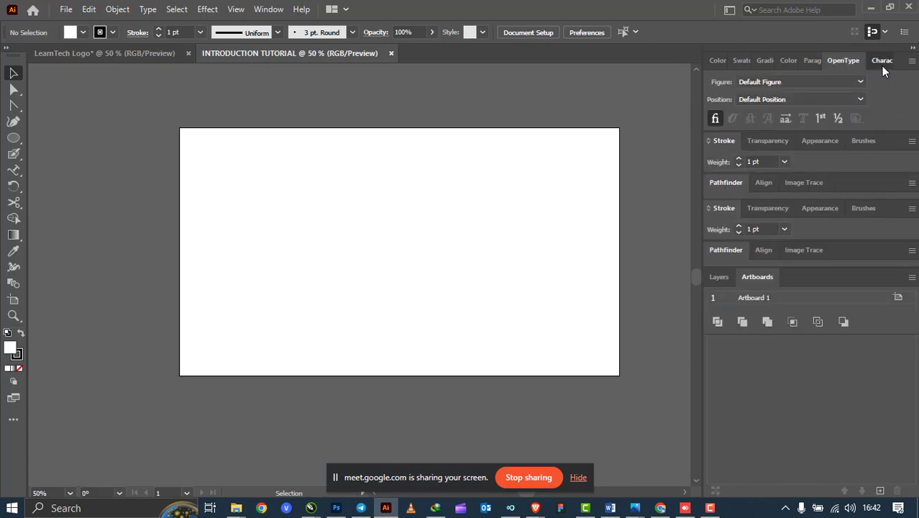
pyautogui.click(709, 66)
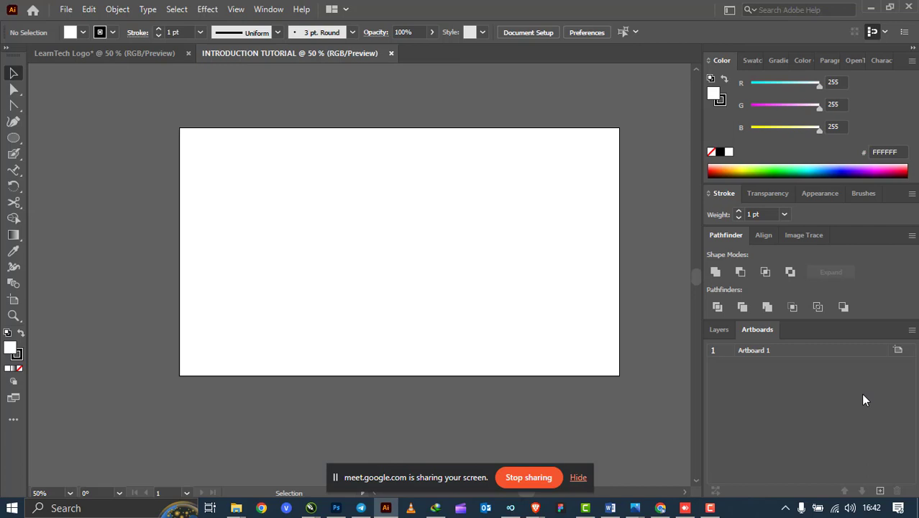
# Add two new artboards beside Artboard 1.
pyautogui.click(881, 490)
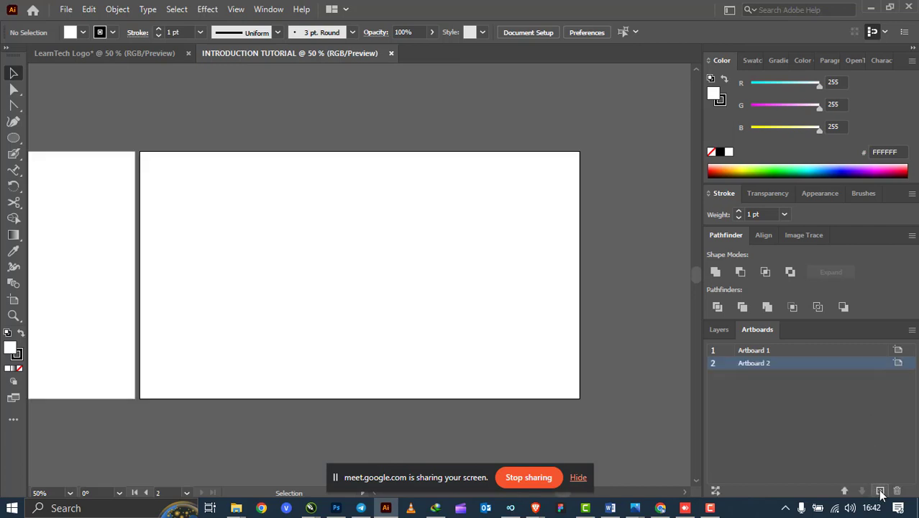
pyautogui.click(880, 490)
pyautogui.scroll(-3, 512, 344)
pyautogui.scroll(1, 324, 335)
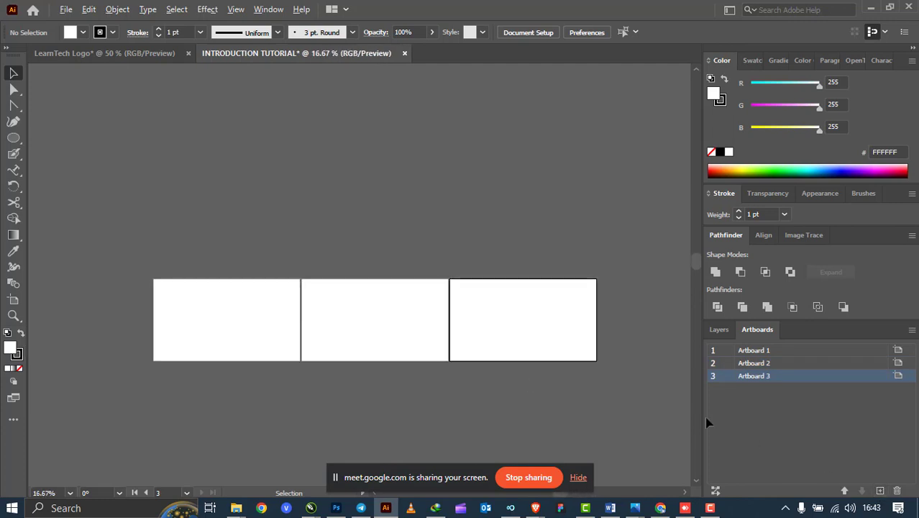
# Delete Artboard 3 and Artboard 2, leaving only Artboard 1 in the document.
pyautogui.click(898, 493)
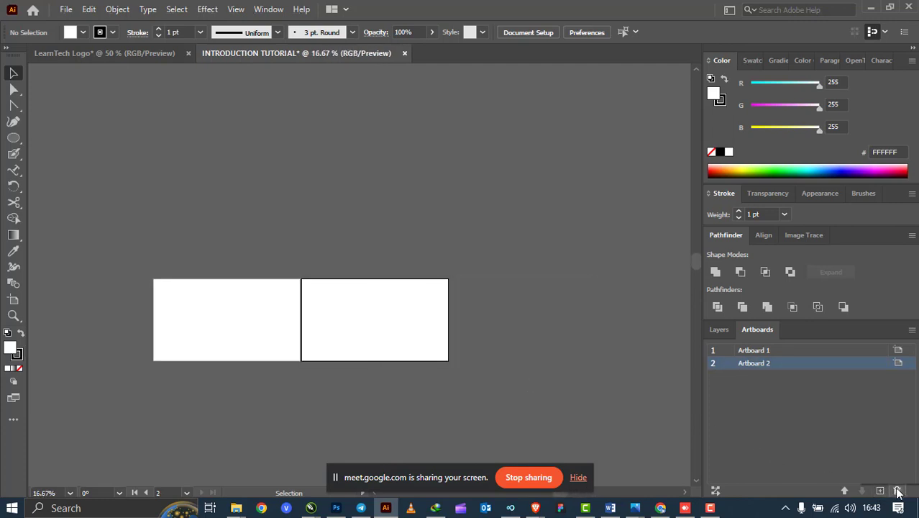
pyautogui.click(897, 492)
pyautogui.scroll(-1, 383, 299)
pyautogui.scroll(1, 182, 349)
pyautogui.scroll(1, 181, 347)
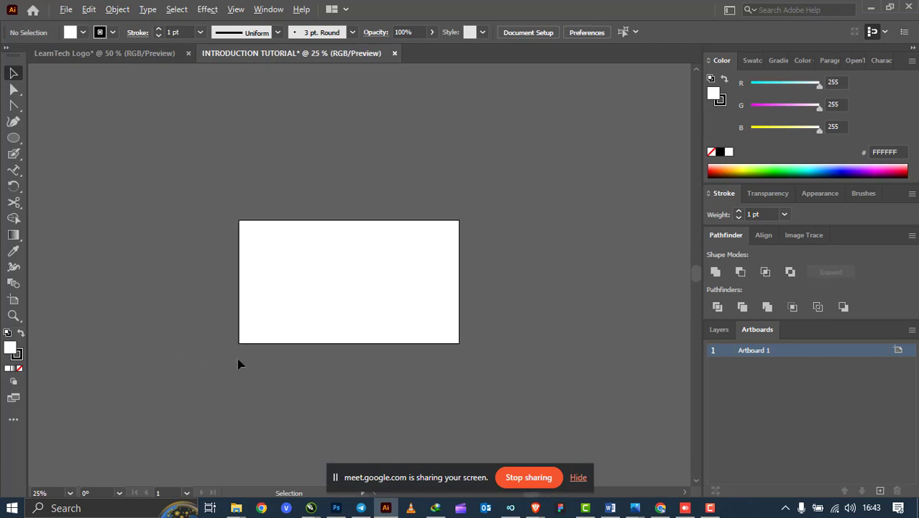
pyautogui.scroll(1, 241, 364)
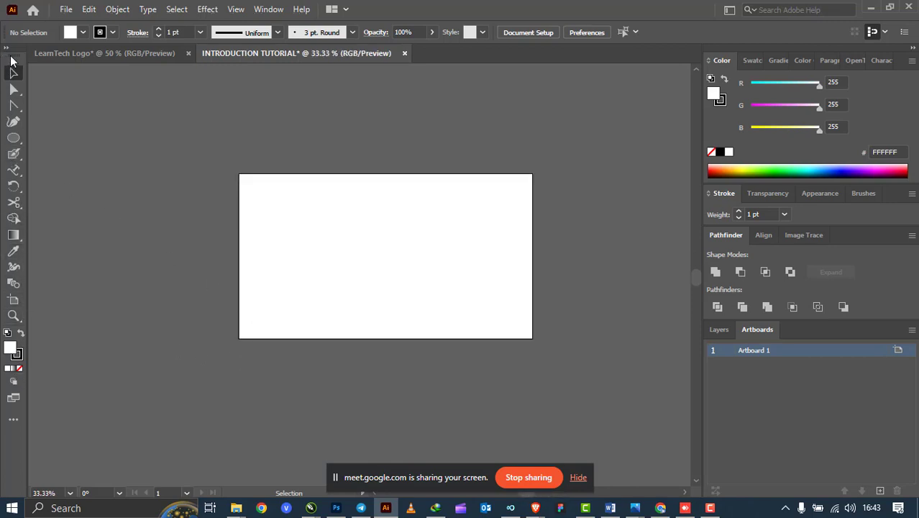
# Demonstrate the Selection tool by sweeping a marquee around the whole empty artboard.
pyautogui.moveTo(9, 58)
pyautogui.mouseDown()
pyautogui.moveTo(137, 63)
pyautogui.moveTo(1, 50)
pyautogui.moveTo(6, 72)
pyautogui.mouseUp()
pyautogui.moveTo(209, 154); pyautogui.dragTo(614, 374)
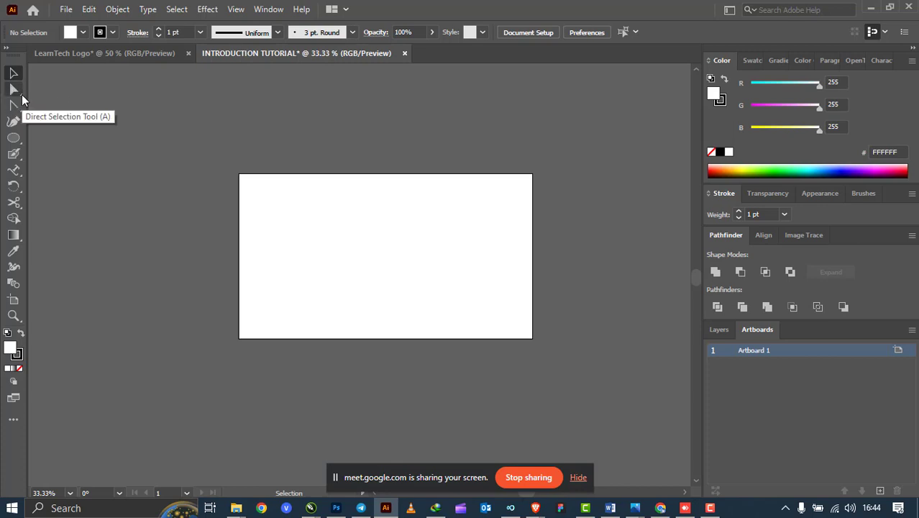
# Show the tools grouped with Direct Selection, including Group Selection and Lasso, keeping the Direct Selection tool active.
pyautogui.click(21, 93)
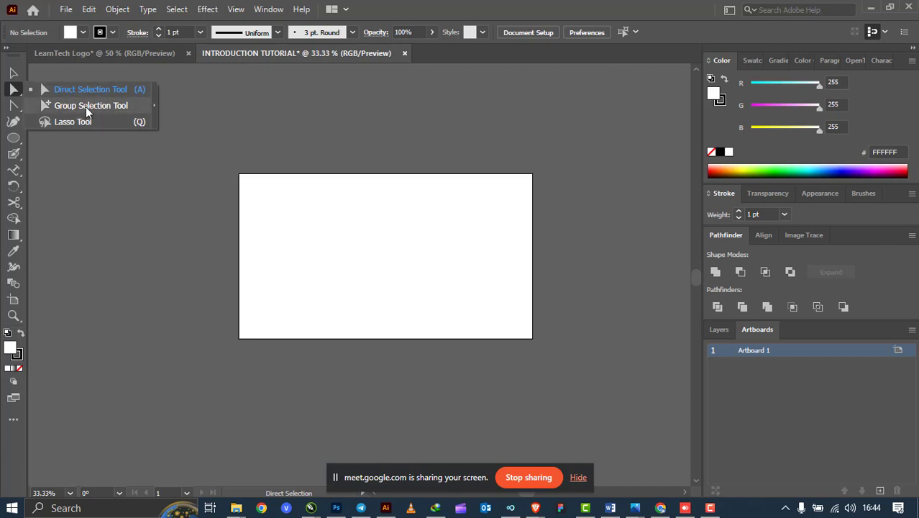
pyautogui.click(90, 90)
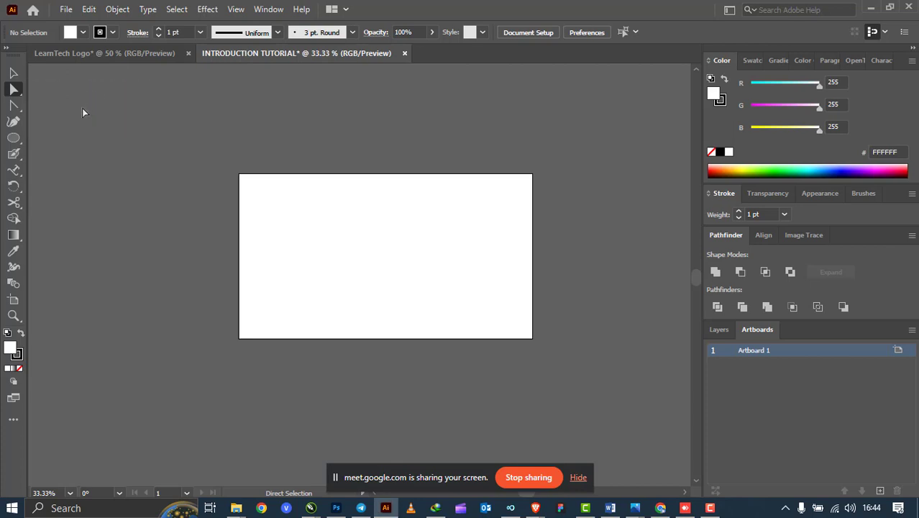
pyautogui.click(15, 90)
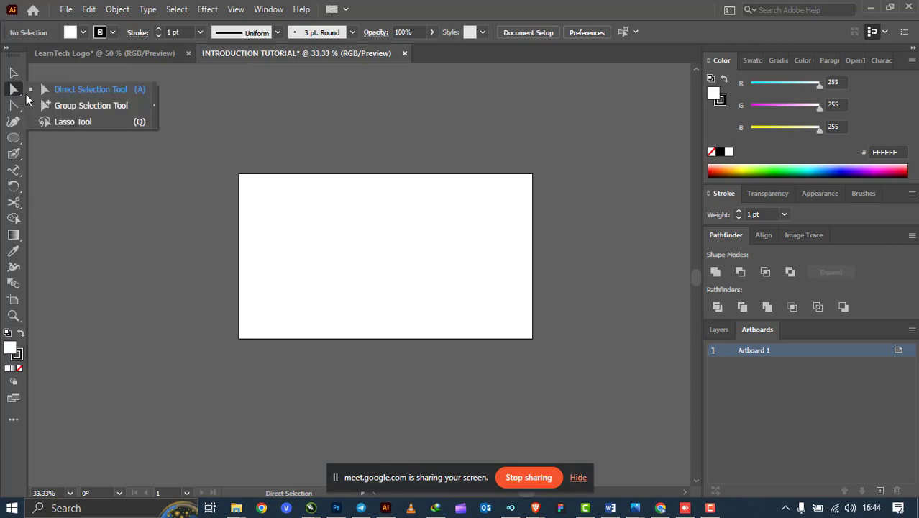
pyautogui.click(47, 90)
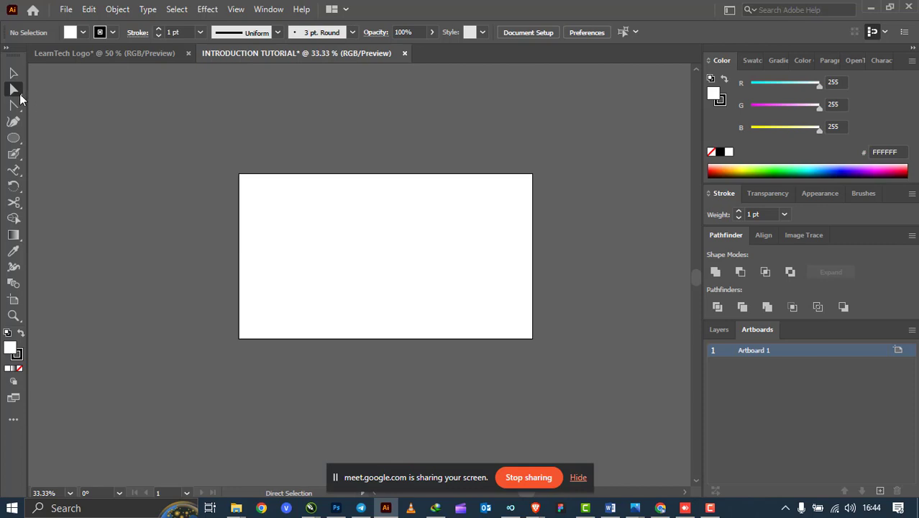
pyautogui.click(21, 95)
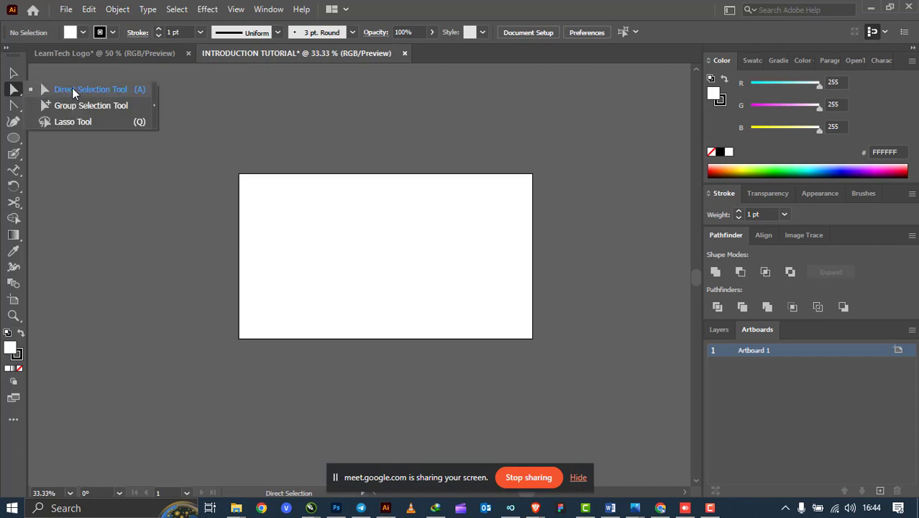
pyautogui.click(72, 89)
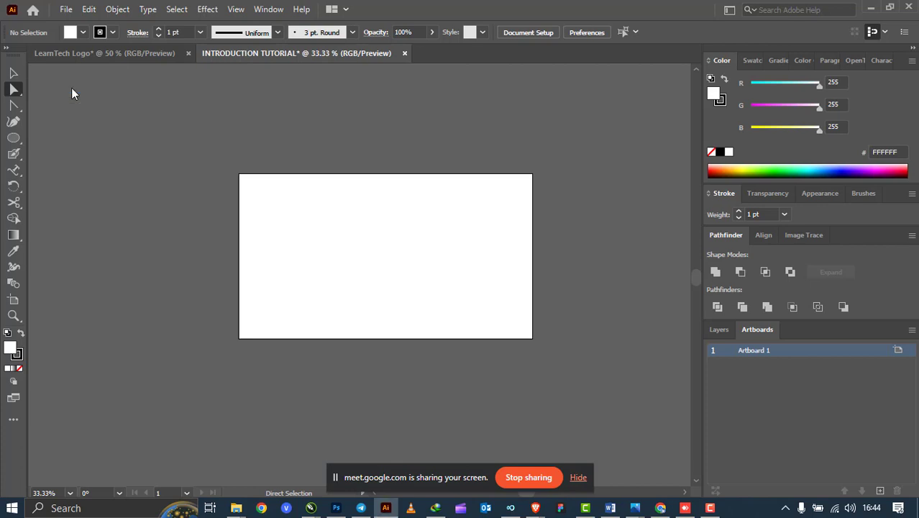
pyautogui.click(18, 93)
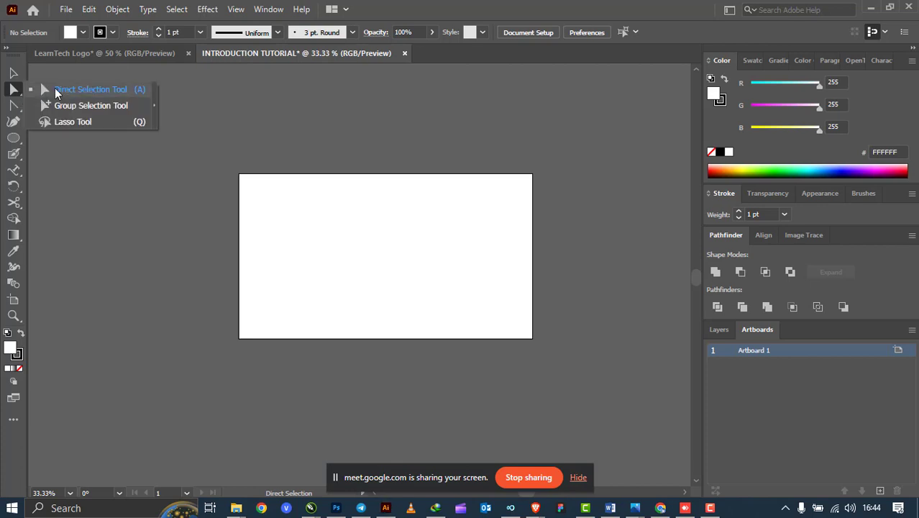
pyautogui.click(71, 88)
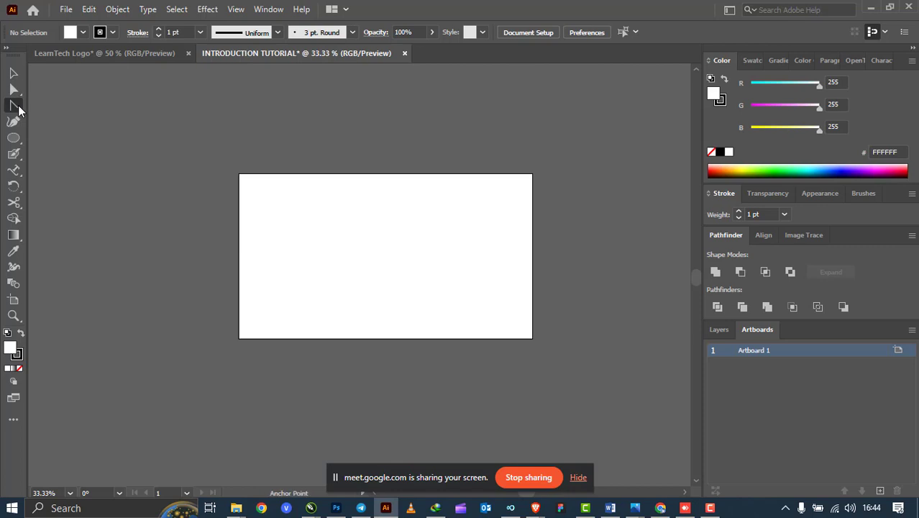
# Swap the Anchor Point tool for the Pen tool in its tool group and activate the Pen tool.
pyautogui.click(15, 105)
pyautogui.click(49, 101)
pyautogui.click(12, 75)
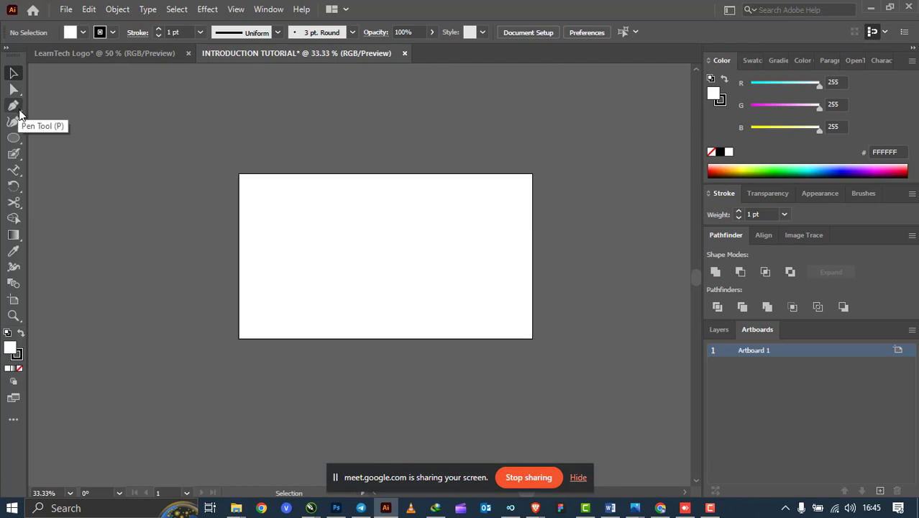
pyautogui.click(14, 105)
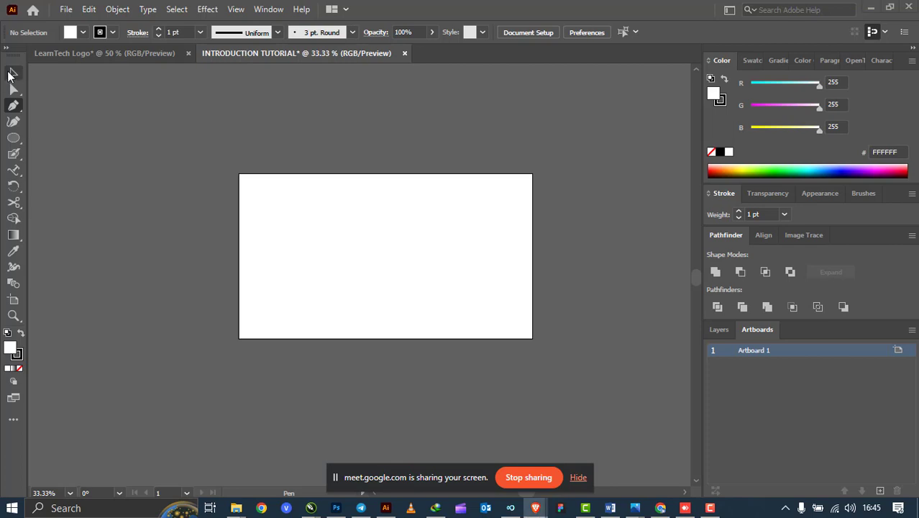
# Switch the Ellipse tool to the Rectangle tool and draw a rectangle overlapping the artboard's upper-left edge.
pyautogui.click(14, 123)
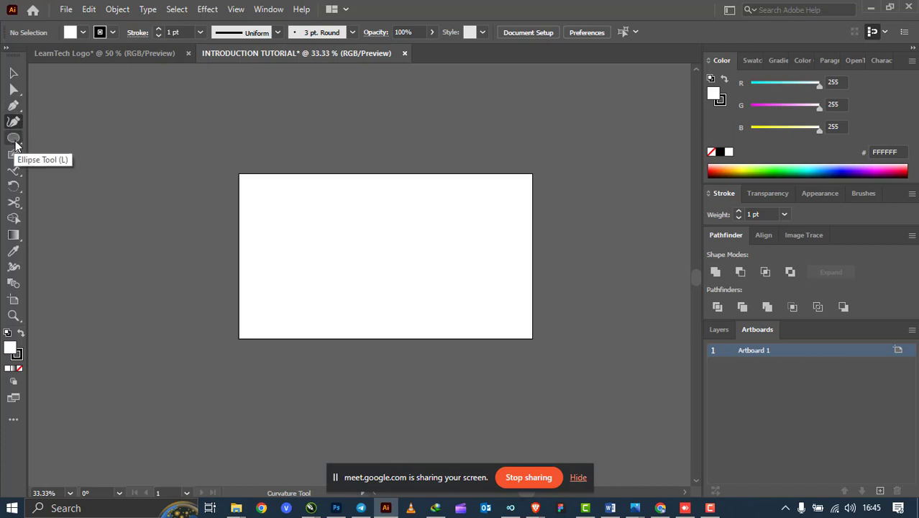
pyautogui.moveTo(15, 144); pyautogui.dragTo(70, 138)
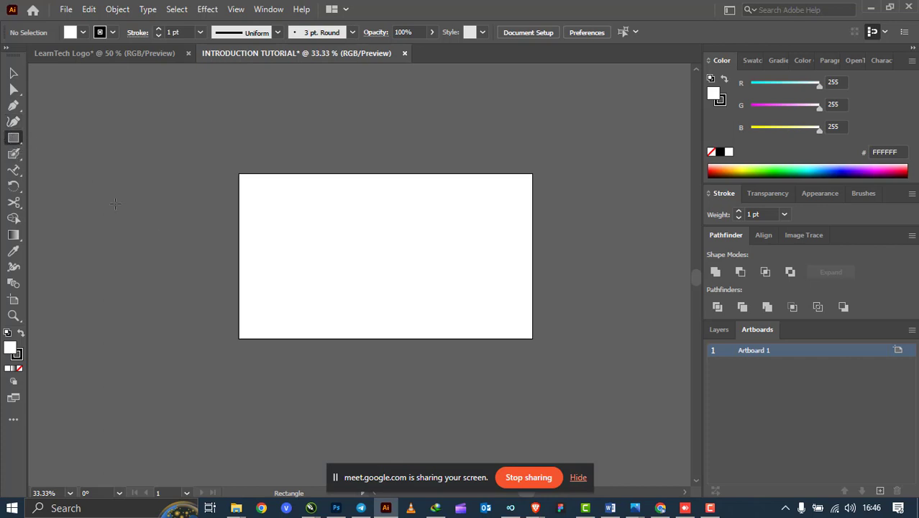
pyautogui.moveTo(216, 181); pyautogui.dragTo(117, 268)
pyautogui.moveTo(124, 329)
pyautogui.mouseDown()
pyautogui.moveTo(176, 205)
pyautogui.moveTo(263, 236)
pyautogui.moveTo(386, 253)
pyautogui.moveTo(310, 300)
pyautogui.moveTo(353, 257)
pyautogui.moveTo(285, 273)
pyautogui.moveTo(294, 250)
pyautogui.moveTo(262, 274)
pyautogui.moveTo(270, 240)
pyautogui.moveTo(425, 333)
pyautogui.moveTo(242, 209)
pyautogui.moveTo(363, 329)
pyautogui.moveTo(98, 62)
pyautogui.moveTo(350, 302)
pyautogui.moveTo(362, 308)
pyautogui.moveTo(336, 269)
pyautogui.moveTo(388, 318)
pyautogui.moveTo(344, 302)
pyautogui.moveTo(302, 259)
pyautogui.moveTo(342, 277)
pyautogui.moveTo(484, 277)
pyautogui.moveTo(334, 344)
pyautogui.moveTo(658, 361)
pyautogui.moveTo(229, 382)
pyautogui.moveTo(221, 241)
pyautogui.moveTo(677, 268)
pyautogui.moveTo(327, 272)
pyautogui.mouseUp()
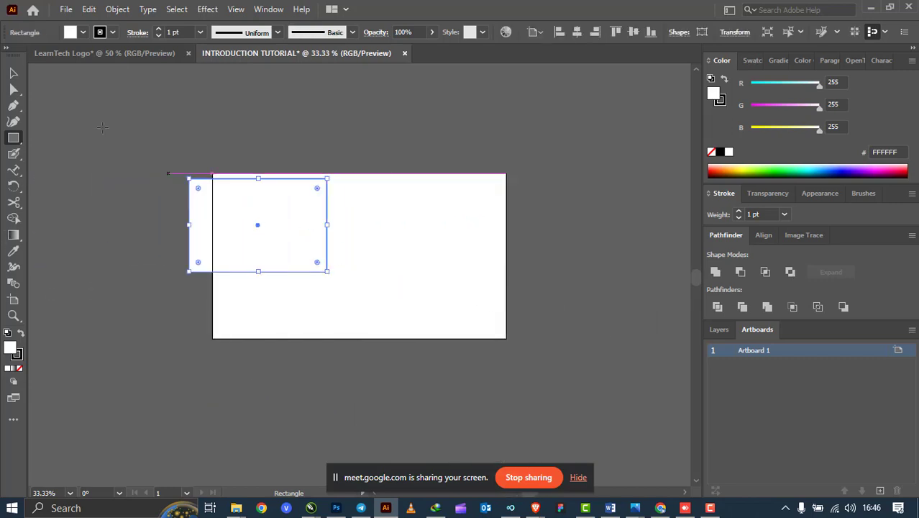
# Alternate between the Selection and Rectangle tools, then draw a second, thin rectangle just above the artboard.
pyautogui.click(13, 72)
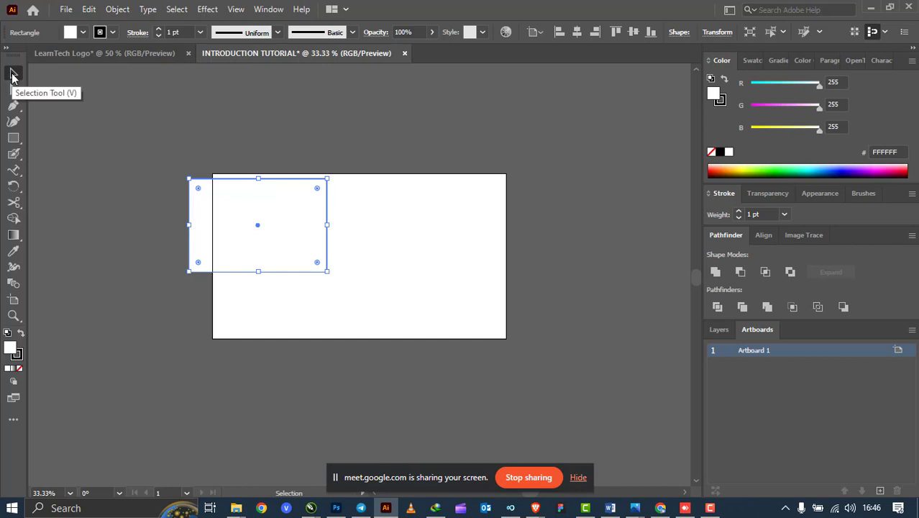
pyautogui.click(16, 139)
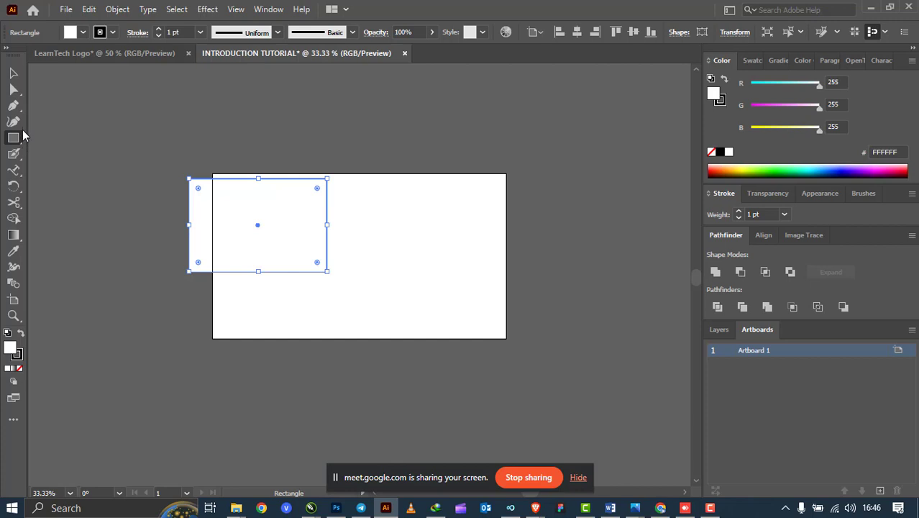
pyautogui.click(12, 73)
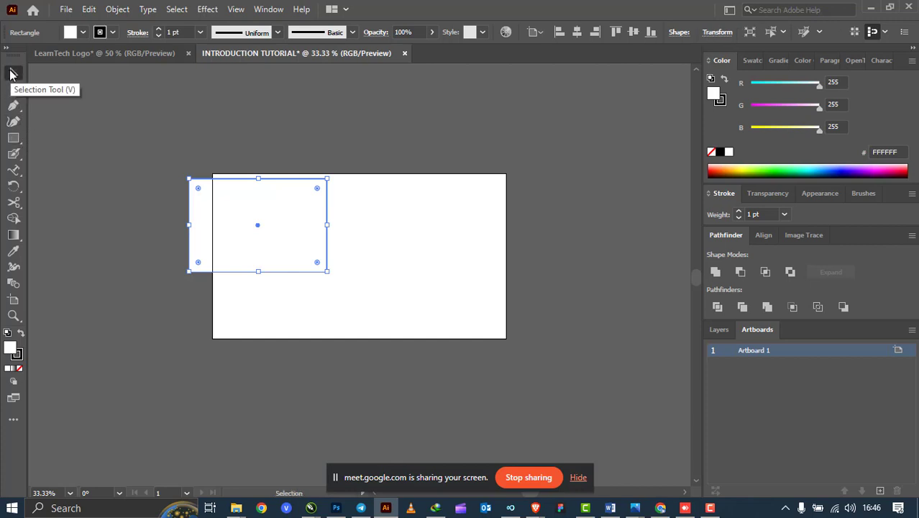
pyautogui.click(13, 139)
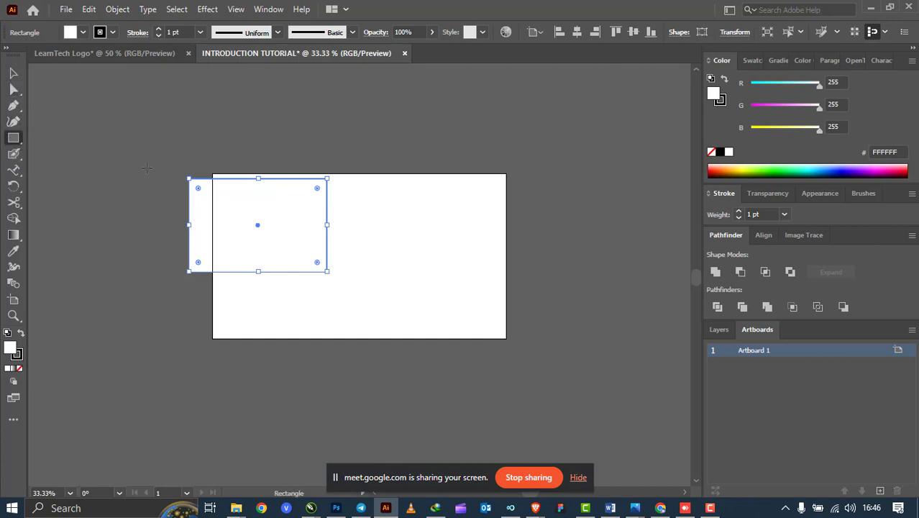
pyautogui.moveTo(177, 132); pyautogui.dragTo(317, 166)
# Demonstrate the Selection tool by moving the large rectangle inside the artboard and the thin one above its middle.
pyautogui.click(13, 73)
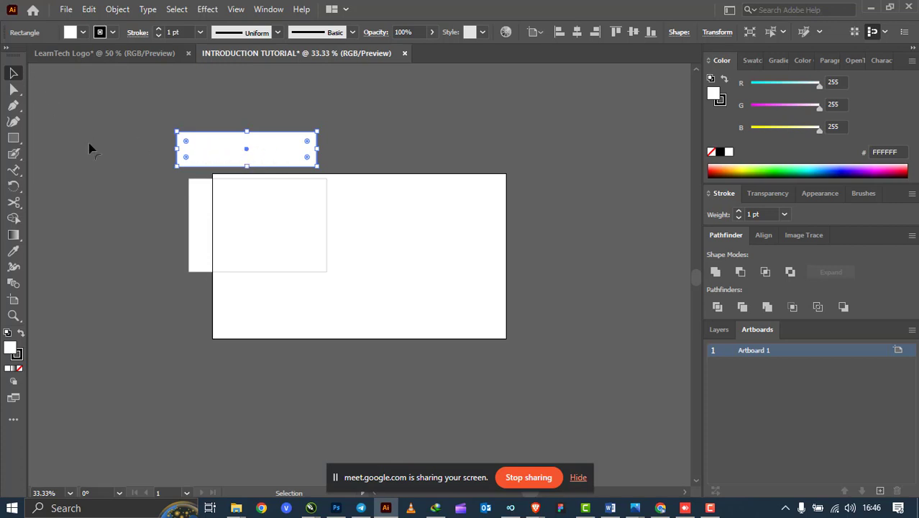
pyautogui.click(13, 138)
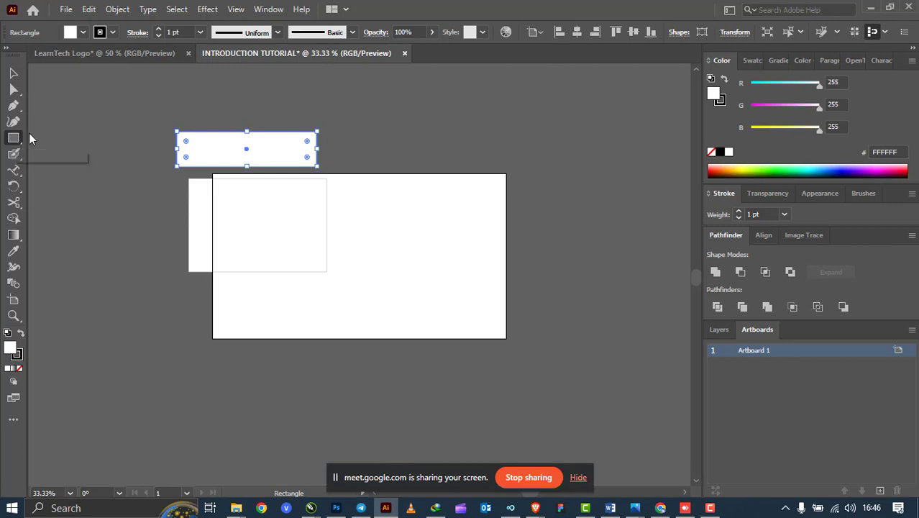
pyautogui.click(13, 73)
pyautogui.moveTo(272, 148); pyautogui.dragTo(530, 154)
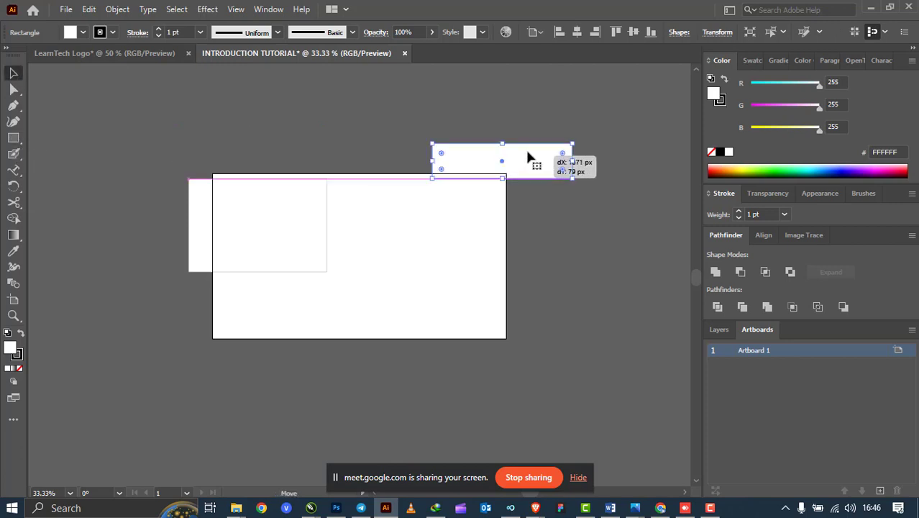
pyautogui.moveTo(298, 237); pyautogui.dragTo(331, 279)
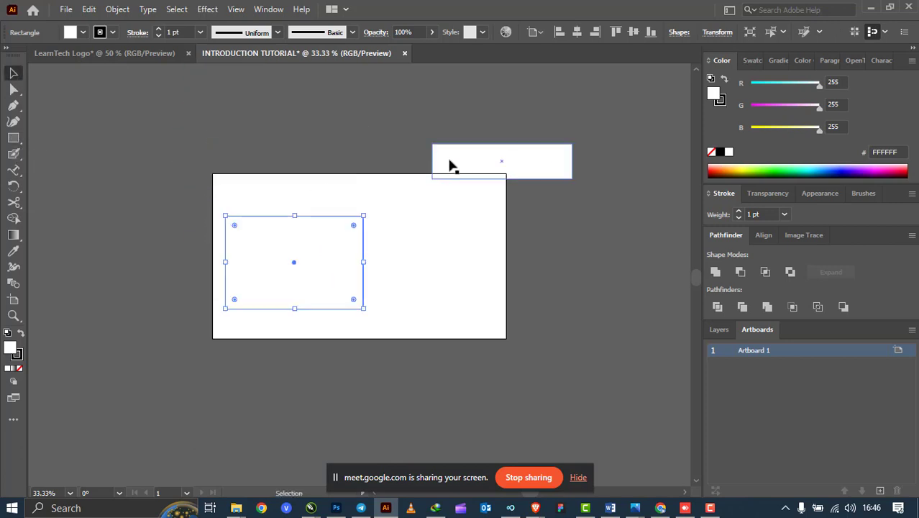
pyautogui.moveTo(448, 159); pyautogui.dragTo(328, 136)
# Fill both rectangles with the red swatch, moving the large one off the artboard's upper-left corner.
pyautogui.click(748, 60)
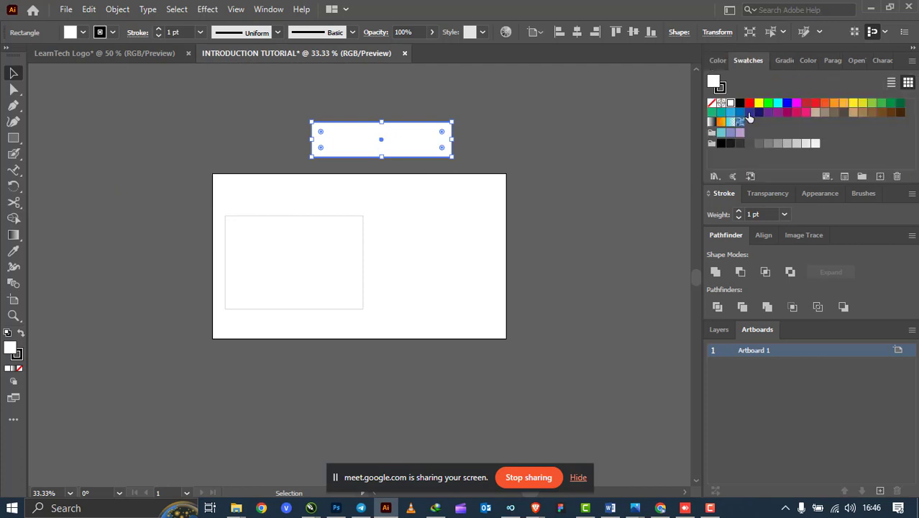
pyautogui.click(750, 103)
pyautogui.moveTo(335, 282); pyautogui.dragTo(174, 165)
pyautogui.click(749, 104)
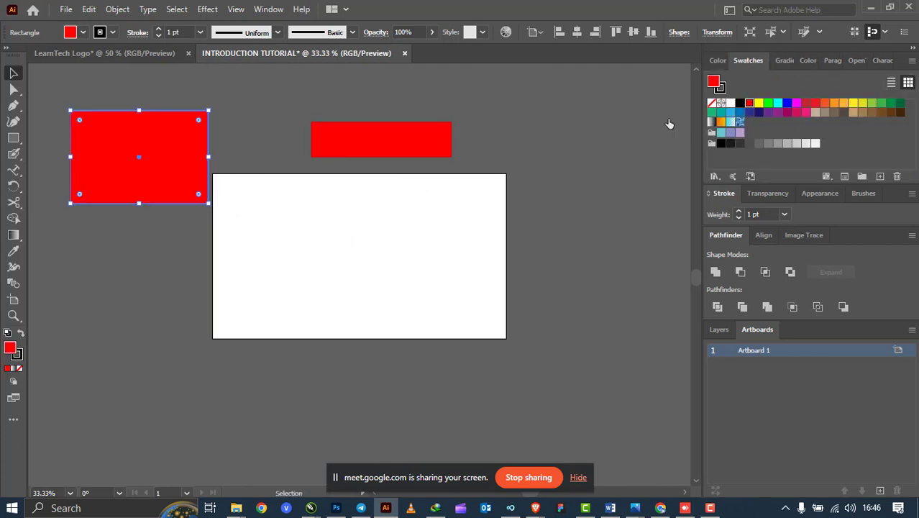
# Move the large red rectangle across the artboard's left edge and increase its black stroke to 19 pt.
pyautogui.click(11, 74)
pyautogui.moveTo(106, 163); pyautogui.dragTo(179, 213)
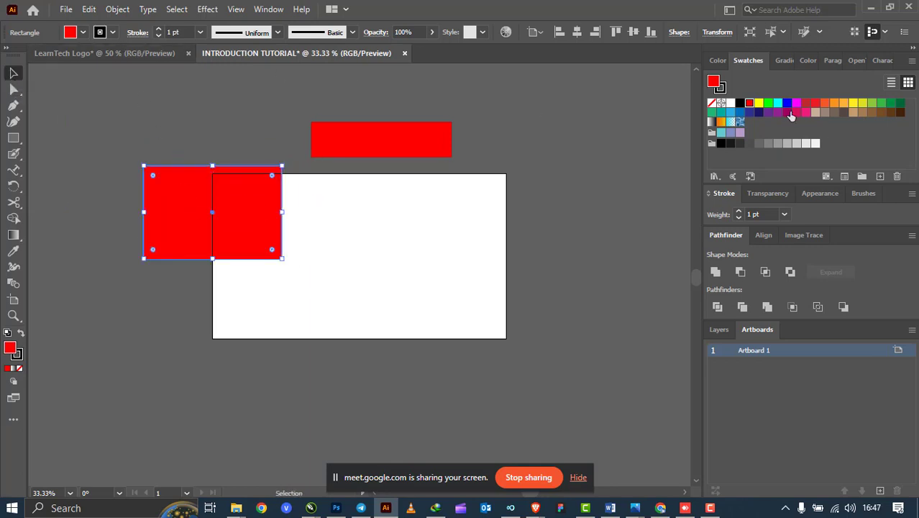
pyautogui.click(113, 32)
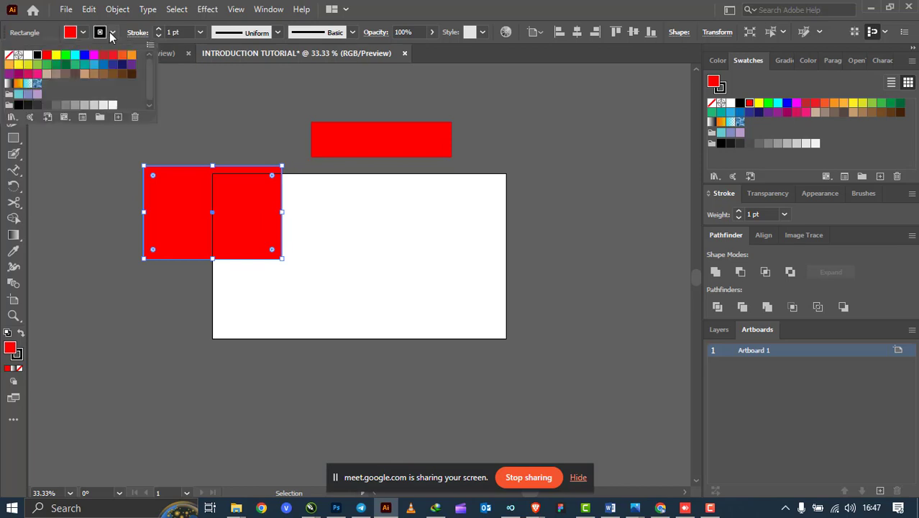
pyautogui.click(159, 29)
pyautogui.click(159, 29)
pyautogui.click(159, 29)
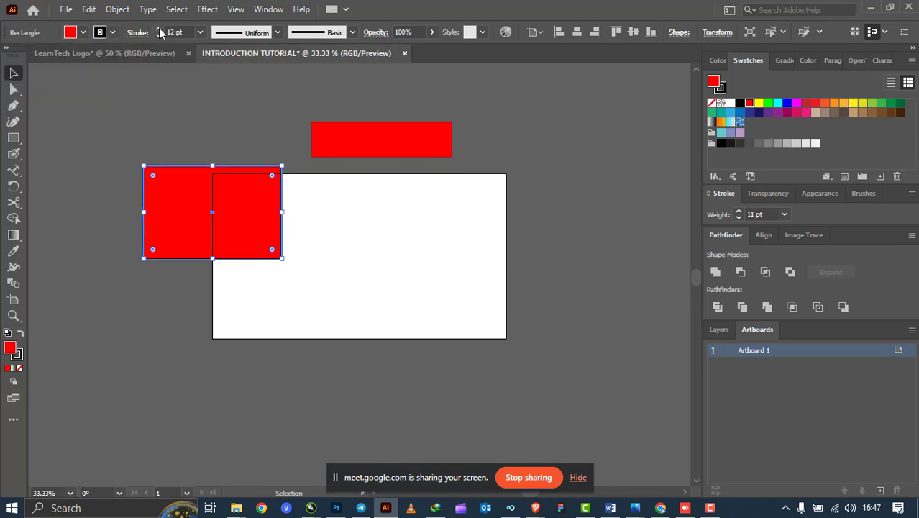
pyautogui.click(159, 30)
pyautogui.click(159, 30)
pyautogui.click(169, 144)
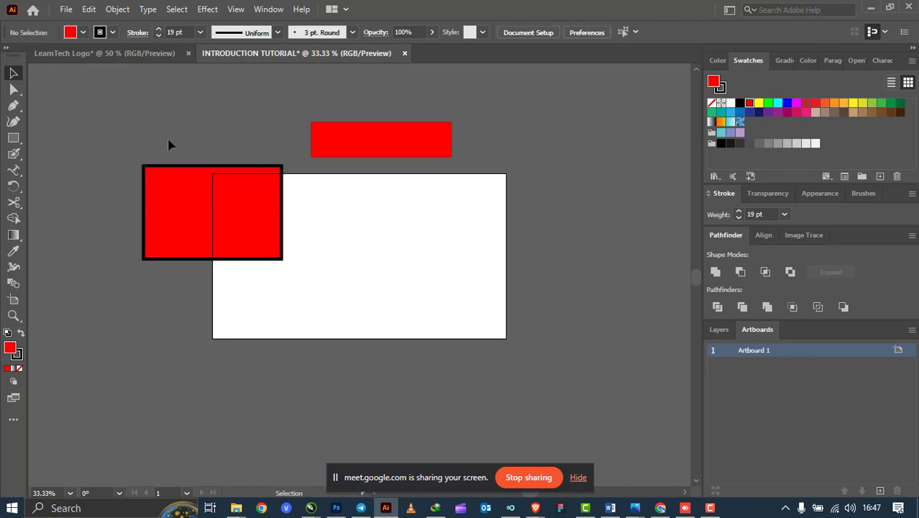
pyautogui.click(192, 170)
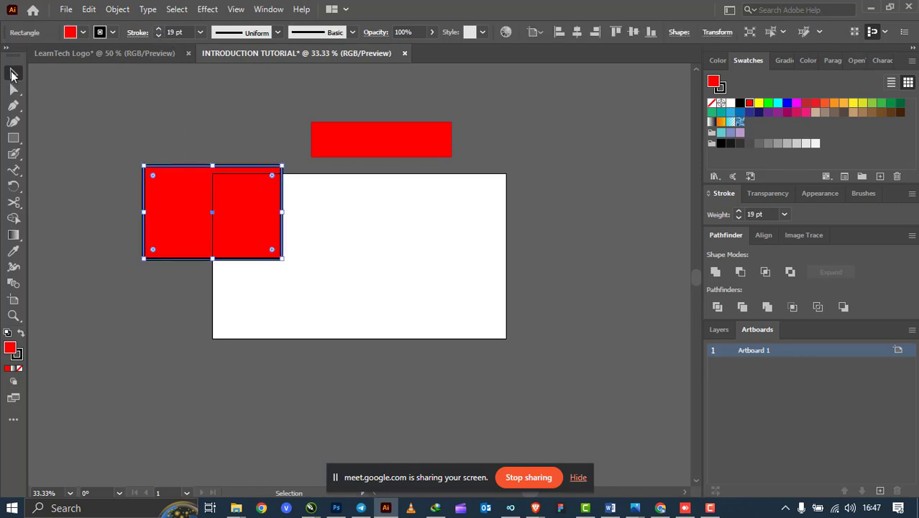
# Give the thin red rectangle a magenta stroke with a weight of 20 pt.
pyautogui.click(405, 143)
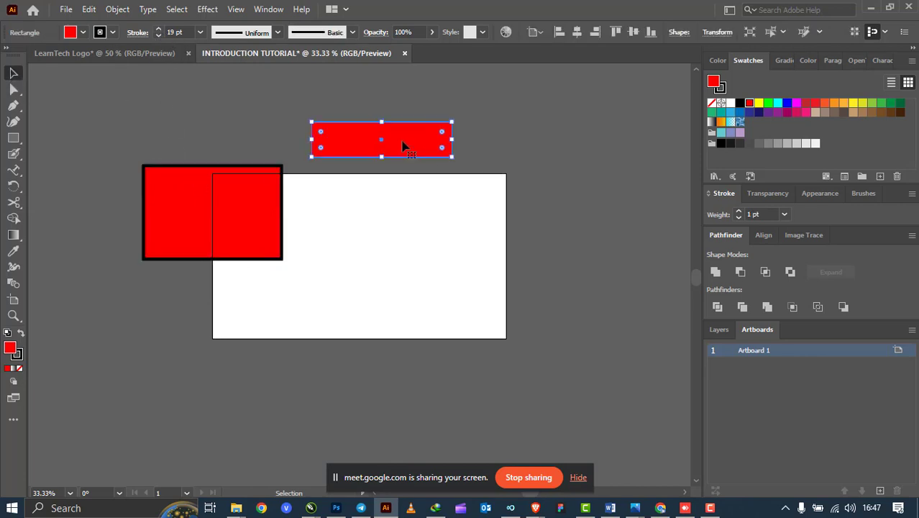
pyautogui.click(113, 32)
pyautogui.click(94, 55)
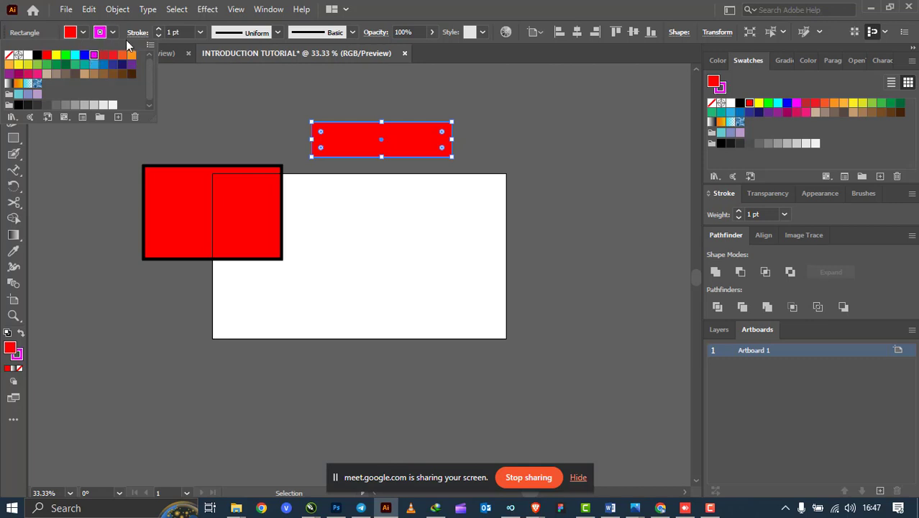
pyautogui.click(164, 32)
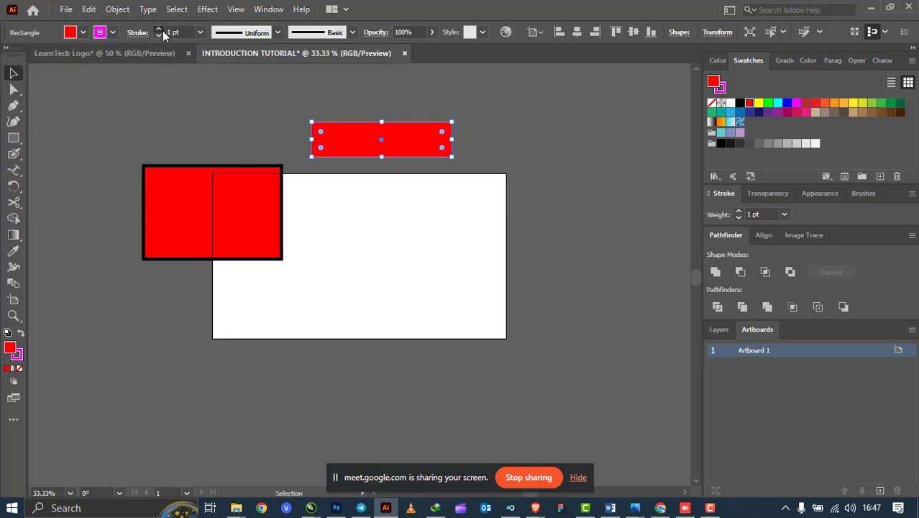
pyautogui.click(163, 32)
pyautogui.click(203, 84)
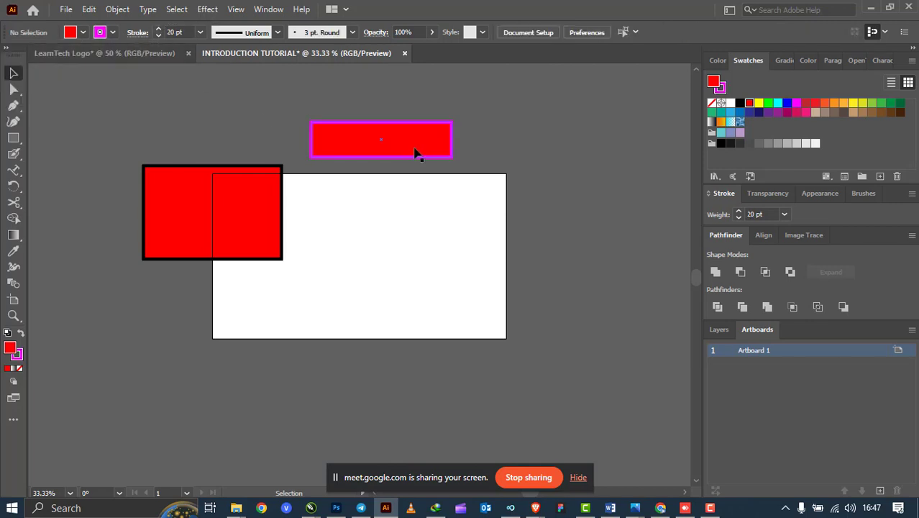
# Reposition both rectangles over the artboard, the large one at its upper-left and the thin one across its right edge.
pyautogui.moveTo(419, 141); pyautogui.dragTo(450, 219)
pyautogui.moveTo(194, 209); pyautogui.dragTo(255, 221)
pyautogui.moveTo(421, 210); pyautogui.dragTo(478, 190)
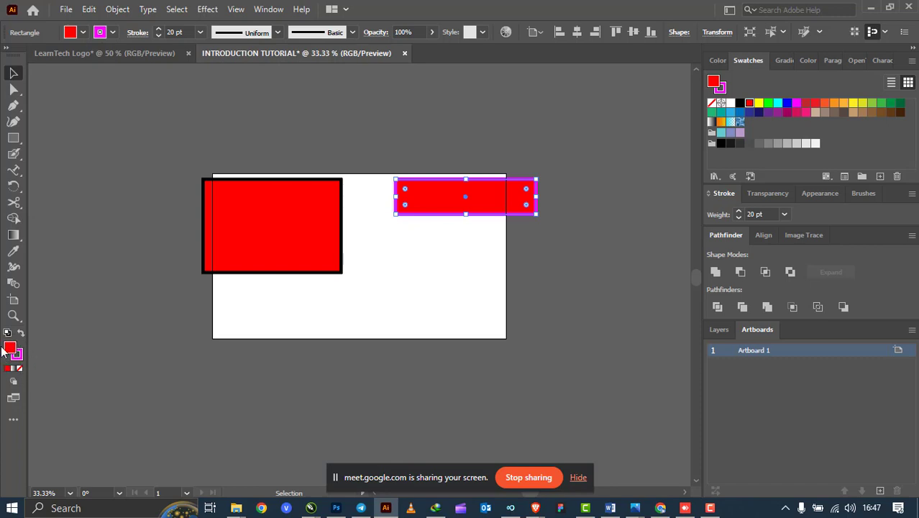
pyautogui.click(71, 33)
pyautogui.click(70, 32)
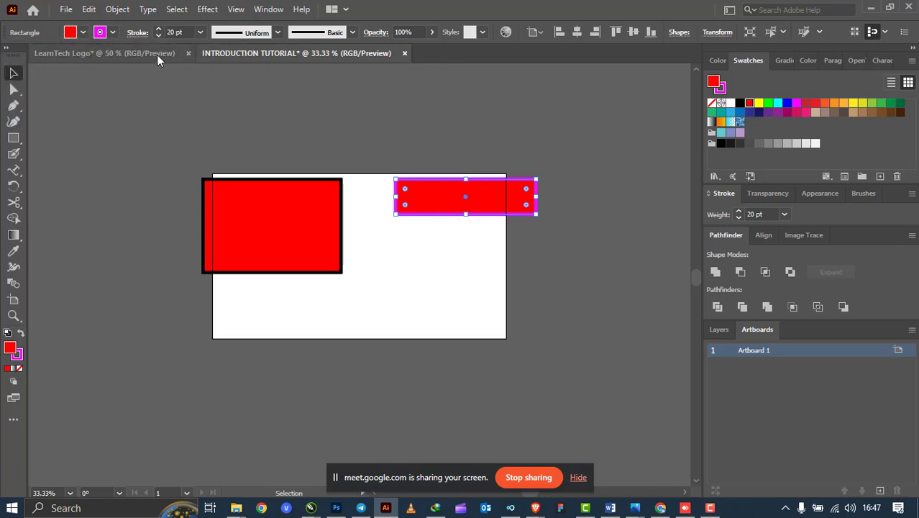
# Change the large rectangle's fill to bright green and its stroke to red.
pyautogui.click(312, 225)
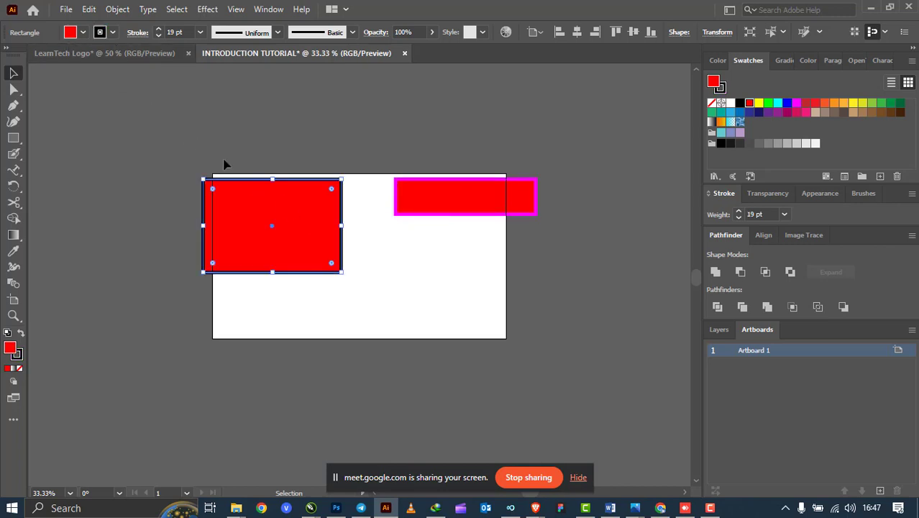
pyautogui.click(71, 33)
pyautogui.click(65, 54)
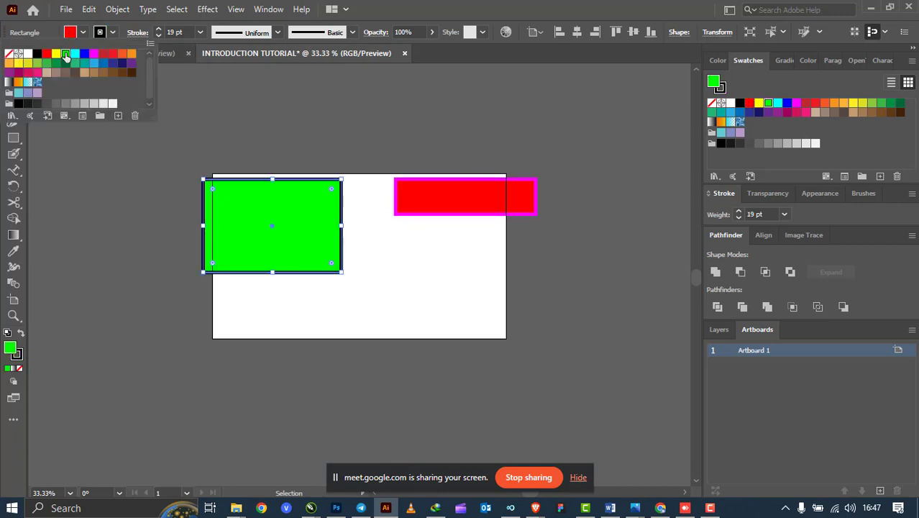
pyautogui.click(113, 34)
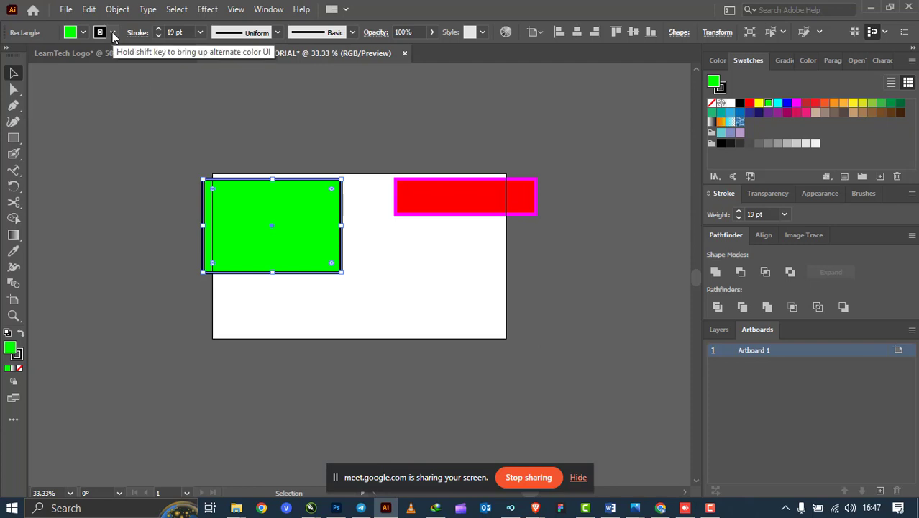
pyautogui.click(112, 33)
pyautogui.click(107, 56)
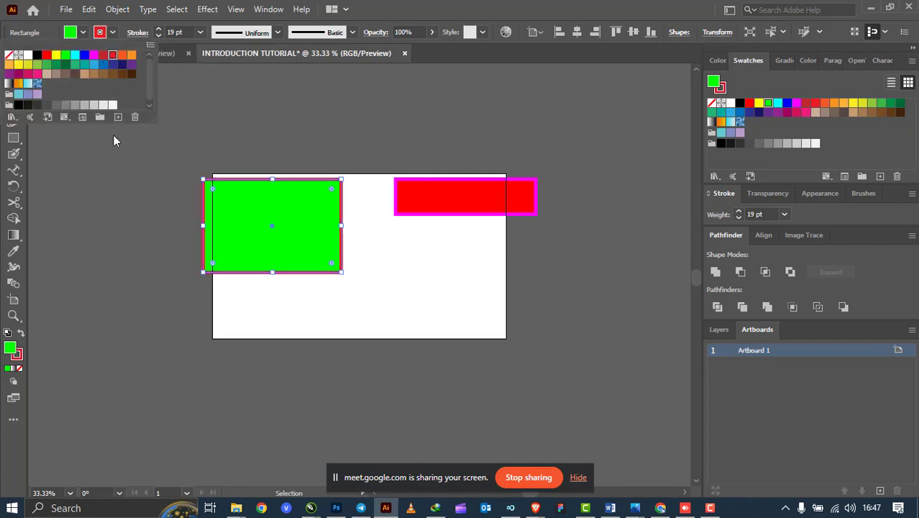
# Move the large rectangle slightly above the artboard's upper edge and change its fill to orange.
pyautogui.moveTo(269, 216); pyautogui.dragTo(280, 194)
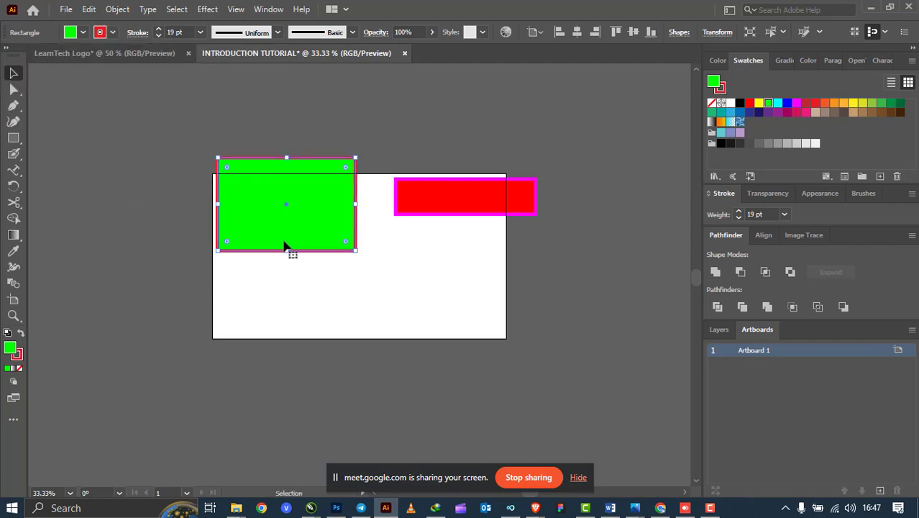
pyautogui.click(825, 104)
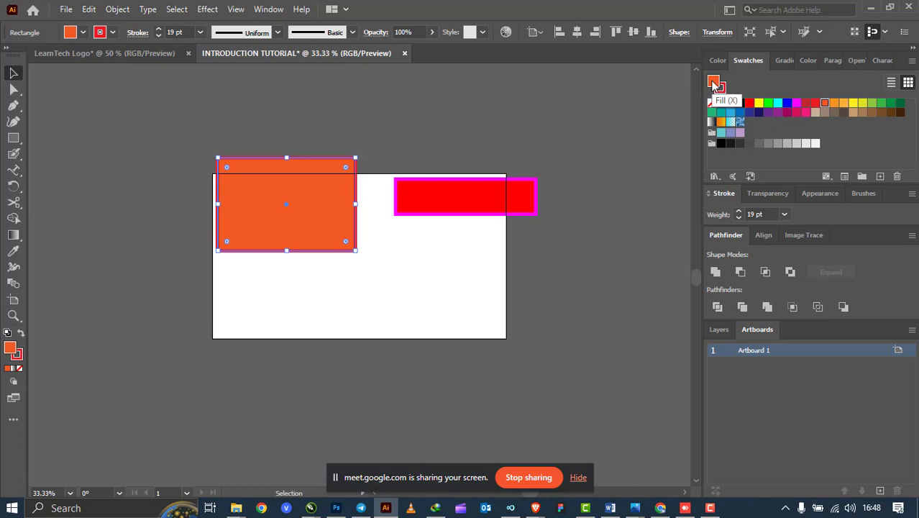
pyautogui.click(59, 84)
# Change the thin rectangle's stroke to black and its fill to dark green using the swatches.
pyautogui.click(472, 201)
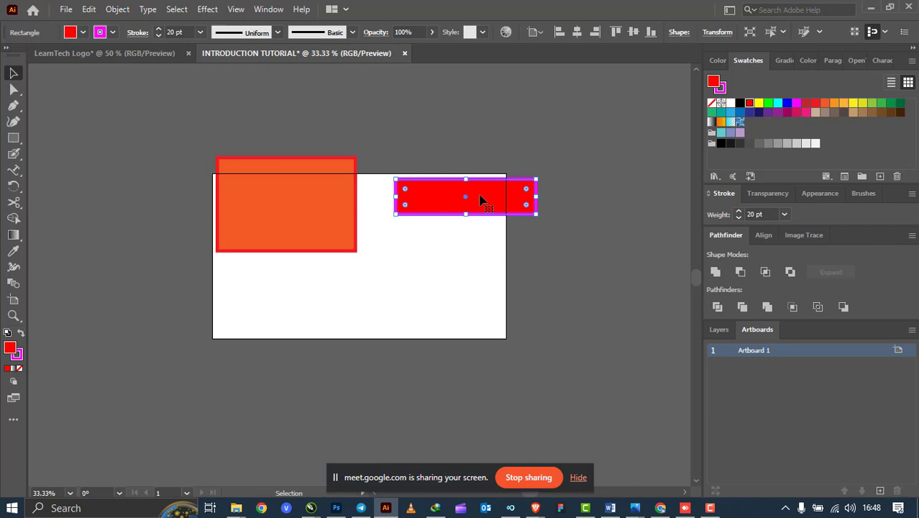
pyautogui.click(724, 90)
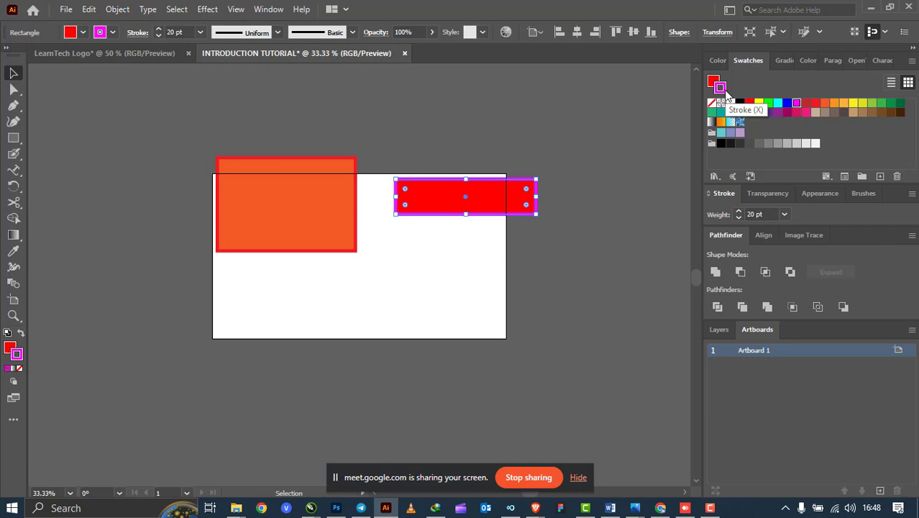
pyautogui.click(741, 102)
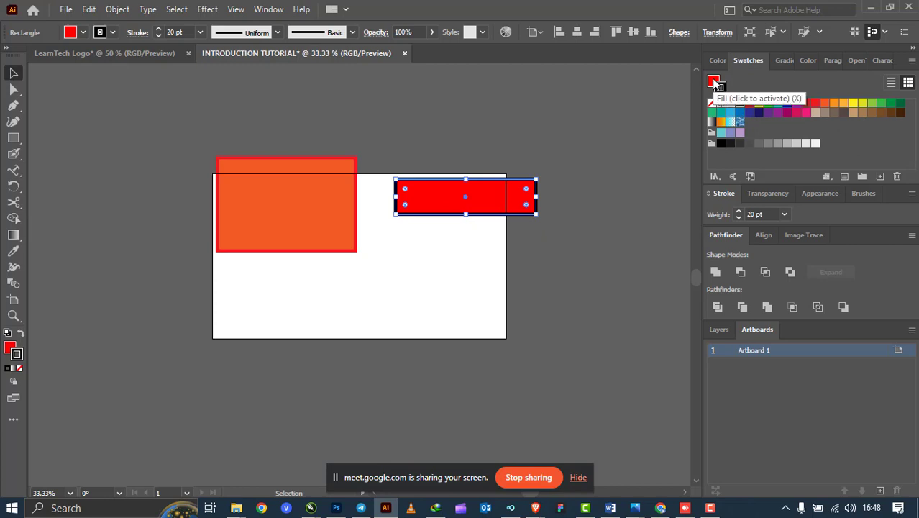
pyautogui.click(716, 83)
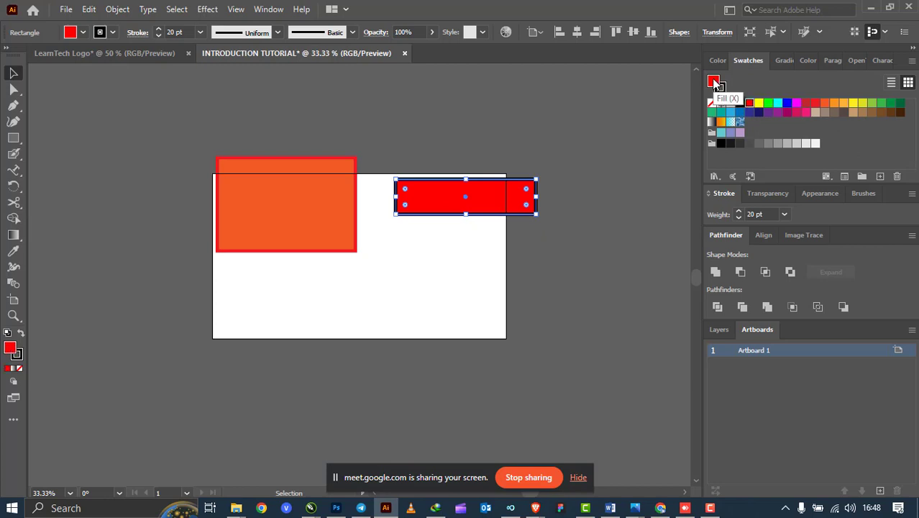
pyautogui.click(890, 104)
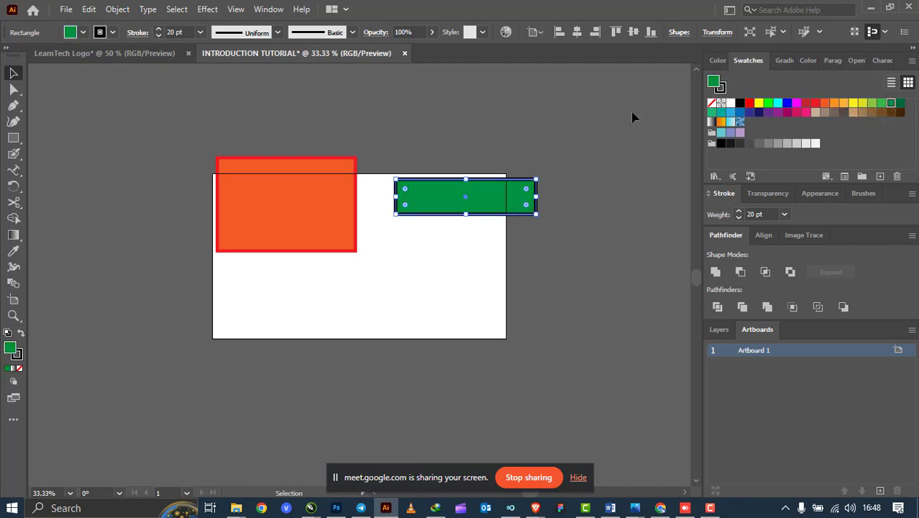
# Switch the active colour attribute back and forth between stroke and fill for the selected thin rectangle.
pyautogui.click(17, 355)
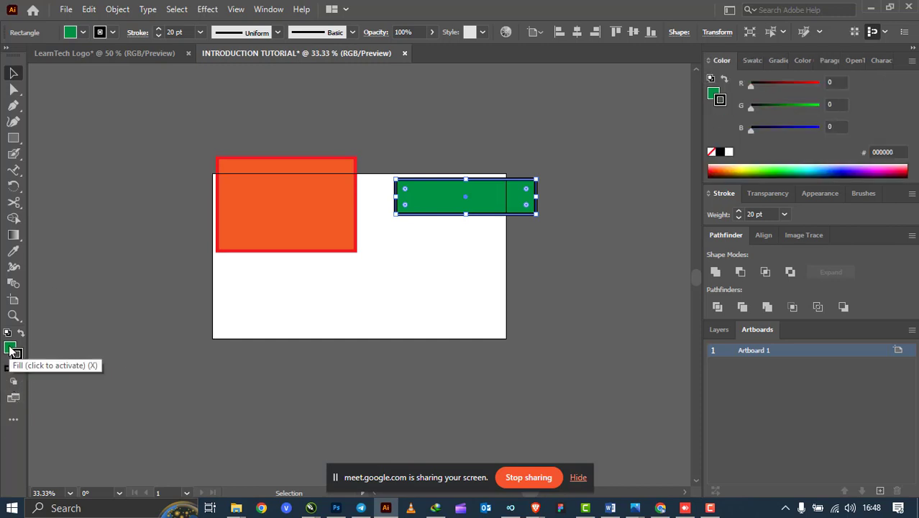
pyautogui.click(10, 349)
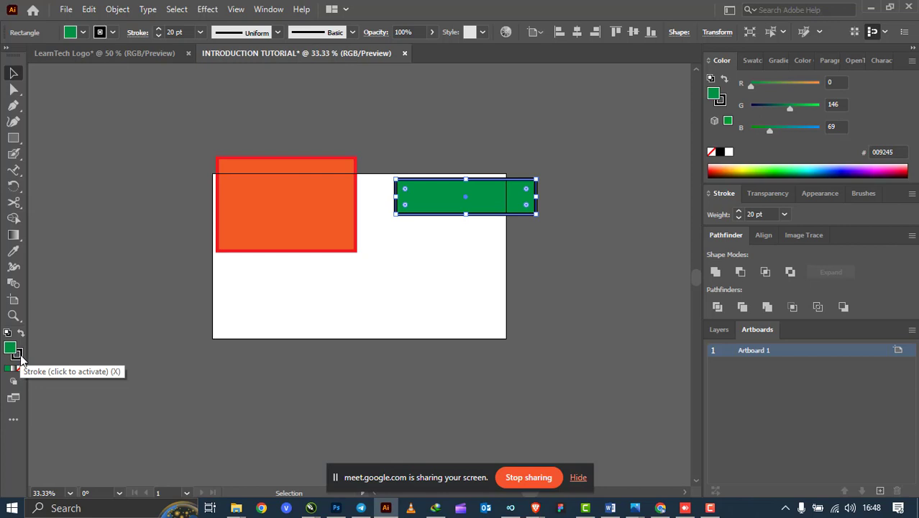
pyautogui.click(17, 355)
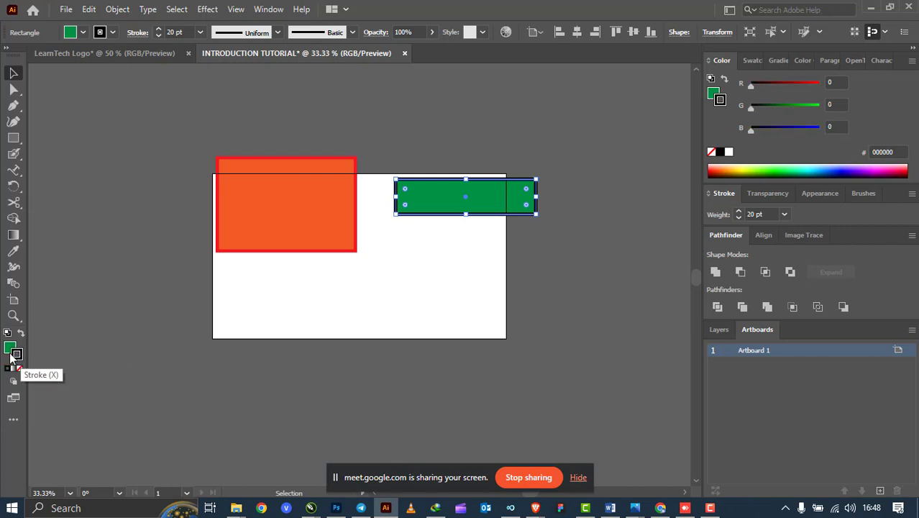
pyautogui.click(10, 349)
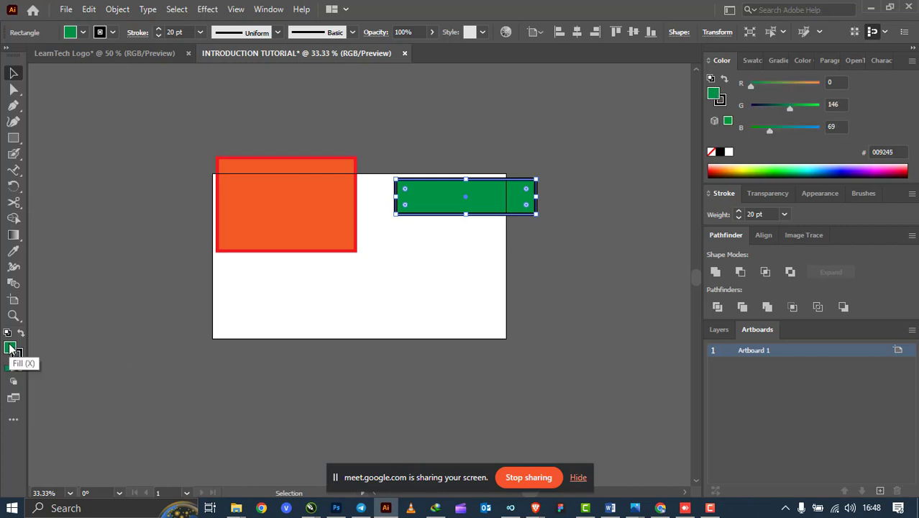
pyautogui.click(17, 354)
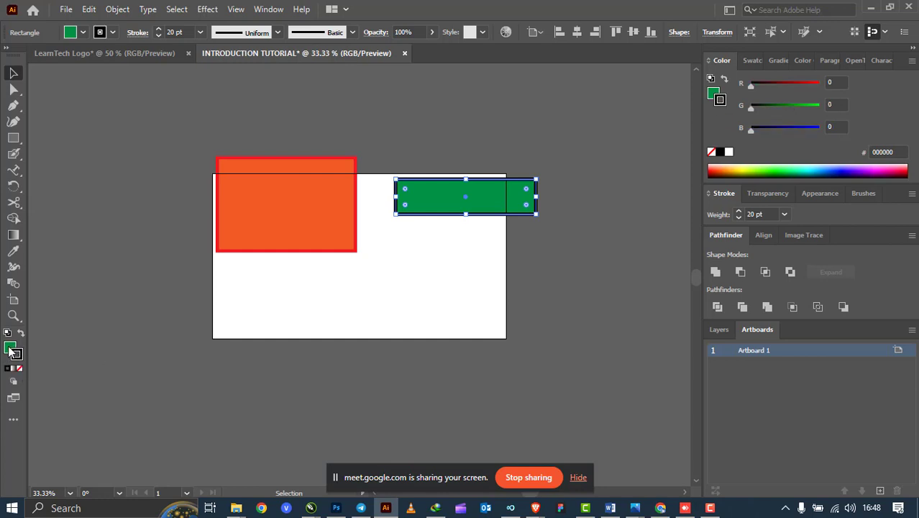
pyautogui.press('x')
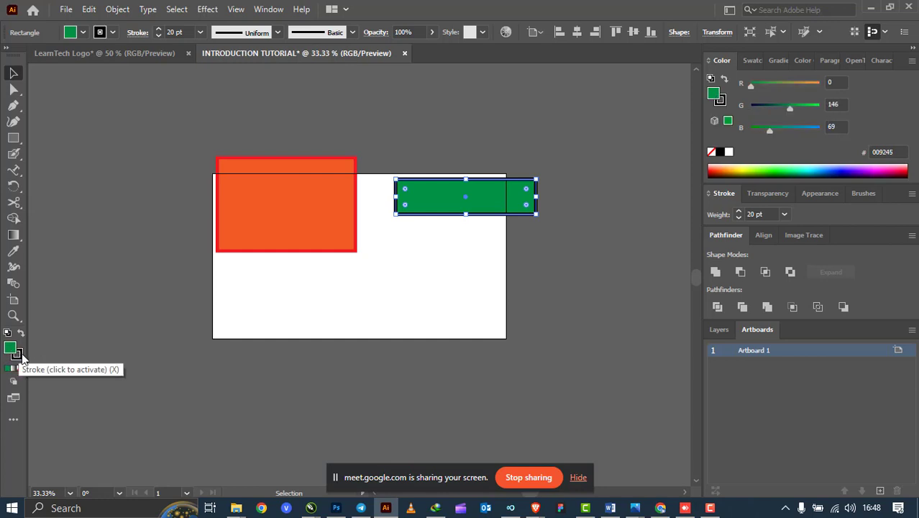
# Change the thin green rectangle's stroke to a brownish red picked from the colour spectrum, and bring the swatches back up.
pyautogui.moveTo(787, 164); pyautogui.dragTo(900, 166)
pyautogui.click(730, 171)
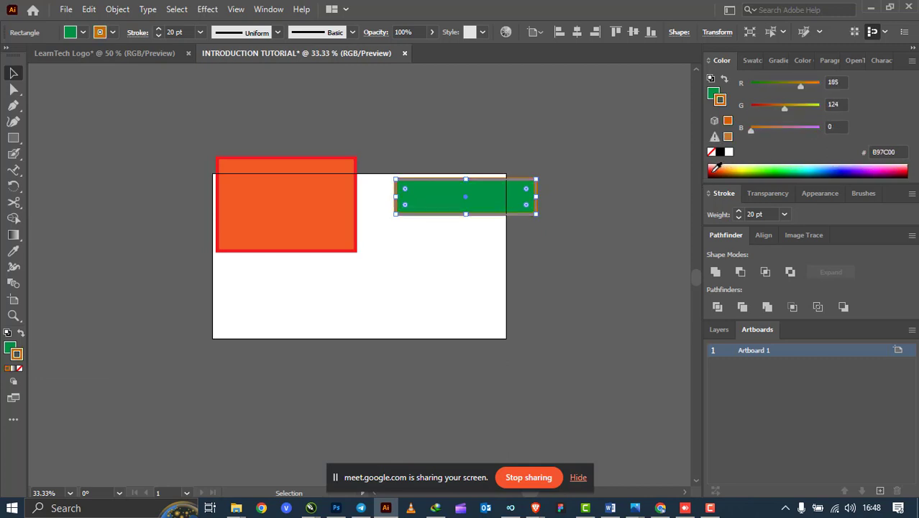
pyautogui.click(714, 171)
pyautogui.click(746, 61)
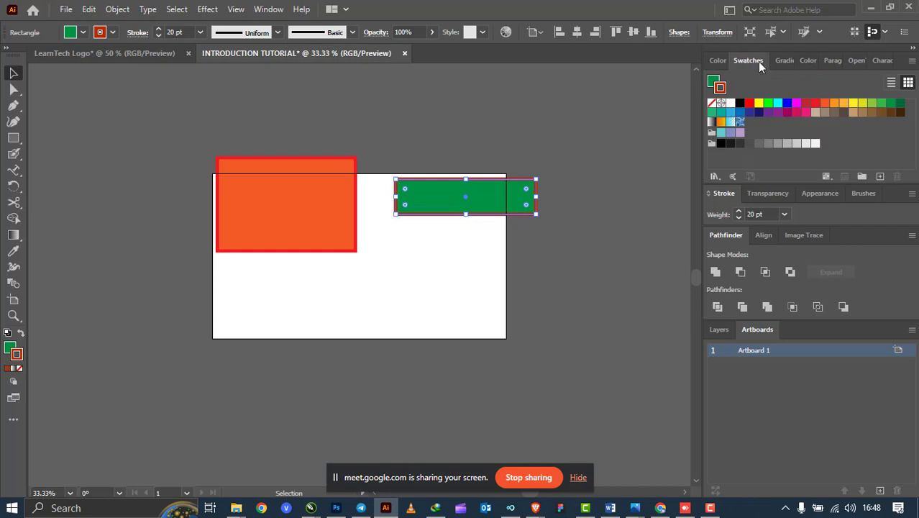
# Move the thin green rectangle onto the artboard so it overlaps the orange rectangle's right edge, and deselect it.
pyautogui.moveTo(467, 199)
pyautogui.mouseDown()
pyautogui.moveTo(481, 205)
pyautogui.moveTo(460, 208)
pyautogui.mouseUp()
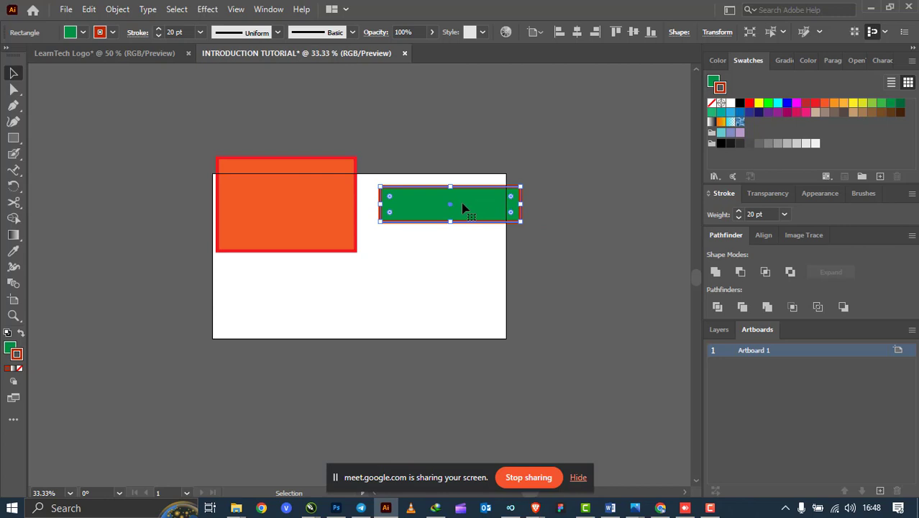
pyautogui.moveTo(464, 209); pyautogui.dragTo(412, 212)
pyautogui.click(427, 272)
# Marquee-select both overlapping rectangles, clear the selection, and nudge the thin green rectangle slightly upward.
pyautogui.click(268, 224)
pyautogui.moveTo(427, 149); pyautogui.dragTo(333, 268)
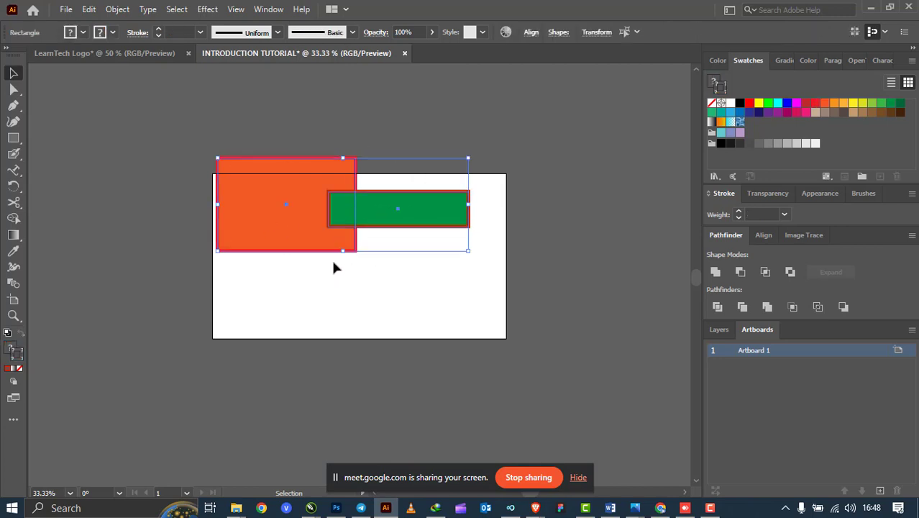
pyautogui.click(350, 284)
pyautogui.moveTo(411, 120); pyautogui.dragTo(316, 281)
pyautogui.click(411, 288)
pyautogui.click(392, 207)
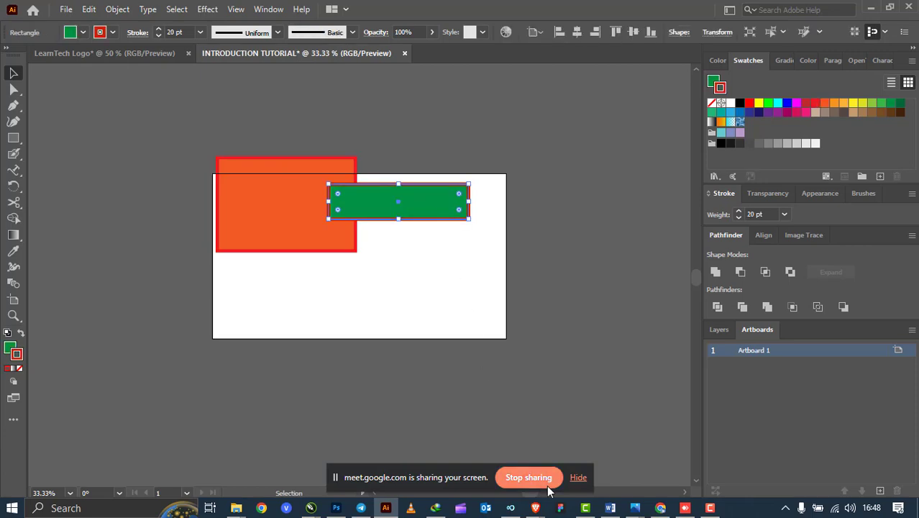
# Switch to the Google Meet call to check the class messages, ignore the infinity mirror warning, and return to Illustrator.
pyautogui.moveTo(536, 508)
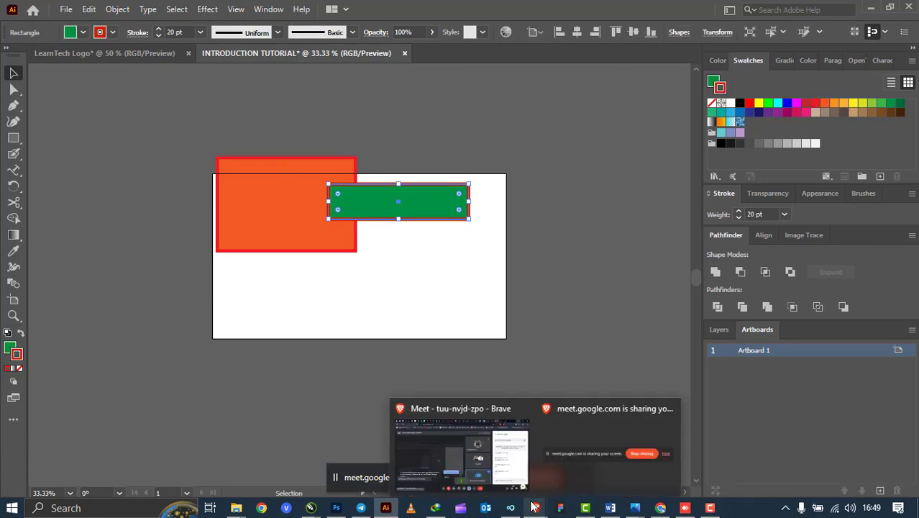
pyautogui.click(498, 463)
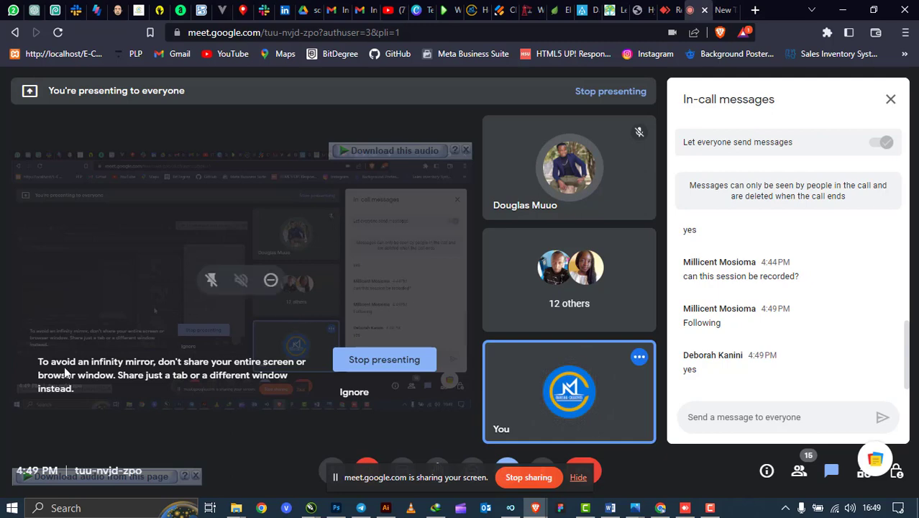
pyautogui.click(354, 392)
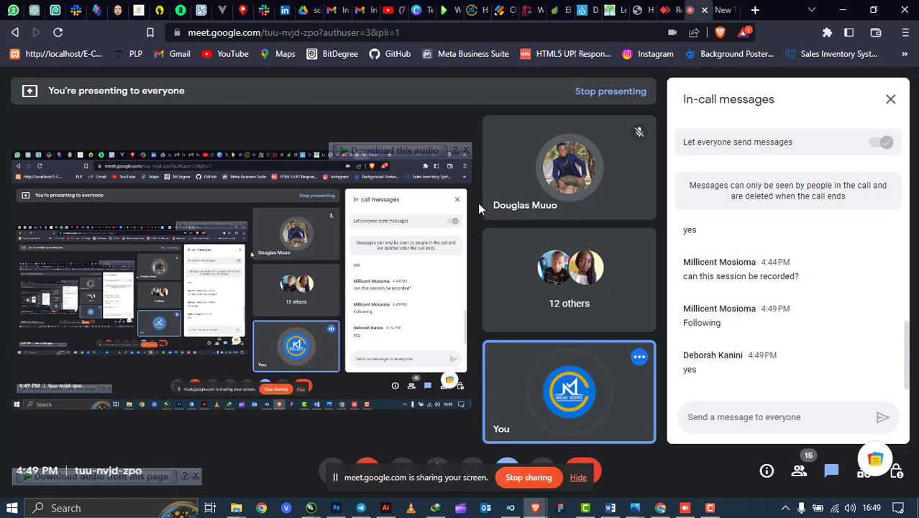
pyautogui.click(845, 8)
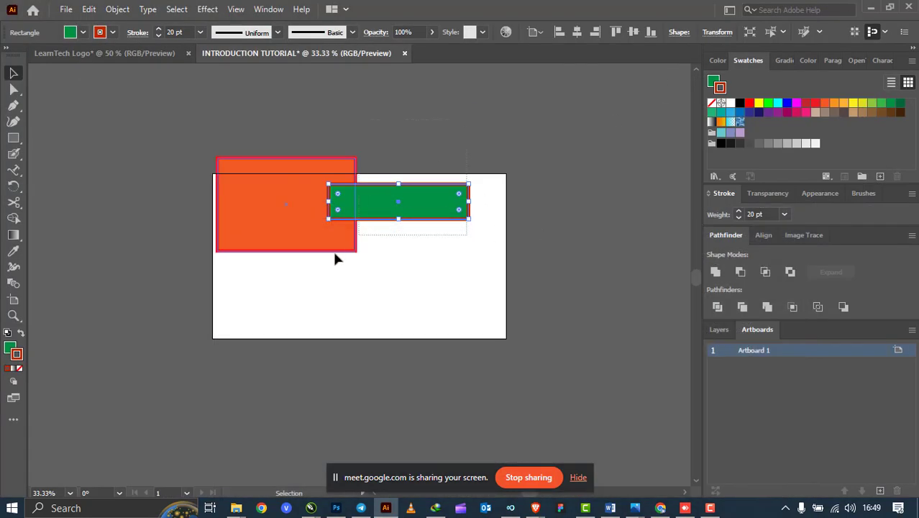
# Marquee-select the two overlapping rectangles again and clear the selection.
pyautogui.click(339, 320)
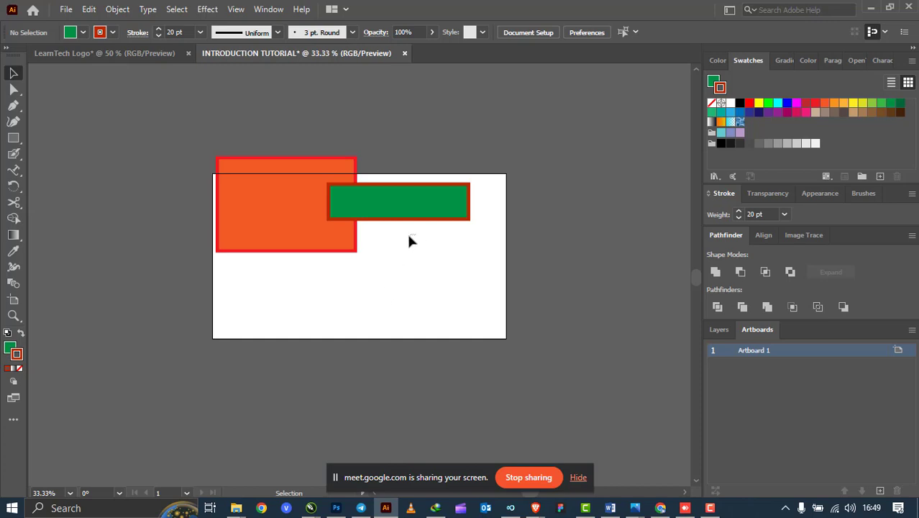
pyautogui.moveTo(408, 231); pyautogui.dragTo(304, 201)
pyautogui.click(400, 269)
# Draw a wide rectangle above the orange one and a square just outside the artboard's upper-right corner.
pyautogui.click(16, 138)
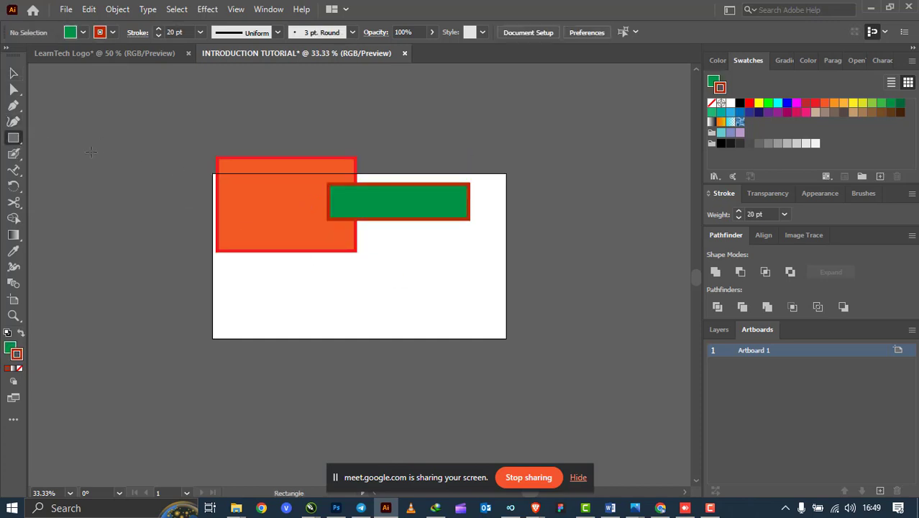
pyautogui.click(13, 74)
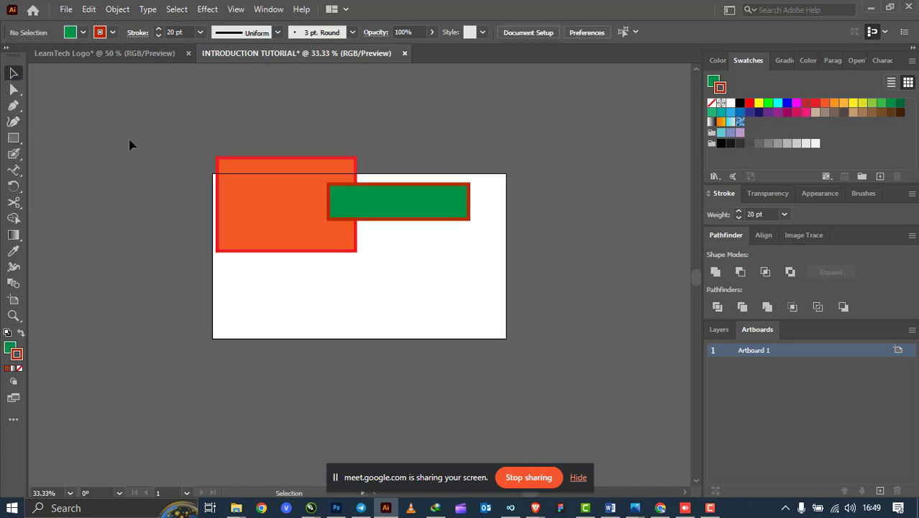
pyautogui.click(13, 138)
pyautogui.moveTo(204, 93); pyautogui.dragTo(382, 141)
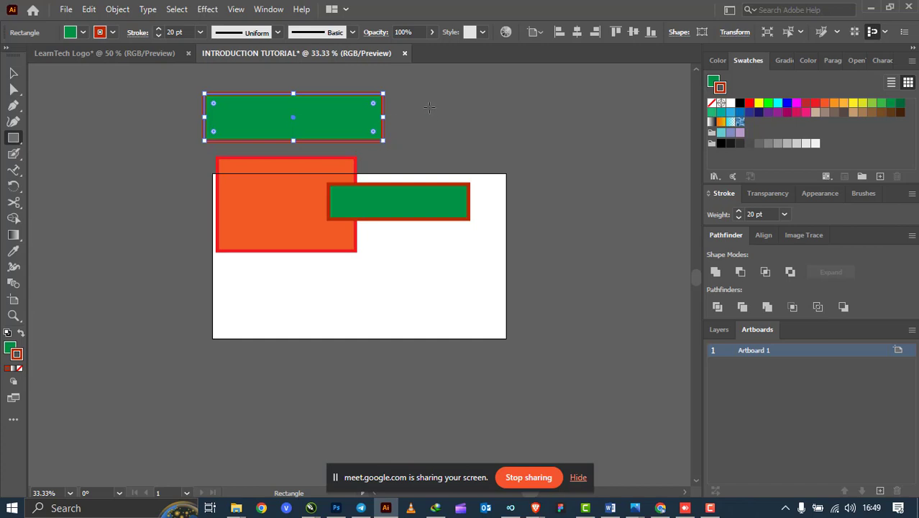
pyautogui.moveTo(427, 99); pyautogui.dragTo(557, 153)
pyautogui.click(11, 71)
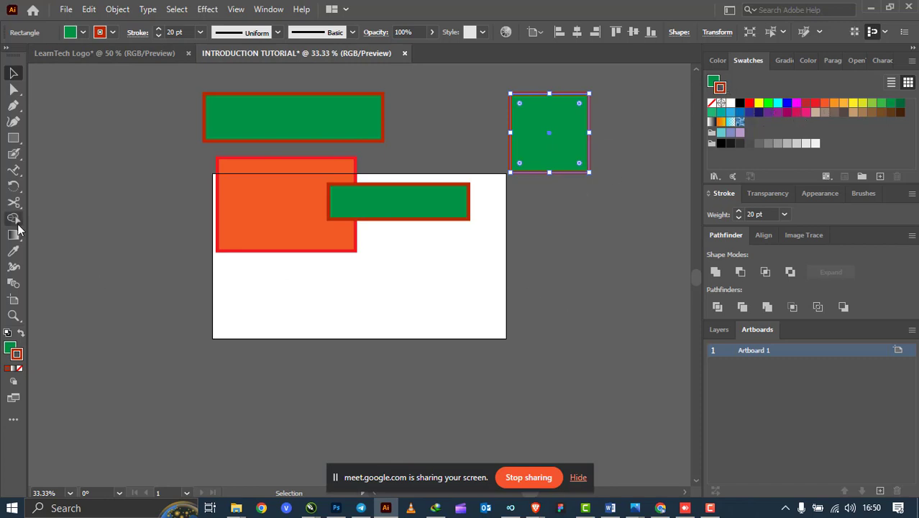
# Draw a wide oval to the left of the artboard with the Ellipse tool.
pyautogui.click(20, 144)
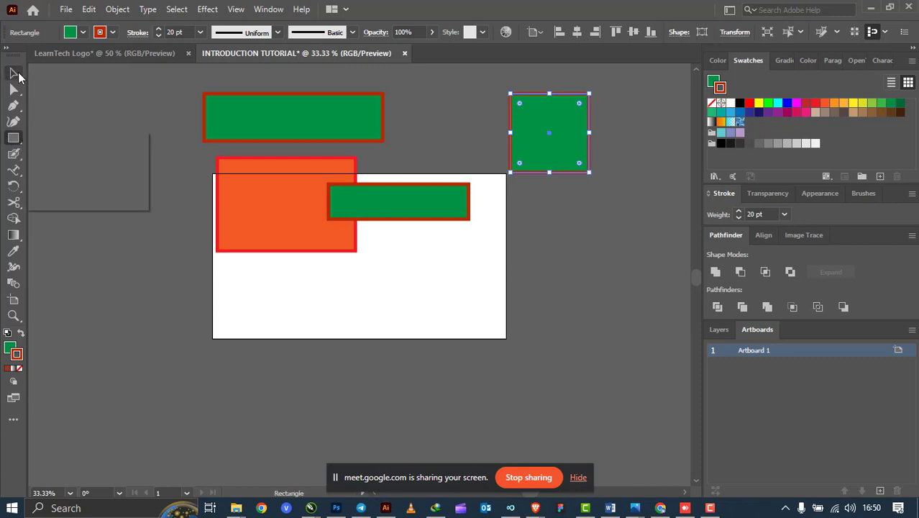
pyautogui.click(23, 146)
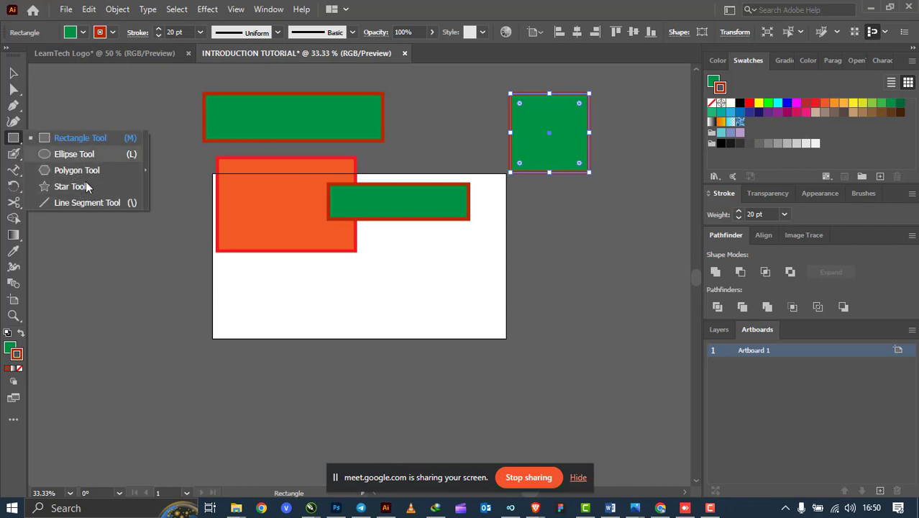
pyautogui.click(91, 158)
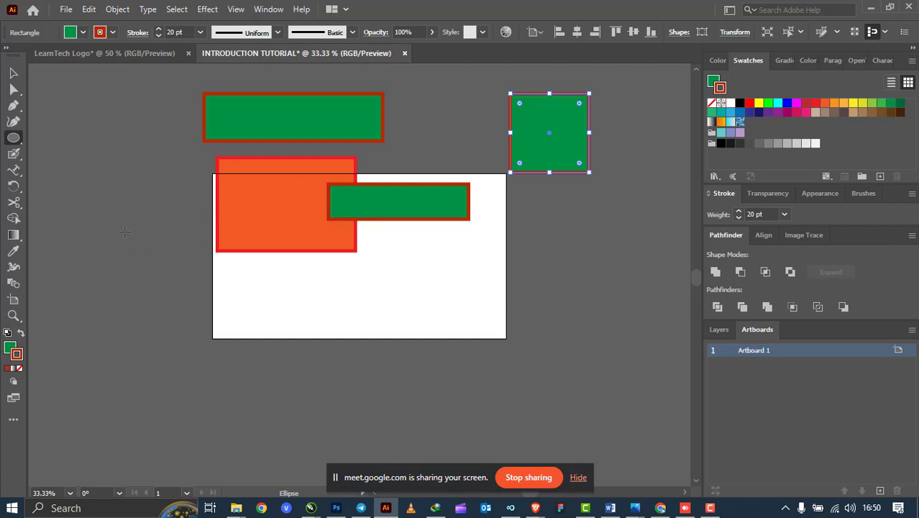
pyautogui.moveTo(61, 205); pyautogui.dragTo(349, 308)
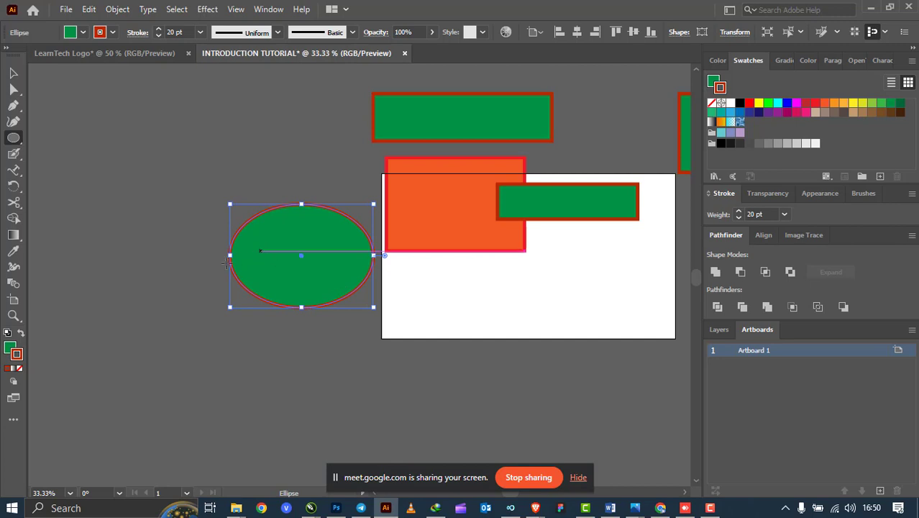
# Draw a perfect circle in the artboard's lower-right area, below the thin green rectangle.
pyautogui.scroll(-2, 215, 252)
pyautogui.scroll(1, 414, 287)
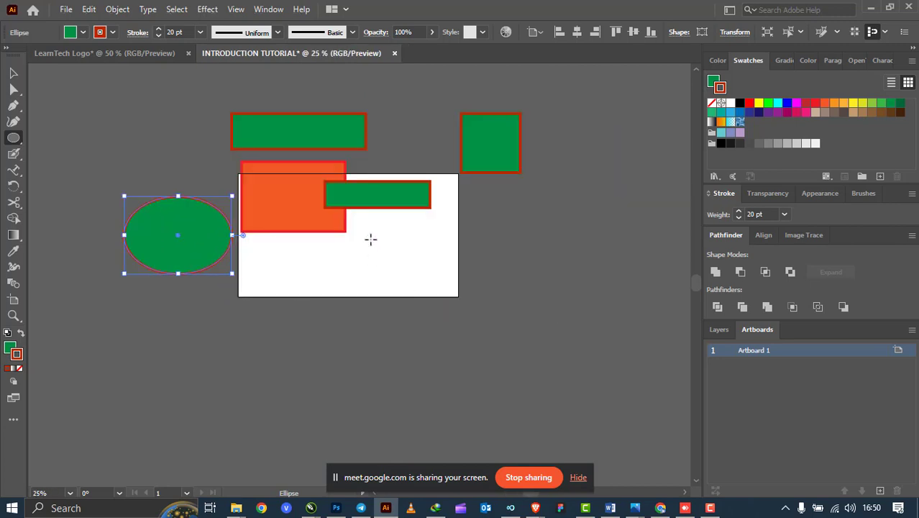
pyautogui.moveTo(371, 240)
pyautogui.mouseDown()
pyautogui.moveTo(476, 344)
pyautogui.moveTo(452, 293)
pyautogui.moveTo(503, 236)
pyautogui.moveTo(431, 248)
pyautogui.moveTo(505, 247)
pyautogui.moveTo(448, 264)
pyautogui.moveTo(436, 287)
pyautogui.moveTo(411, 282)
pyautogui.moveTo(464, 262)
pyautogui.moveTo(414, 267)
pyautogui.moveTo(470, 267)
pyautogui.moveTo(492, 245)
pyautogui.moveTo(481, 228)
pyautogui.moveTo(410, 270)
pyautogui.mouseUp()
pyautogui.click(14, 72)
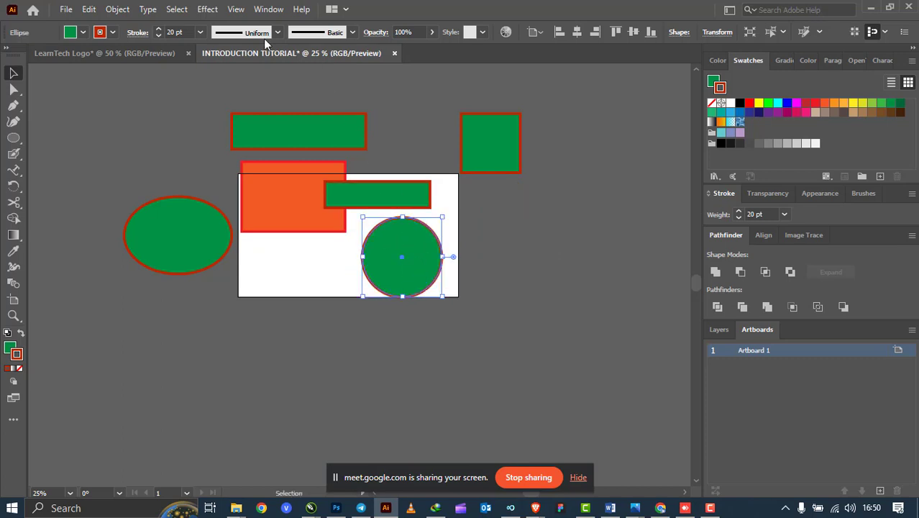
# Turn Smart Guides off and back on, and check the snapping options.
pyautogui.click(236, 9)
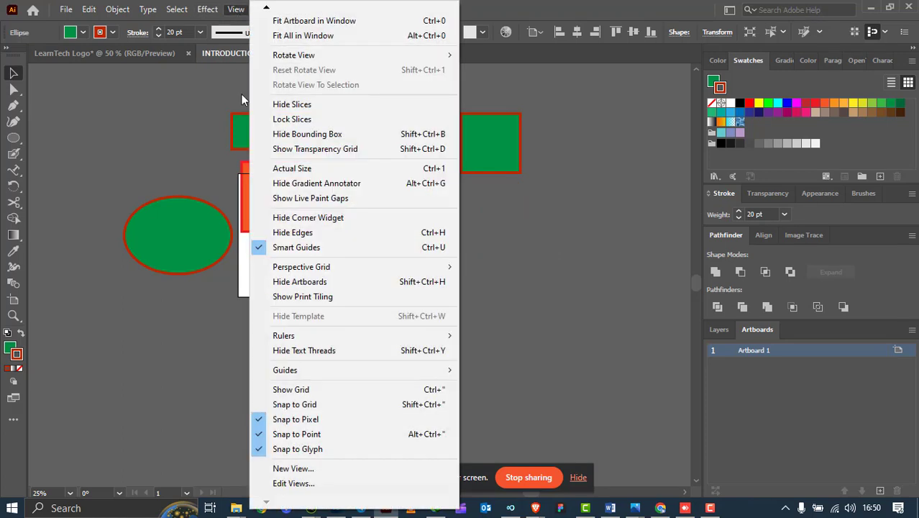
pyautogui.click(274, 252)
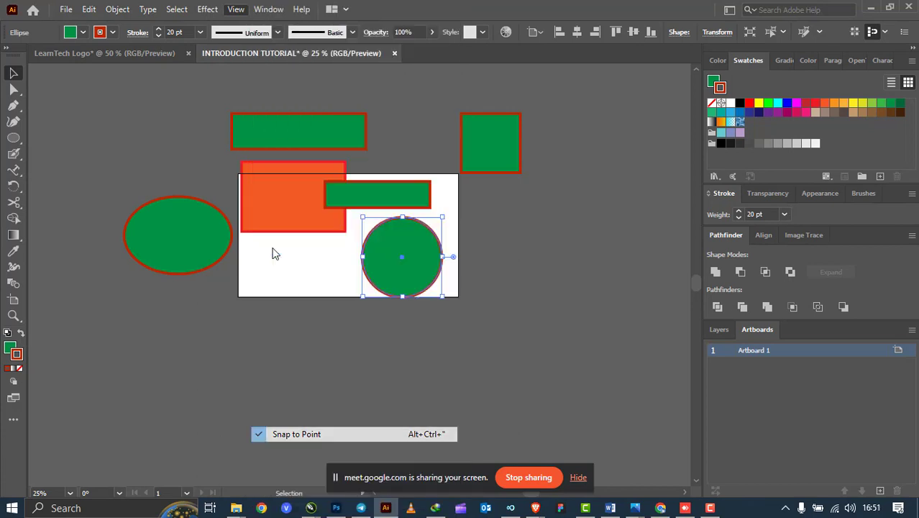
pyautogui.click(240, 14)
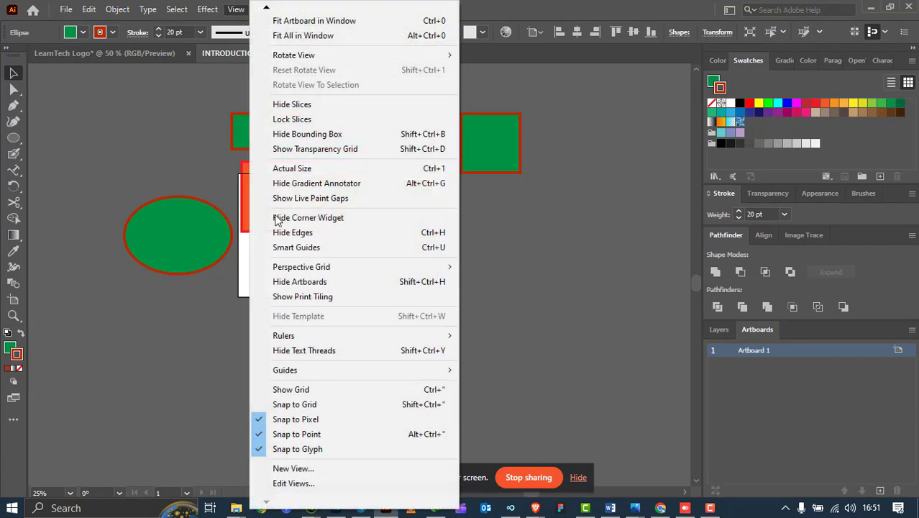
pyautogui.click(285, 249)
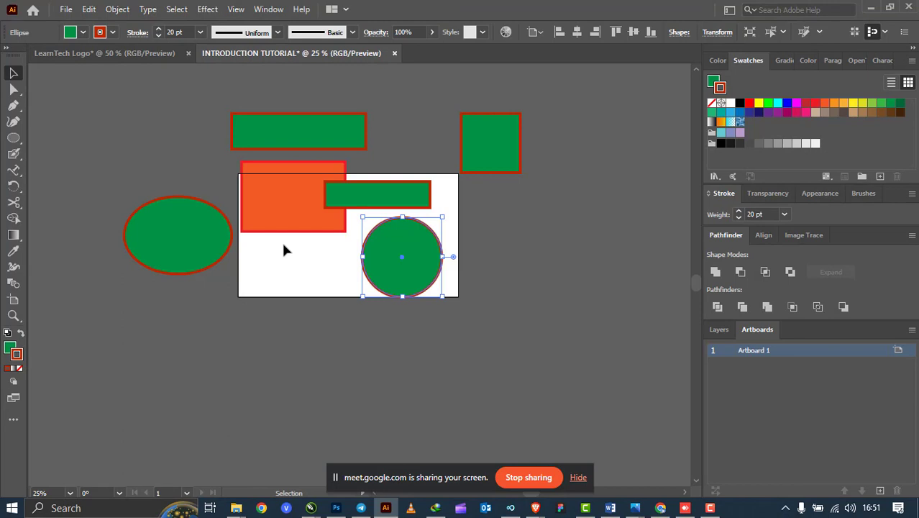
pyautogui.click(241, 10)
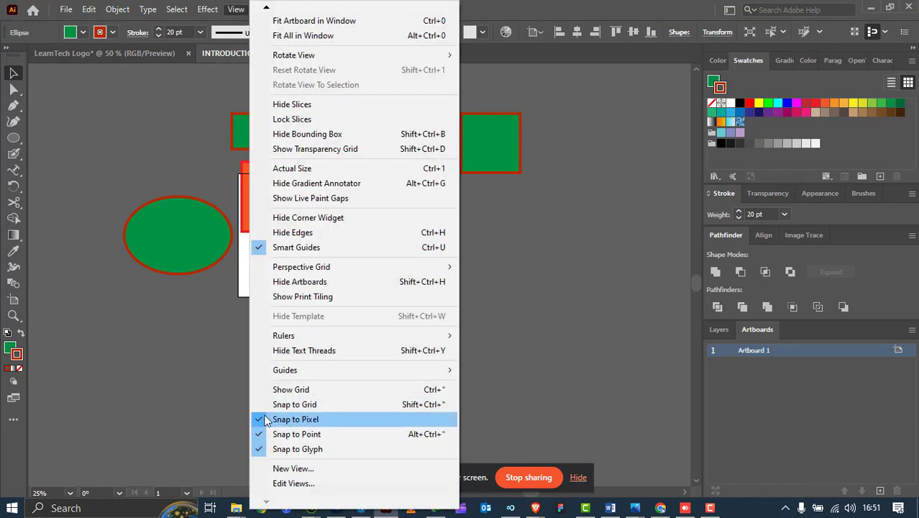
# Deselect the circle and move the thin green rectangle slightly up and right, lining up its right edge with the circle's.
pyautogui.click(227, 362)
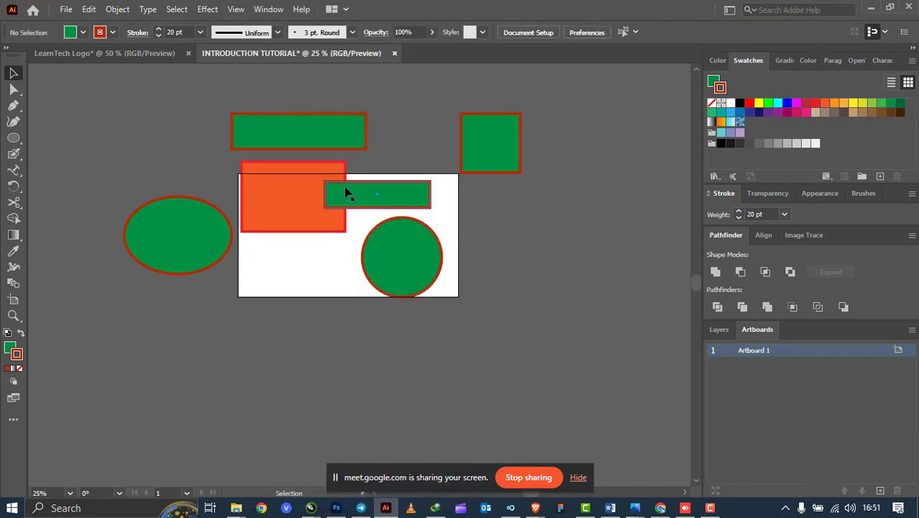
pyautogui.moveTo(389, 199)
pyautogui.mouseDown()
pyautogui.moveTo(482, 222)
pyautogui.moveTo(396, 207)
pyautogui.moveTo(376, 188)
pyautogui.moveTo(400, 196)
pyautogui.mouseUp()
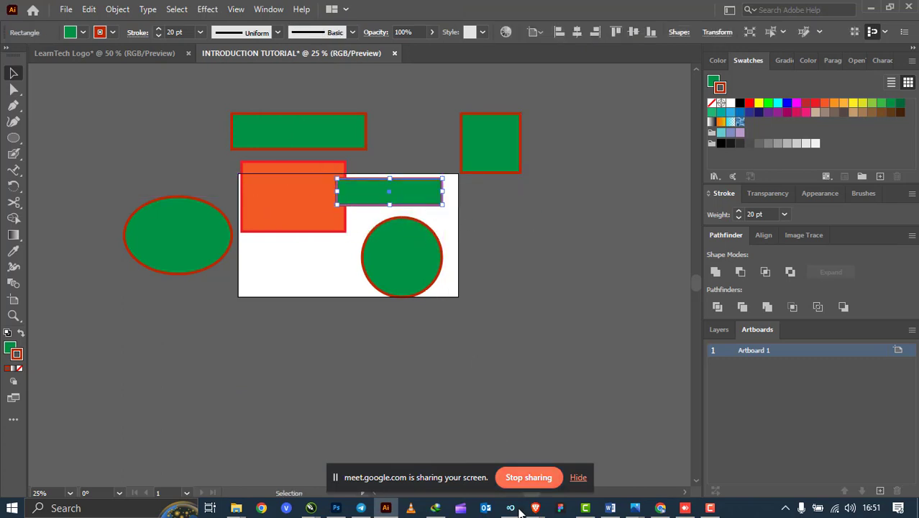
# Switch to the Google Meet call and admit the participant waiting to join.
pyautogui.hotkey('alt', 'Tab')
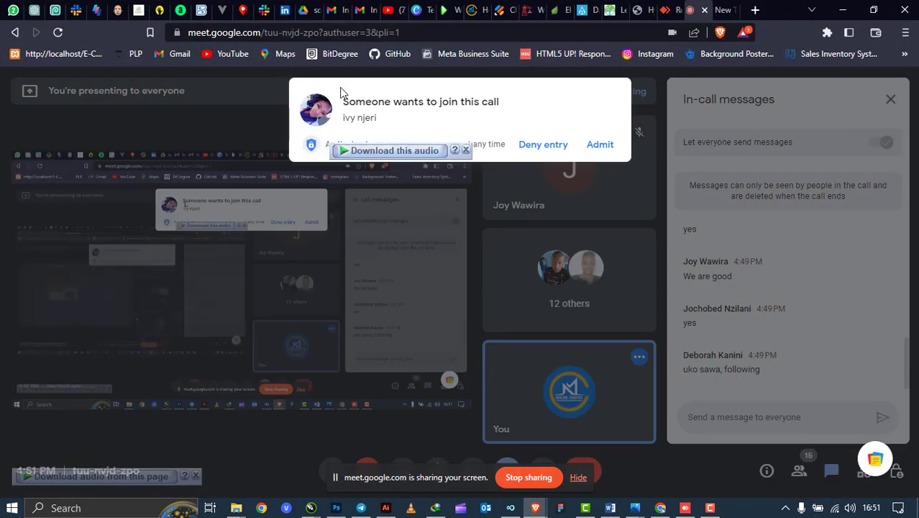
pyautogui.click(600, 147)
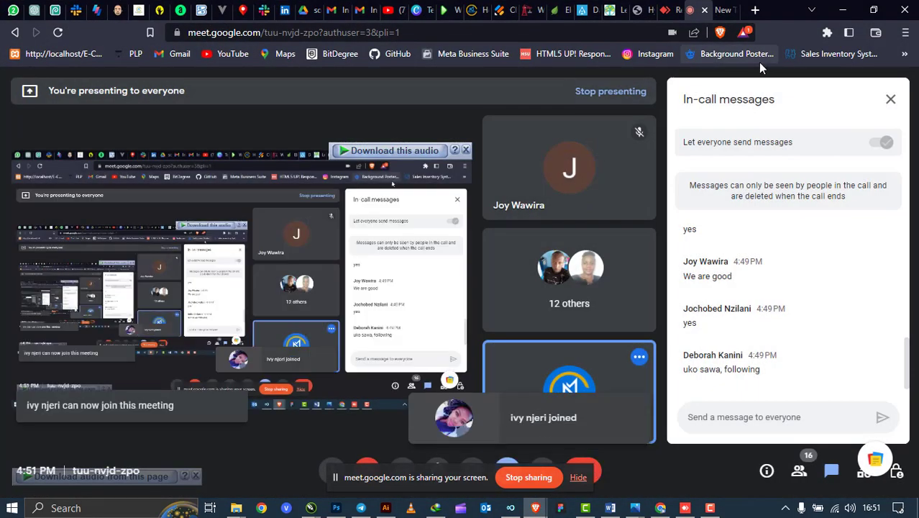
# Return to Illustrator, move the thin green rectangle over the artboard's right edge, and move the circle up beside the orange rectangle.
pyautogui.click(842, 11)
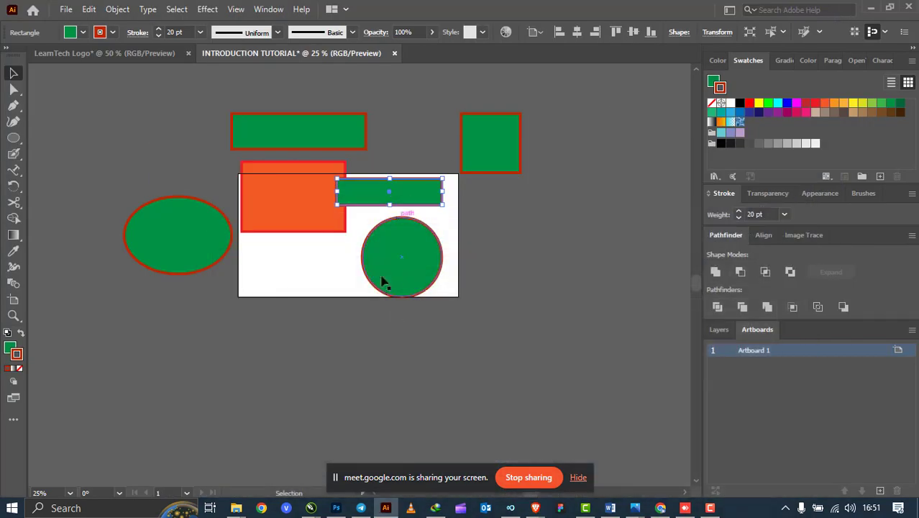
pyautogui.moveTo(411, 193); pyautogui.dragTo(522, 202)
pyautogui.moveTo(388, 275); pyautogui.dragTo(423, 223)
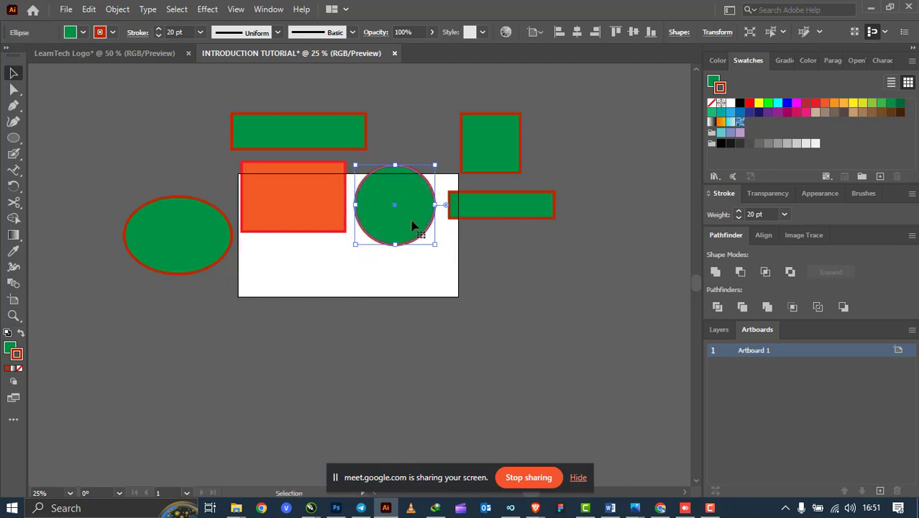
# Change the circle's stroke colour to yellow.
pyautogui.click(815, 105)
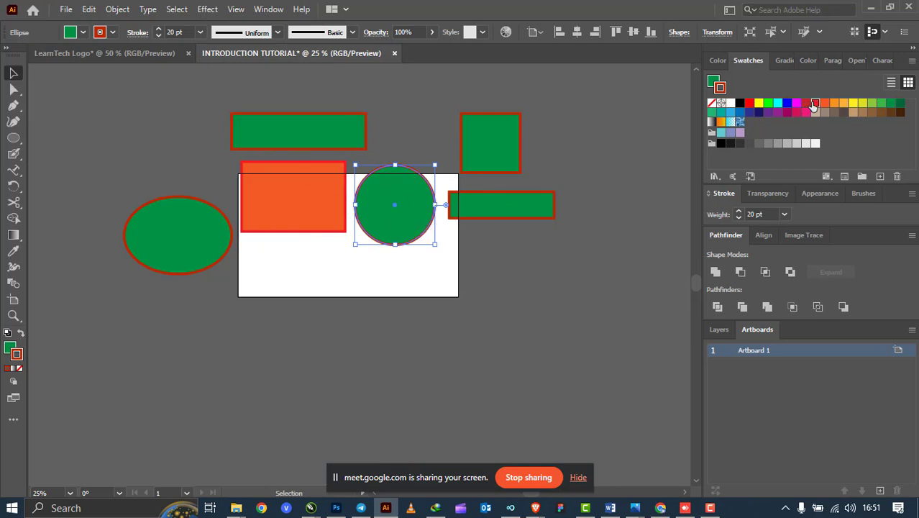
pyautogui.click(398, 270)
pyautogui.click(381, 201)
pyautogui.click(863, 103)
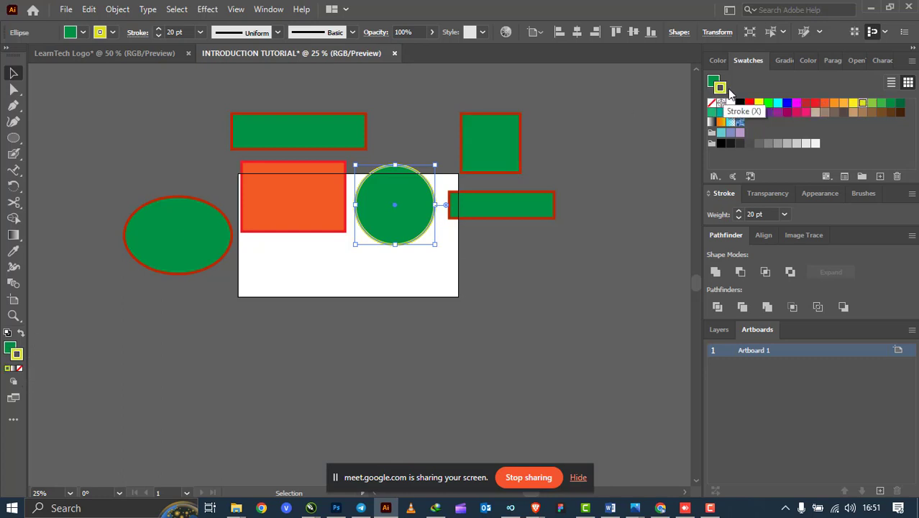
# Try a teal fill on the circle, change it to dark brown, and deselect the circle.
pyautogui.click(84, 34)
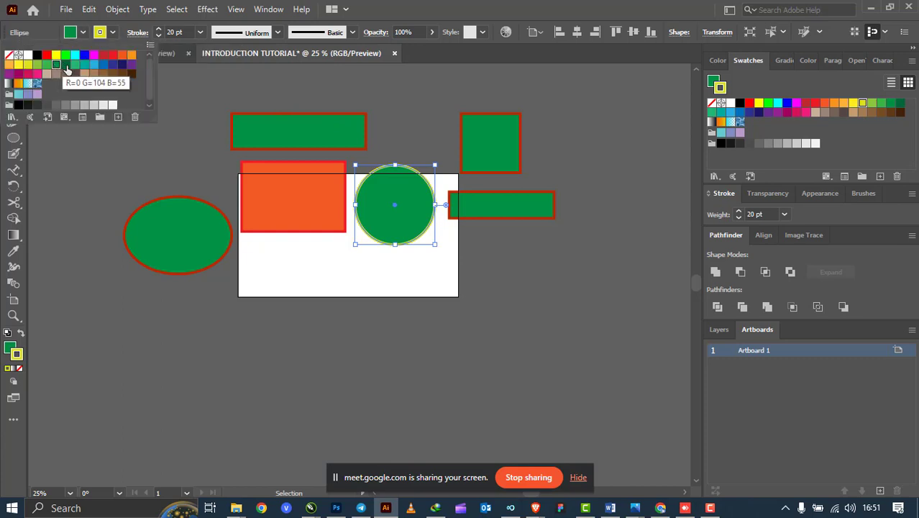
pyautogui.click(65, 65)
pyautogui.click(84, 66)
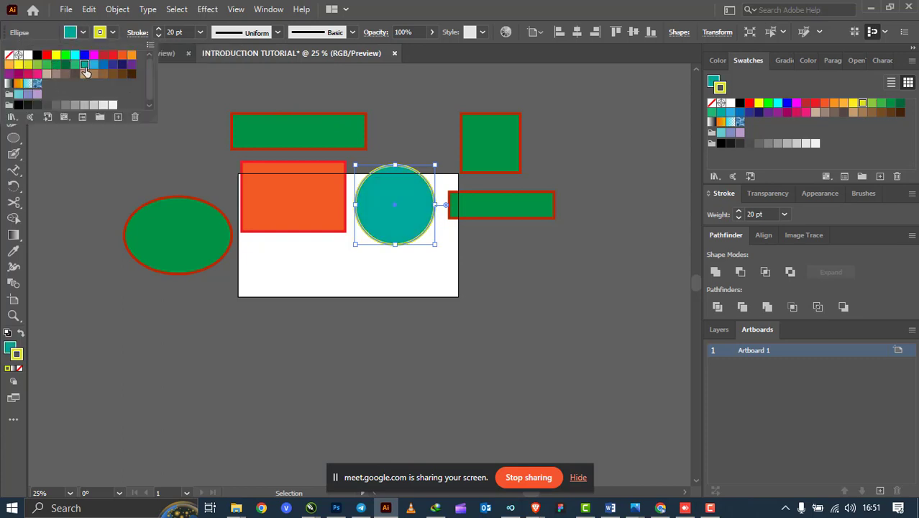
pyautogui.click(132, 75)
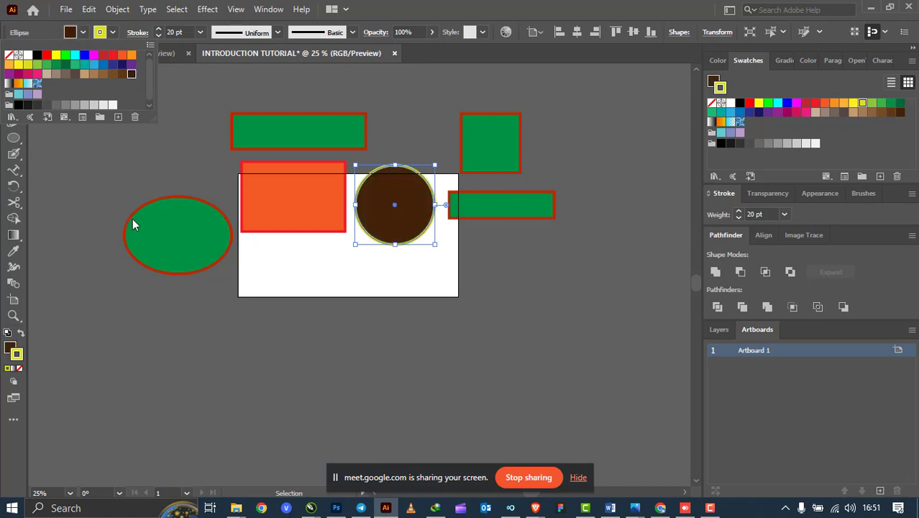
pyautogui.click(145, 177)
pyautogui.click(428, 277)
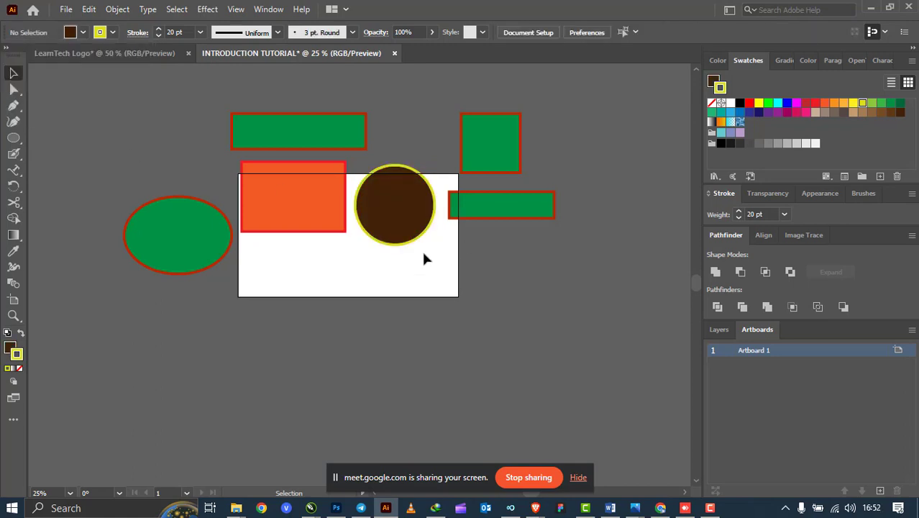
# Recolour the circle with a dark magenta fill and a dark blue stroke, and deselect it.
pyautogui.click(400, 205)
pyautogui.click(715, 83)
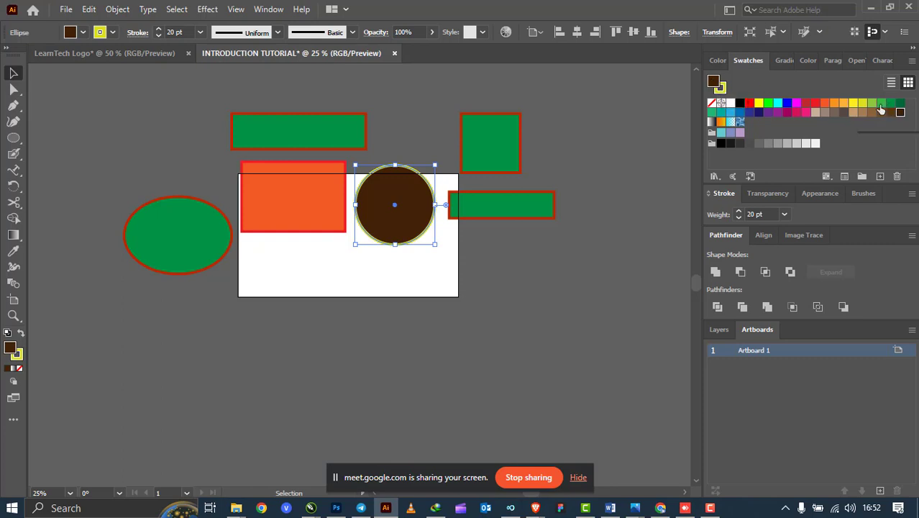
pyautogui.click(787, 113)
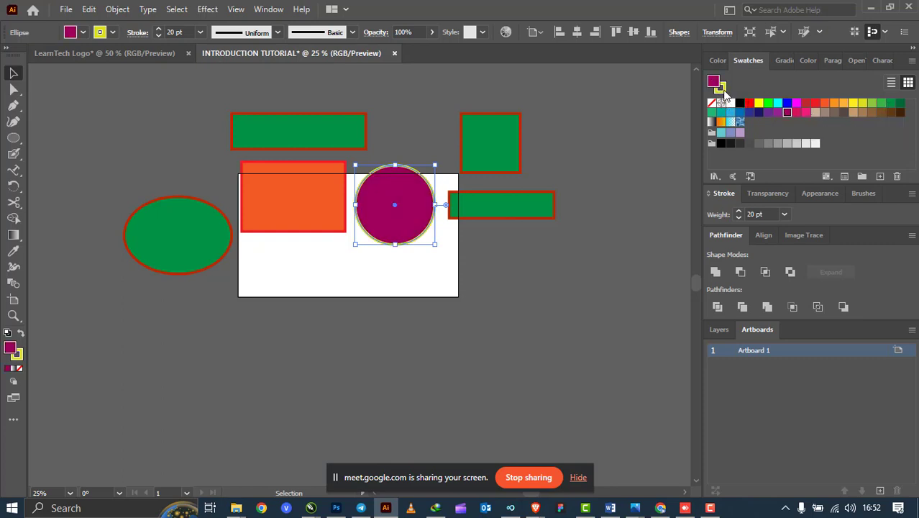
pyautogui.click(722, 90)
pyautogui.click(749, 112)
pyautogui.click(406, 274)
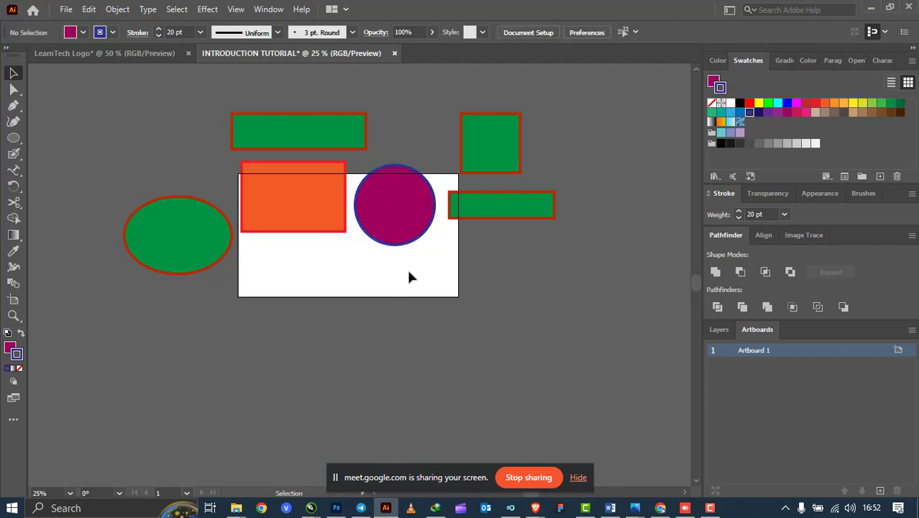
# Draw a seven-sided polygon with a radius of about 332 px and position it in the artboard's lower-left corner.
pyautogui.click(12, 141)
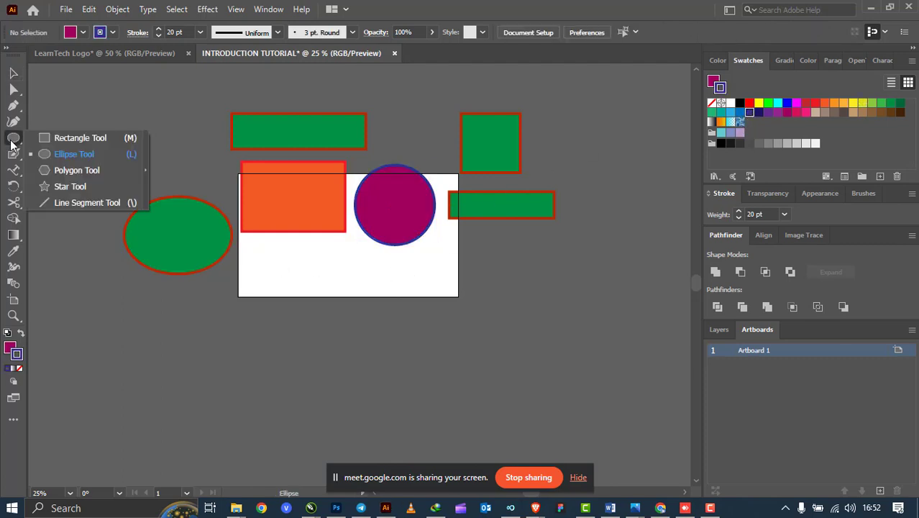
pyautogui.click(72, 170)
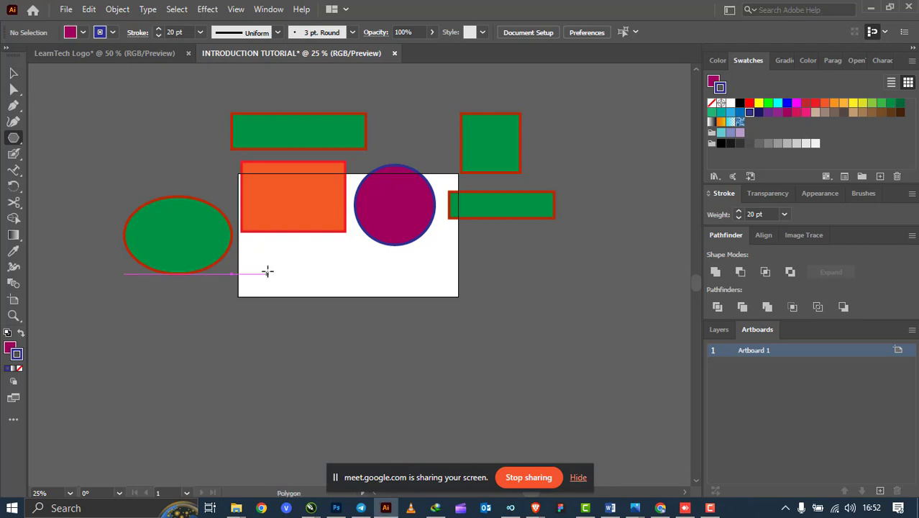
pyautogui.moveTo(267, 252); pyautogui.dragTo(299, 283)
pyautogui.click(13, 73)
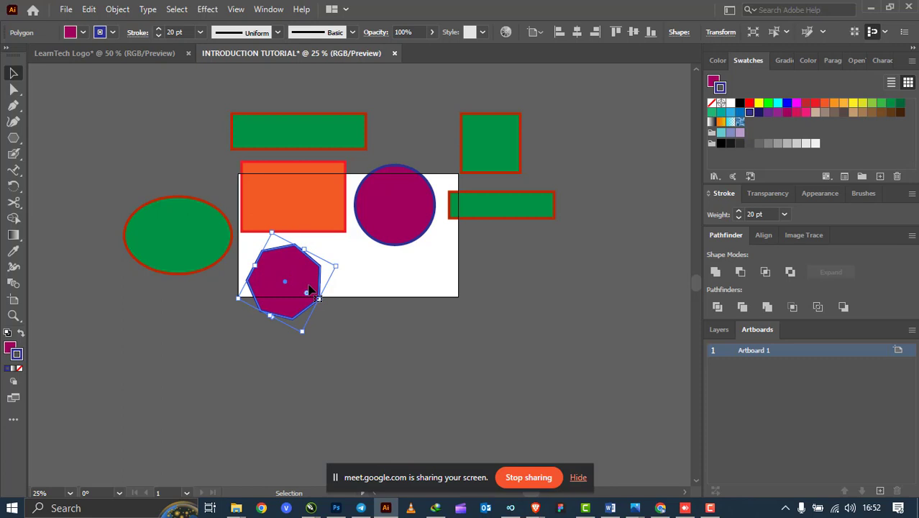
pyautogui.moveTo(310, 290); pyautogui.dragTo(297, 268)
# Create a 12-sided polygon with a radius of 331.5656 px to the right of the seven-sided one.
pyautogui.click(13, 139)
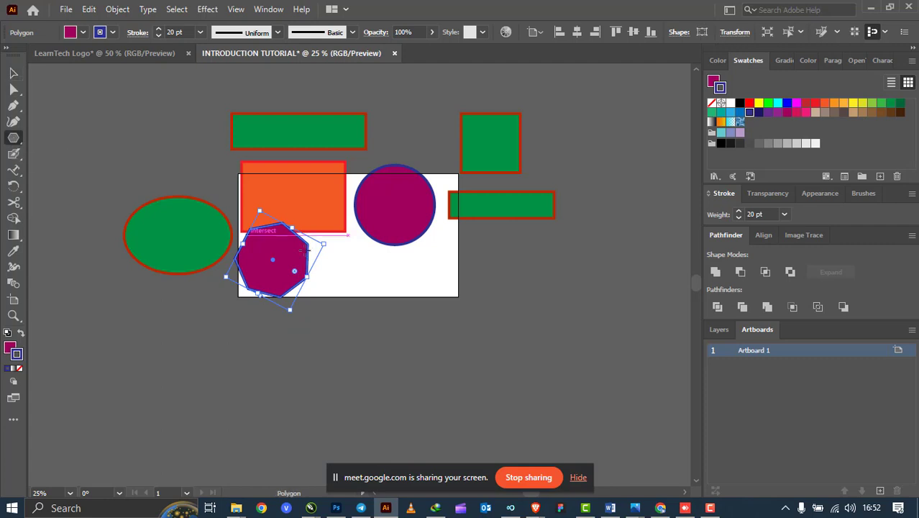
pyautogui.click(361, 267)
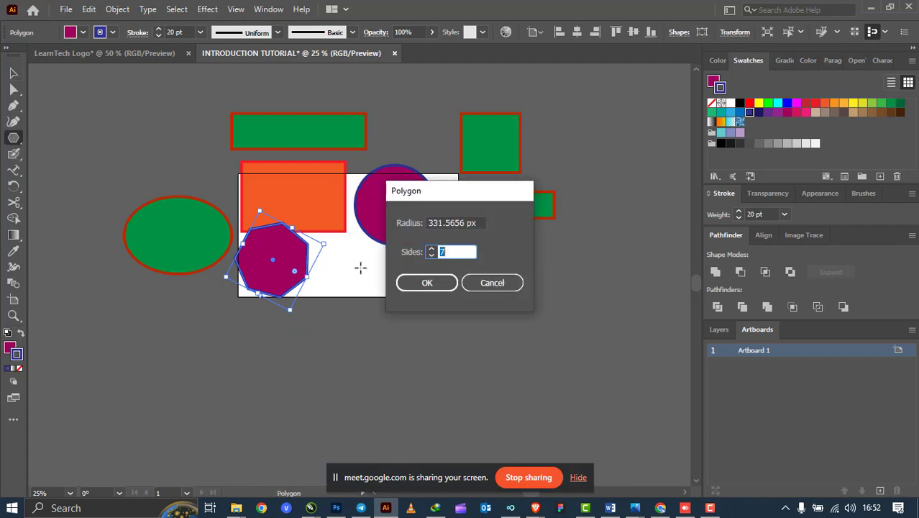
pyautogui.write('12')
pyautogui.click(427, 283)
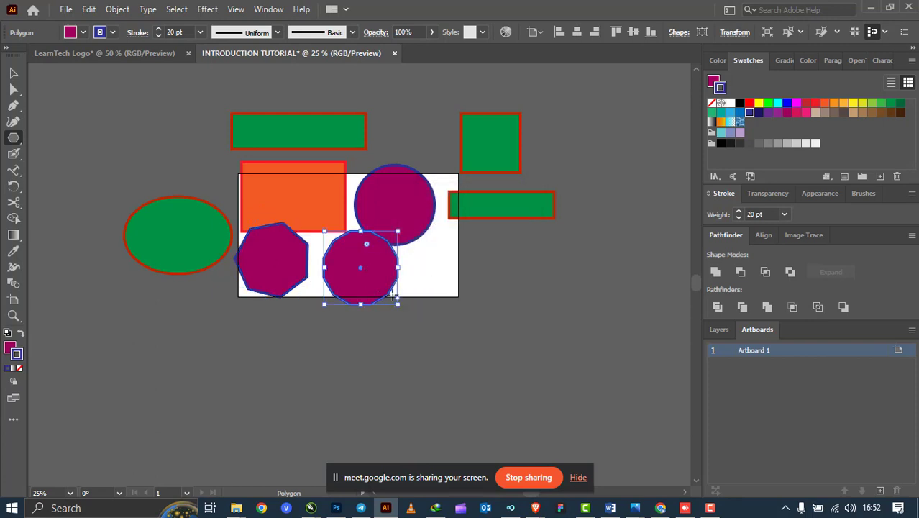
# Create a five-sided polygon with a radius of 331.5656 px at the artboard's lower-right corner.
pyautogui.click(438, 278)
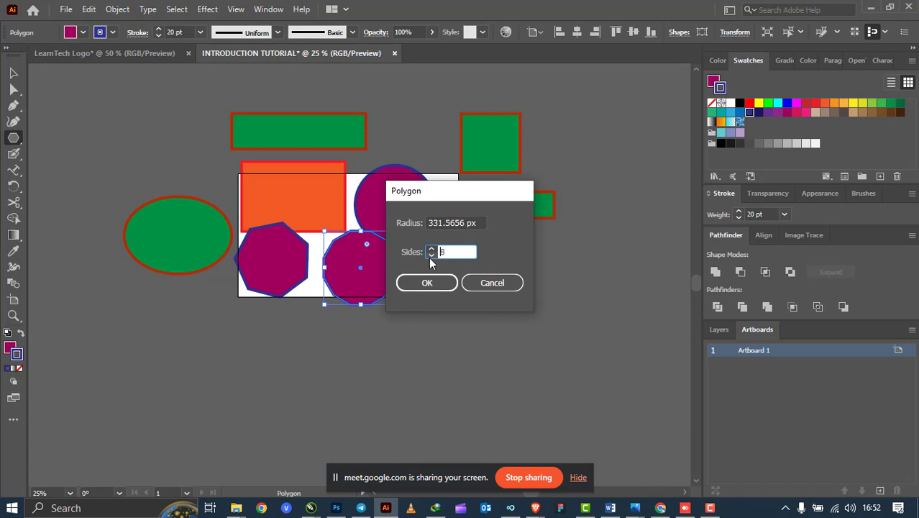
pyautogui.click(431, 257)
pyautogui.click(447, 282)
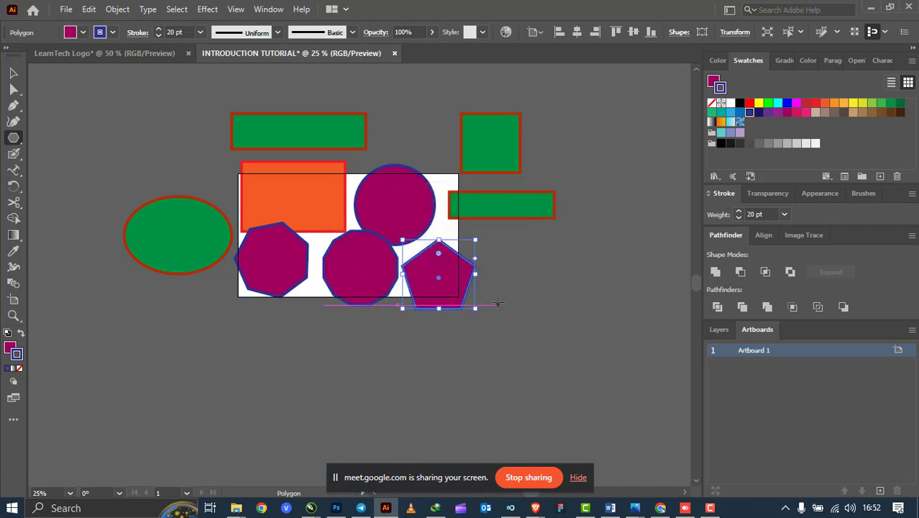
# Switch to the Google Meet call, admit the waiting participant, and return to Illustrator.
pyautogui.moveTo(536, 508)
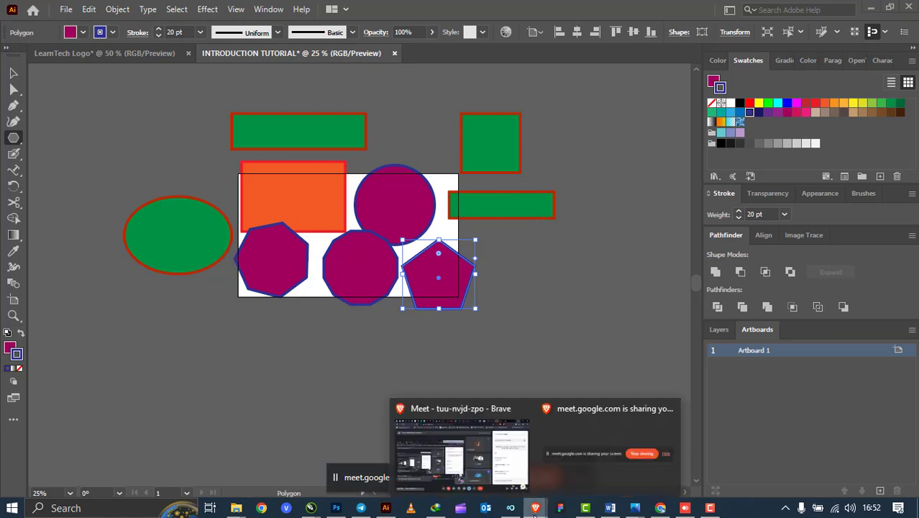
pyautogui.click(456, 450)
pyautogui.click(599, 144)
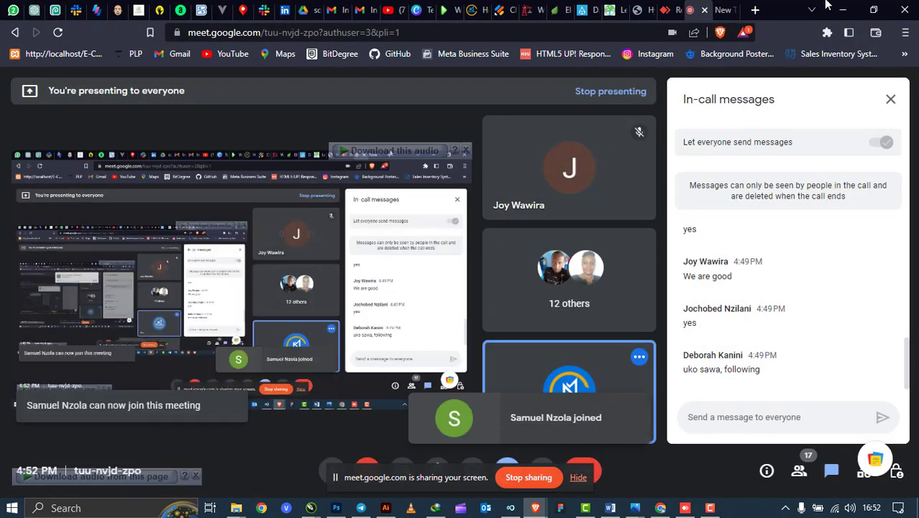
pyautogui.click(843, 9)
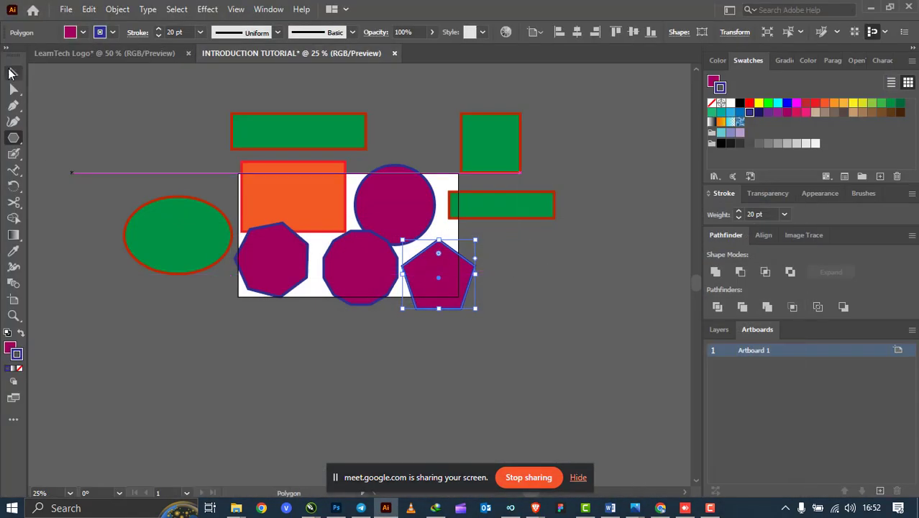
# Move the pentagon off the artboard to the right and the 12-sided polygon onto the artboard's lower-right corner.
pyautogui.click(10, 72)
pyautogui.moveTo(443, 270); pyautogui.dragTo(558, 253)
pyautogui.moveTo(367, 265); pyautogui.dragTo(456, 295)
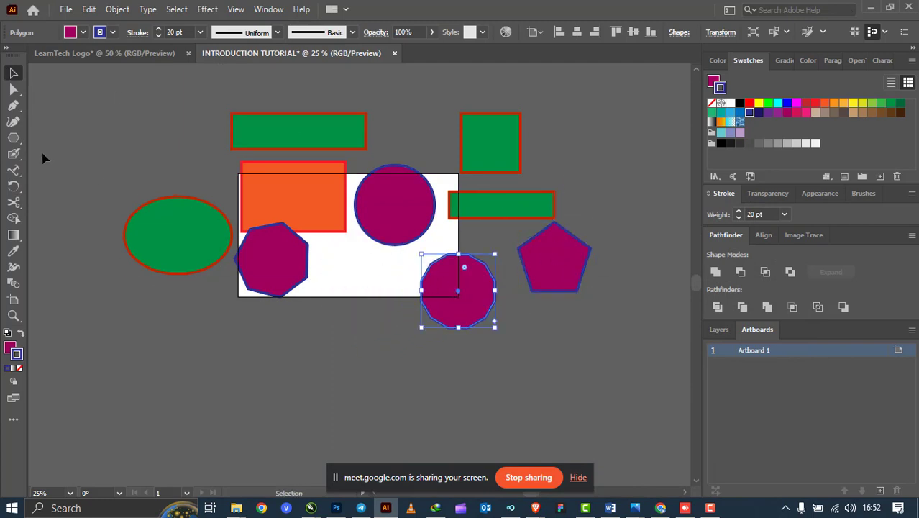
# Draw a seven-pointed star with an outer radius of about 517 px, overlapping the bottom of the green ellipse.
pyautogui.click(13, 137)
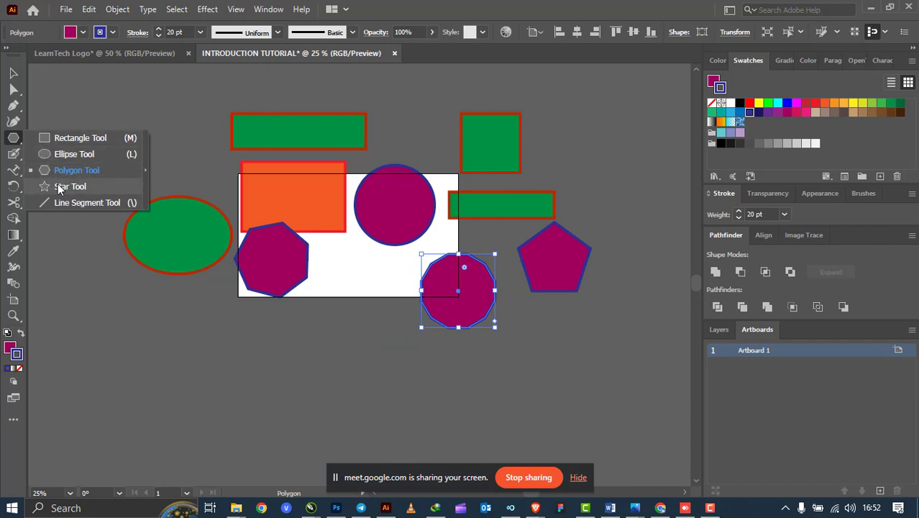
pyautogui.click(59, 189)
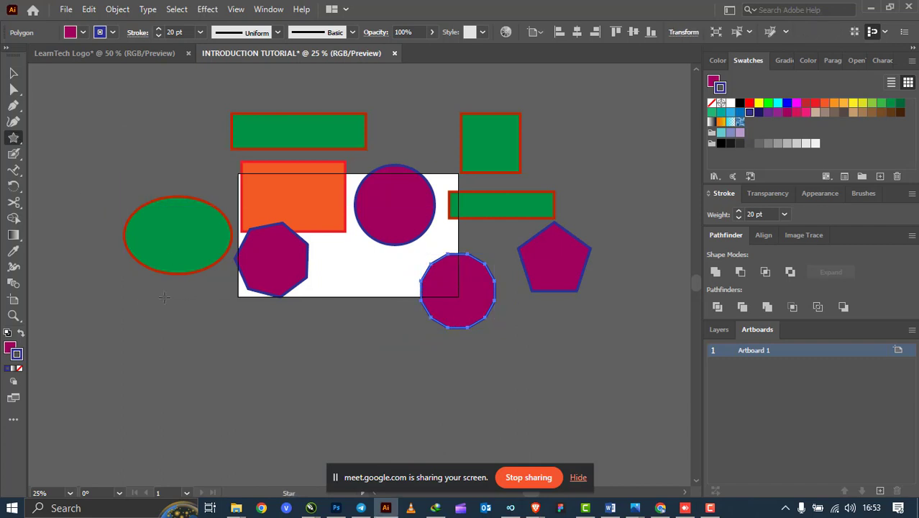
pyautogui.moveTo(146, 297); pyautogui.dragTo(200, 322)
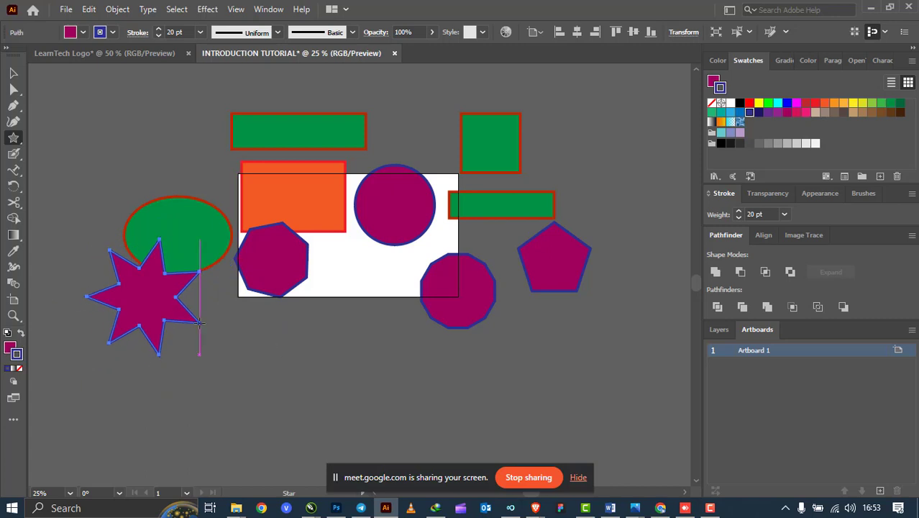
# Create a 12-point star with radii of 516.6125 px and 258.3062 px below the artboard's lower edge.
pyautogui.click(311, 323)
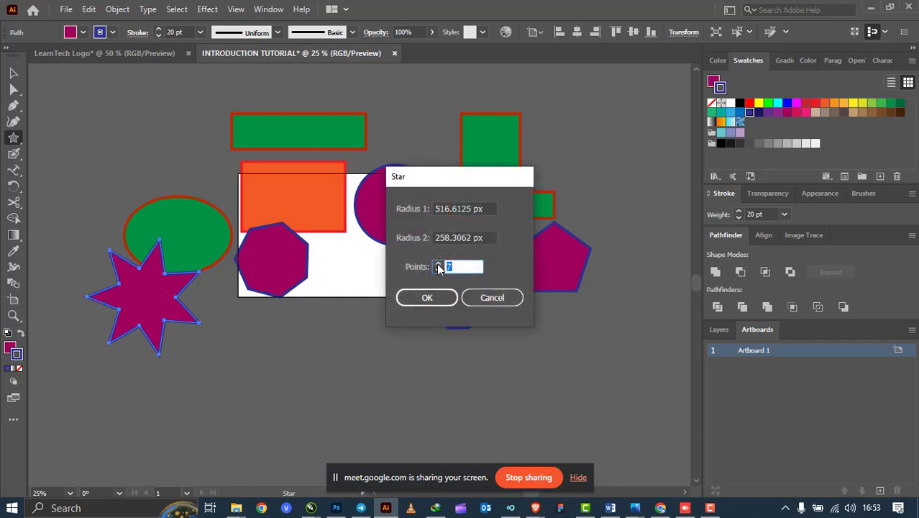
pyautogui.click(439, 265)
pyautogui.click(439, 265)
pyautogui.click(439, 265)
pyautogui.click(428, 297)
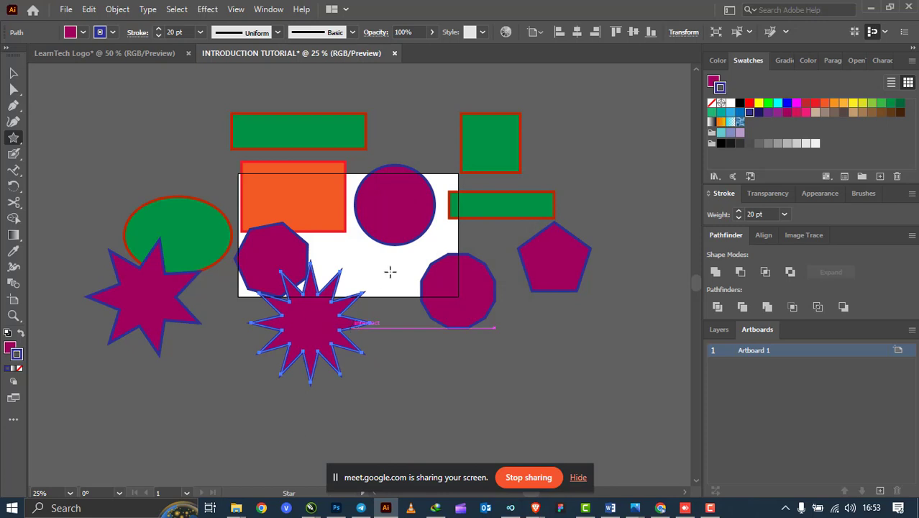
# Create a six-point star with radii of 516.6125 px and 258.3062 px on the right part of the artboard.
pyautogui.click(400, 256)
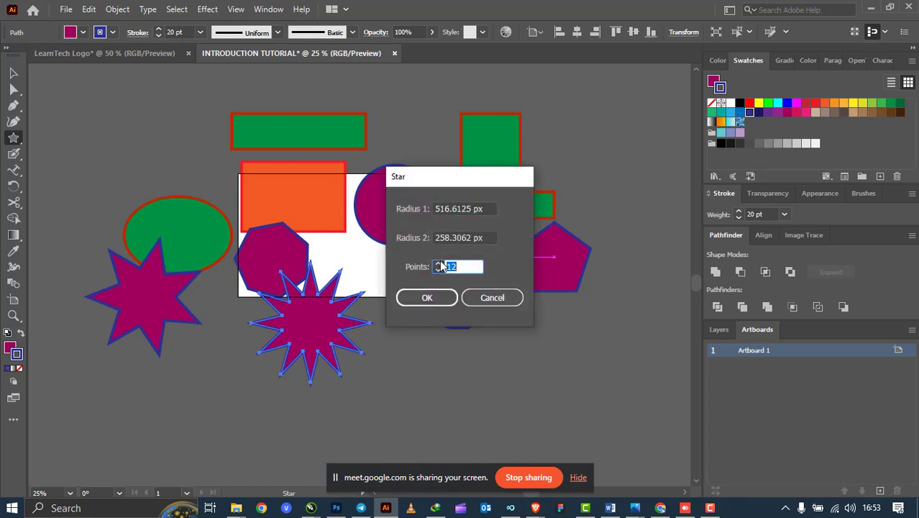
pyautogui.click(439, 270)
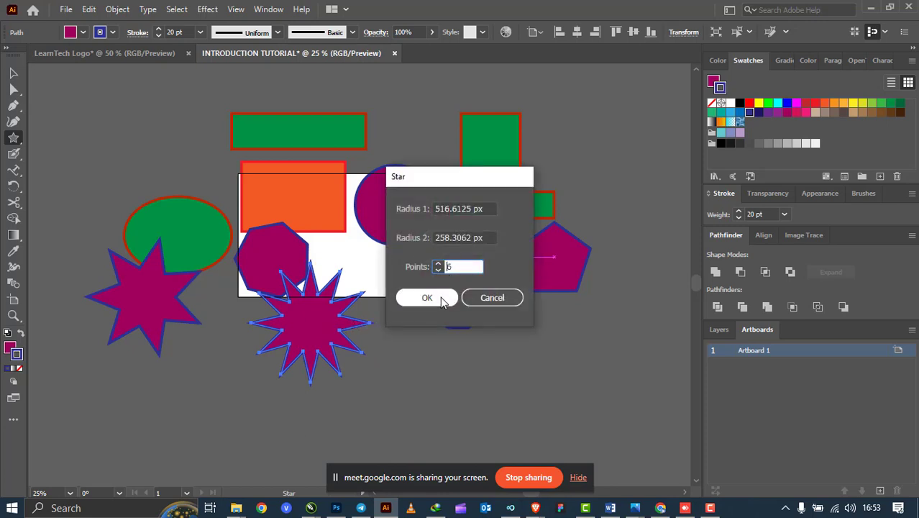
pyautogui.click(428, 297)
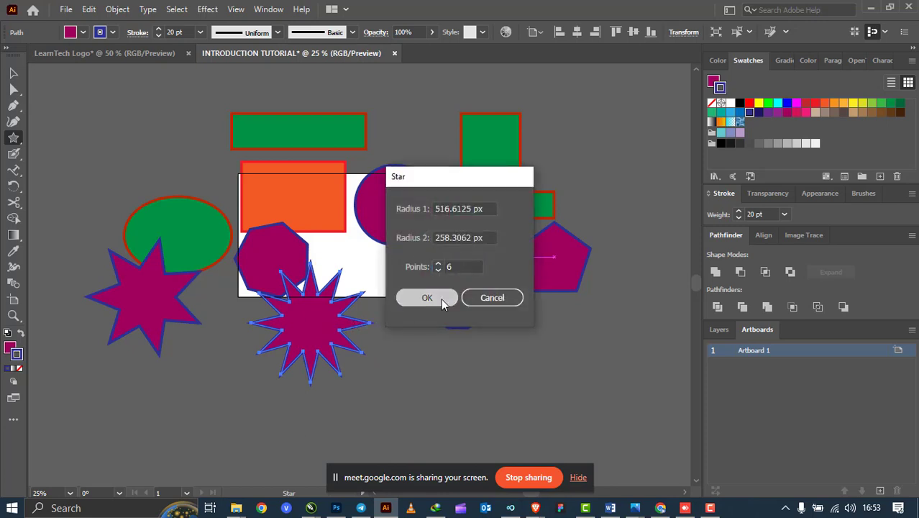
# Move the six-point star to the far upper right of the artboard, and shift the 12-point star and seven-sided polygon off its lower part.
pyautogui.click(13, 72)
pyautogui.moveTo(382, 257); pyautogui.dragTo(601, 148)
pyautogui.moveTo(316, 294); pyautogui.dragTo(370, 312)
pyautogui.moveTo(287, 270); pyautogui.dragTo(264, 329)
# Move the orange rectangle to the artboard's upper-left corner and the wide green rectangle above the artboard, just left of the green square.
pyautogui.moveTo(284, 202); pyautogui.dragTo(264, 190)
pyautogui.moveTo(294, 131); pyautogui.dragTo(431, 77)
pyautogui.moveTo(264, 179); pyautogui.dragTo(297, 135)
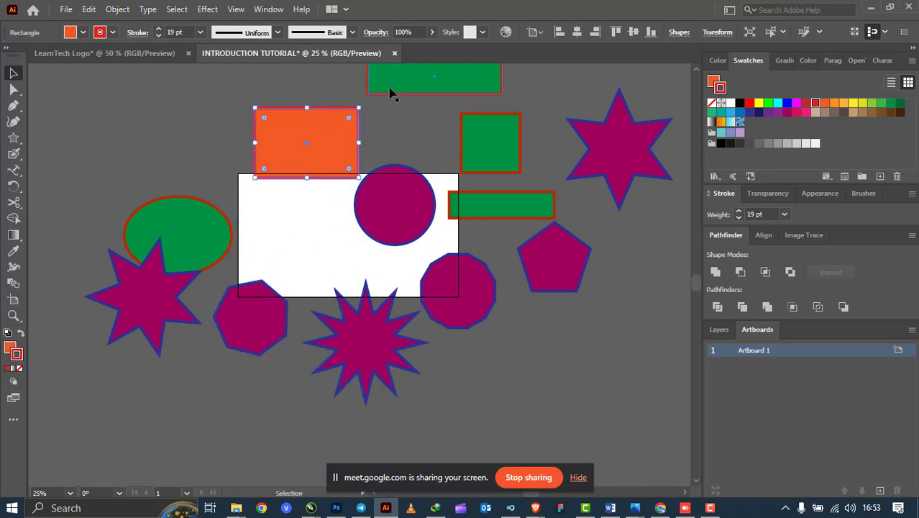
pyautogui.moveTo(390, 94); pyautogui.dragTo(392, 112)
pyautogui.moveTo(307, 143); pyautogui.dragTo(256, 151)
pyautogui.moveTo(407, 98); pyautogui.dragTo(365, 119)
# Move the circle slightly up, the wide green rectangle slightly left, and the 12-sided polygon up and left.
pyautogui.moveTo(390, 199); pyautogui.dragTo(386, 180)
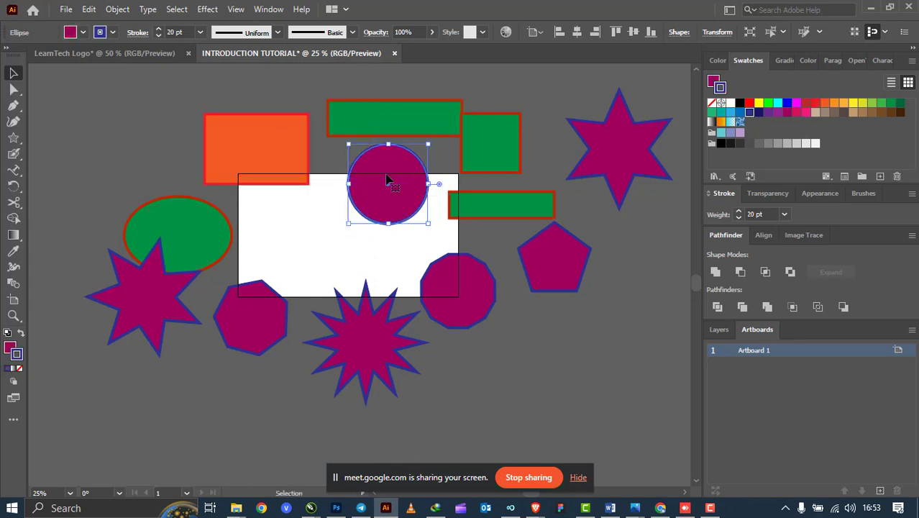
pyautogui.moveTo(429, 128); pyautogui.dragTo(415, 123)
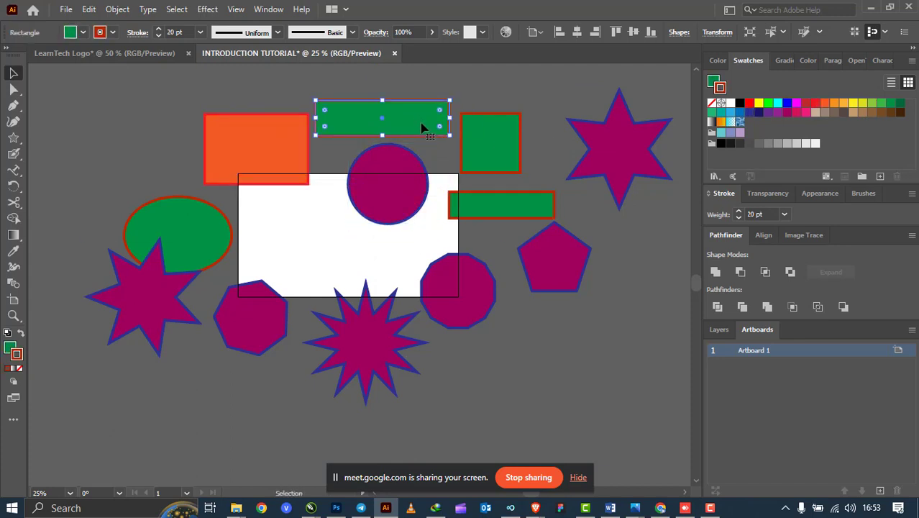
pyautogui.moveTo(454, 298); pyautogui.dragTo(434, 273)
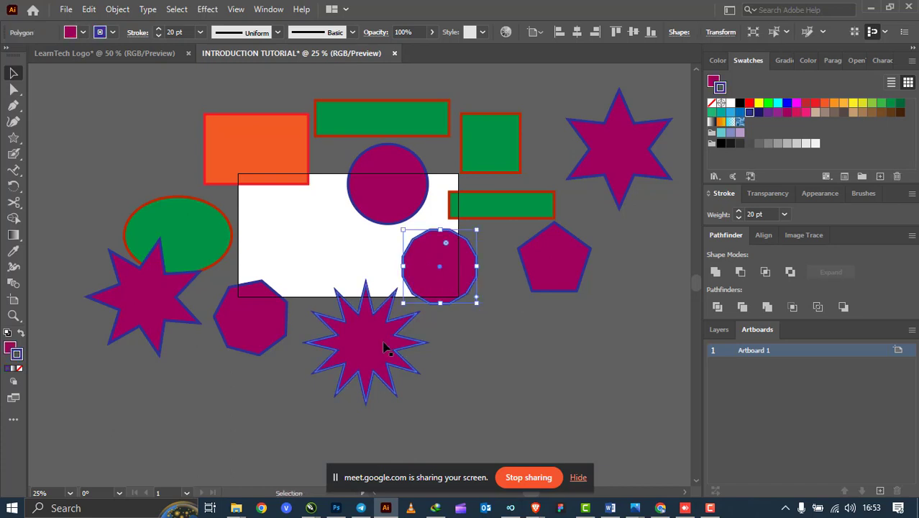
# Move the 12-point star up and left onto the artboard, and draw three near-horizontal lines: two across its upper left, one below it.
pyautogui.moveTo(385, 345); pyautogui.dragTo(365, 294)
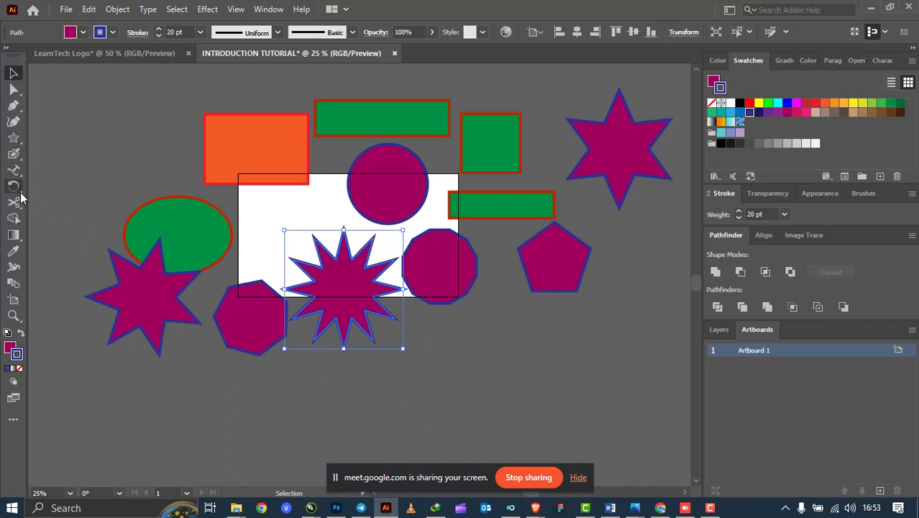
pyautogui.click(18, 143)
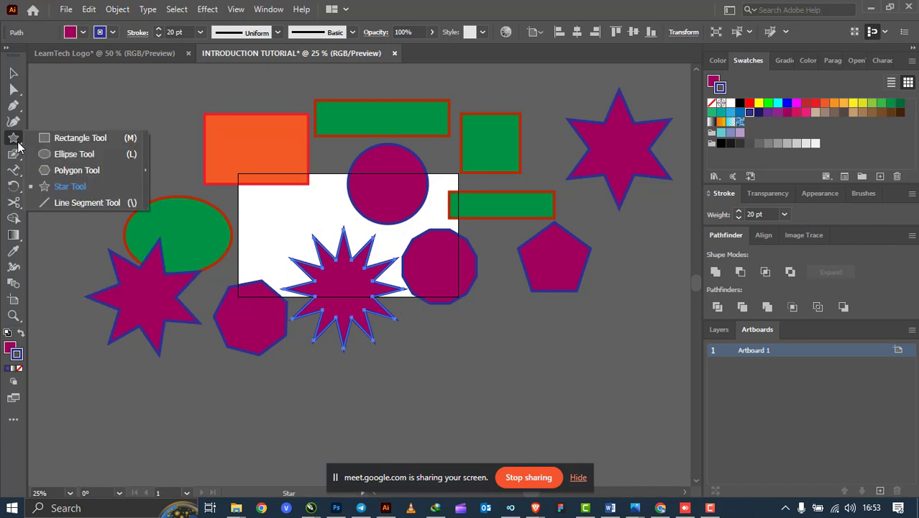
pyautogui.click(86, 203)
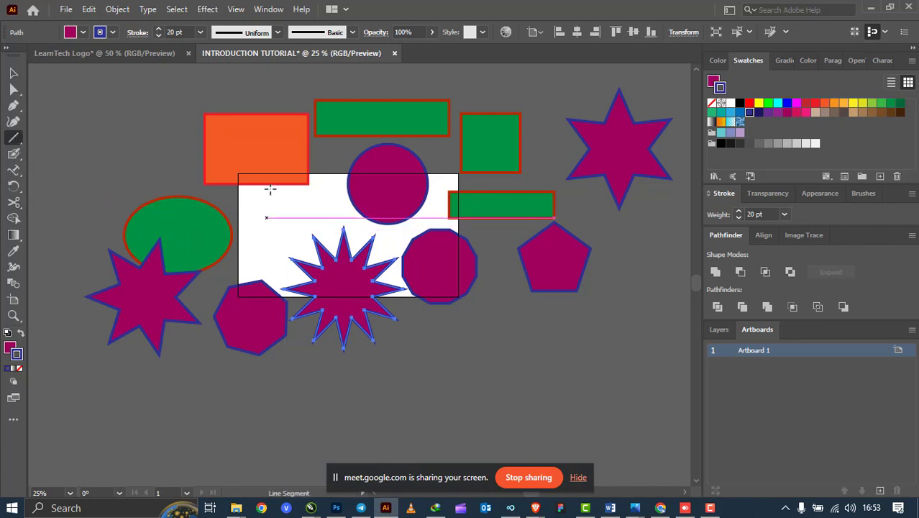
pyautogui.moveTo(231, 200); pyautogui.dragTo(310, 199)
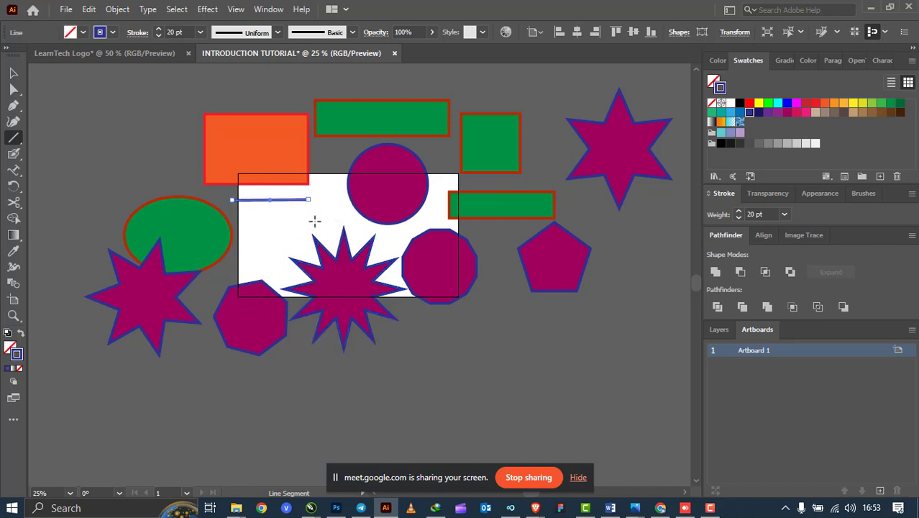
pyautogui.moveTo(315, 381); pyautogui.dragTo(515, 375)
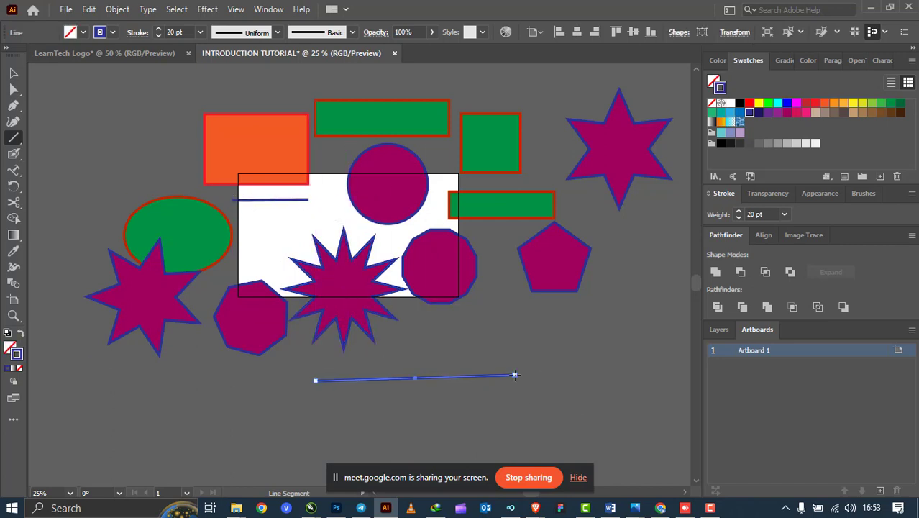
pyautogui.moveTo(249, 217); pyautogui.dragTo(341, 223)
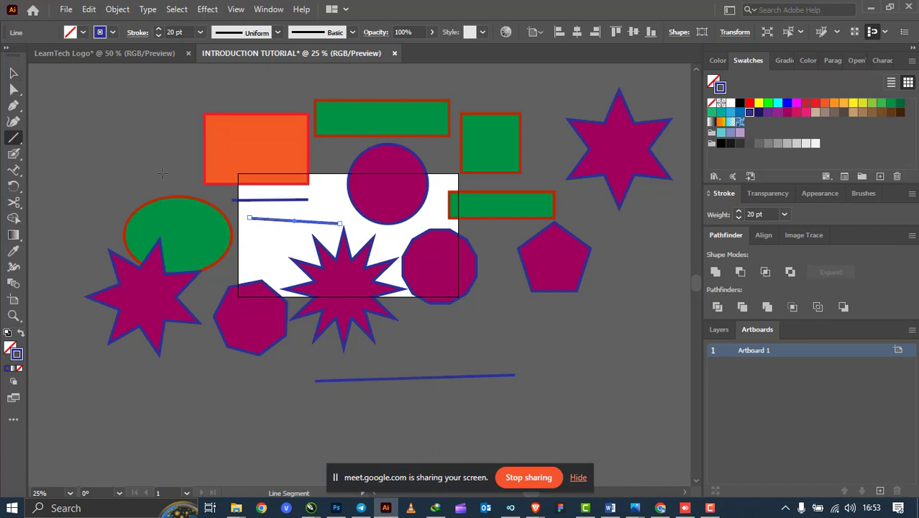
# Draw a diagonal line left of the orange rectangle and a straight horizontal line from the artboard's left part into the 12-point star.
pyautogui.moveTo(134, 115)
pyautogui.mouseDown()
pyautogui.moveTo(131, 142)
pyautogui.moveTo(37, 216)
pyautogui.moveTo(432, 80)
pyautogui.moveTo(277, 87)
pyautogui.moveTo(342, 236)
pyautogui.moveTo(407, 148)
pyautogui.moveTo(417, 103)
pyautogui.moveTo(329, 140)
pyautogui.moveTo(246, 117)
pyautogui.moveTo(285, 163)
pyautogui.moveTo(289, 184)
pyautogui.mouseUp()
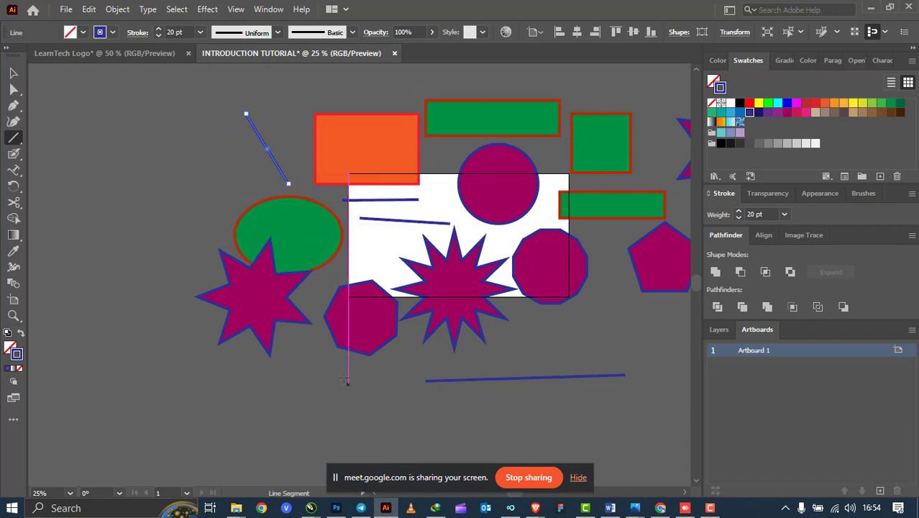
pyautogui.scroll(-2, 317, 246)
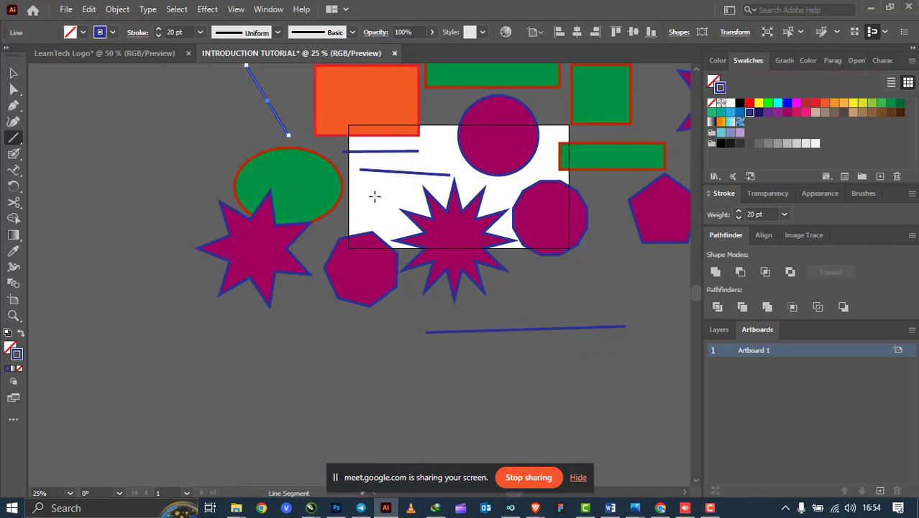
pyautogui.moveTo(374, 196); pyautogui.dragTo(486, 194)
# Shift the horizontal and sloped lines slightly up on the artboard, and move the 12-point star down clear of the horizontal line.
pyautogui.click(13, 73)
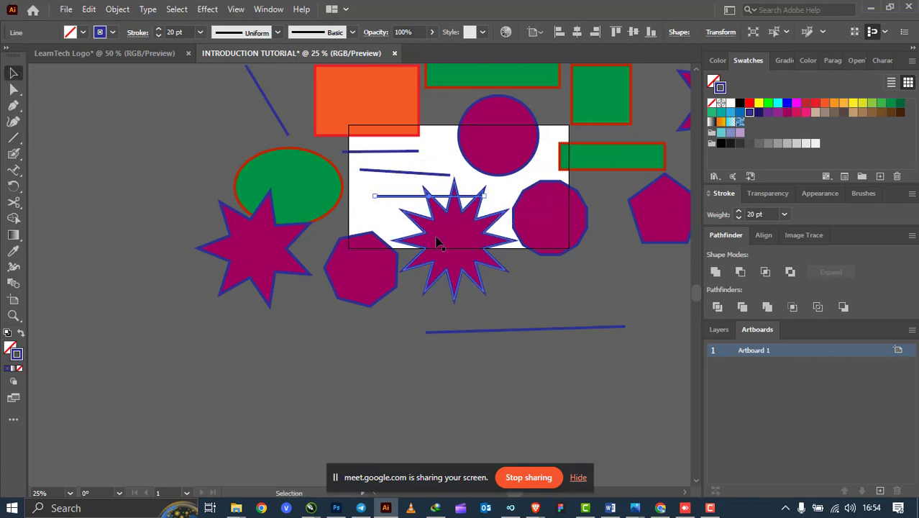
pyautogui.scroll(-1, 421, 245)
pyautogui.scroll(1, 460, 213)
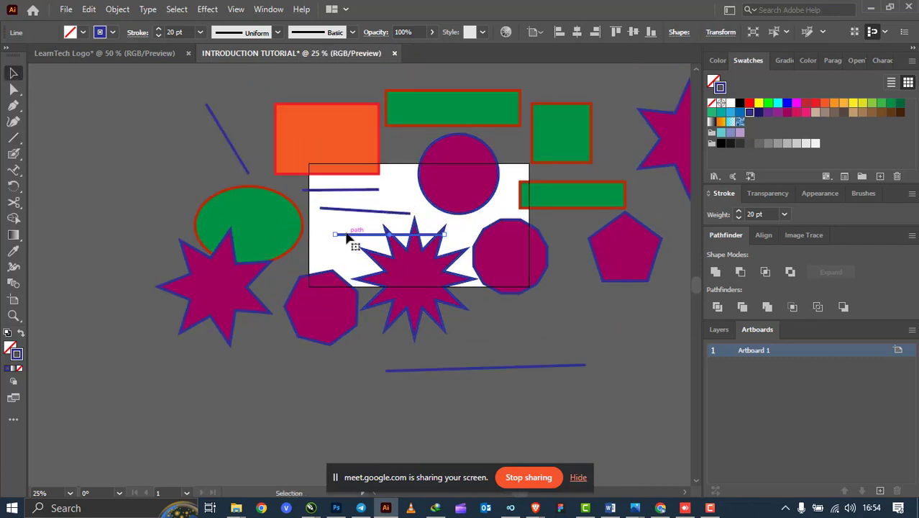
pyautogui.moveTo(347, 239); pyautogui.dragTo(361, 205)
pyautogui.scroll(1, 362, 203)
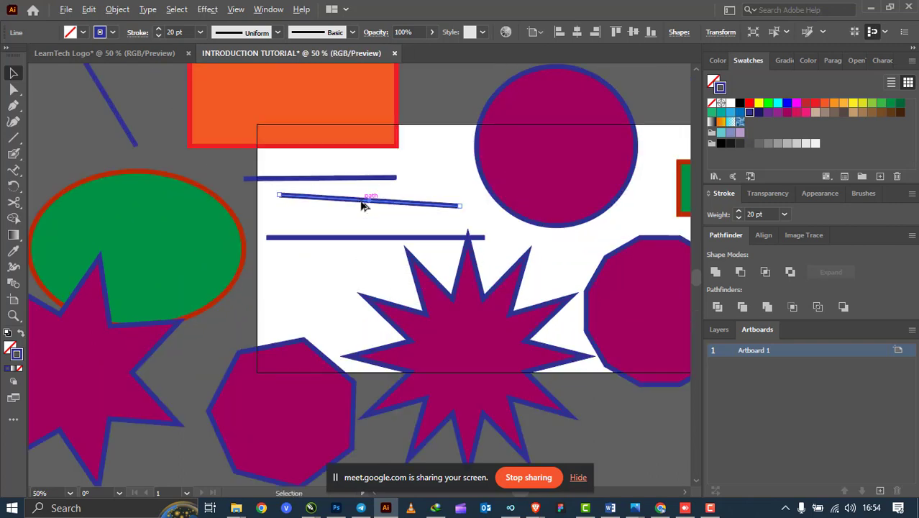
pyautogui.moveTo(452, 319); pyautogui.dragTo(456, 357)
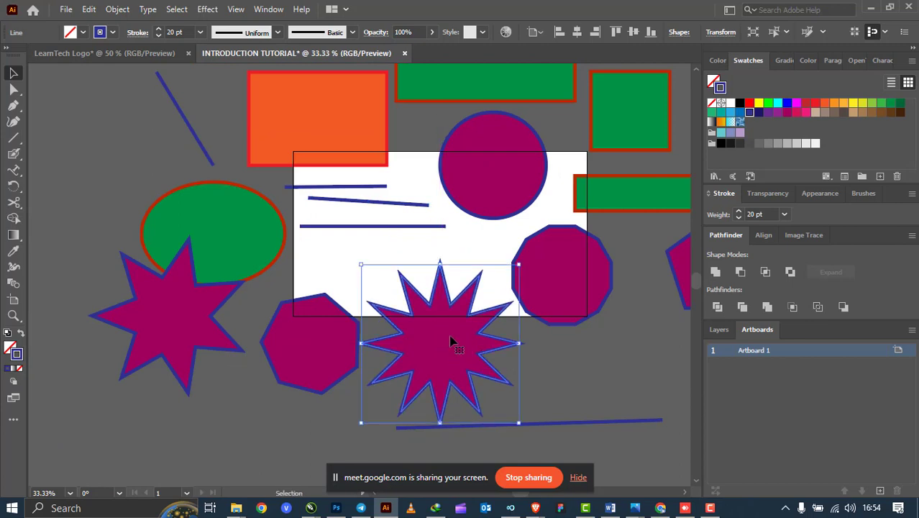
pyautogui.moveTo(411, 231); pyautogui.dragTo(416, 240)
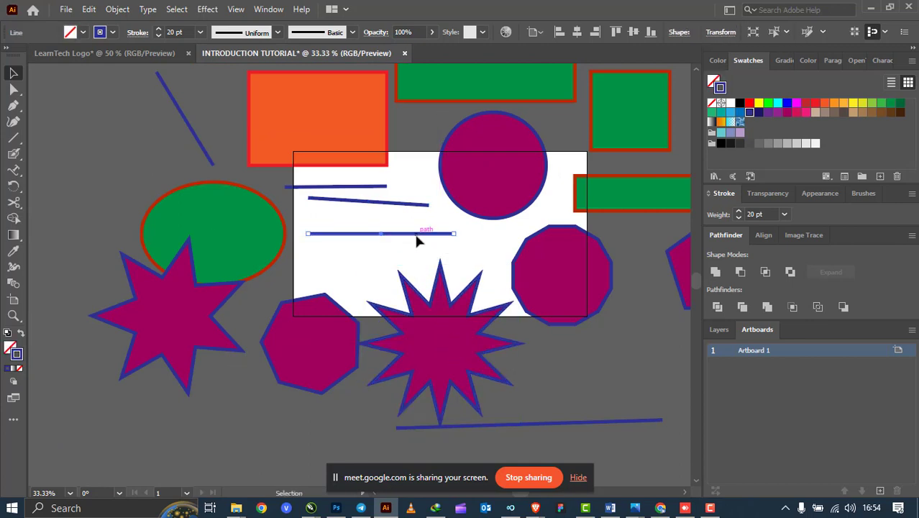
# Move the horizontal line up to just beneath the sloped line on the artboard.
pyautogui.scroll(-1, 416, 240)
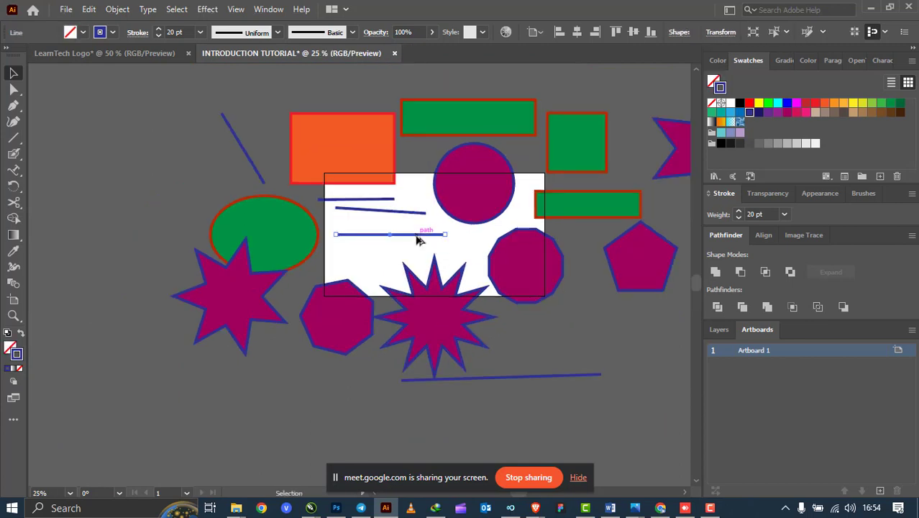
pyautogui.scroll(-2, 396, 238)
pyautogui.scroll(2, 374, 248)
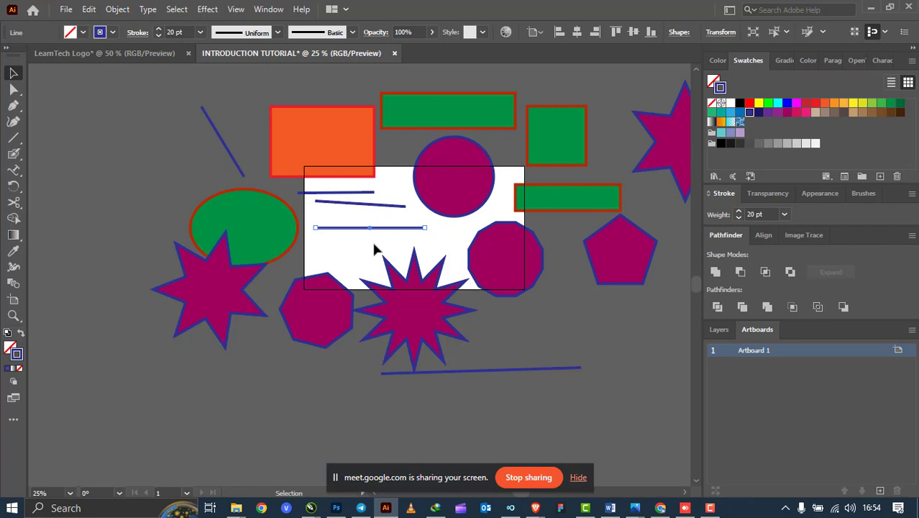
pyautogui.click(369, 249)
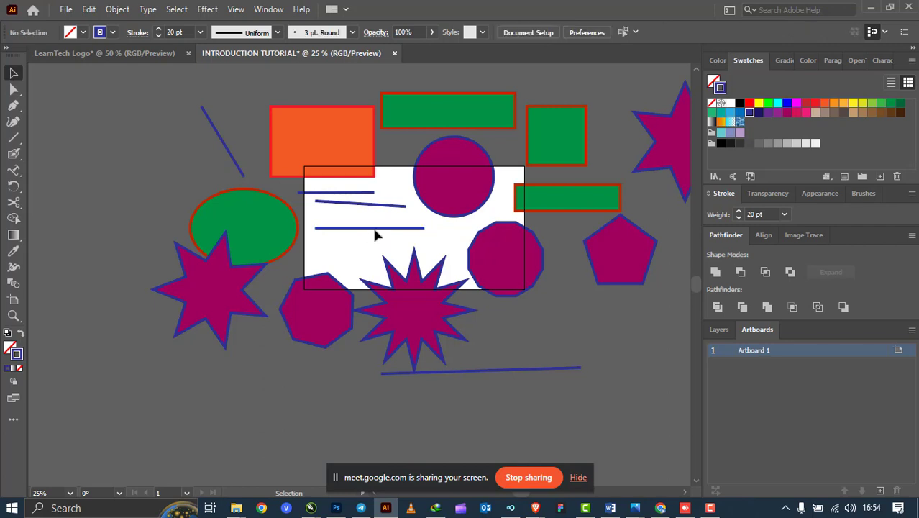
pyautogui.moveTo(372, 228); pyautogui.dragTo(371, 223)
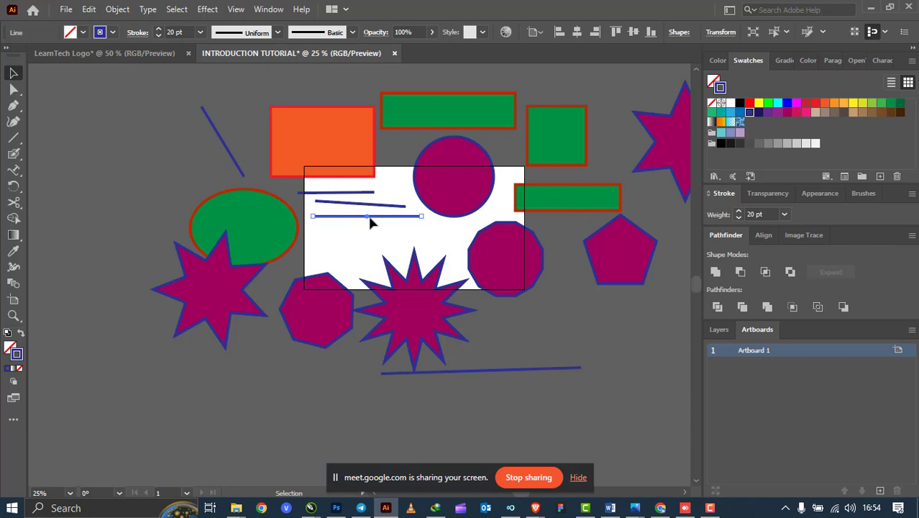
pyautogui.click(13, 154)
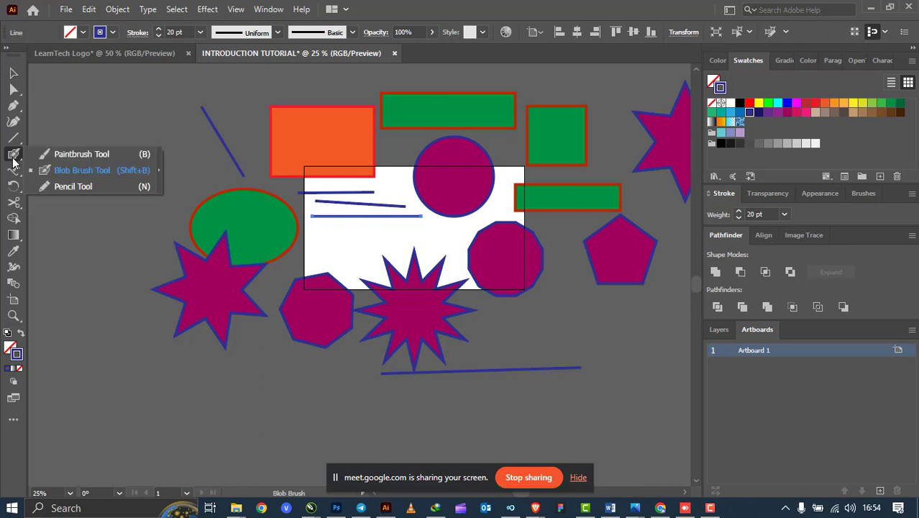
pyautogui.click(104, 154)
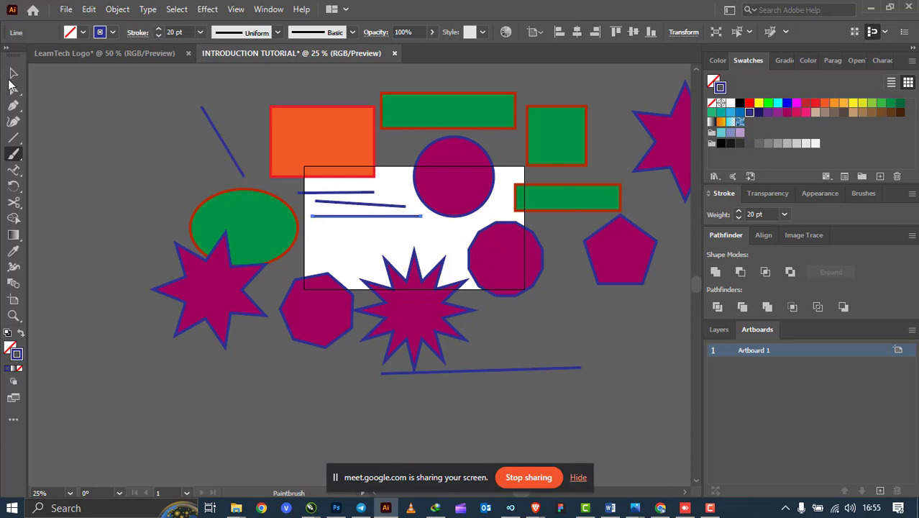
pyautogui.click(13, 72)
pyautogui.click(13, 138)
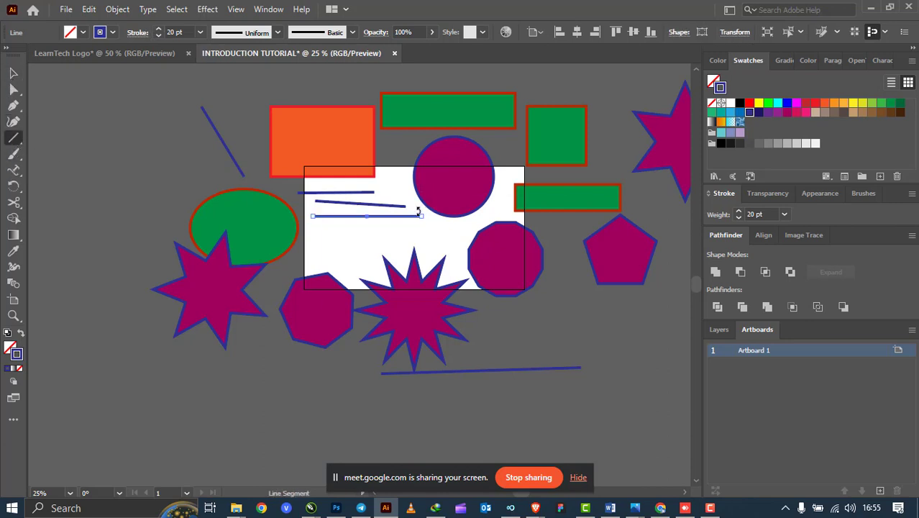
pyautogui.press('v')
# Move the horizontal line down from the sloped line and thicken its stroke to 71 pt.
pyautogui.click(380, 243)
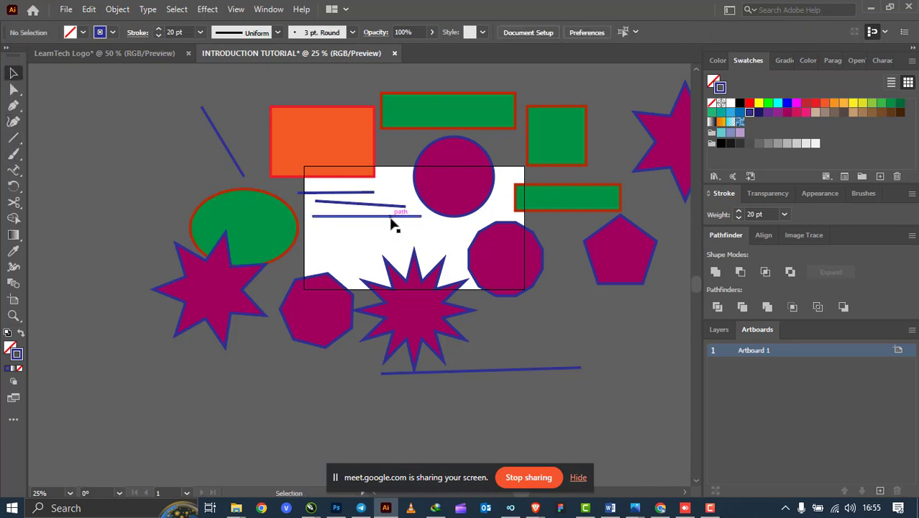
pyautogui.moveTo(391, 216); pyautogui.dragTo(393, 231)
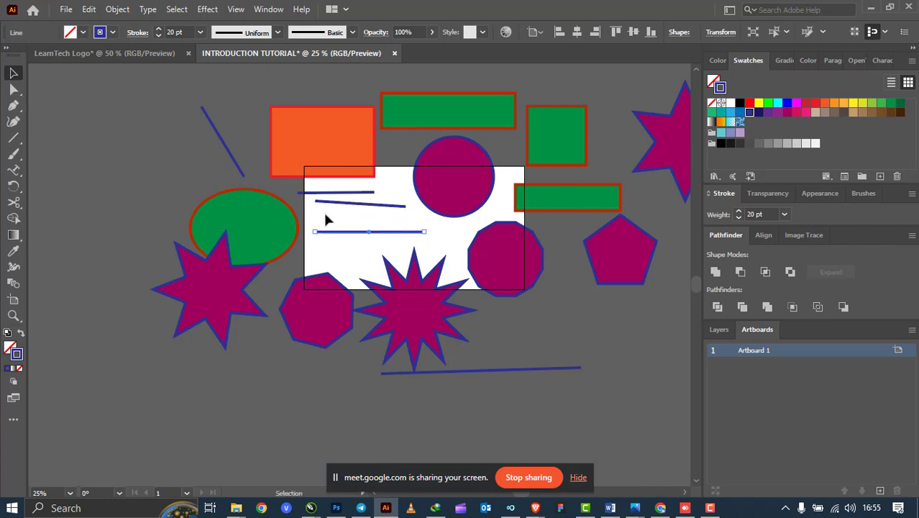
pyautogui.click(161, 36)
pyautogui.click(160, 36)
pyautogui.click(161, 36)
pyautogui.click(160, 30)
pyautogui.click(160, 30)
pyautogui.click(159, 30)
pyautogui.click(160, 31)
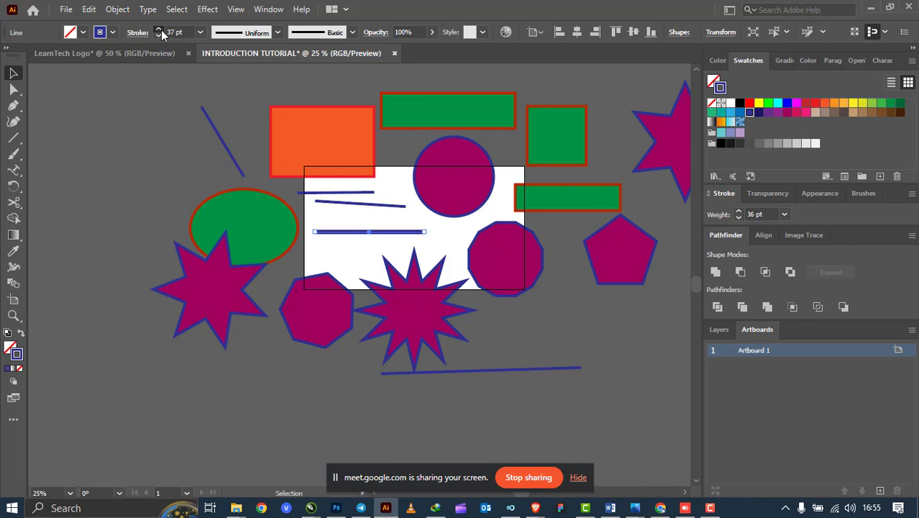
pyautogui.click(161, 31)
pyautogui.click(160, 32)
pyautogui.click(160, 31)
pyautogui.click(160, 32)
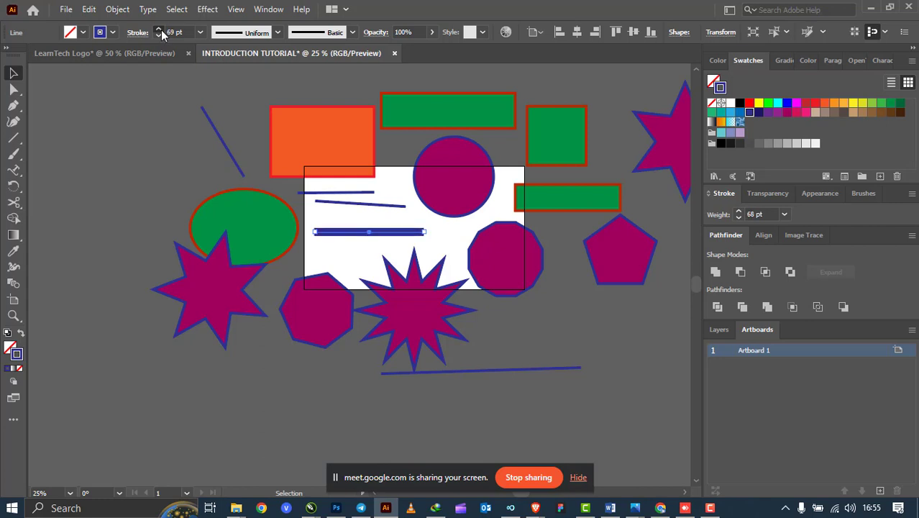
pyautogui.click(385, 267)
# Reduce the horizontal line's stroke weight to 44 pt.
pyautogui.click(375, 234)
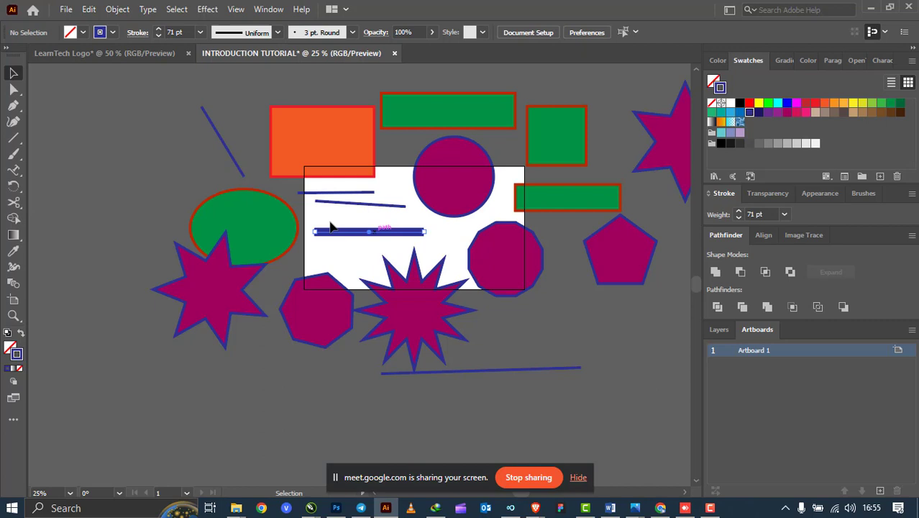
pyautogui.click(157, 35)
pyautogui.click(157, 36)
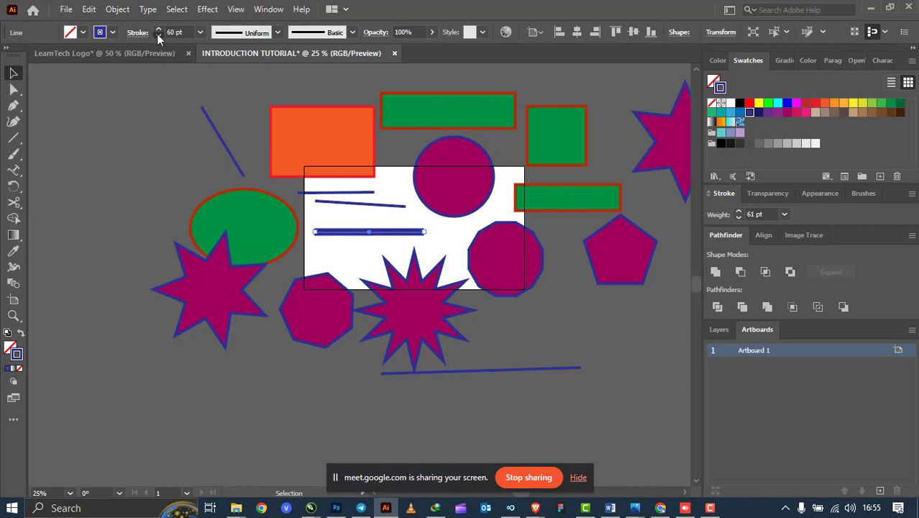
pyautogui.click(157, 35)
pyautogui.click(157, 35)
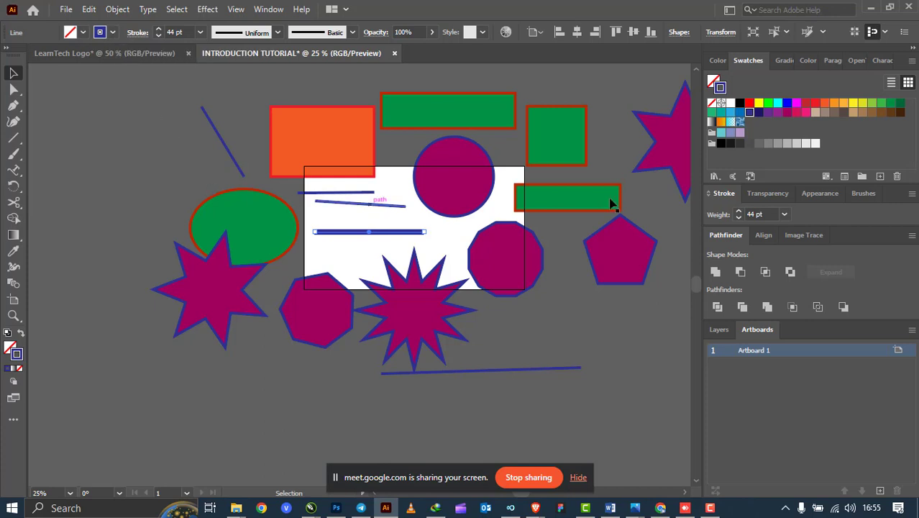
# Try blue and red stroke colours on the thick horizontal line, and settle on orange.
pyautogui.click(778, 103)
pyautogui.click(787, 103)
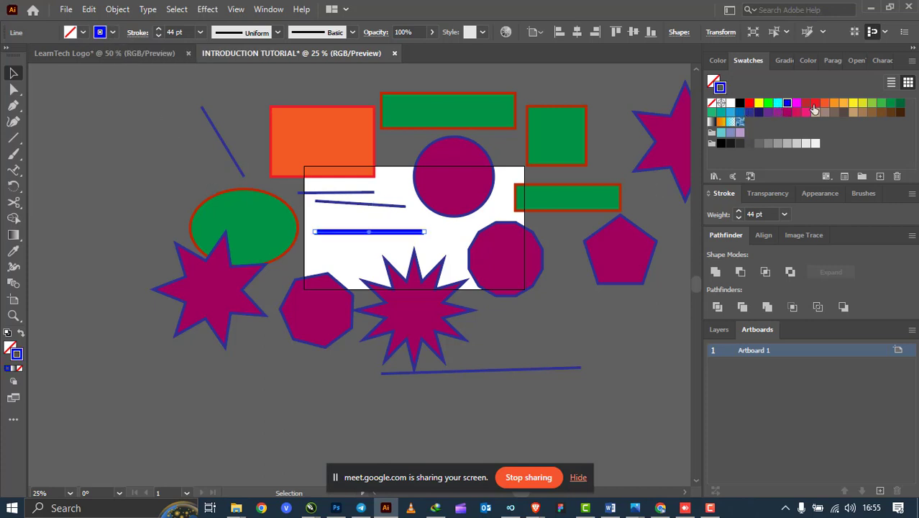
pyautogui.click(815, 103)
pyautogui.click(828, 102)
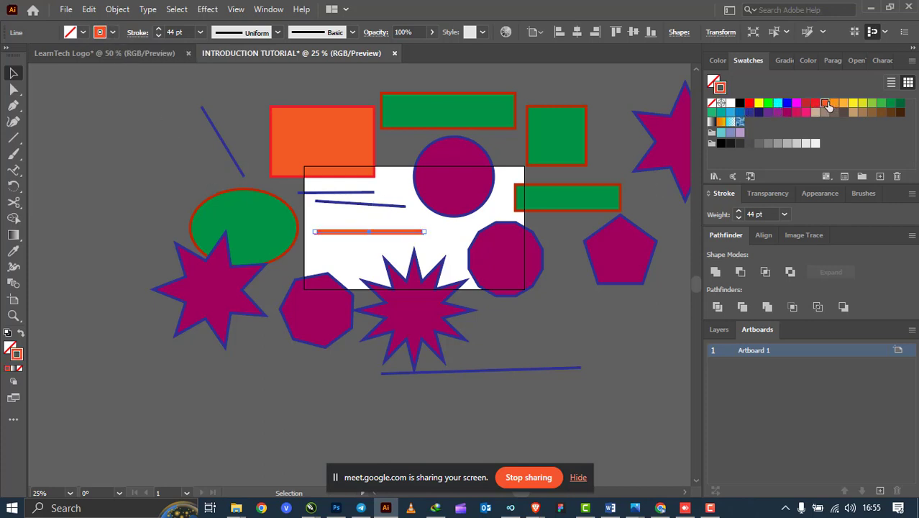
pyautogui.click(444, 232)
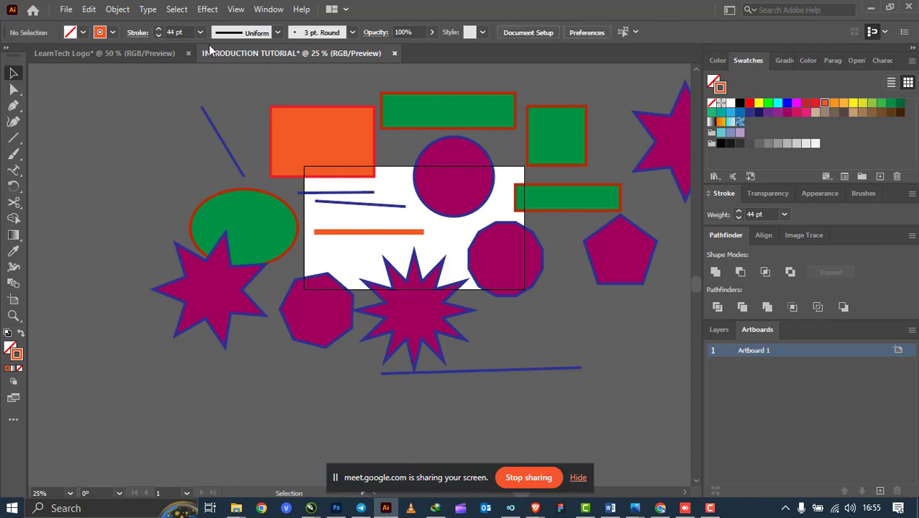
# Apply the triangular width profile to the orange line so it tapers from a wide left end to a point on the right.
pyautogui.click(277, 33)
pyautogui.click(243, 147)
pyautogui.click(366, 232)
pyautogui.click(276, 32)
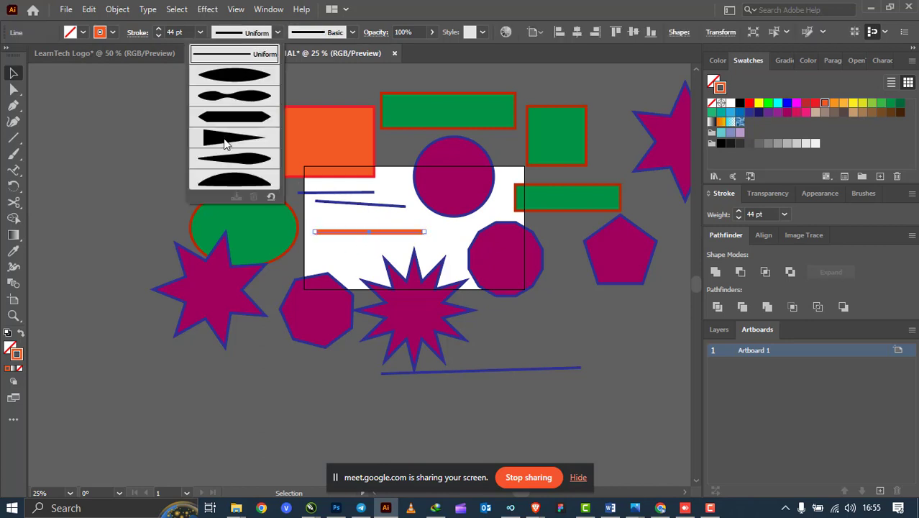
pyautogui.click(225, 144)
pyautogui.click(350, 243)
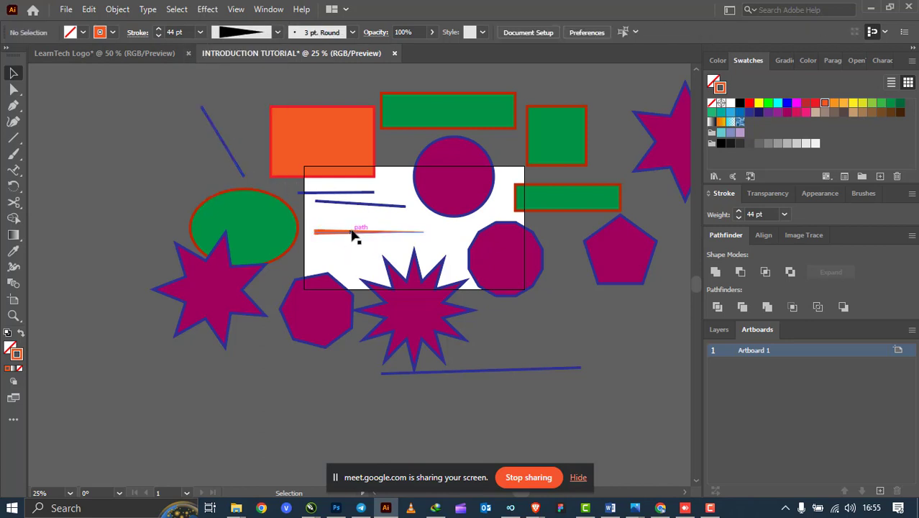
# Move the tapered orange line to the right and slightly up, above the 12-point star.
pyautogui.scroll(2, 353, 236)
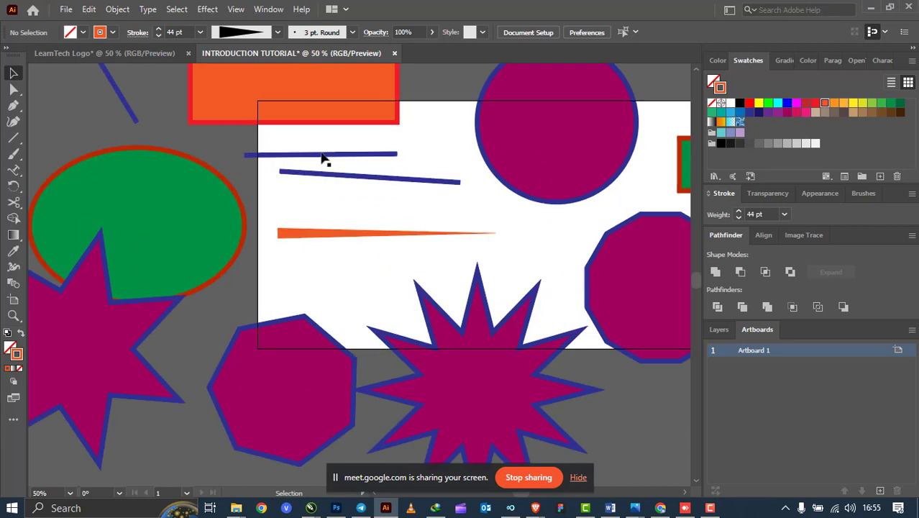
pyautogui.click(277, 33)
pyautogui.click(244, 182)
pyautogui.click(305, 231)
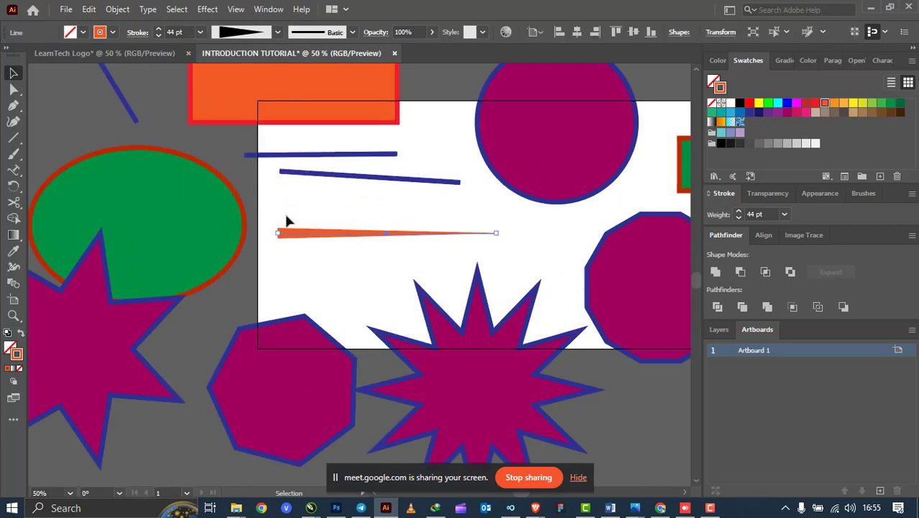
pyautogui.click(13, 73)
pyautogui.moveTo(330, 238); pyautogui.dragTo(420, 231)
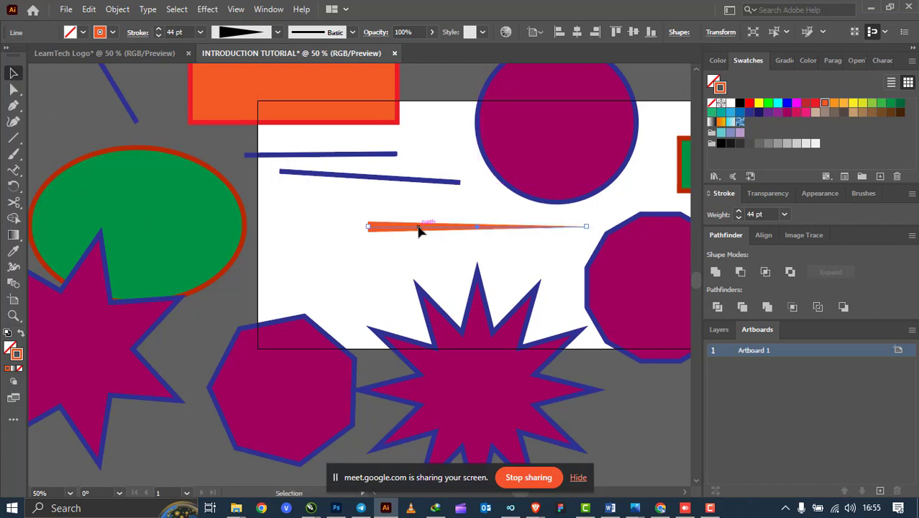
# Try the half-ellipse width profile on the orange line, followed by the profile with a flat middle and two tapered ends.
pyautogui.click(278, 32)
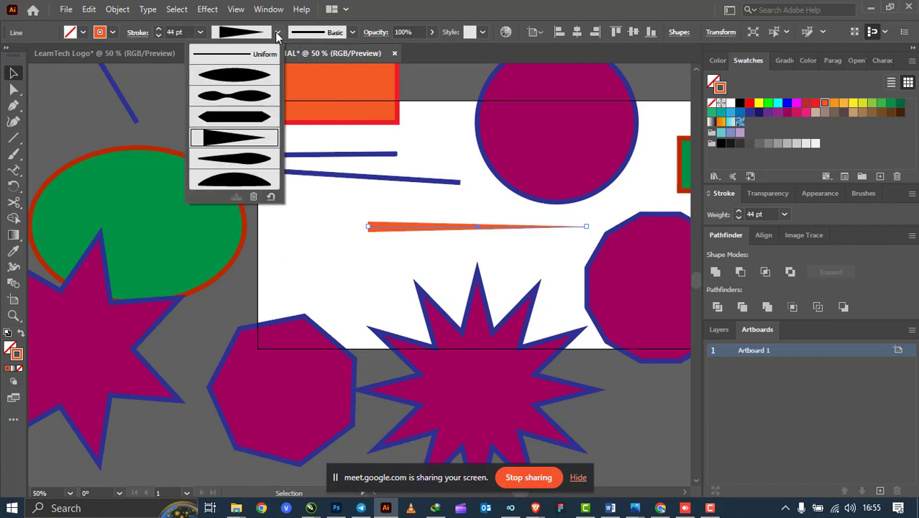
pyautogui.click(240, 180)
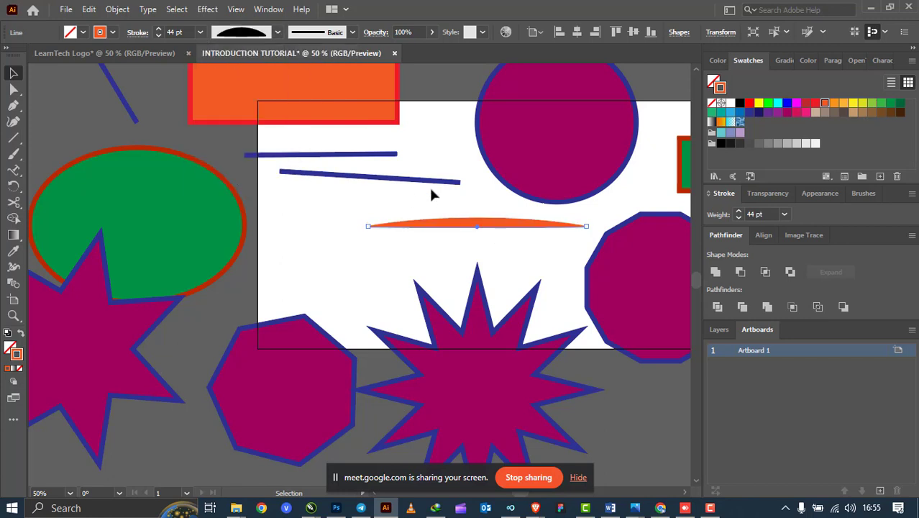
pyautogui.click(278, 32)
pyautogui.click(249, 126)
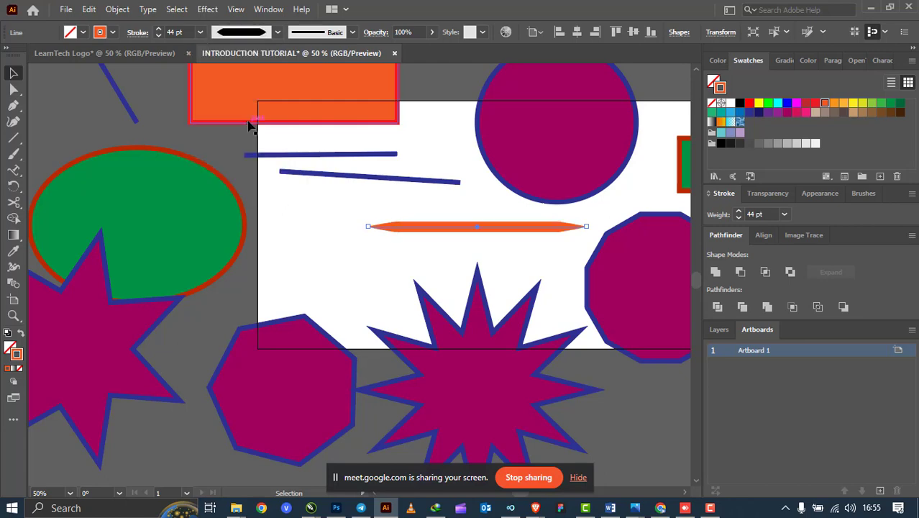
# Reposition the orange line further left on the artboard and apply the lens-shaped width profile that tapers evenly to both ends.
pyautogui.click(349, 269)
pyautogui.moveTo(517, 229); pyautogui.dragTo(410, 228)
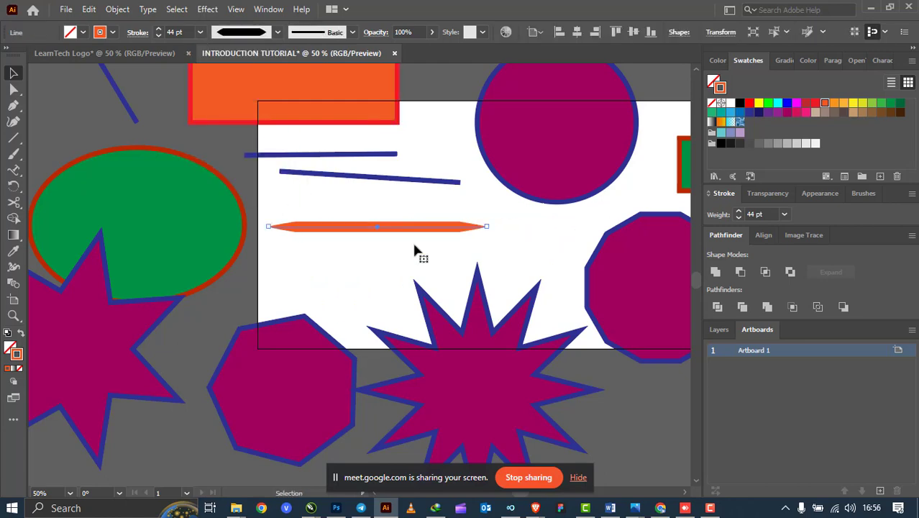
pyautogui.scroll(-1, 414, 244)
pyautogui.scroll(1, 420, 233)
pyautogui.click(277, 33)
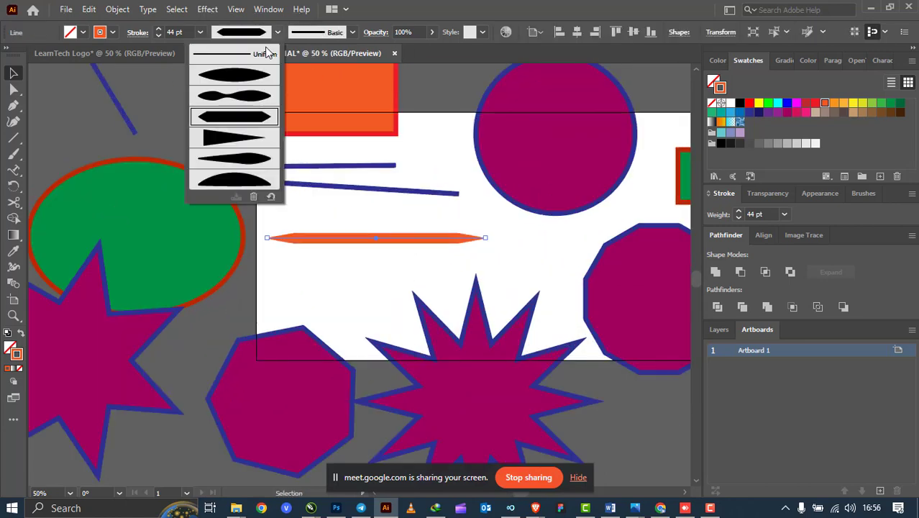
pyautogui.click(242, 79)
pyautogui.click(359, 233)
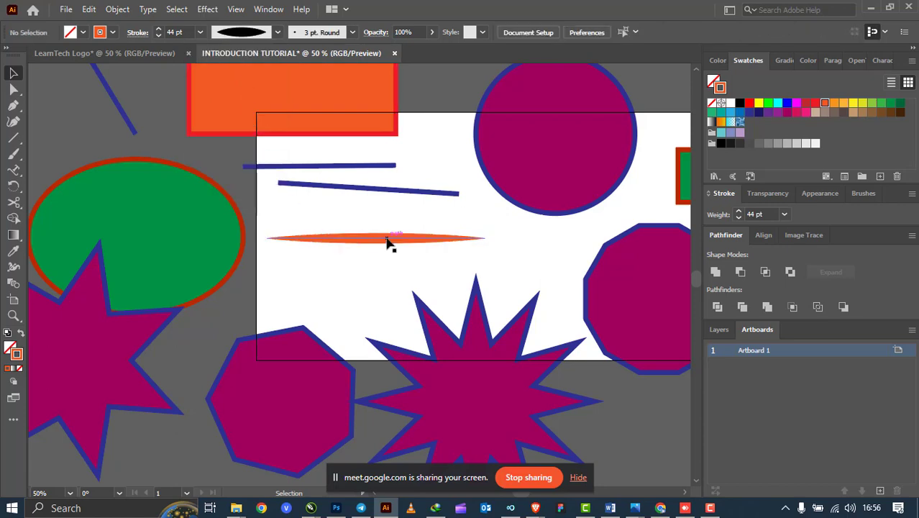
pyautogui.moveTo(386, 243); pyautogui.dragTo(407, 229)
# Select all the drawn shapes and lines and move them together to the right, clear of the artboard.
pyautogui.scroll(-2, 407, 232)
pyautogui.scroll(1, 425, 188)
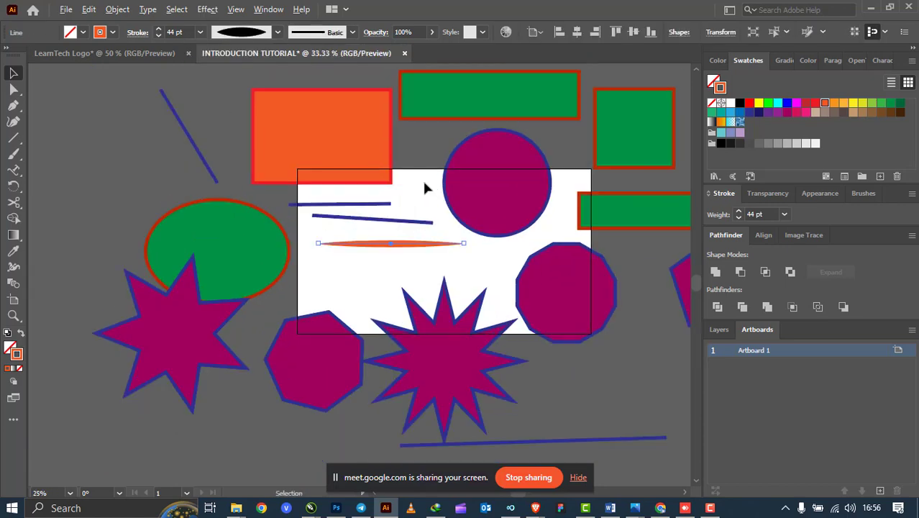
pyautogui.scroll(1, 425, 189)
pyautogui.scroll(-1, 400, 201)
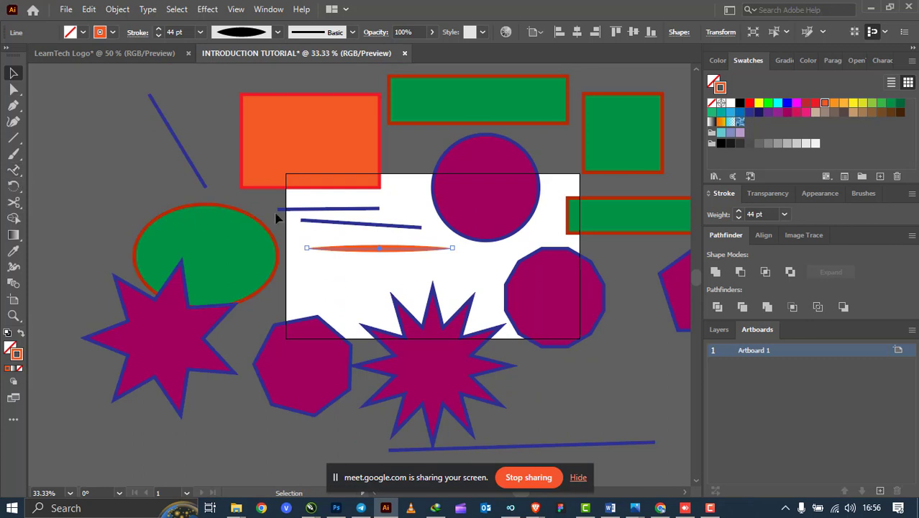
pyautogui.scroll(-3, 285, 215)
pyautogui.moveTo(565, 339); pyautogui.dragTo(565, 340)
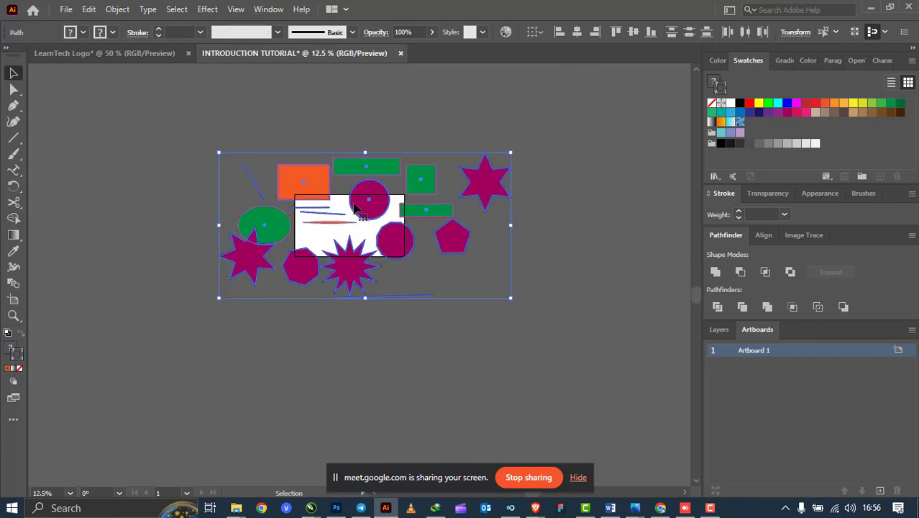
pyautogui.moveTo(356, 210); pyautogui.dragTo(550, 206)
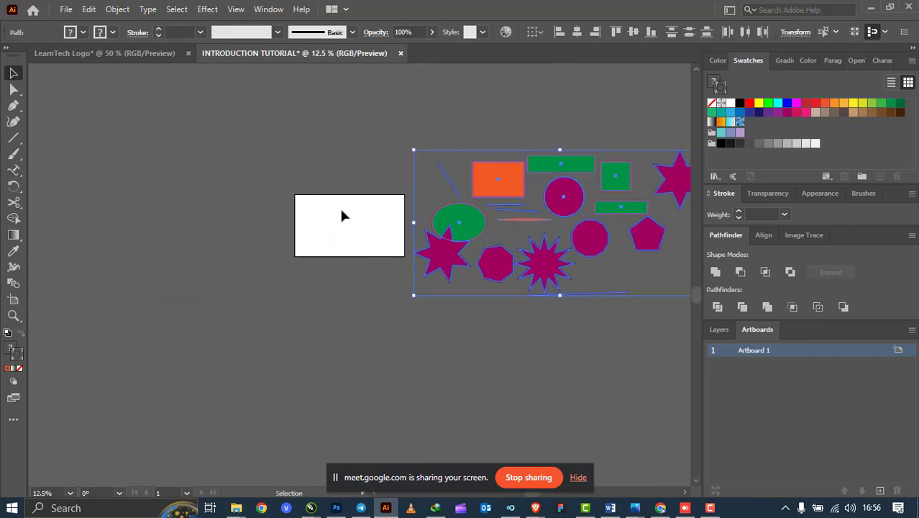
pyautogui.click(301, 246)
pyautogui.scroll(3, 301, 247)
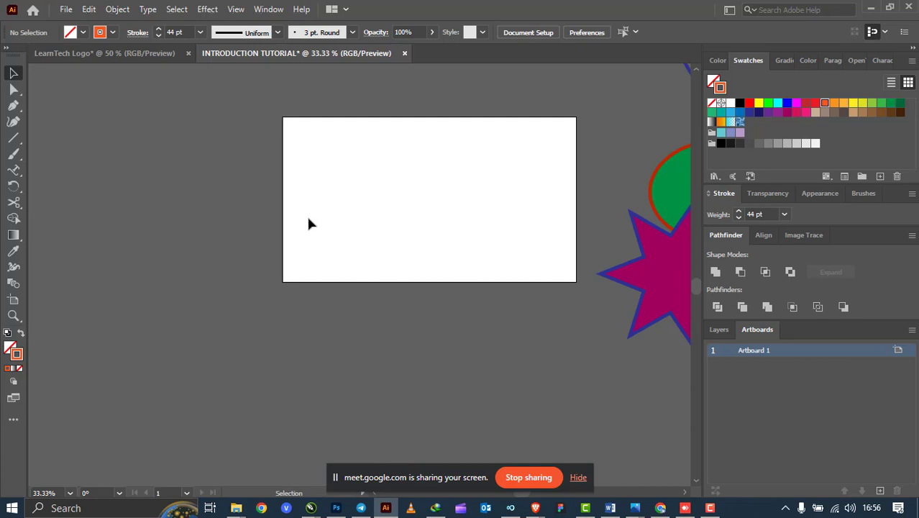
# Paint six thin curved orange strokes at 1 pt over and around the empty artboard with the Paintbrush tool.
pyautogui.click(17, 157)
pyautogui.rightClick(18, 161)
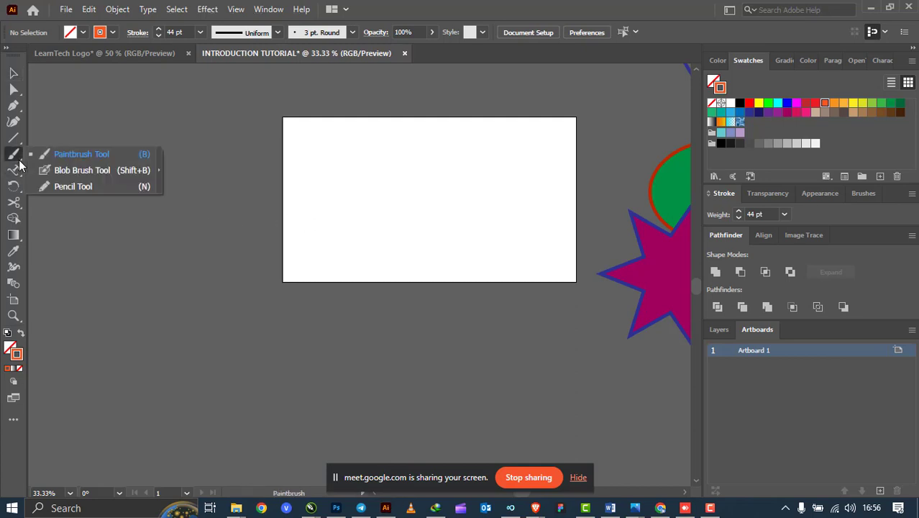
pyautogui.click(67, 154)
pyautogui.moveTo(233, 223); pyautogui.dragTo(402, 191)
pyautogui.moveTo(311, 274)
pyautogui.mouseDown()
pyautogui.moveTo(482, 160)
pyautogui.moveTo(490, 104)
pyautogui.mouseUp()
pyautogui.moveTo(448, 272); pyautogui.dragTo(553, 121)
pyautogui.moveTo(602, 188)
pyautogui.mouseDown()
pyautogui.moveTo(583, 257)
pyautogui.moveTo(460, 329)
pyautogui.mouseUp()
pyautogui.moveTo(407, 113); pyautogui.dragTo(342, 259)
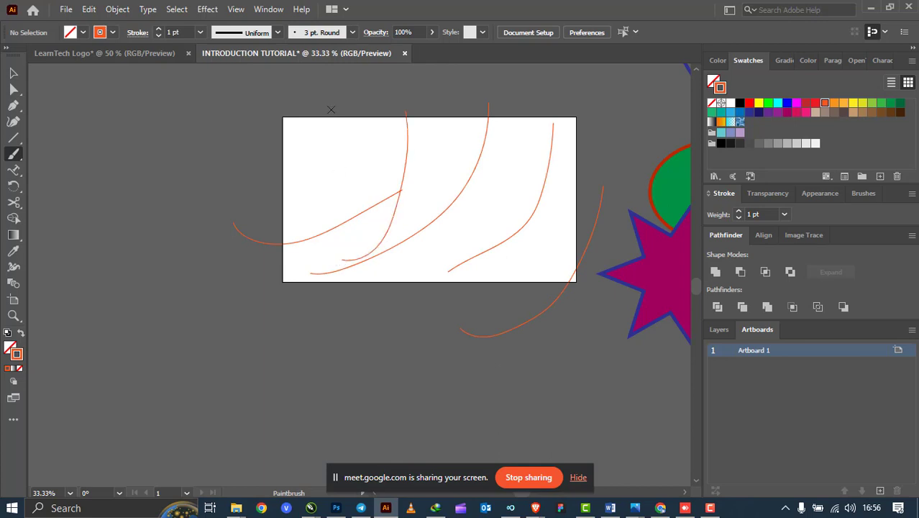
pyautogui.moveTo(333, 113)
pyautogui.mouseDown()
pyautogui.moveTo(335, 149)
pyautogui.moveTo(307, 259)
pyautogui.mouseUp()
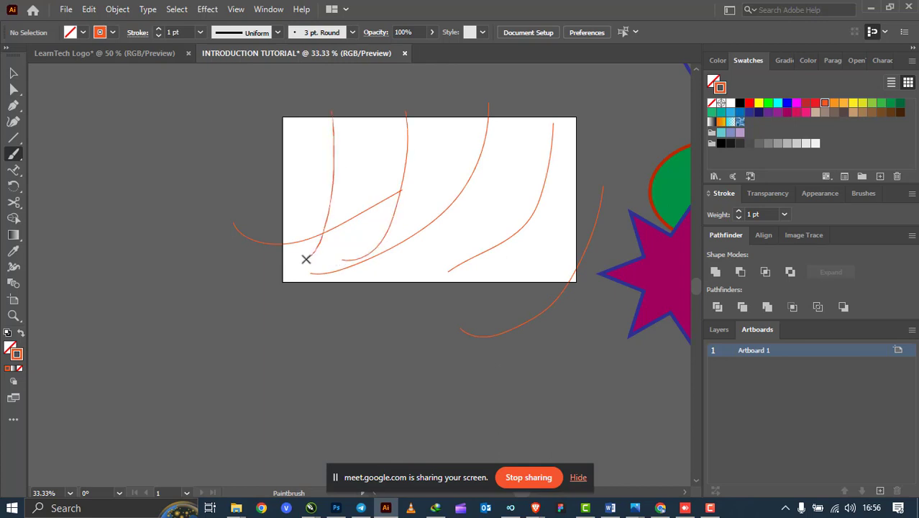
# Set the brush stroke weight to 4 pt and paint one curve across the left part of the artboard.
pyautogui.click(159, 29)
pyautogui.click(159, 28)
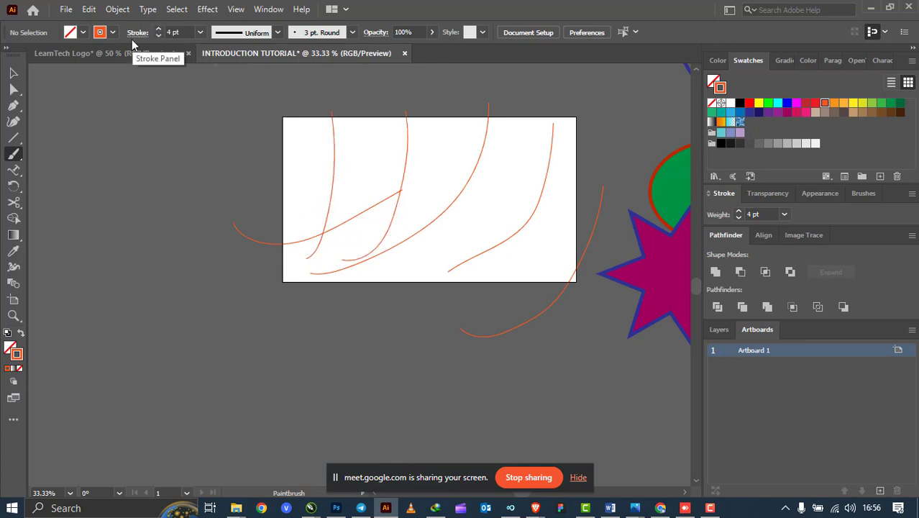
pyautogui.moveTo(378, 139)
pyautogui.mouseDown()
pyautogui.moveTo(339, 202)
pyautogui.moveTo(254, 251)
pyautogui.mouseUp()
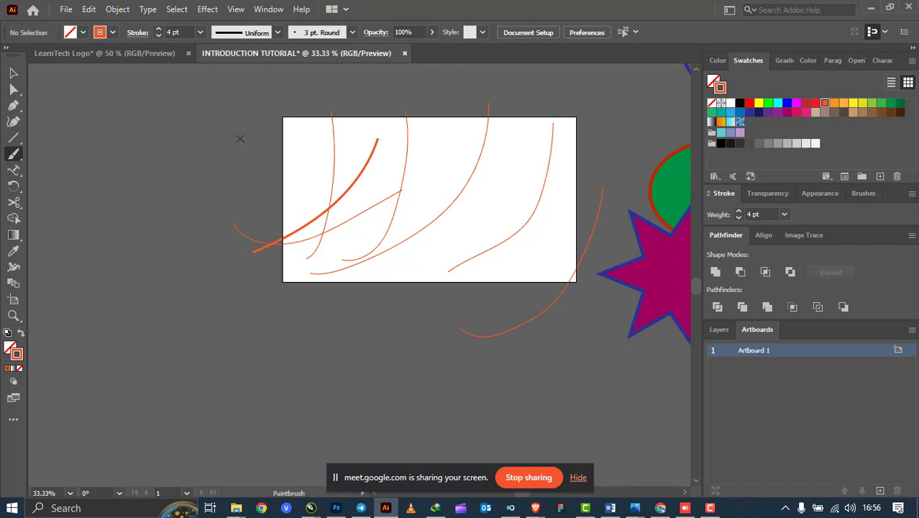
# Set the brush stroke weight to 20 pt and paint five thick curved strokes running across the artboard's lower edge.
pyautogui.click(158, 28)
pyautogui.click(158, 28)
pyautogui.click(158, 29)
pyautogui.click(158, 29)
pyautogui.click(158, 29)
pyautogui.click(159, 35)
pyautogui.moveTo(459, 147); pyautogui.dragTo(314, 314)
pyautogui.moveTo(490, 193); pyautogui.dragTo(426, 320)
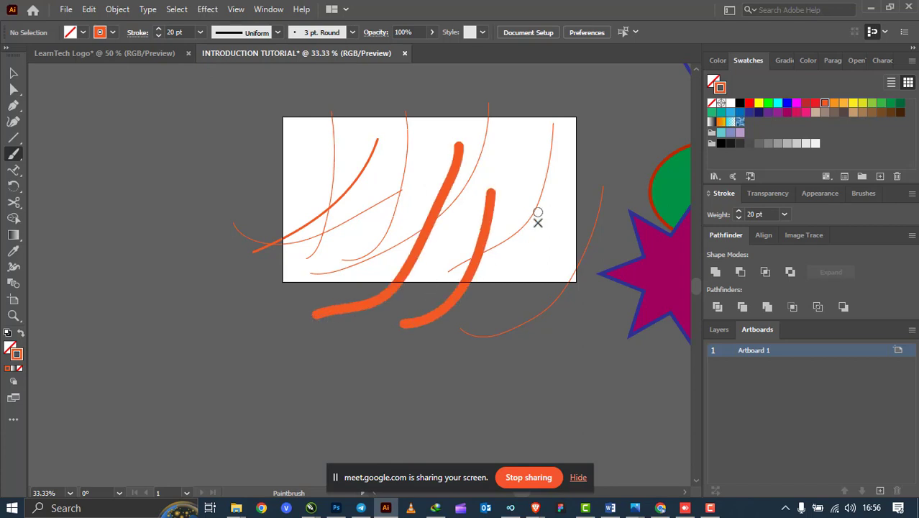
pyautogui.moveTo(539, 214); pyautogui.dragTo(424, 350)
pyautogui.moveTo(577, 225); pyautogui.dragTo(495, 370)
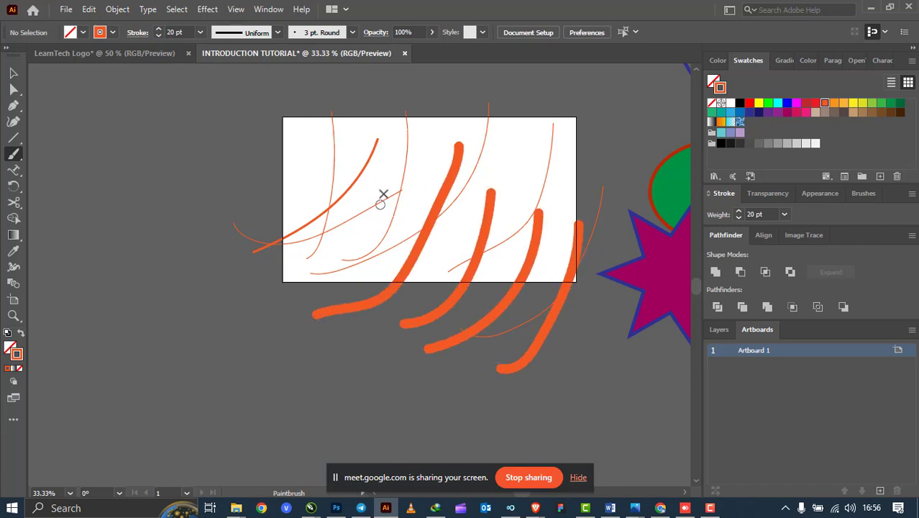
pyautogui.moveTo(382, 203); pyautogui.dragTo(231, 278)
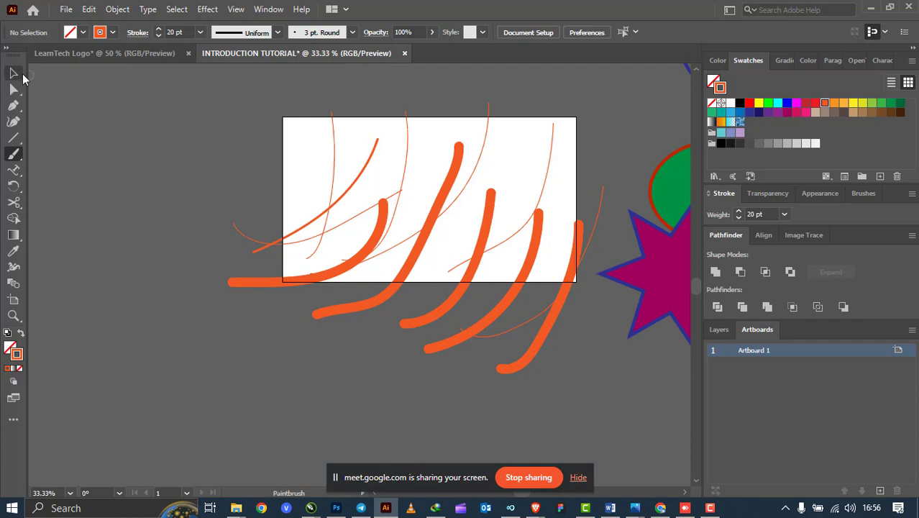
# Delete all the orange brush strokes, including the thick one at the artboard's lower right corner.
pyautogui.click(13, 73)
pyautogui.moveTo(216, 160)
pyautogui.mouseDown()
pyautogui.moveTo(509, 345)
pyautogui.moveTo(511, 357)
pyautogui.mouseUp()
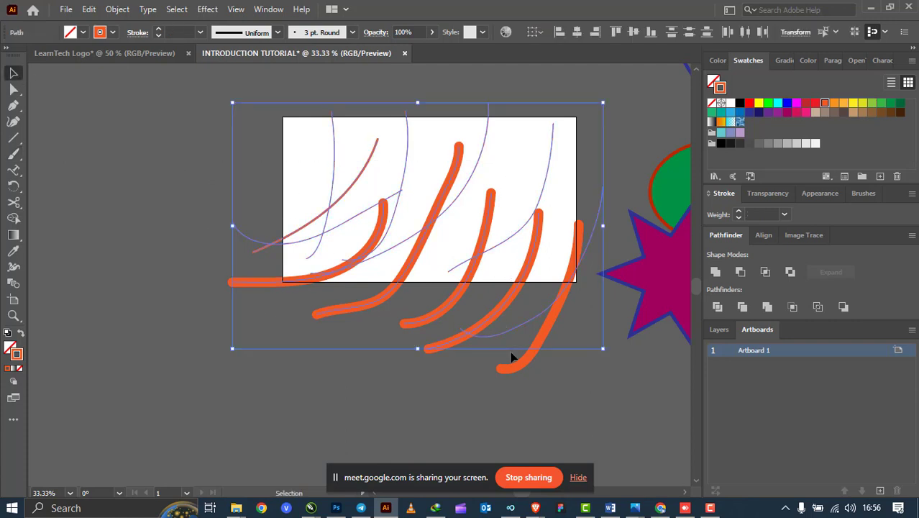
pyautogui.press('Delete')
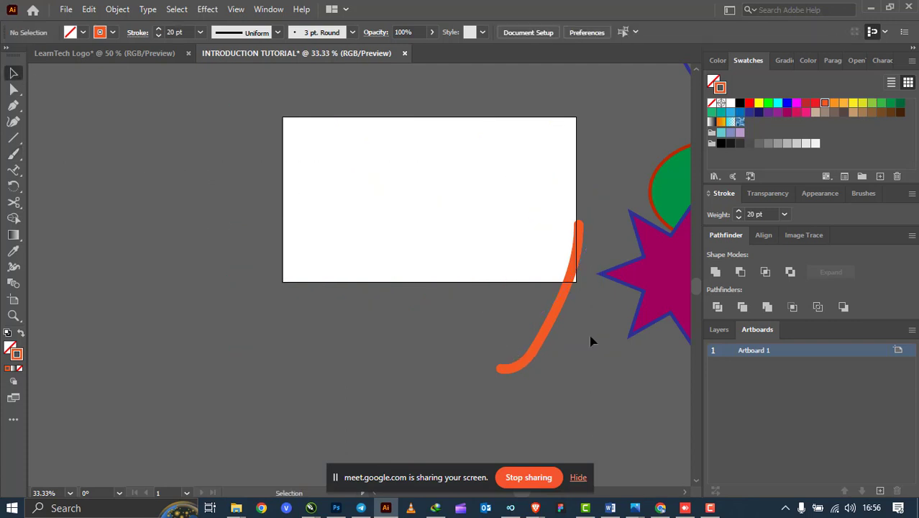
pyautogui.click(542, 346)
pyautogui.press('Delete')
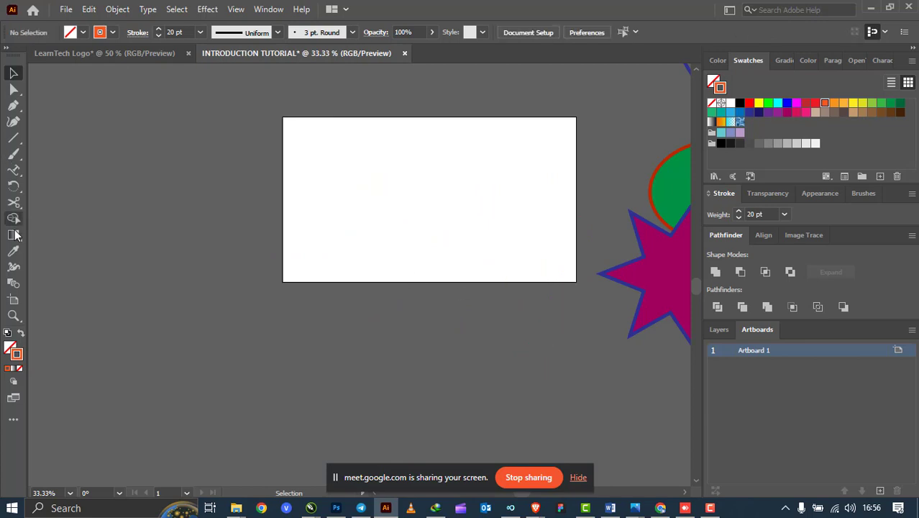
# Move the seven-pointed star down and to the left, just below the artboard's lower right corner.
pyautogui.click(15, 188)
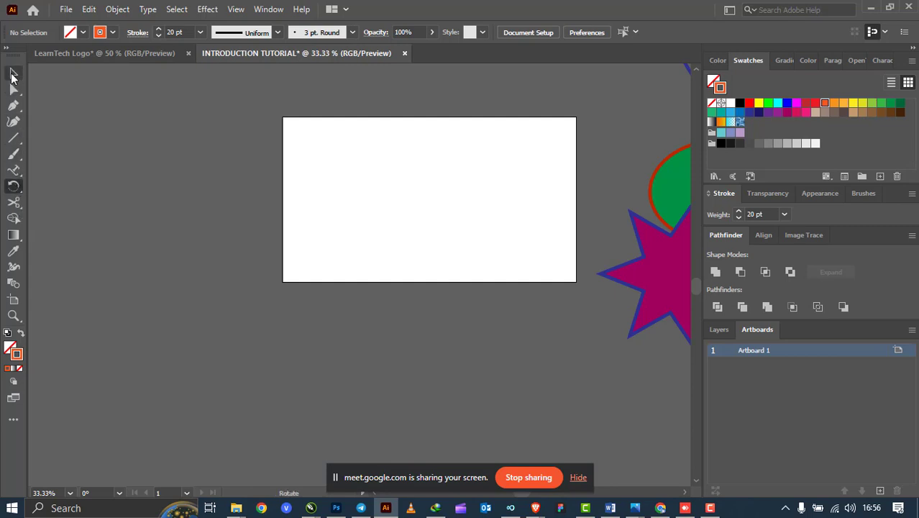
pyautogui.click(11, 75)
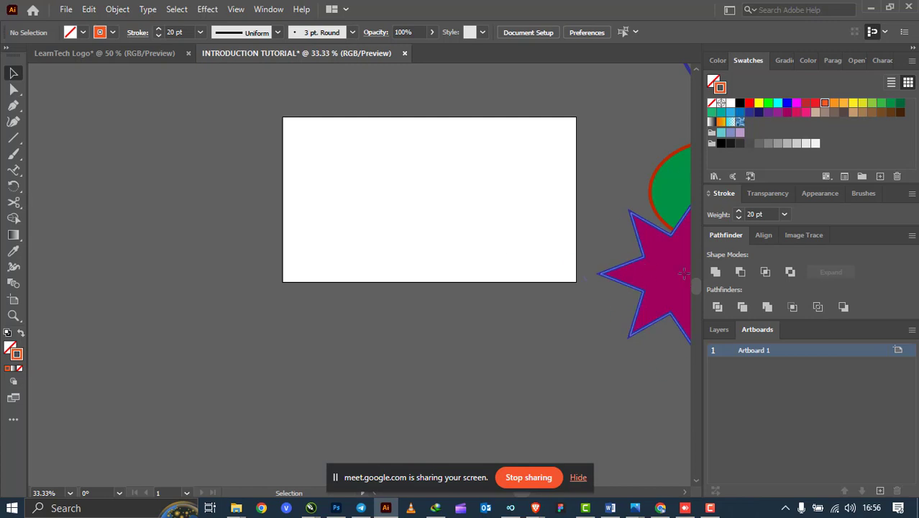
pyautogui.moveTo(667, 275); pyautogui.dragTo(590, 327)
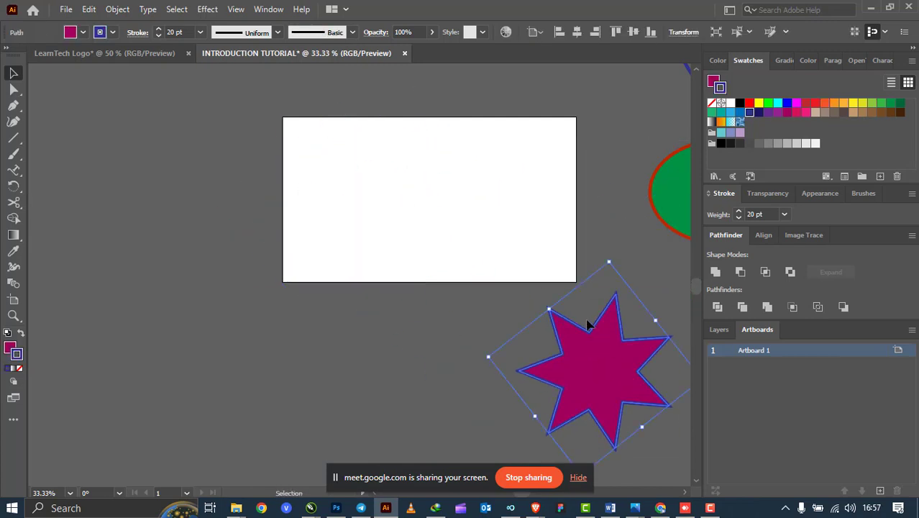
# Move the orange rectangle from the shape group onto the upper left part of the artboard.
pyautogui.scroll(-3, 588, 325)
pyautogui.click(652, 231)
pyautogui.moveTo(653, 231); pyautogui.dragTo(479, 257)
pyautogui.scroll(3, 474, 282)
pyautogui.moveTo(491, 212); pyautogui.dragTo(520, 243)
pyautogui.scroll(-2, 466, 241)
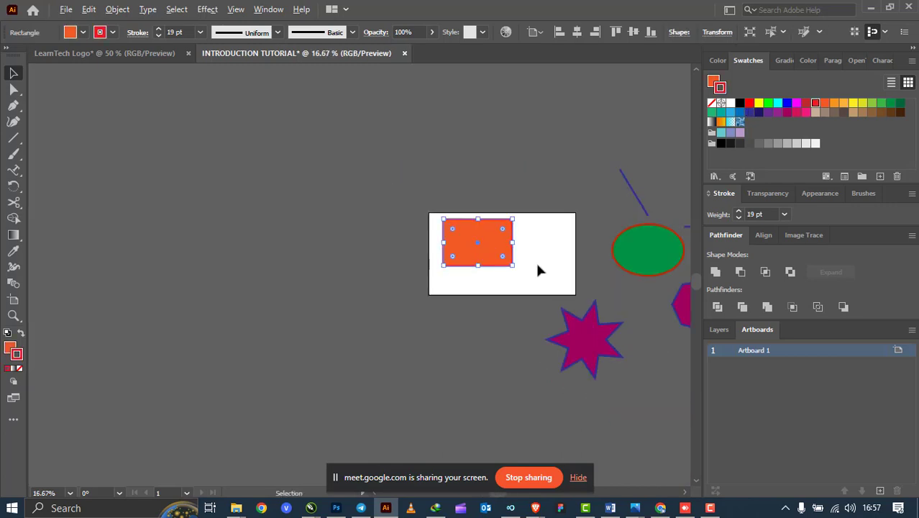
pyautogui.scroll(3, 538, 270)
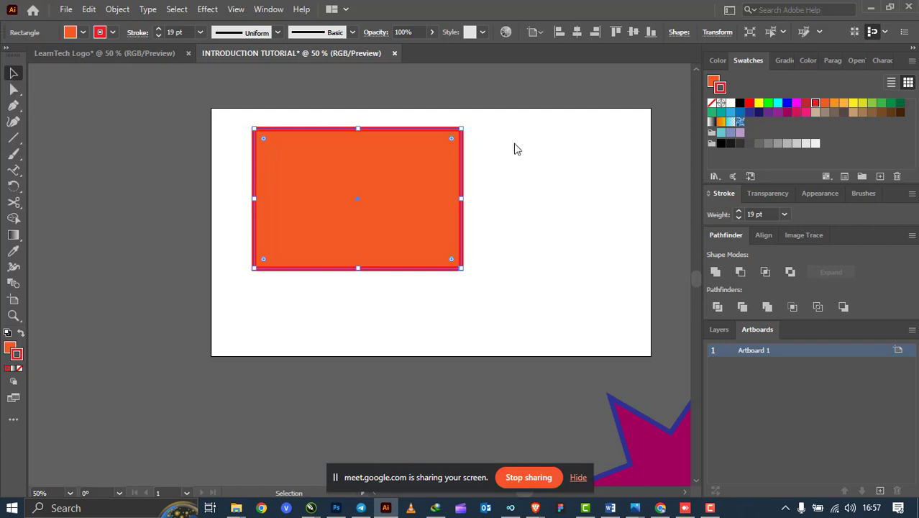
# Give the orange rectangle a magenta stroke and change its fill to blue.
pyautogui.click(787, 103)
pyautogui.click(798, 105)
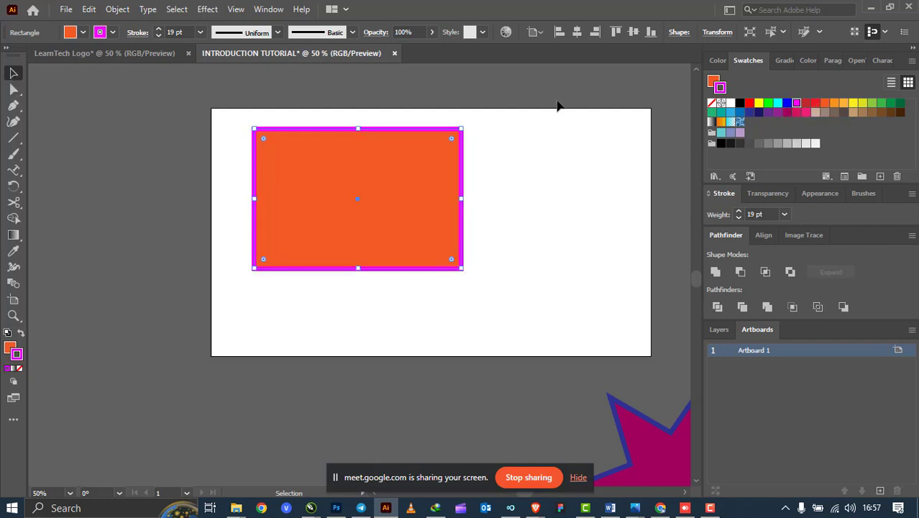
pyautogui.click(83, 34)
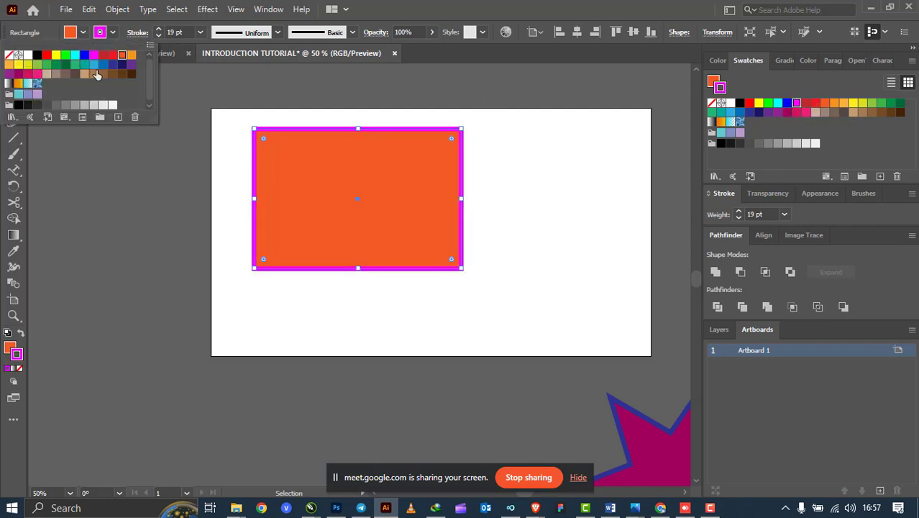
pyautogui.click(103, 64)
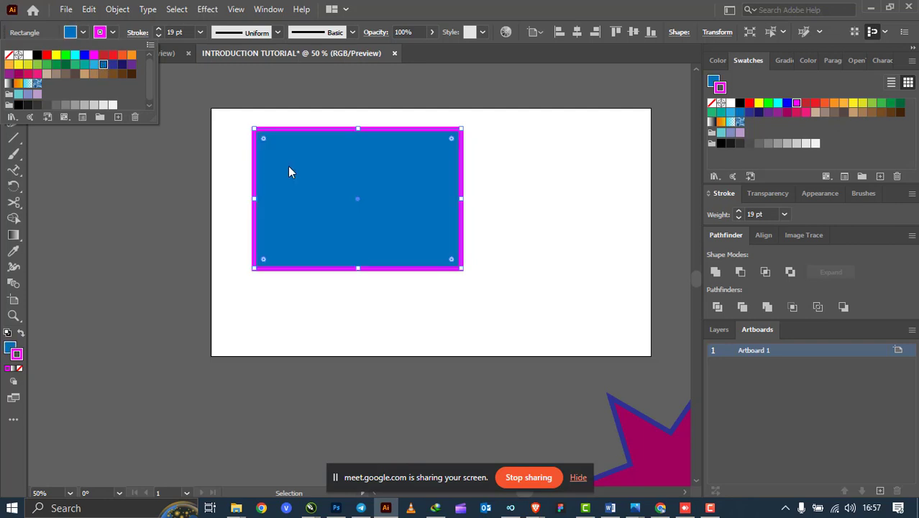
pyautogui.click(357, 322)
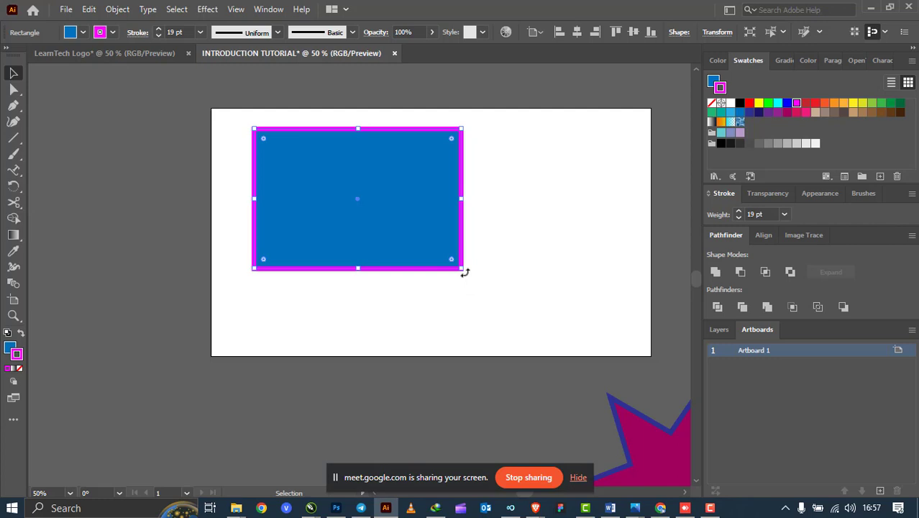
# Demonstrate rotating the blue rectangle freely from its corners, bring it back to level and deselect it.
pyautogui.moveTo(465, 272); pyautogui.dragTo(529, 264)
pyautogui.moveTo(465, 124); pyautogui.dragTo(356, 133)
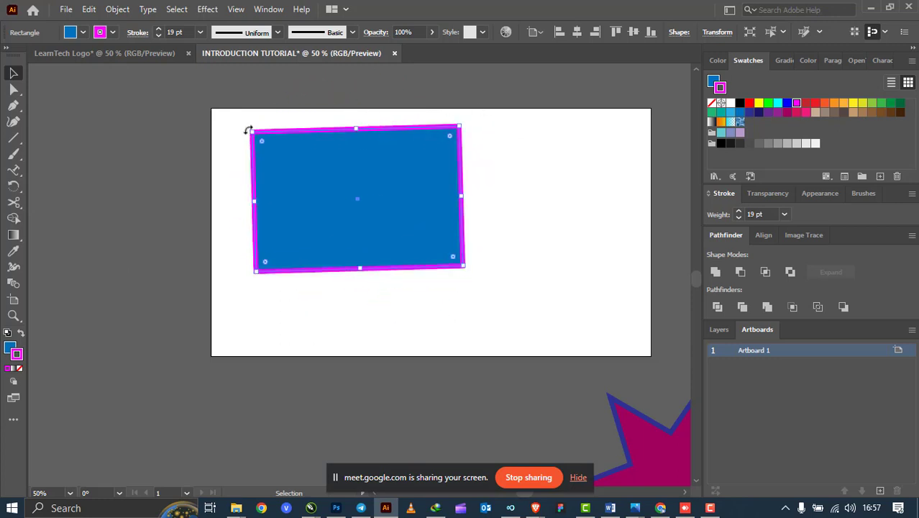
pyautogui.moveTo(248, 132)
pyautogui.mouseDown()
pyautogui.moveTo(328, 86)
pyautogui.moveTo(255, 156)
pyautogui.moveTo(269, 129)
pyautogui.moveTo(265, 138)
pyautogui.mouseUp()
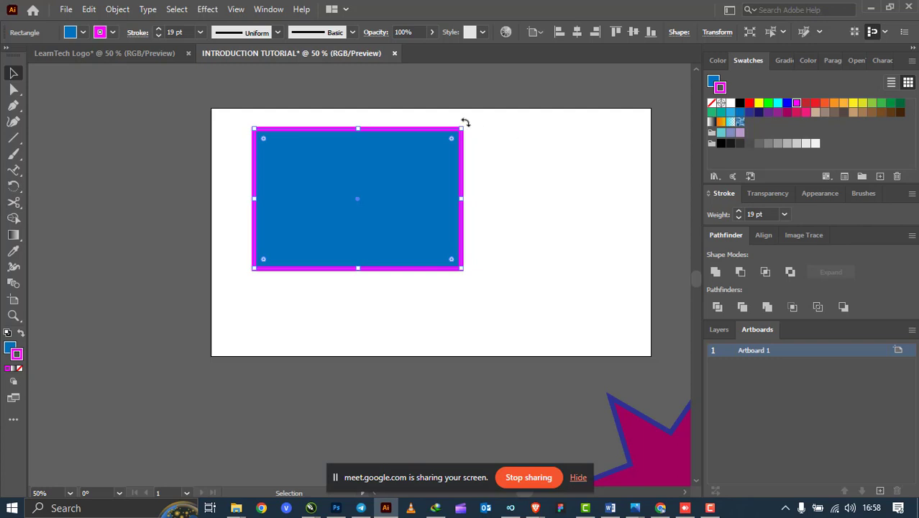
pyautogui.moveTo(465, 123)
pyautogui.mouseDown()
pyautogui.moveTo(478, 250)
pyautogui.moveTo(474, 118)
pyautogui.mouseUp()
pyautogui.click(245, 209)
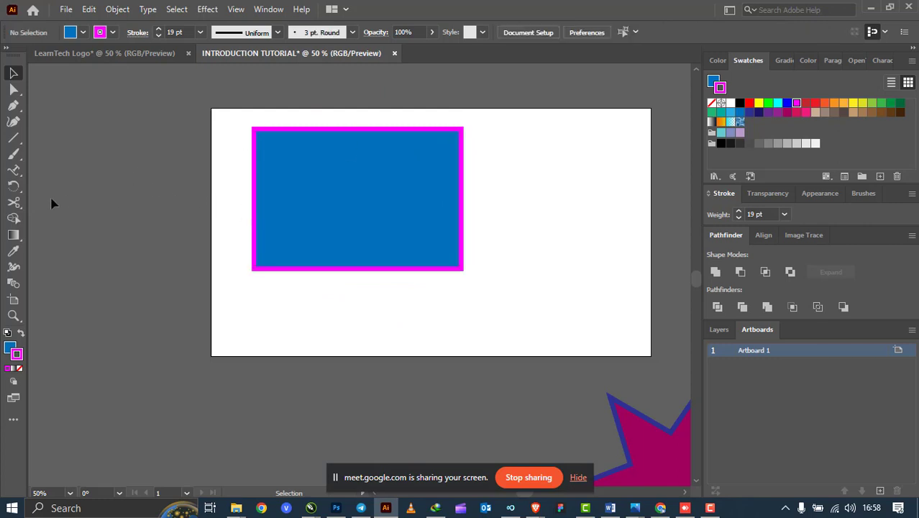
# Move the blue rectangle slightly down to the artboard's left edge and point out the Shape Builder tool.
pyautogui.click(14, 218)
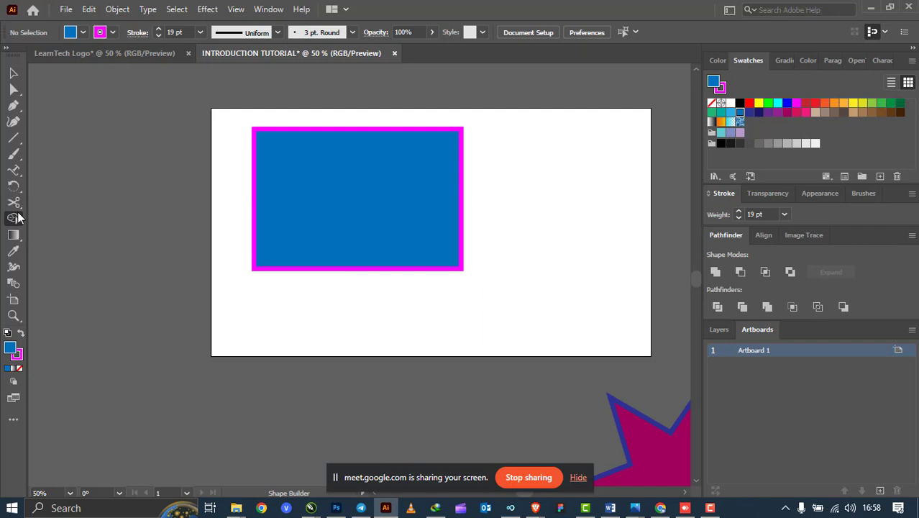
pyautogui.press('v')
pyautogui.moveTo(331, 230); pyautogui.dragTo(297, 242)
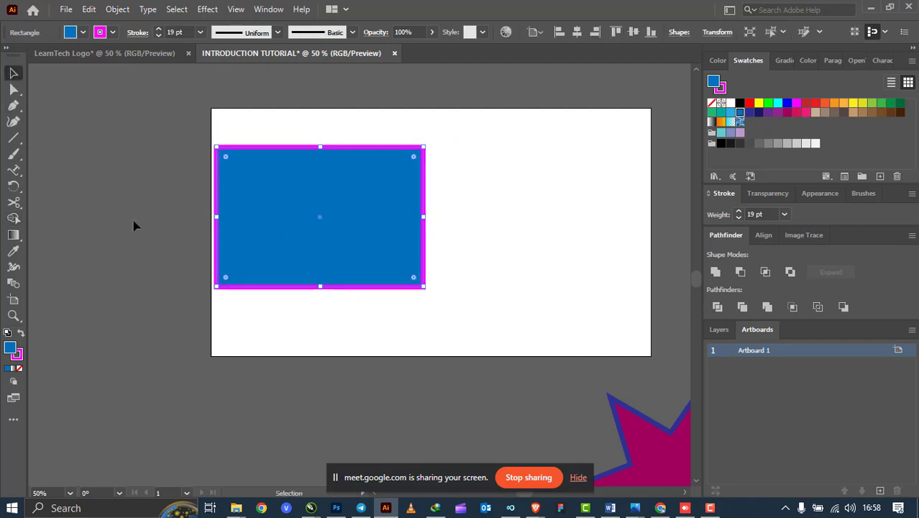
pyautogui.click(9, 221)
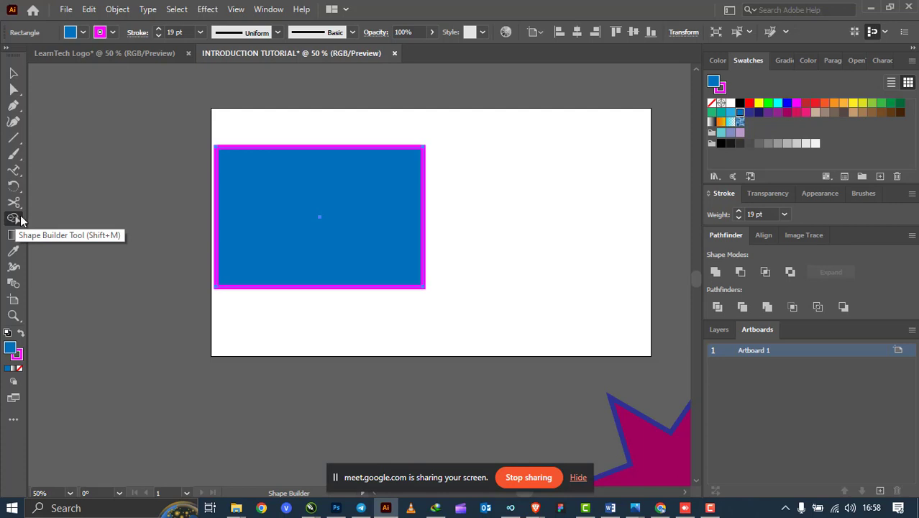
pyautogui.click(13, 73)
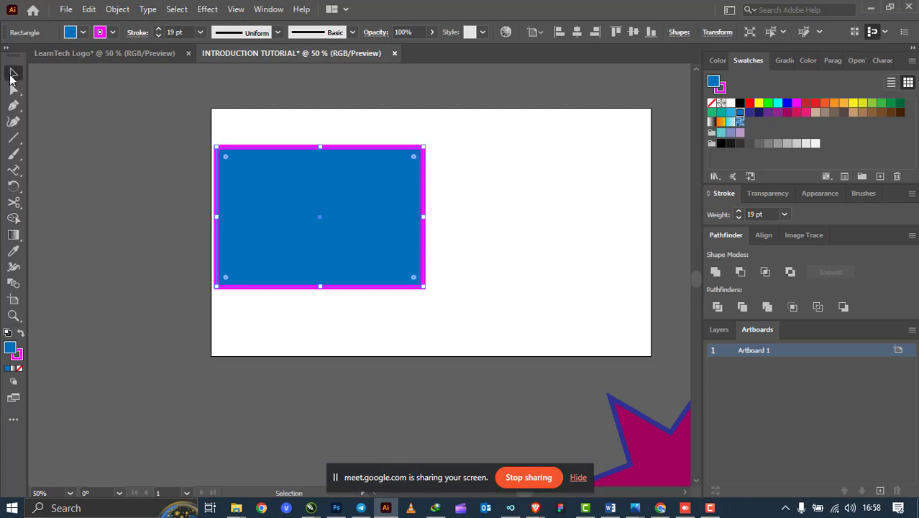
# Move the seven-pointed star onto the artboard so it overlaps the lower right part of the blue rectangle, and deselect it.
pyautogui.scroll(-1, 95, 216)
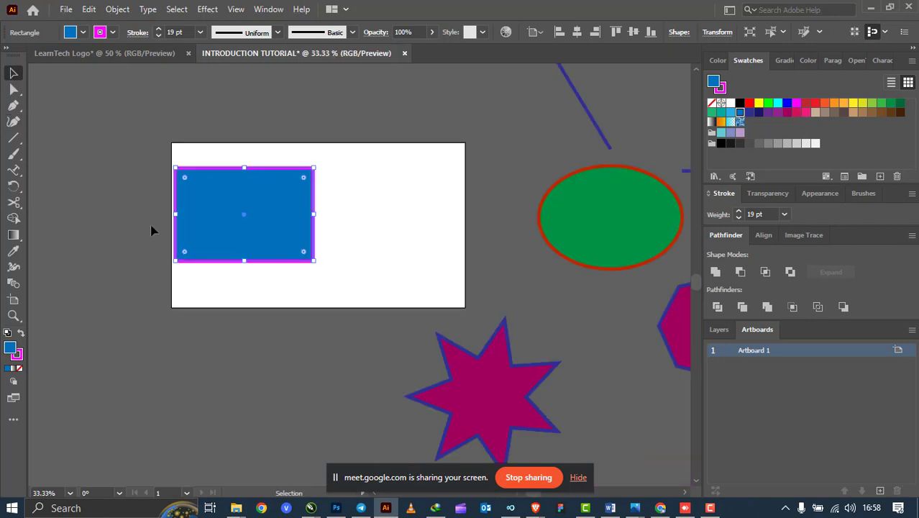
pyautogui.scroll(2, 151, 230)
pyautogui.scroll(-4, 181, 211)
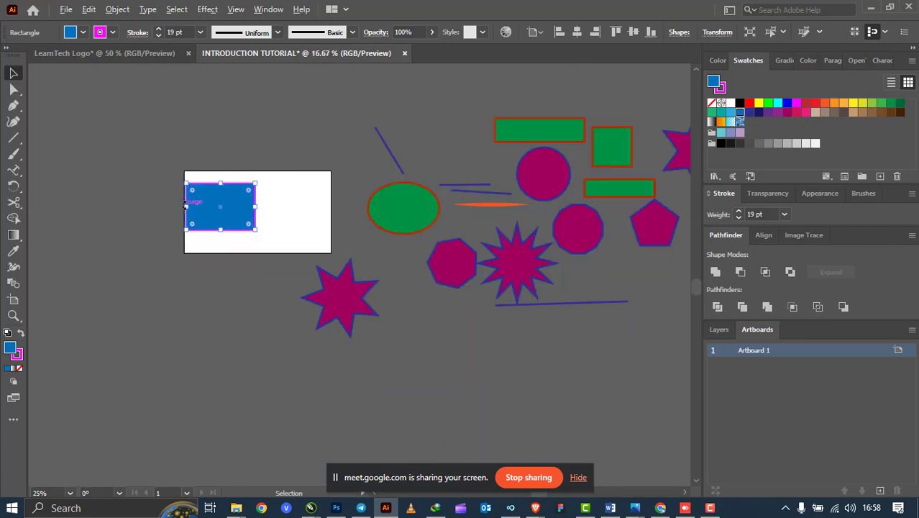
pyautogui.scroll(1, 185, 205)
pyautogui.moveTo(426, 328); pyautogui.dragTo(278, 223)
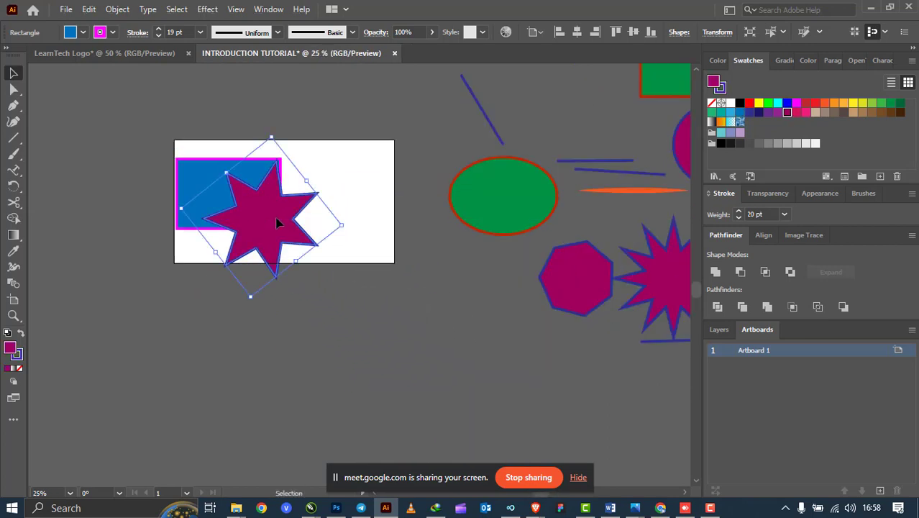
pyautogui.click(335, 210)
pyautogui.scroll(-2, 264, 214)
pyautogui.scroll(3, 248, 211)
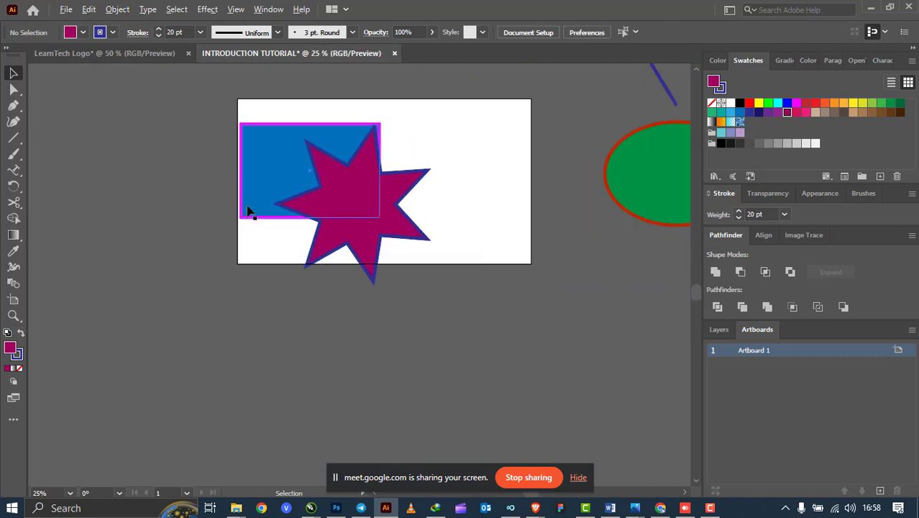
pyautogui.scroll(1, 301, 212)
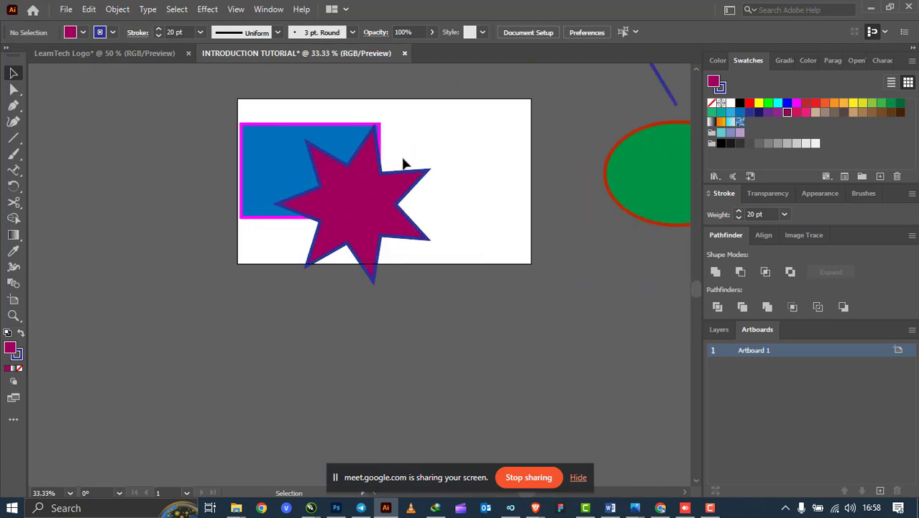
# Demonstrate selecting the rectangle and star together with a selection marquee, clearing the selection each time.
pyautogui.moveTo(426, 108); pyautogui.dragTo(293, 243)
pyautogui.click(440, 126)
pyautogui.click(308, 226)
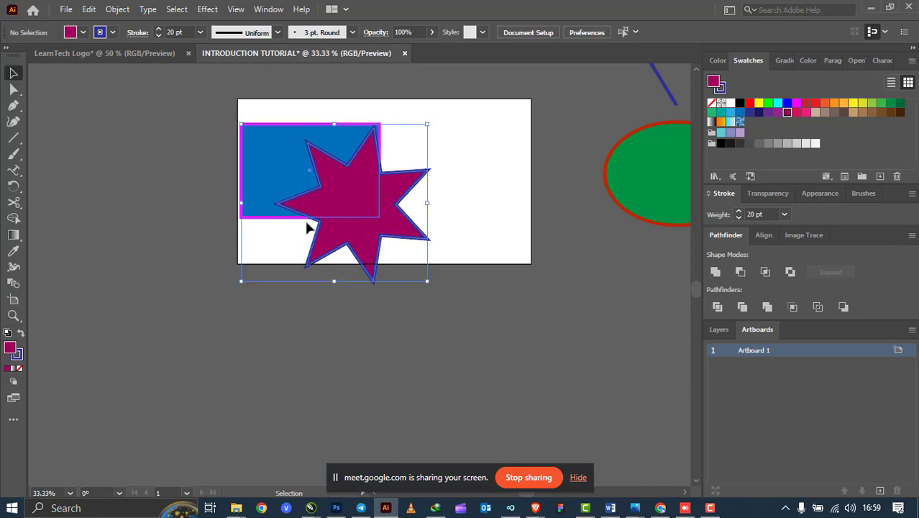
pyautogui.scroll(-1, 281, 234)
pyautogui.scroll(-1, 281, 236)
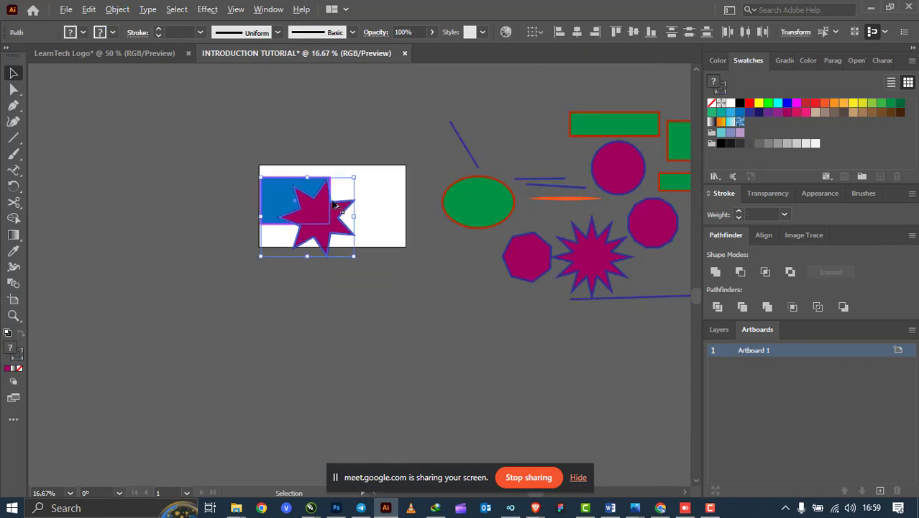
pyautogui.scroll(1, 328, 197)
pyautogui.scroll(-1, 301, 224)
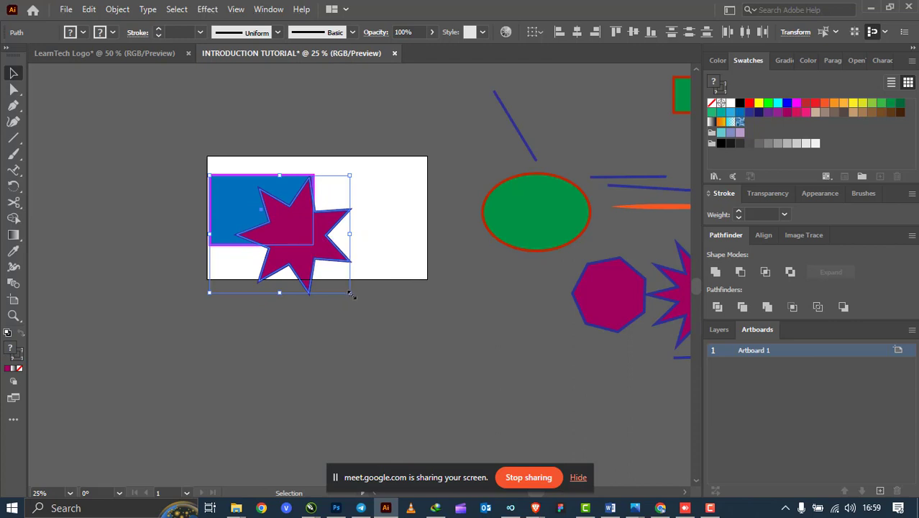
pyautogui.click(358, 258)
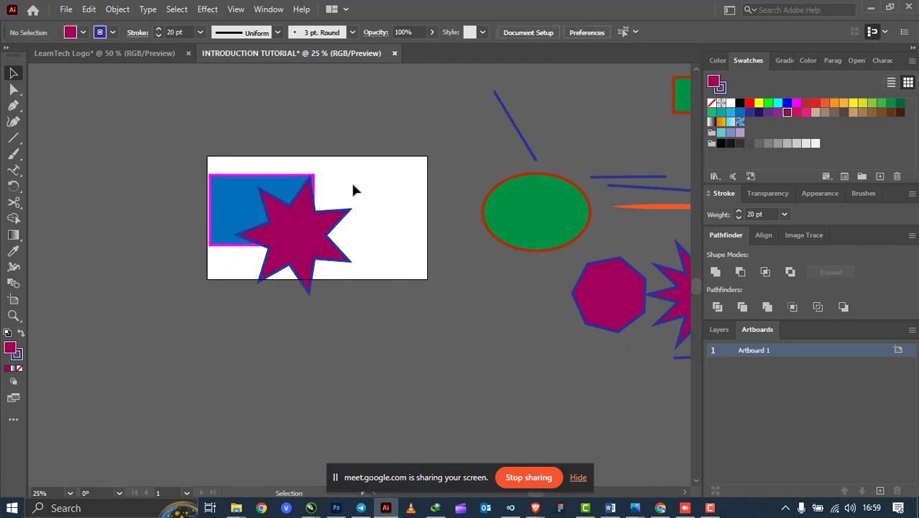
pyautogui.moveTo(209, 175); pyautogui.dragTo(346, 258)
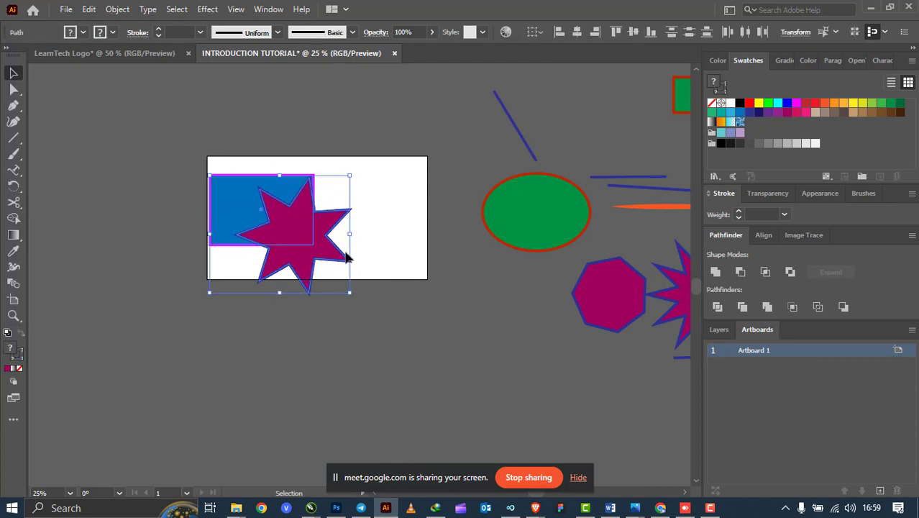
pyautogui.click(376, 211)
# Select both the blue rectangle and the star, scale them down together until the star fits inside the artboard, and deselect them.
pyautogui.click(224, 201)
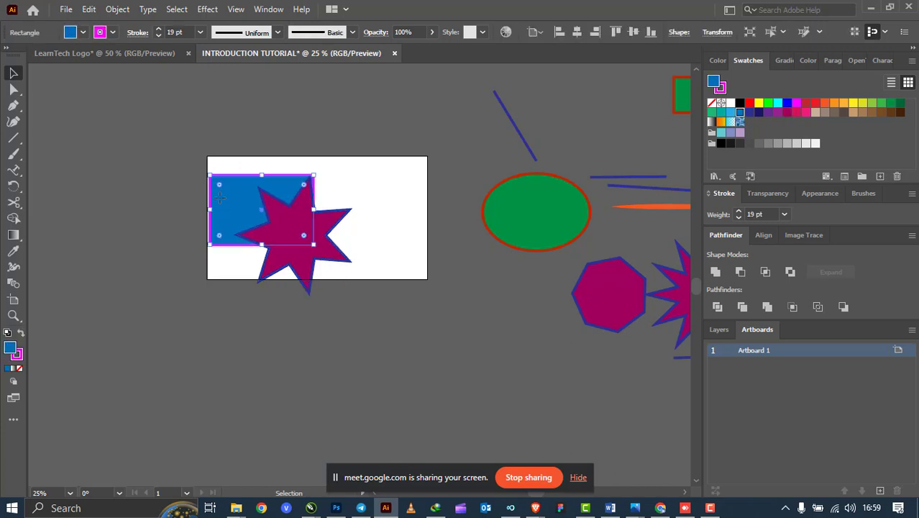
pyautogui.keyDown('shift'); pyautogui.click(333, 252); pyautogui.keyUp('shift')
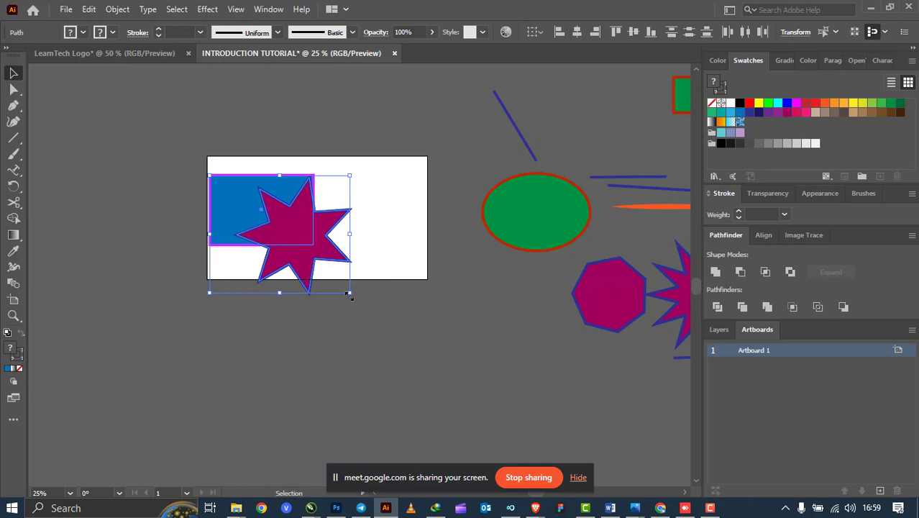
pyautogui.moveTo(350, 295); pyautogui.dragTo(297, 244)
pyautogui.click(311, 249)
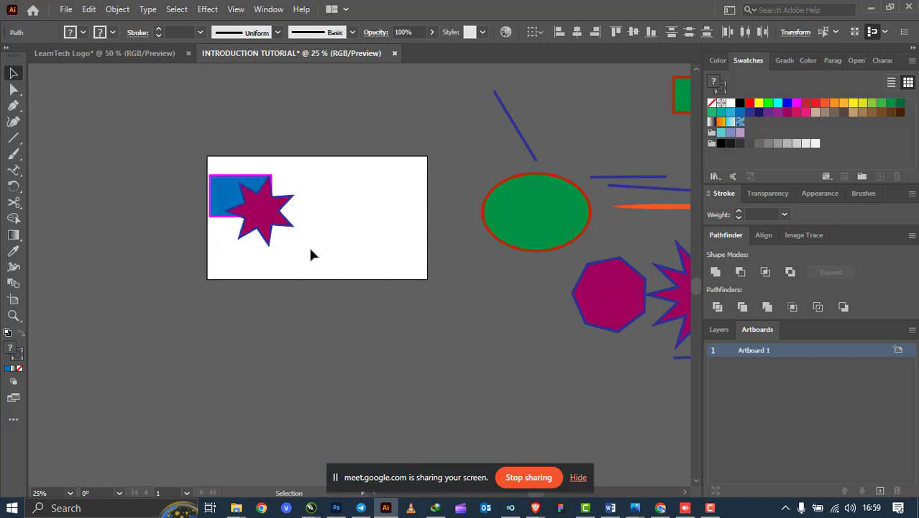
# Select the reduced star alone, clear it, enclose both reduced shapes in one marquee selection, and deselect them.
pyautogui.click(279, 221)
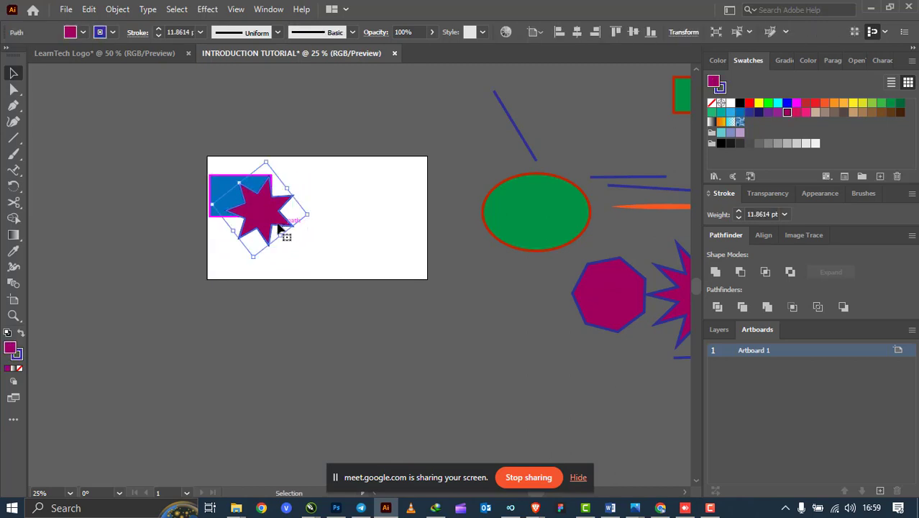
pyautogui.scroll(4, 251, 222)
pyautogui.scroll(-3, 335, 220)
pyautogui.scroll(1, 298, 199)
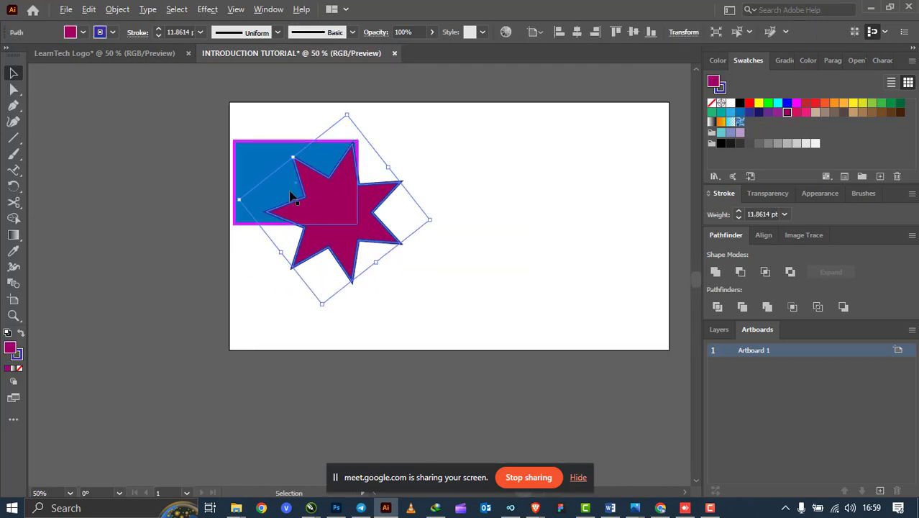
pyautogui.click(436, 183)
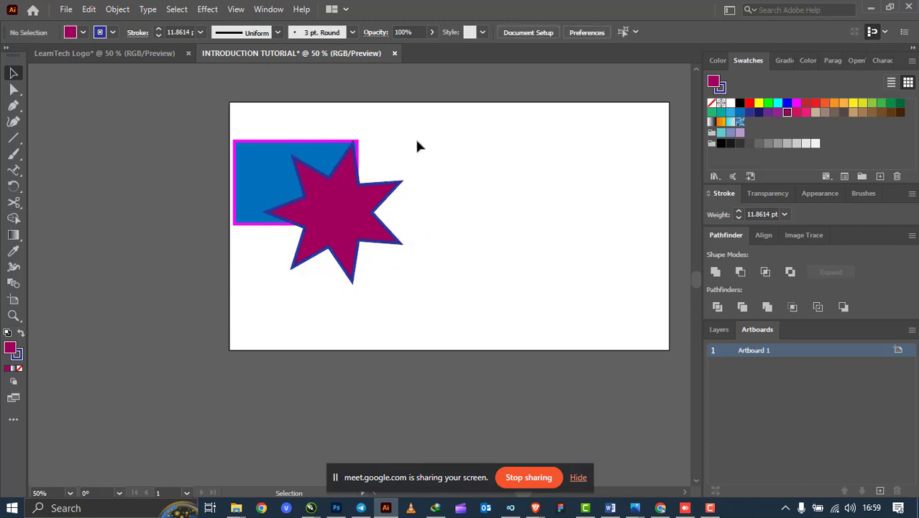
pyautogui.moveTo(423, 124); pyautogui.dragTo(230, 335)
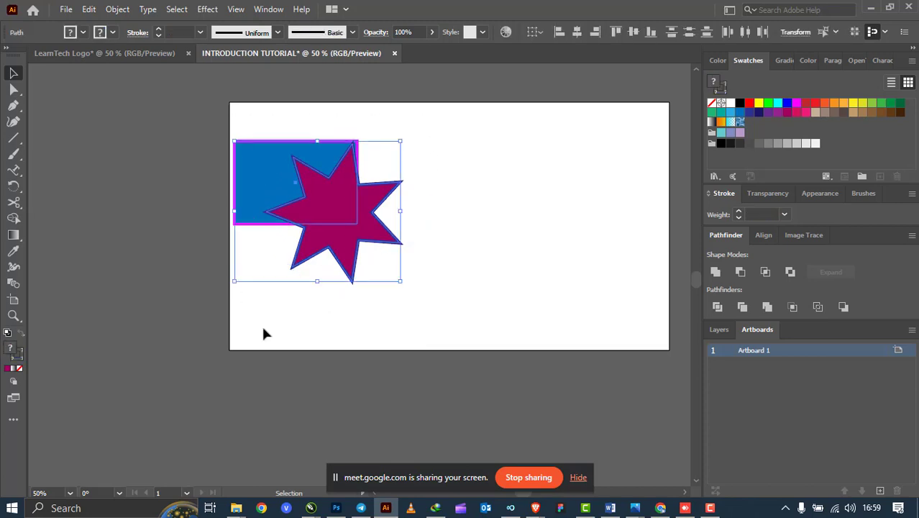
pyautogui.click(487, 210)
# Select both the blue rectangle and the star and merge them into one shape with the Shape Builder tool.
pyautogui.click(258, 162)
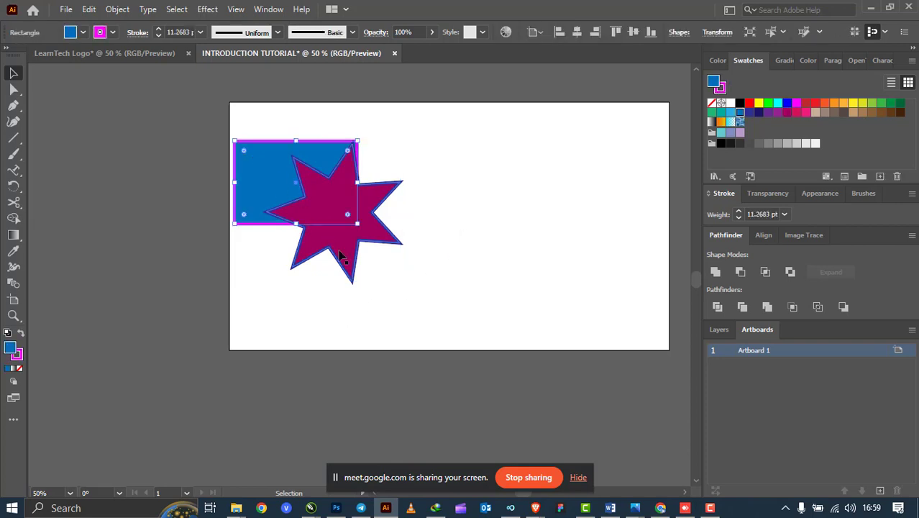
pyautogui.keyDown('shift'); pyautogui.click(387, 238); pyautogui.keyUp('shift')
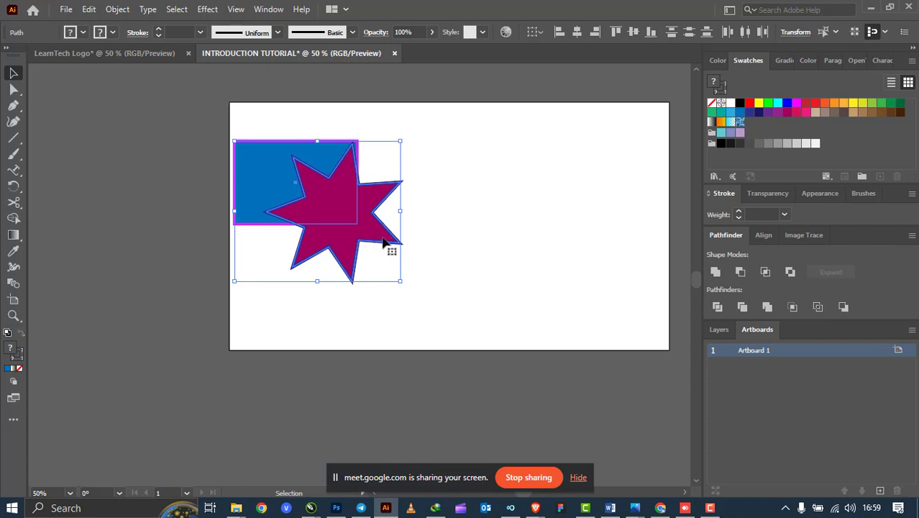
pyautogui.click(10, 220)
pyautogui.click(13, 219)
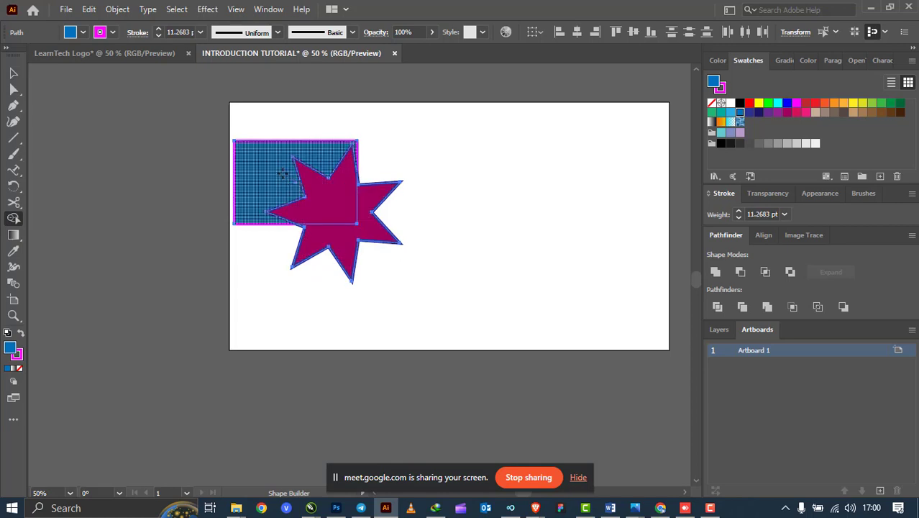
pyautogui.moveTo(282, 173); pyautogui.dragTo(312, 197)
pyautogui.moveTo(353, 224); pyautogui.dragTo(353, 232)
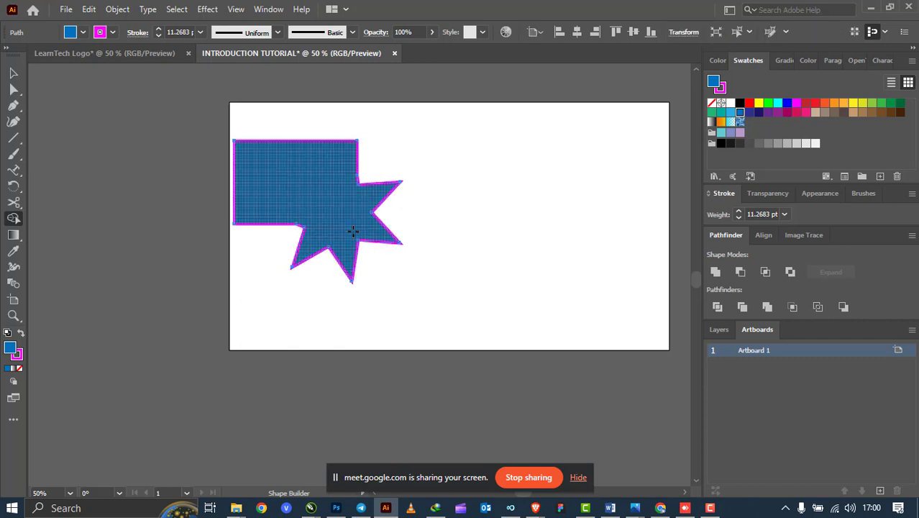
# Move the merged shape around the artboard as one object and change its fill to red.
pyautogui.click(13, 72)
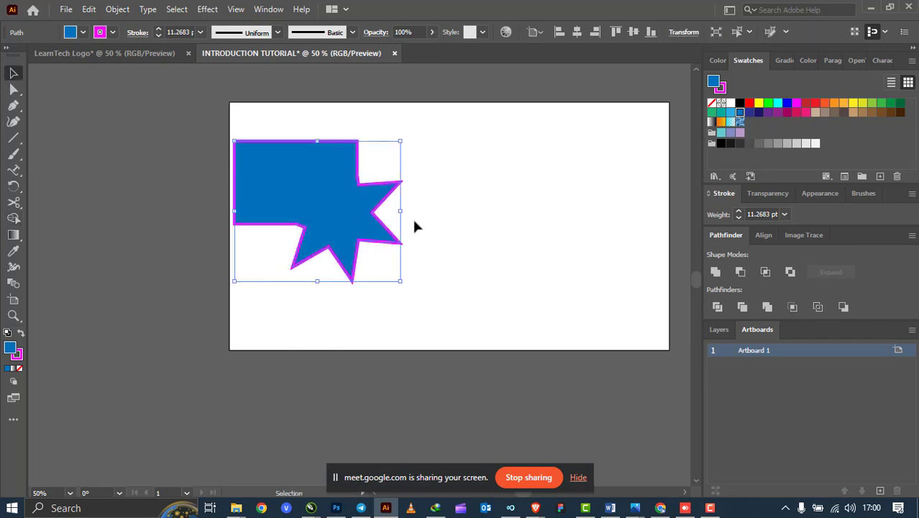
pyautogui.moveTo(316, 200); pyautogui.dragTo(372, 196)
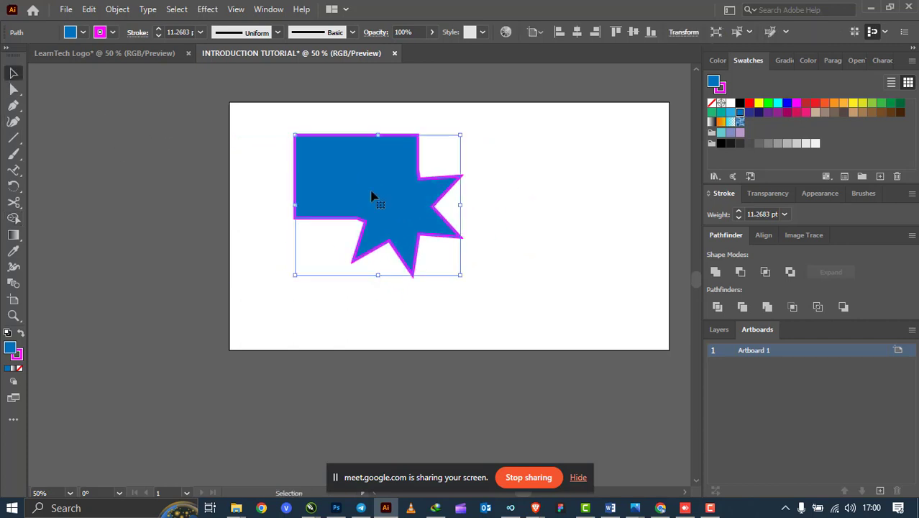
pyautogui.click(750, 103)
pyautogui.hotkey('ctrl', 'shift', 'a')
pyautogui.click(412, 207)
pyautogui.moveTo(343, 185); pyautogui.dragTo(314, 202)
pyautogui.scroll(-3, 314, 234)
pyautogui.scroll(2, 337, 218)
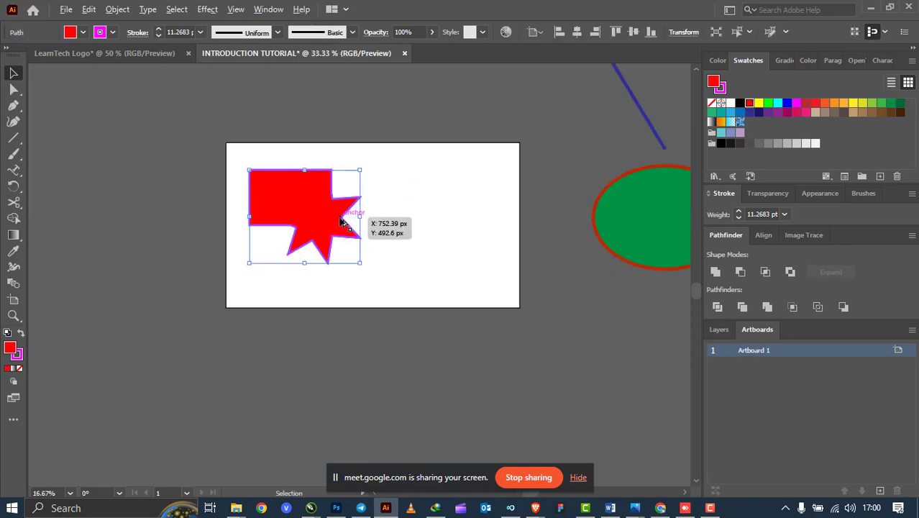
# Undo the moves, the red fill and the Shape Builder merge of the rectangle and star.
pyautogui.hotkey('ctrl', 'z')
pyautogui.hotkey('ctrl', 'z')
pyautogui.hotkey('ctrl', 'z')
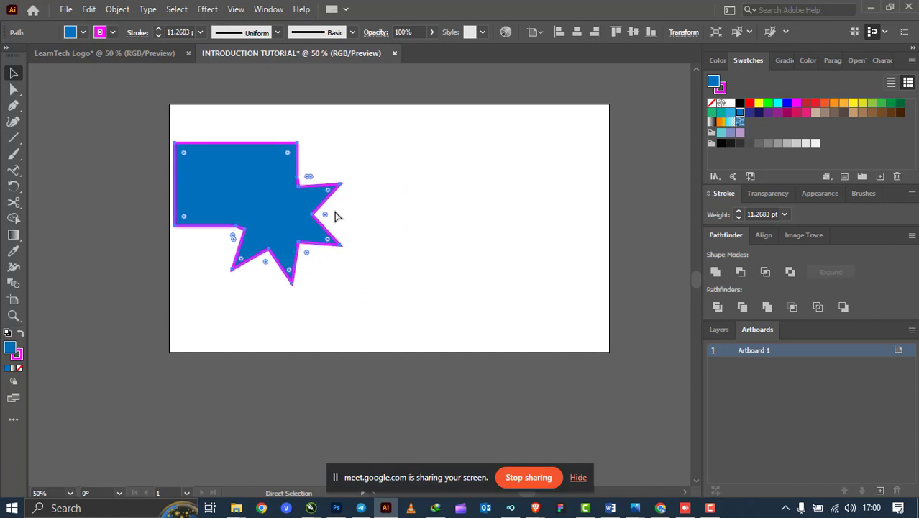
pyautogui.hotkey('ctrl', 'z')
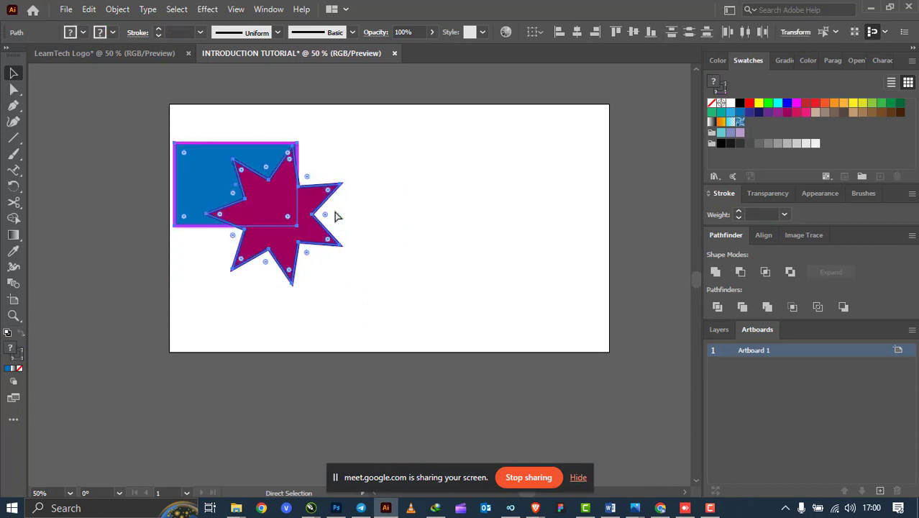
# Duplicate the overlapping rectangle and star and place the copy on the right half of the artboard.
pyautogui.click(382, 196)
pyautogui.moveTo(377, 149); pyautogui.dragTo(144, 263)
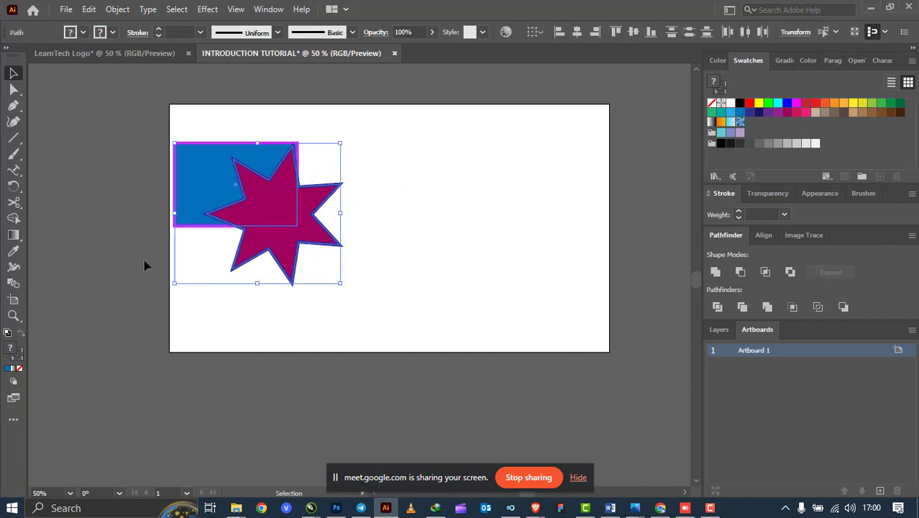
pyautogui.press('a')
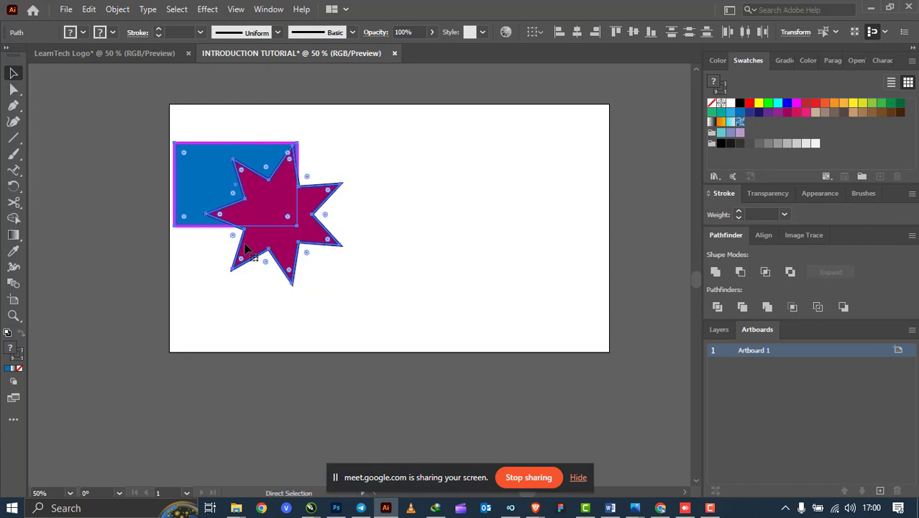
pyautogui.hotkey('ctrl', 'c')
pyautogui.hotkey('ctrl', 'v')
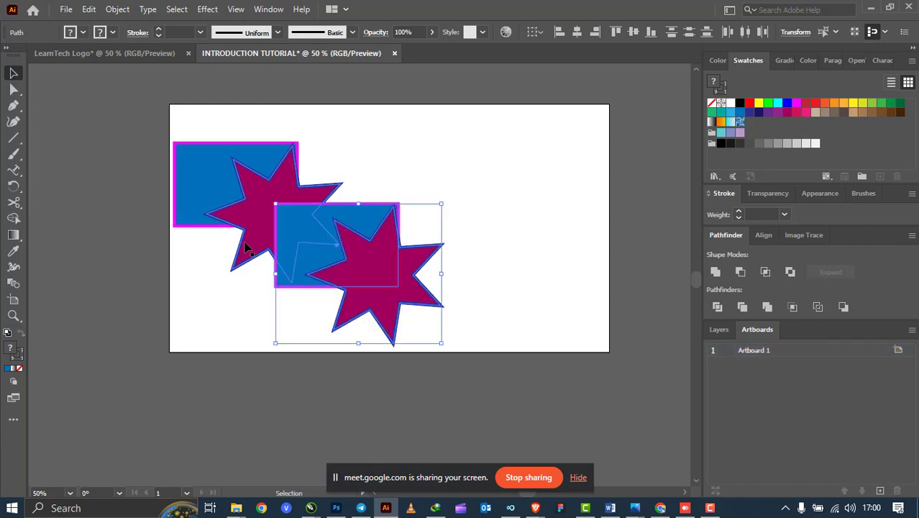
pyautogui.moveTo(362, 273); pyautogui.dragTo(504, 196)
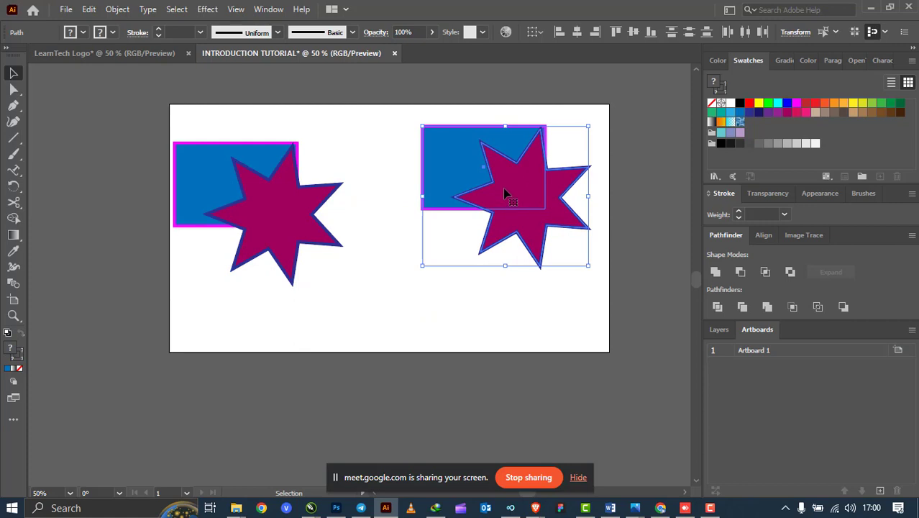
# Delete the duplicated pair and select the original rectangle and star together.
pyautogui.press('Delete')
pyautogui.moveTo(353, 123); pyautogui.dragTo(150, 281)
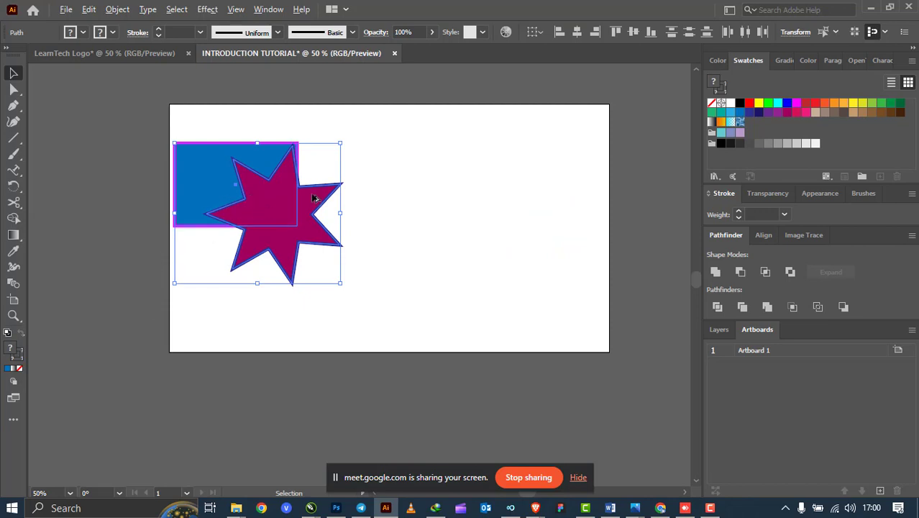
# Duplicate the overlapping rectangle and star onto the right half of the artboard and delete the copy again.
pyautogui.moveTo(251, 197); pyautogui.dragTo(463, 189)
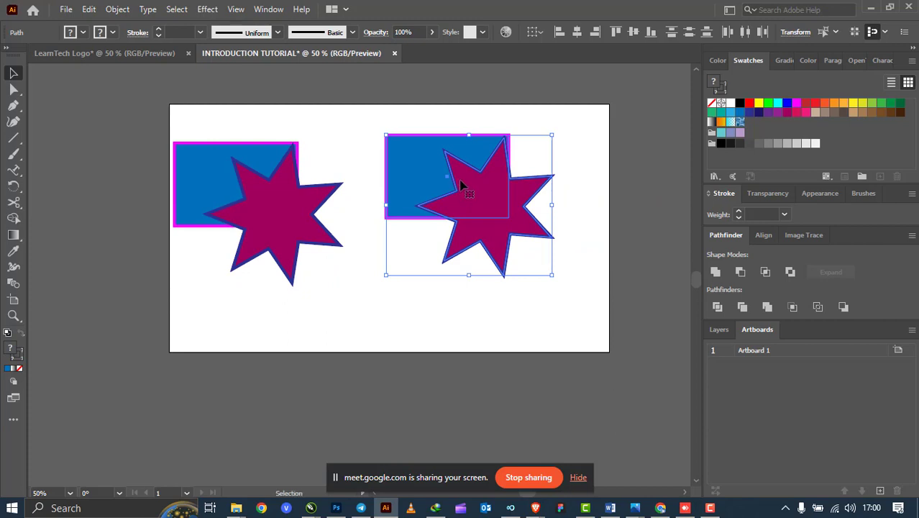
pyautogui.press('Delete')
pyautogui.moveTo(326, 173); pyautogui.dragTo(259, 270)
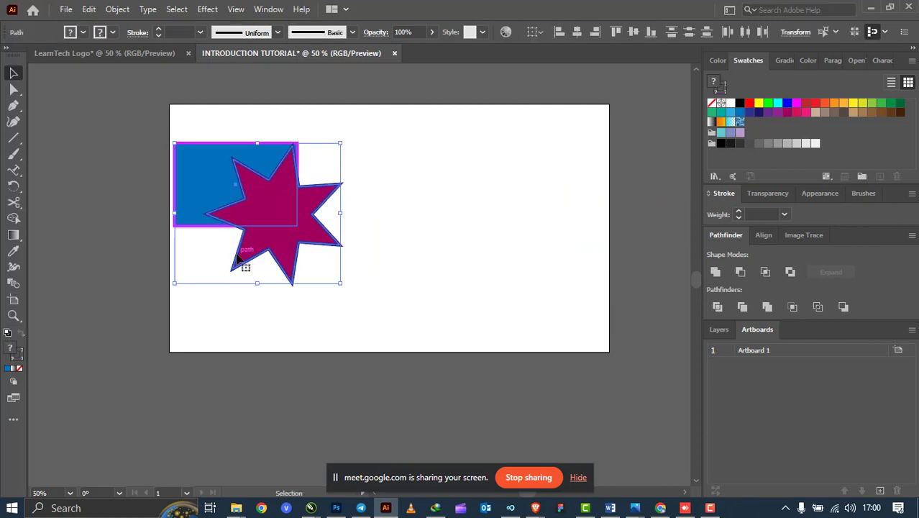
pyautogui.click(326, 209)
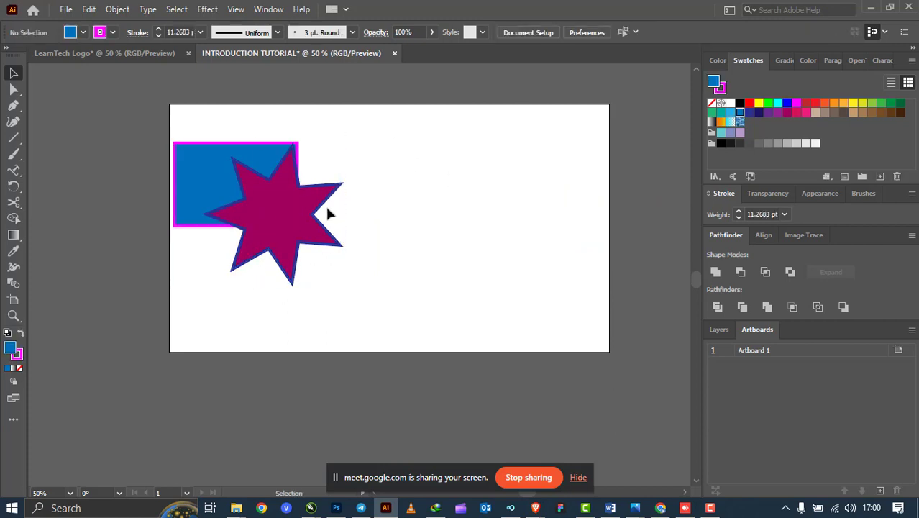
# Duplicate only the star onto the right half of the artboard and delete the copy again.
pyautogui.click(315, 216)
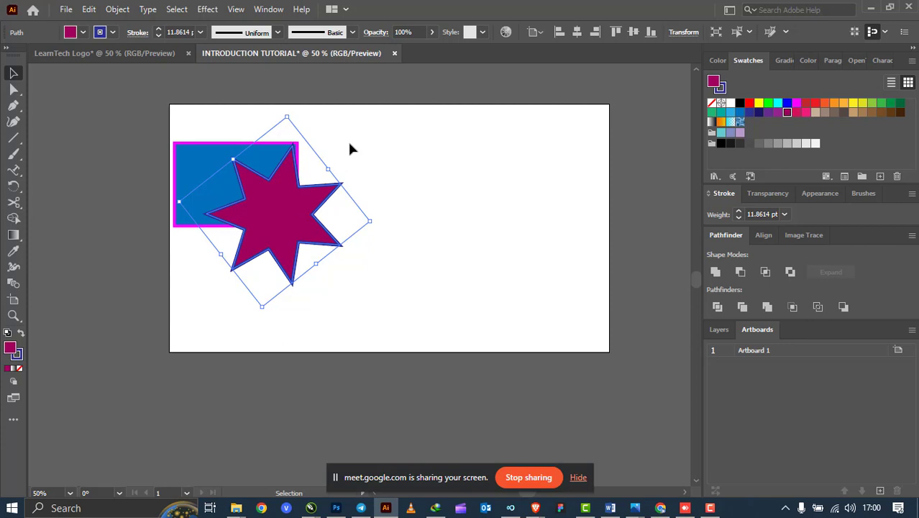
pyautogui.click(350, 148)
pyautogui.click(294, 208)
pyautogui.keyDown('alt'); pyautogui.moveTo(303, 225); pyautogui.dragTo(473, 196); pyautogui.keyUp('alt')
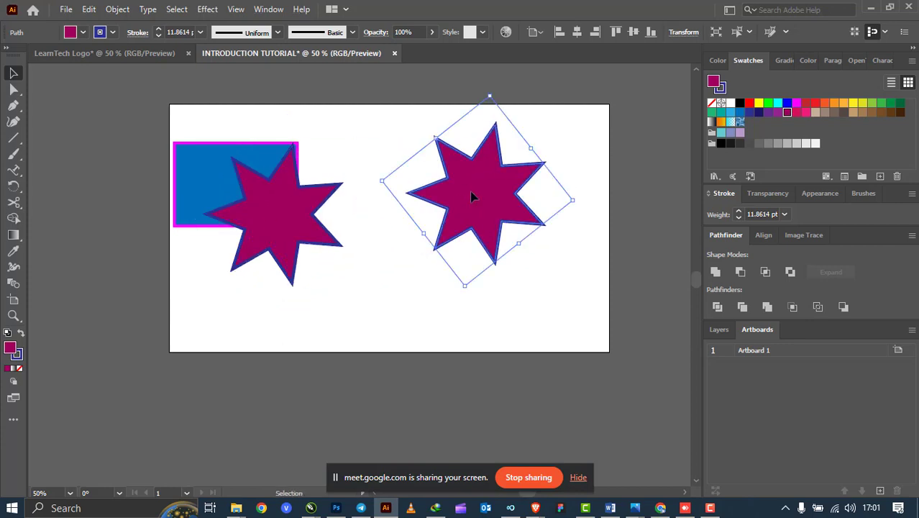
pyautogui.press('Delete')
# Select the rectangle and star together, check the Google Meet call in the browser, and return to Illustrator.
pyautogui.moveTo(383, 117); pyautogui.dragTo(194, 239)
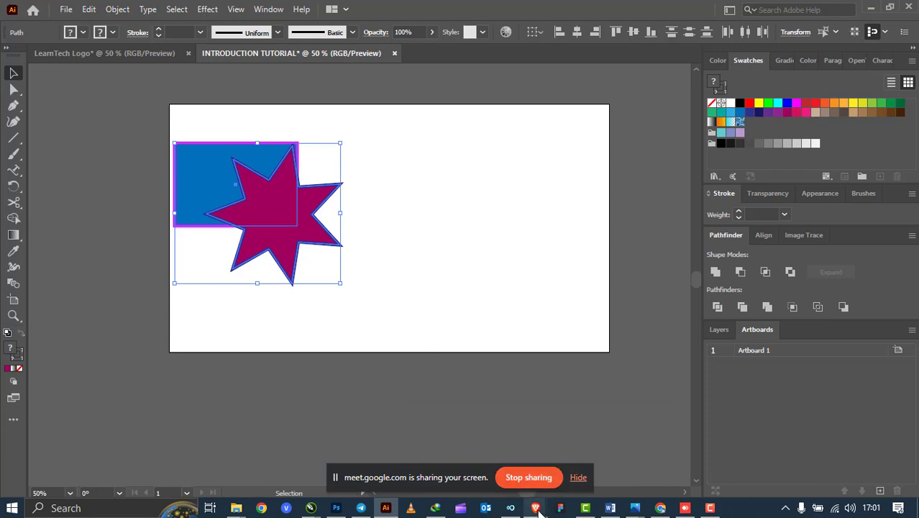
pyautogui.moveTo(537, 510)
pyautogui.click(476, 460)
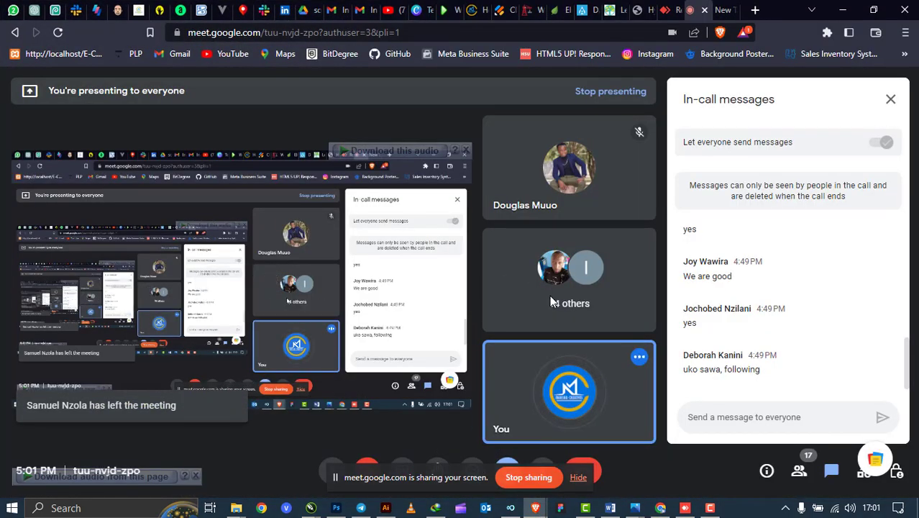
pyautogui.hotkey('alt', 'Tab')
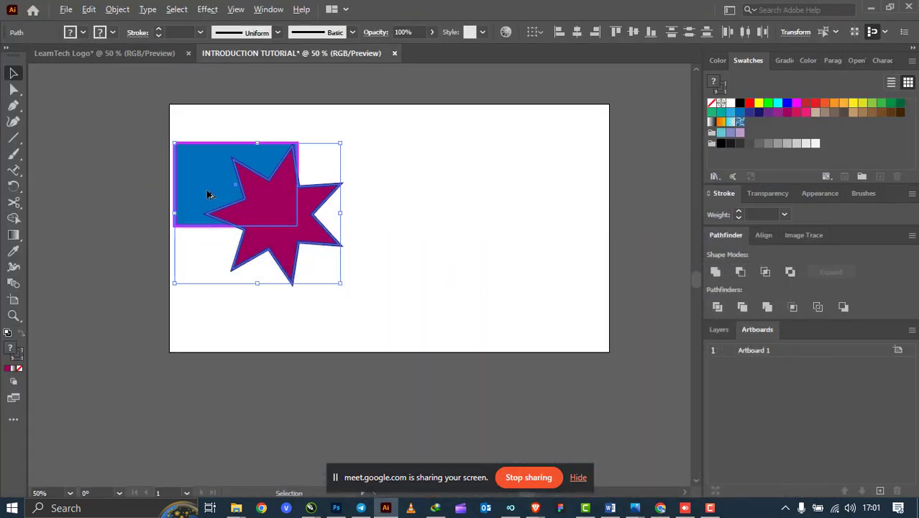
# Duplicate the selected rectangle and star horizontally onto the right half of the artboard and deselect the copy.
pyautogui.moveTo(208, 195); pyautogui.dragTo(458, 193)
pyautogui.click(369, 253)
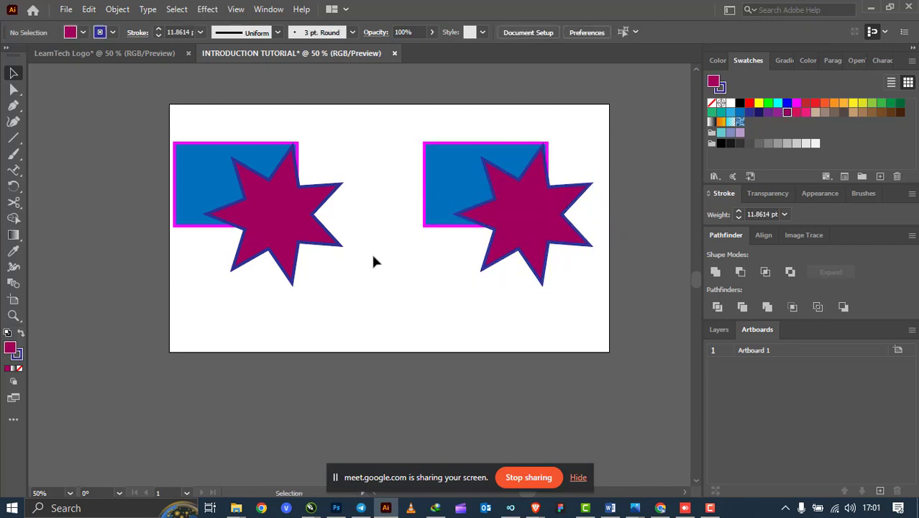
# Merge the left rectangle and star into one shape with Shape Builder and fill it with bright blue.
pyautogui.moveTo(312, 152); pyautogui.dragTo(223, 253)
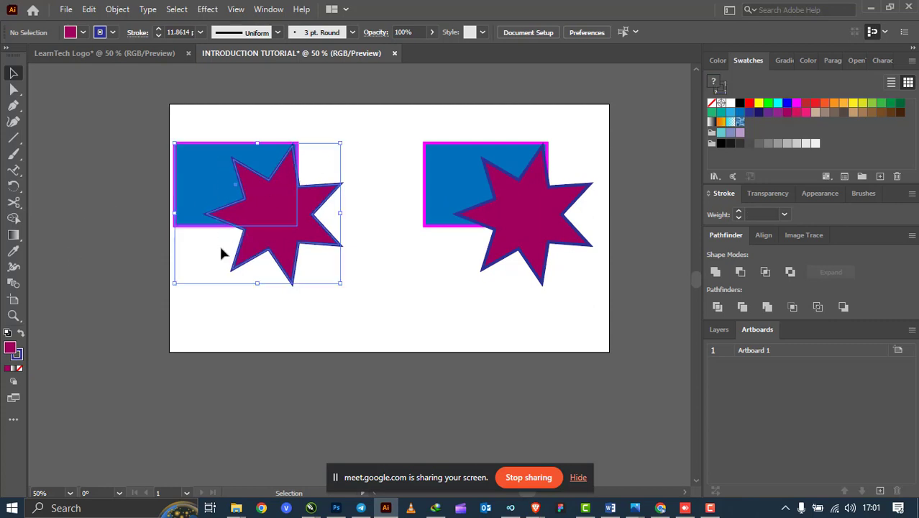
pyautogui.click(13, 218)
pyautogui.moveTo(214, 183); pyautogui.dragTo(299, 227)
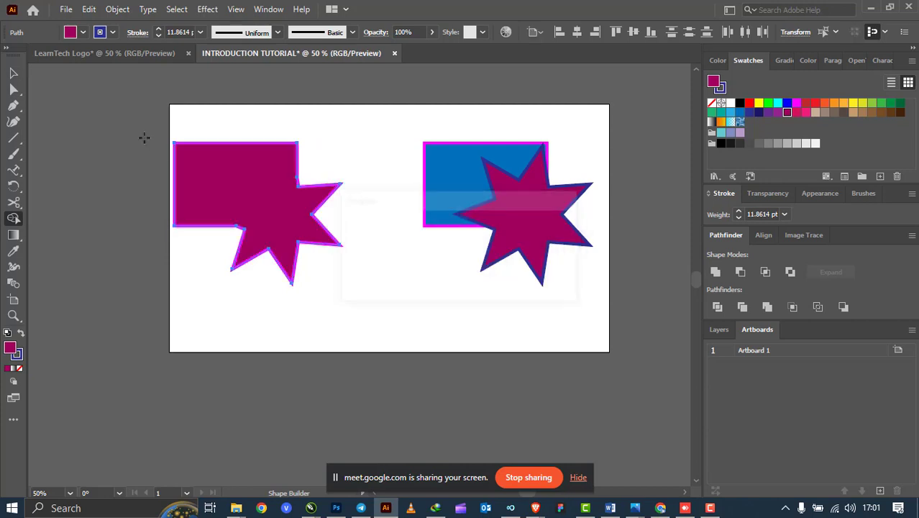
pyautogui.click(13, 73)
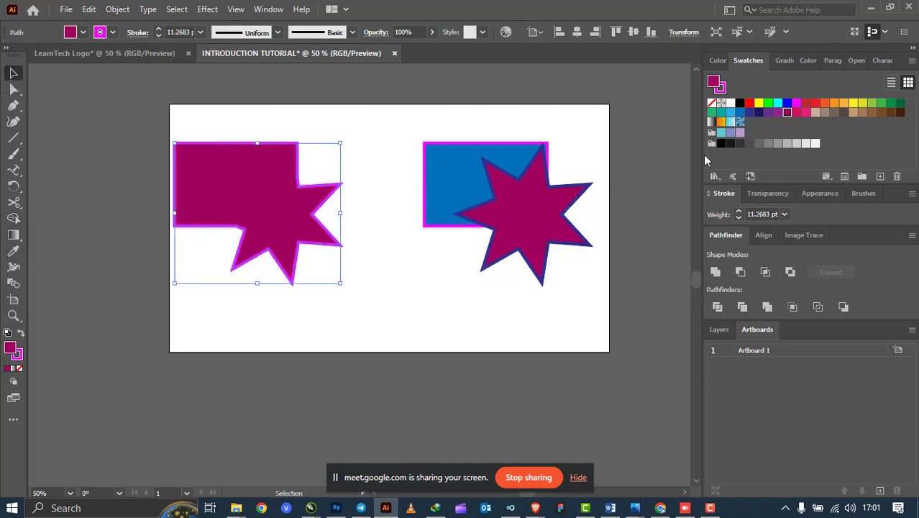
pyautogui.click(788, 102)
pyautogui.click(334, 271)
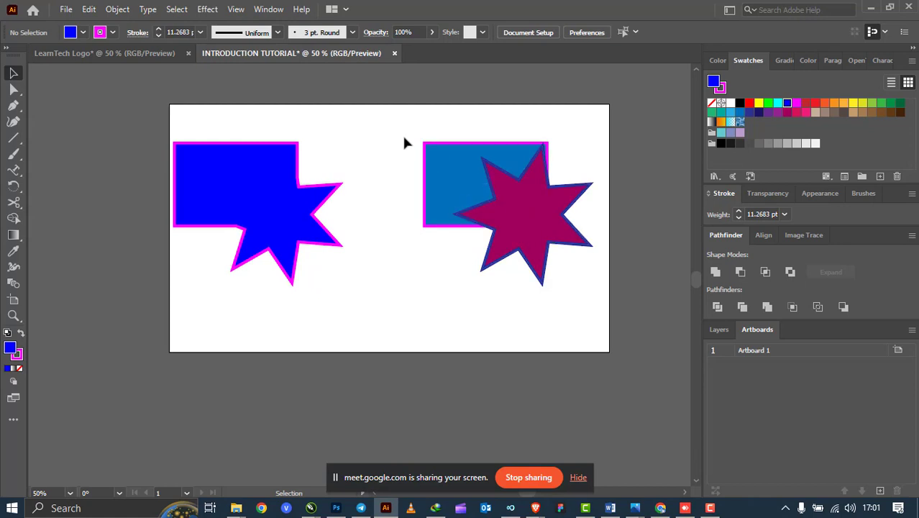
# Cut the star out of the right-hand rectangle by removing its outer and overlapping regions with Shape Builder.
pyautogui.moveTo(466, 178); pyautogui.dragTo(549, 256)
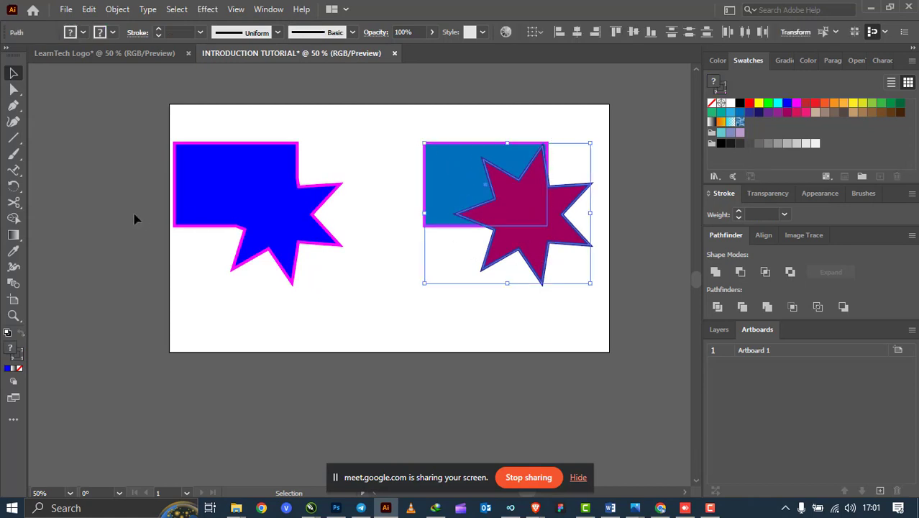
pyautogui.click(15, 220)
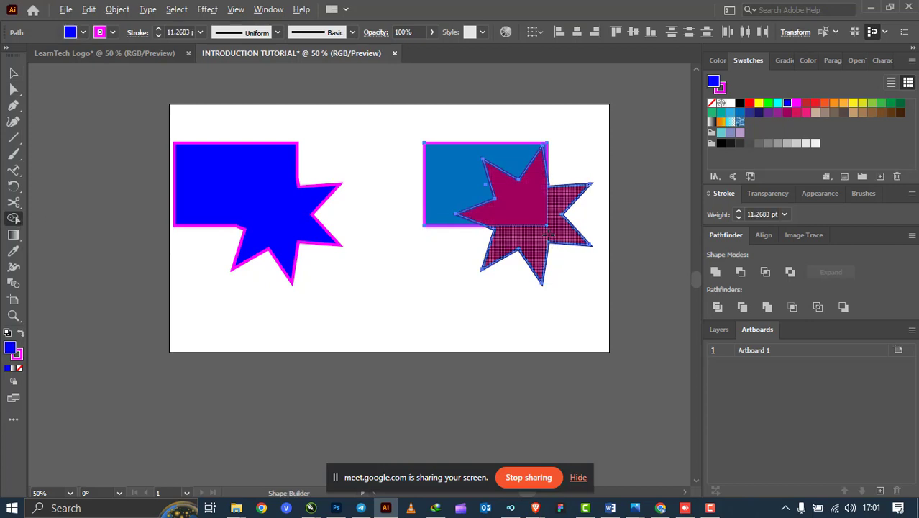
pyautogui.keyDown('alt'); pyautogui.click(551, 242); pyautogui.keyUp('alt')
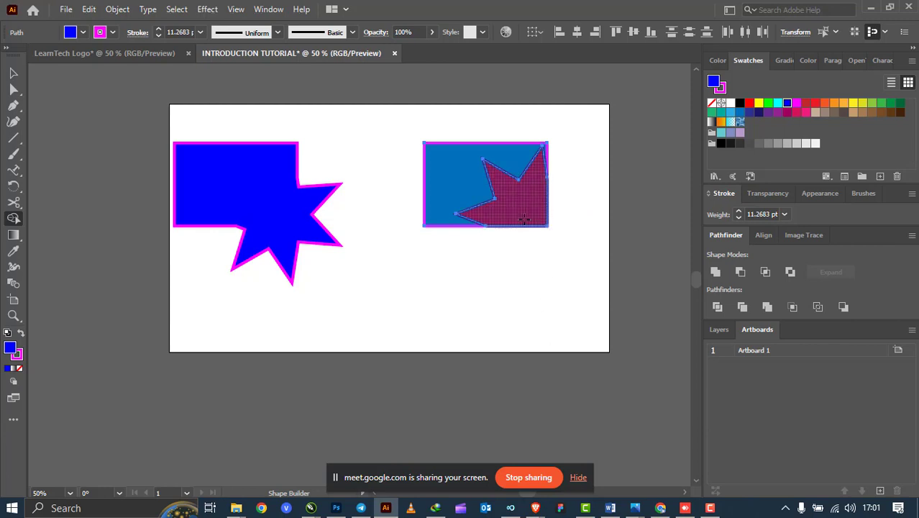
pyautogui.keyDown('alt'); pyautogui.click(522, 220); pyautogui.keyUp('alt')
pyautogui.click(14, 73)
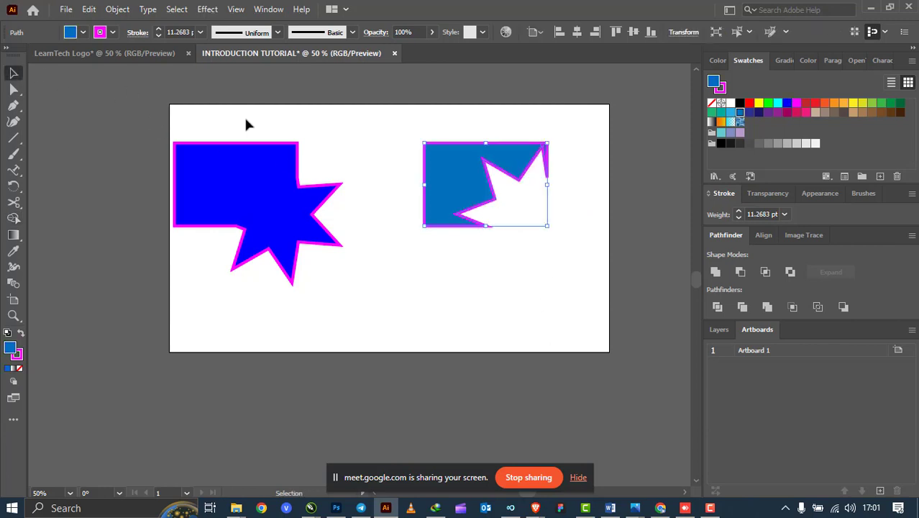
pyautogui.moveTo(407, 193)
pyautogui.mouseDown()
pyautogui.moveTo(376, 178)
pyautogui.moveTo(390, 196)
pyautogui.mouseUp()
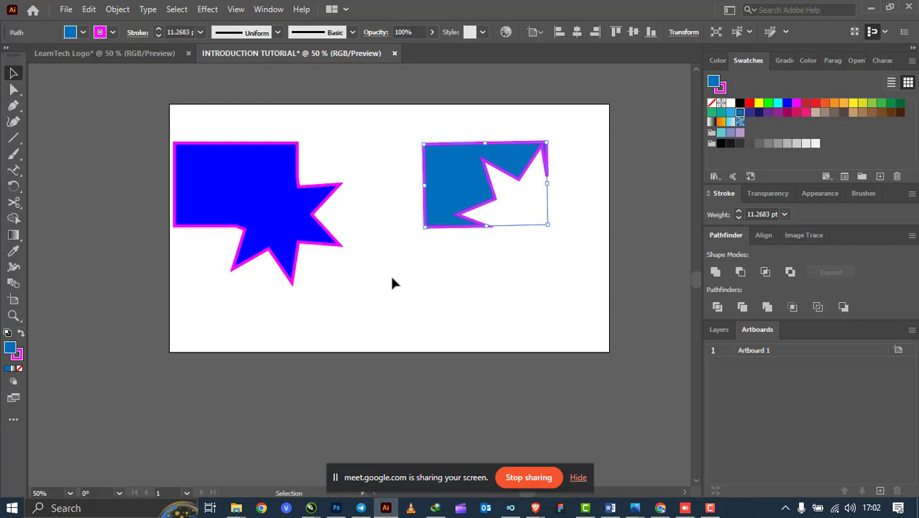
pyautogui.hotkey('ctrl', 'z')
# Set the cut-out rectangle's fill to black and its stroke to None.
pyautogui.click(468, 156)
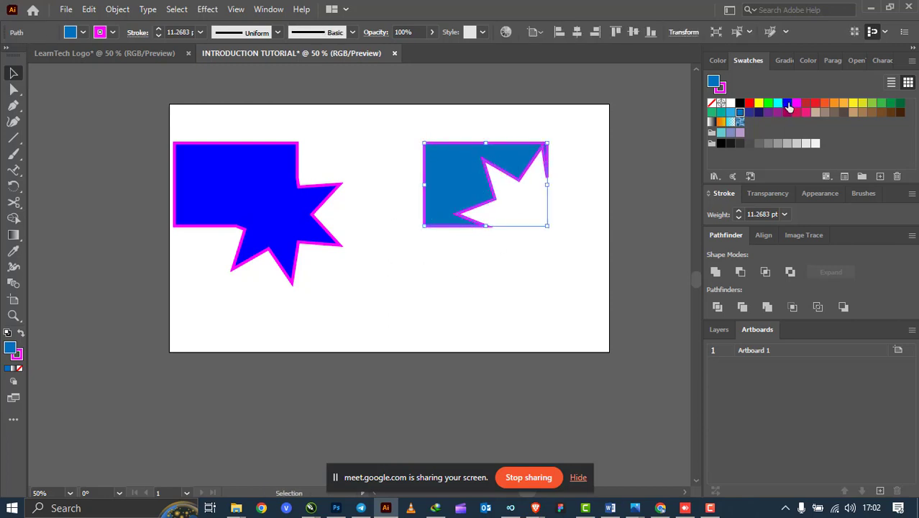
pyautogui.click(788, 103)
pyautogui.click(741, 104)
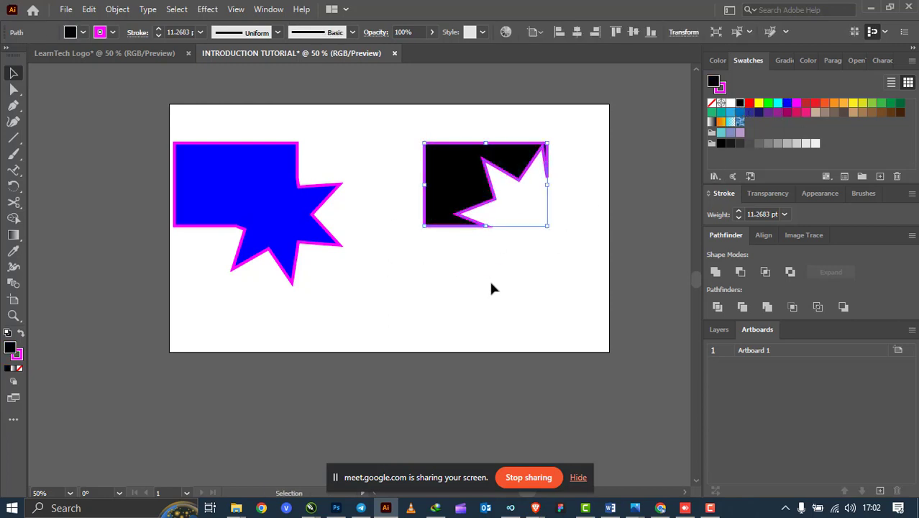
pyautogui.click(489, 278)
pyautogui.click(467, 185)
pyautogui.click(722, 92)
pyautogui.click(712, 102)
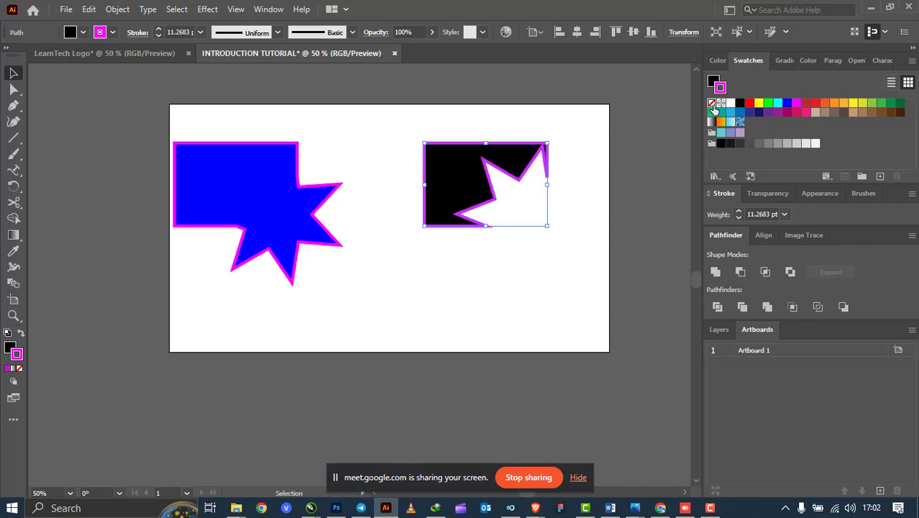
pyautogui.click(581, 217)
# Move the black cut-out shape up so it overlaps the artboard's upper edge.
pyautogui.moveTo(491, 191)
pyautogui.mouseDown()
pyautogui.moveTo(434, 186)
pyautogui.moveTo(452, 190)
pyautogui.mouseUp()
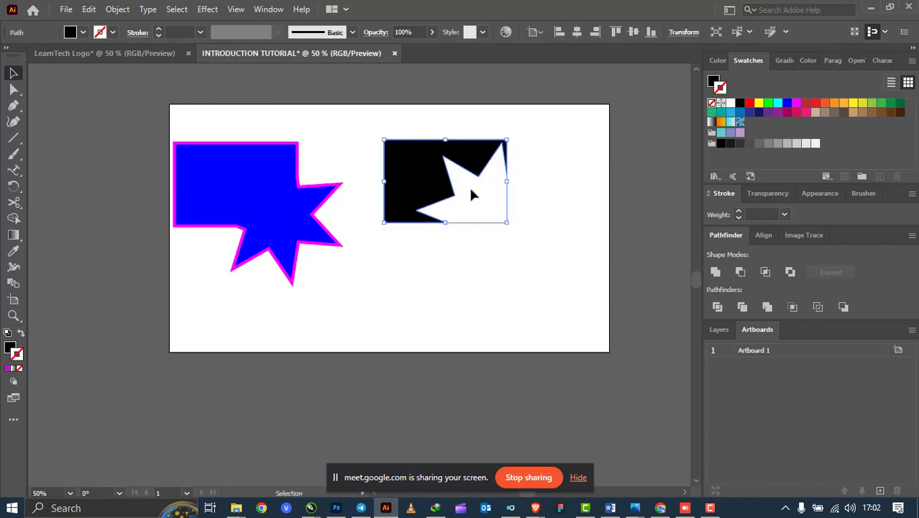
pyautogui.click(536, 242)
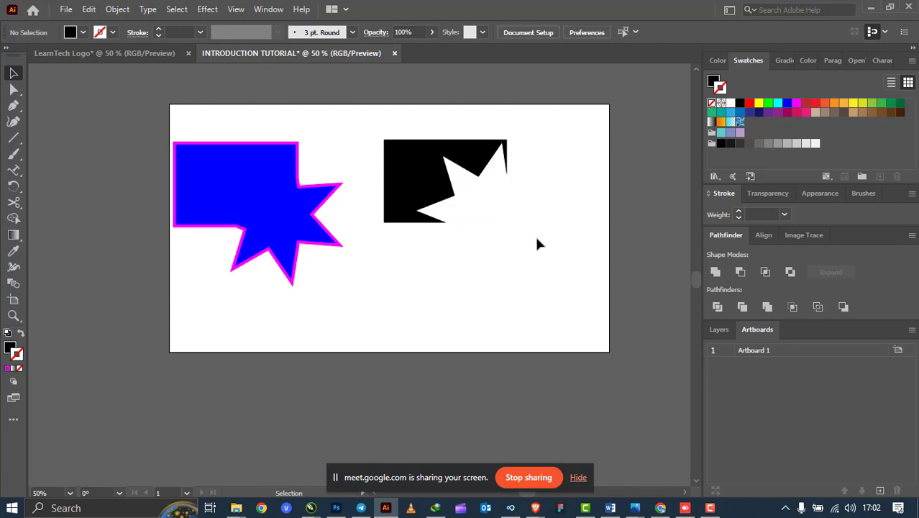
pyautogui.moveTo(439, 158); pyautogui.dragTo(423, 121)
pyautogui.moveTo(404, 153); pyautogui.dragTo(427, 125)
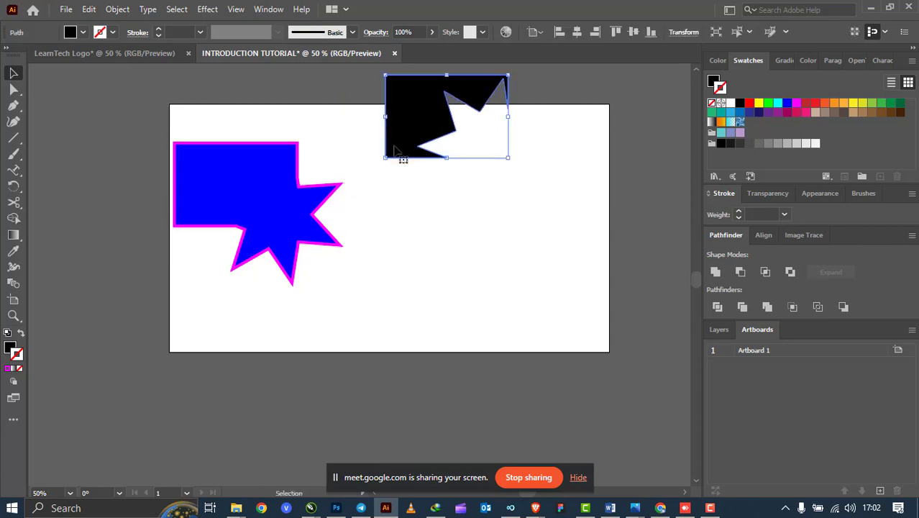
# Move the green ellipse onto the artboard below the black shape and set its stroke to None.
pyautogui.scroll(-3, 371, 164)
pyautogui.scroll(2, 576, 186)
pyautogui.moveTo(457, 195); pyautogui.dragTo(275, 217)
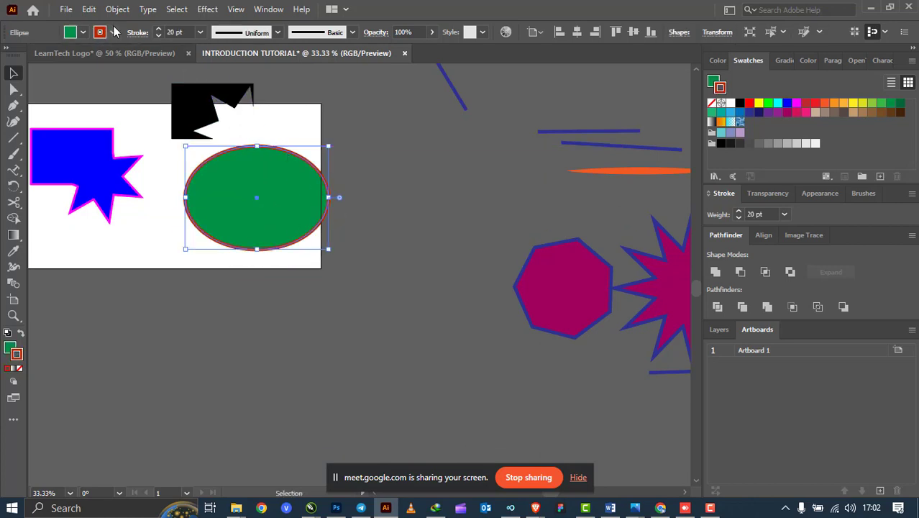
pyautogui.click(113, 31)
pyautogui.click(9, 55)
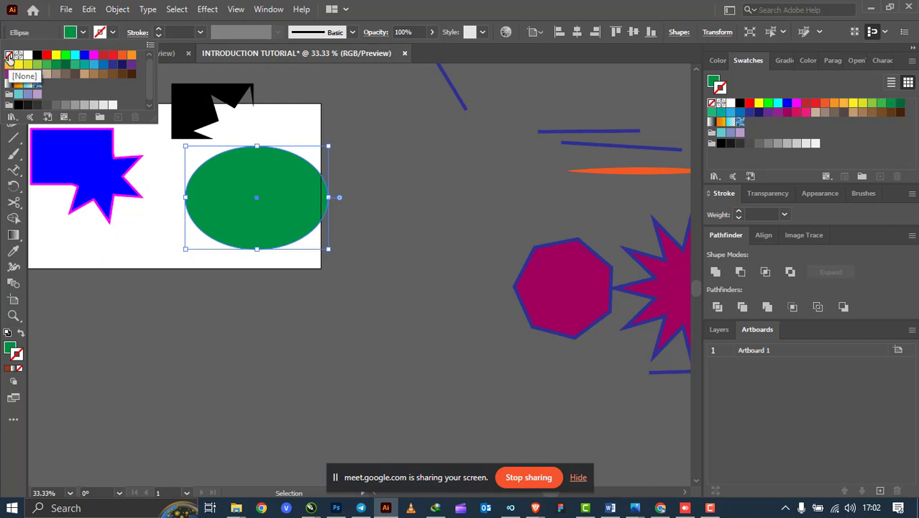
pyautogui.click(101, 38)
pyautogui.click(101, 36)
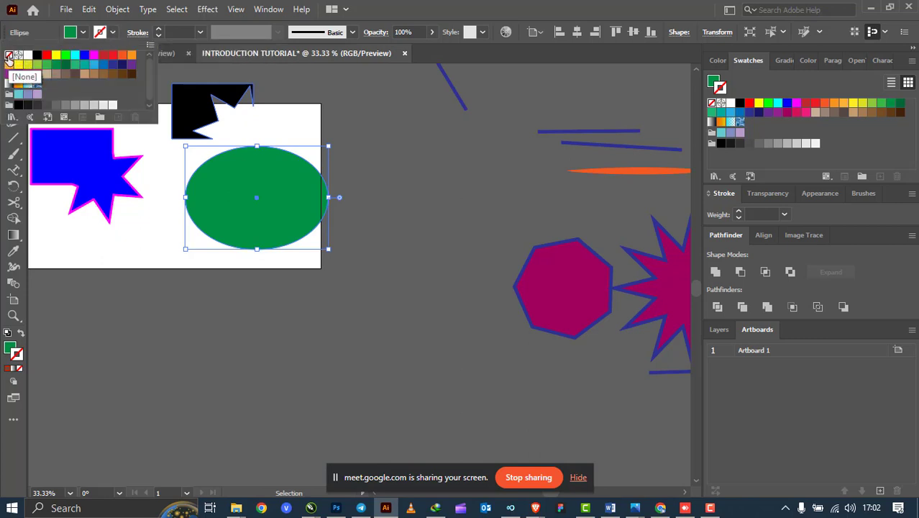
# Scale down the green ellipse and rotate it counterclockwise so it lies within the artboard.
pyautogui.click(288, 223)
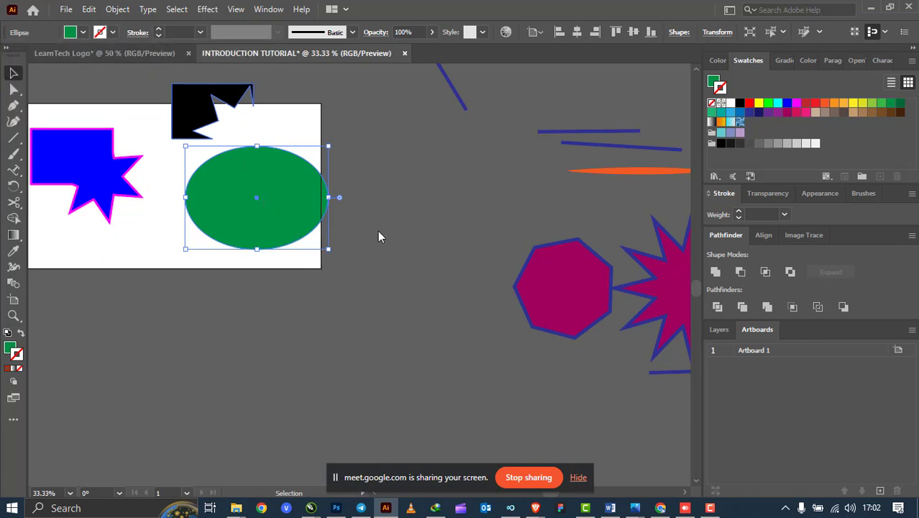
pyautogui.moveTo(328, 248); pyautogui.dragTo(322, 195)
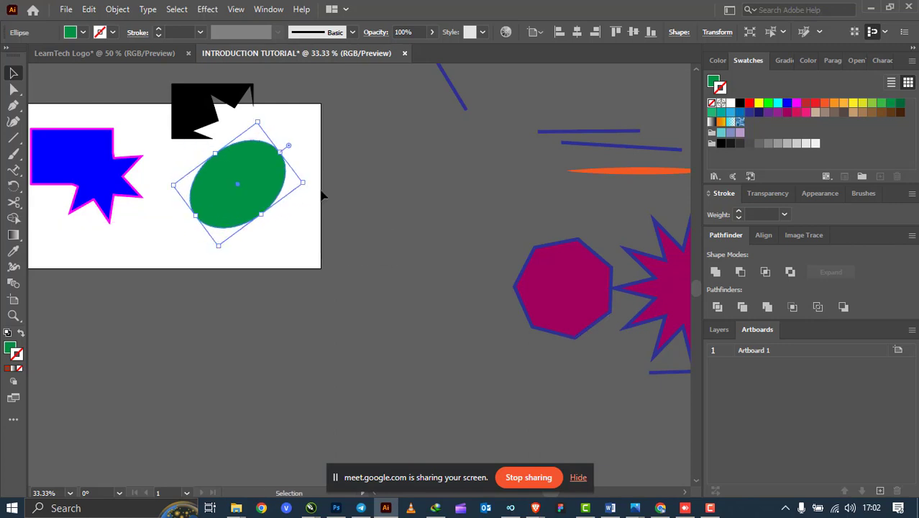
pyautogui.click(364, 212)
pyautogui.click(245, 200)
pyautogui.moveTo(262, 184); pyautogui.dragTo(303, 209)
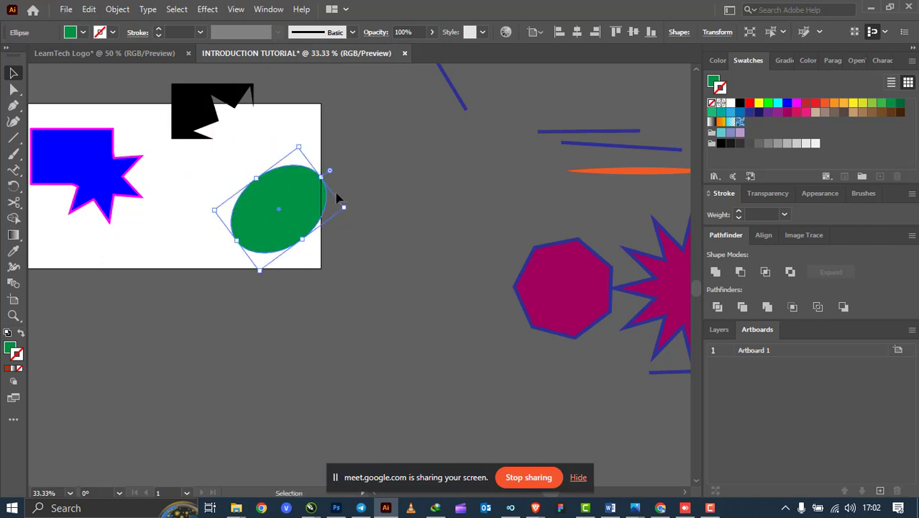
pyautogui.hotkey('ctrl', 'z')
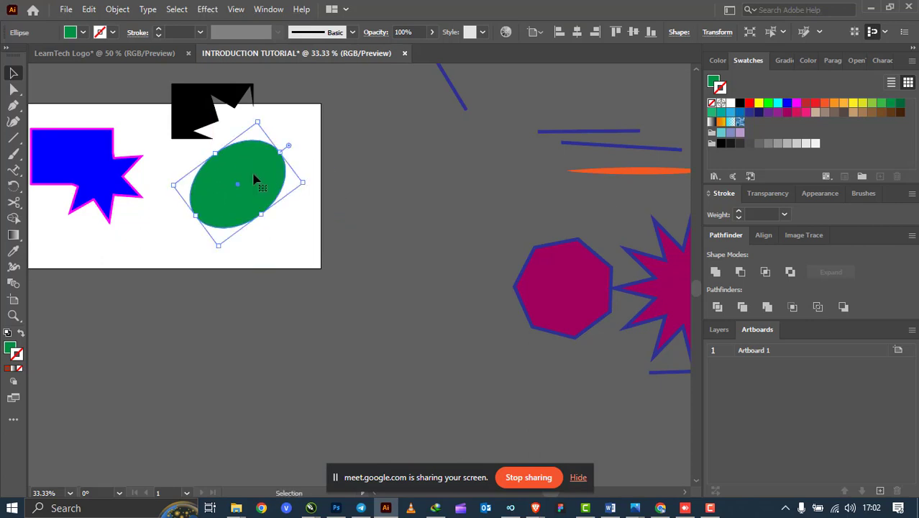
# Create a copy of the green ellipse with black fill and black stroke, overlapping most of the original.
pyautogui.keyDown('alt'); pyautogui.moveTo(253, 174); pyautogui.dragTo(301, 212); pyautogui.keyUp('alt')
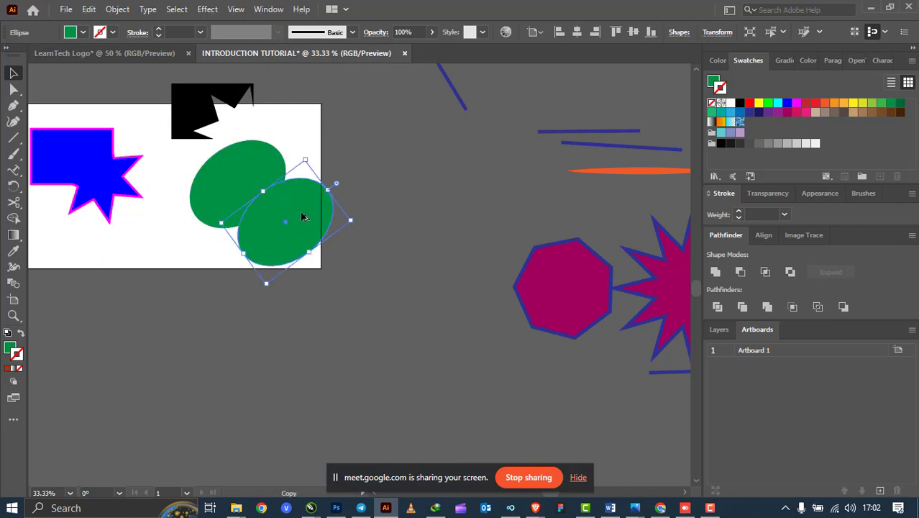
pyautogui.click(741, 104)
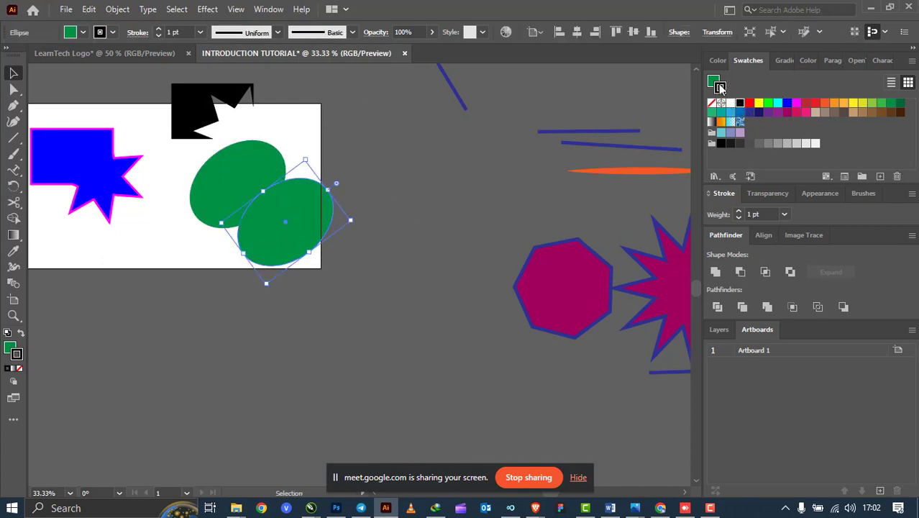
pyautogui.click(740, 103)
pyautogui.click(353, 238)
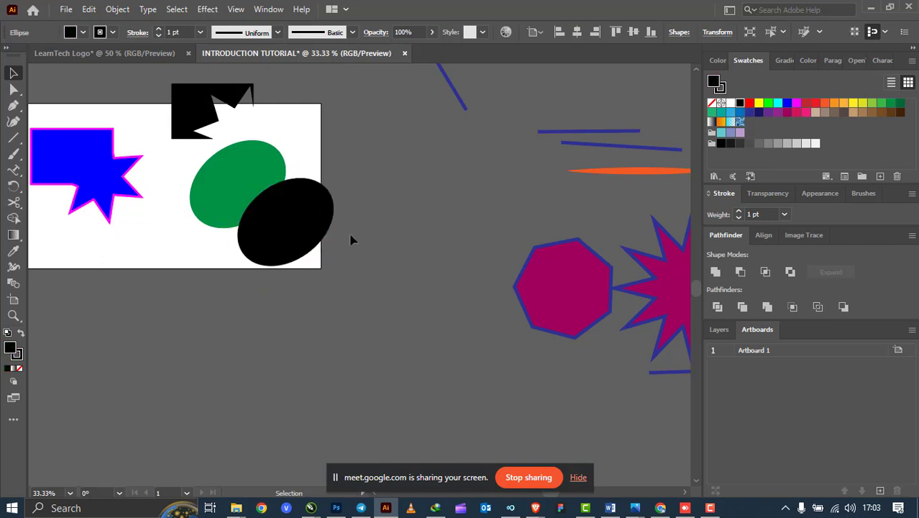
pyautogui.moveTo(294, 236); pyautogui.dragTo(256, 194)
pyautogui.click(452, 264)
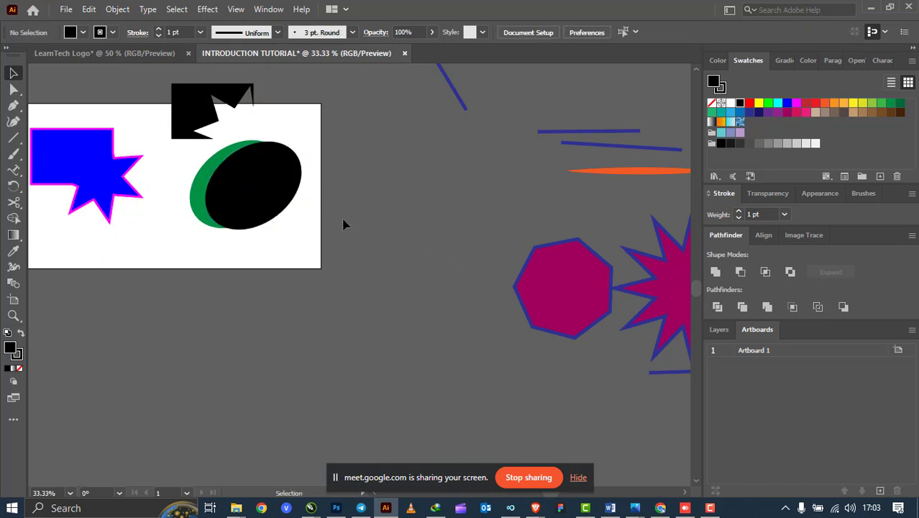
# Remove the overlapping area of the two ellipses with Shape Builder and move the remaining crescents off the artboard.
pyautogui.click(269, 184)
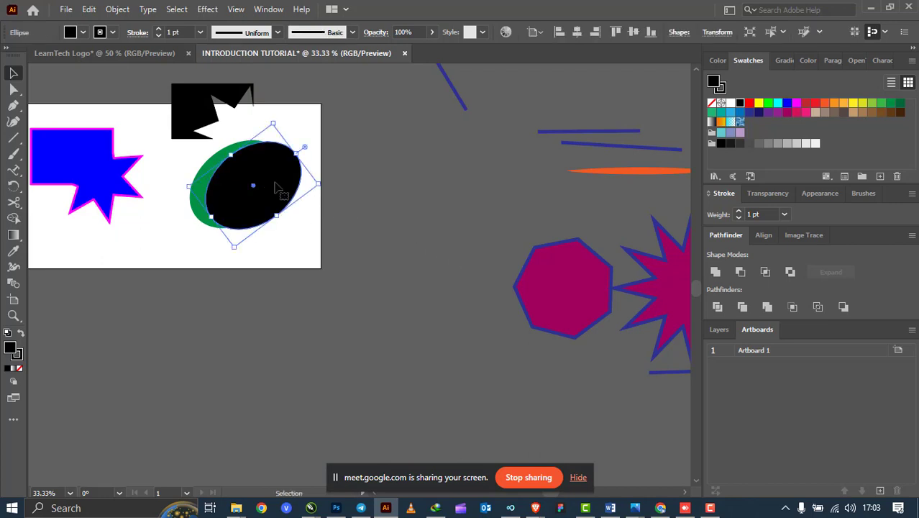
pyautogui.keyDown('shift'); pyautogui.click(201, 192); pyautogui.keyUp('shift')
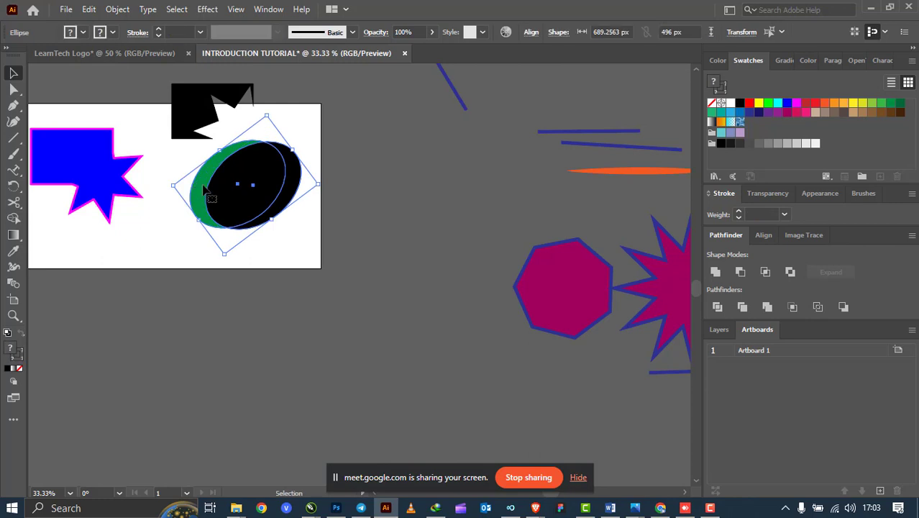
pyautogui.click(13, 218)
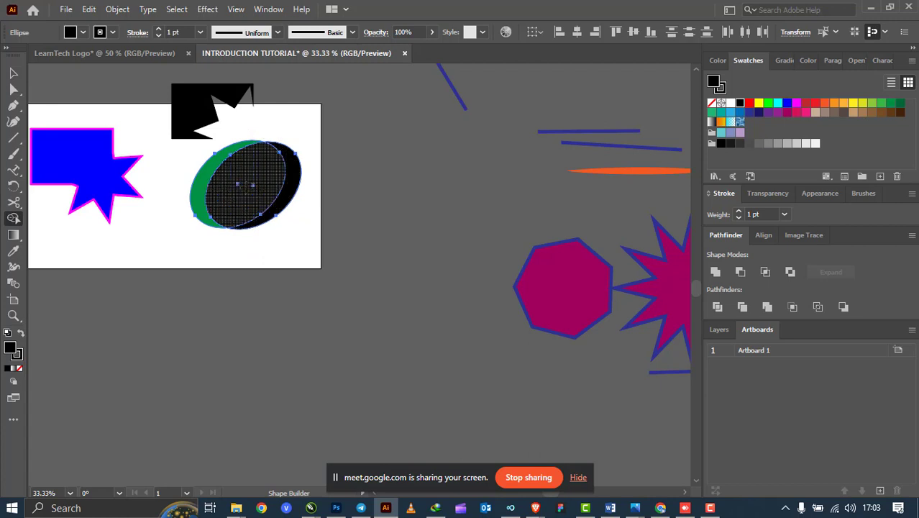
pyautogui.keyDown('alt'); pyautogui.click(245, 185); pyautogui.keyUp('alt')
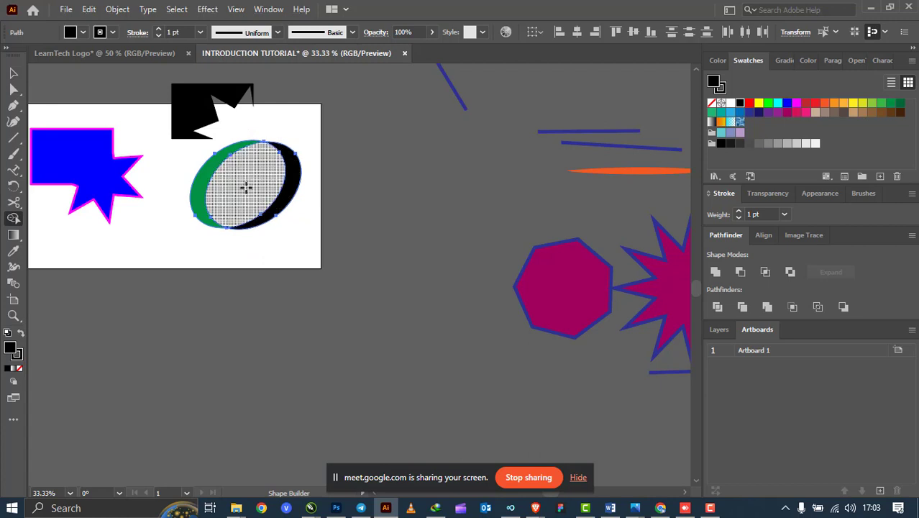
pyautogui.click(10, 72)
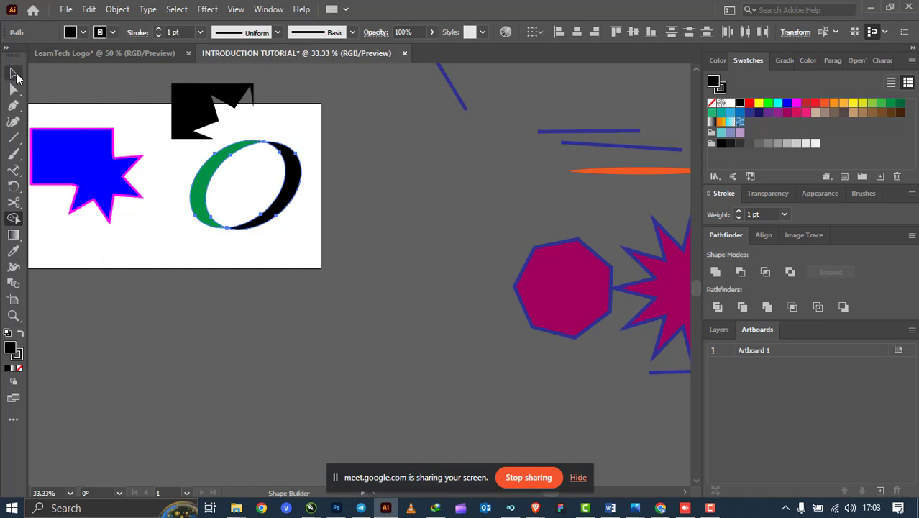
pyautogui.moveTo(300, 206)
pyautogui.mouseDown()
pyautogui.moveTo(409, 182)
pyautogui.moveTo(286, 205)
pyautogui.moveTo(511, 170)
pyautogui.moveTo(502, 180)
pyautogui.mouseUp()
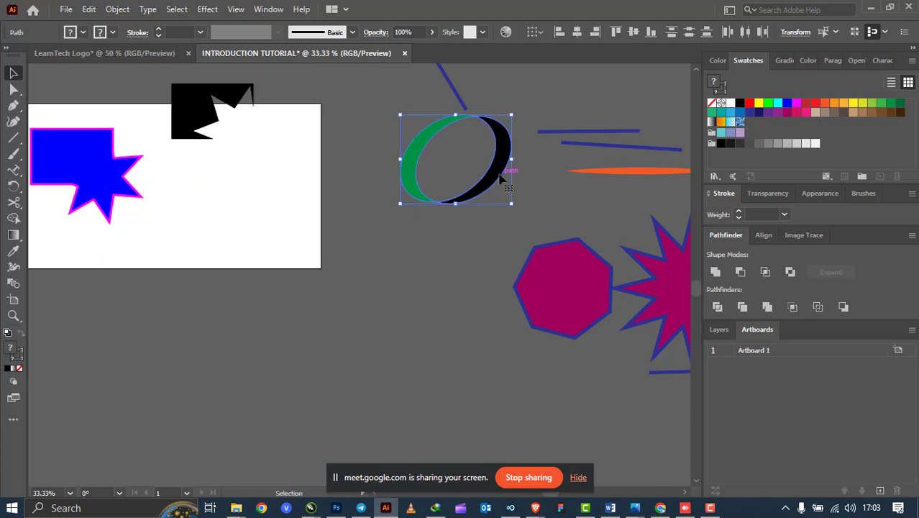
# Move the maroon circle onto the artboard and duplicate it slightly down and to the right, overlapping the original.
pyautogui.scroll(-3, 417, 252)
pyautogui.scroll(1, 546, 256)
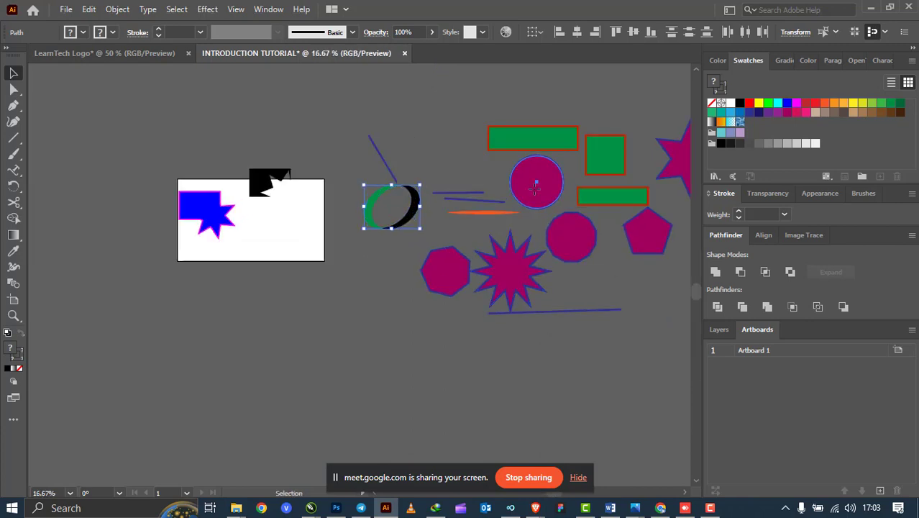
pyautogui.moveTo(536, 187); pyautogui.dragTo(295, 230)
pyautogui.scroll(4, 297, 230)
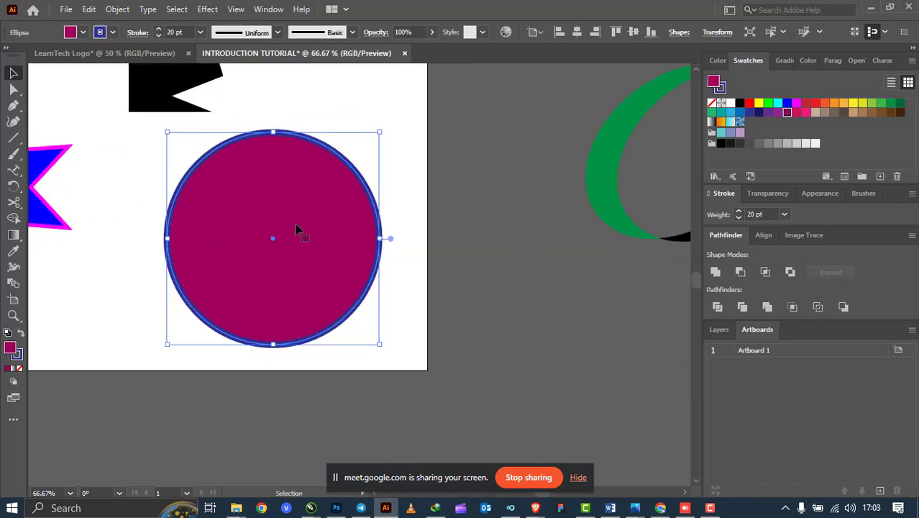
pyautogui.scroll(-2, 296, 230)
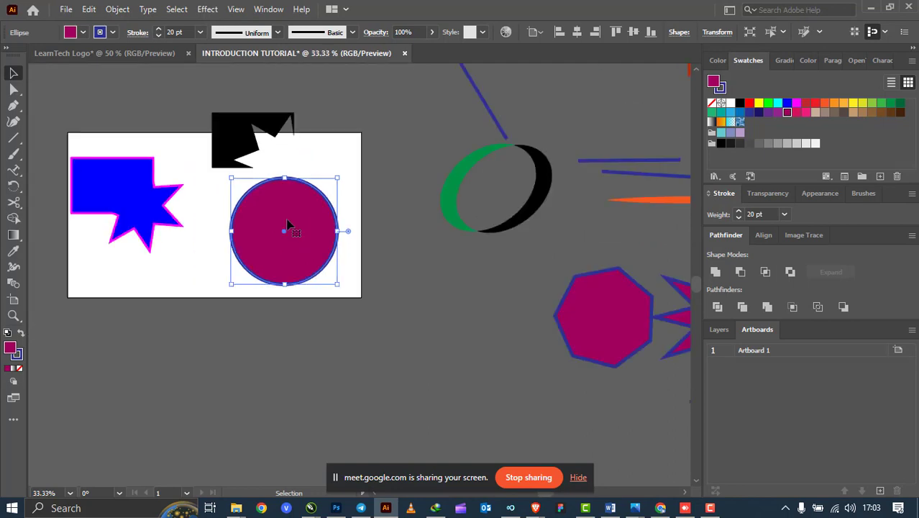
pyautogui.moveTo(286, 224); pyautogui.dragTo(308, 240)
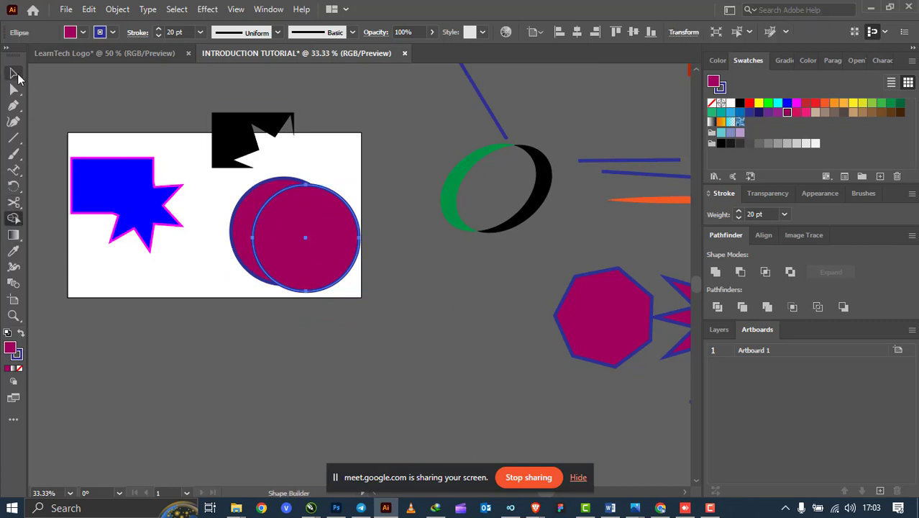
# Use Shape Builder on both circles to remove the overlap and the outer sliver of the copy, leaving a crescent moon.
pyautogui.keyDown('shift'); pyautogui.click(249, 236); pyautogui.keyUp('shift')
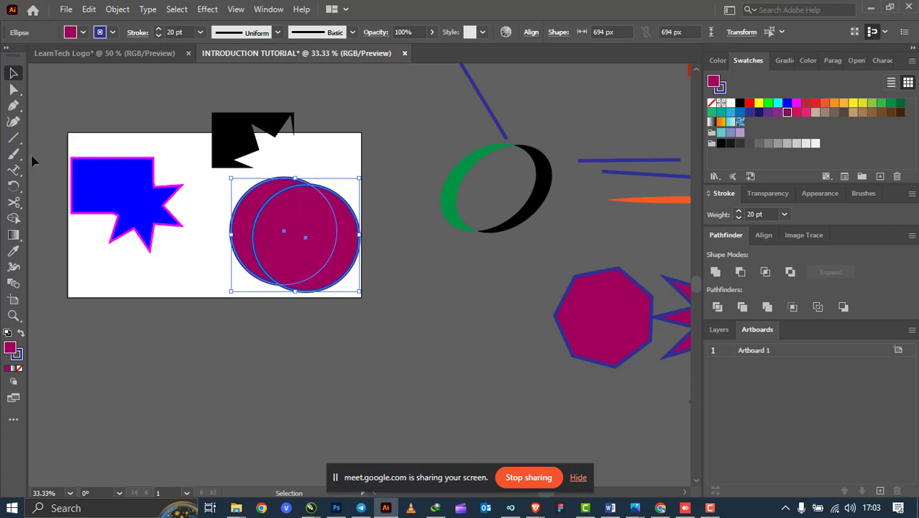
pyautogui.click(12, 219)
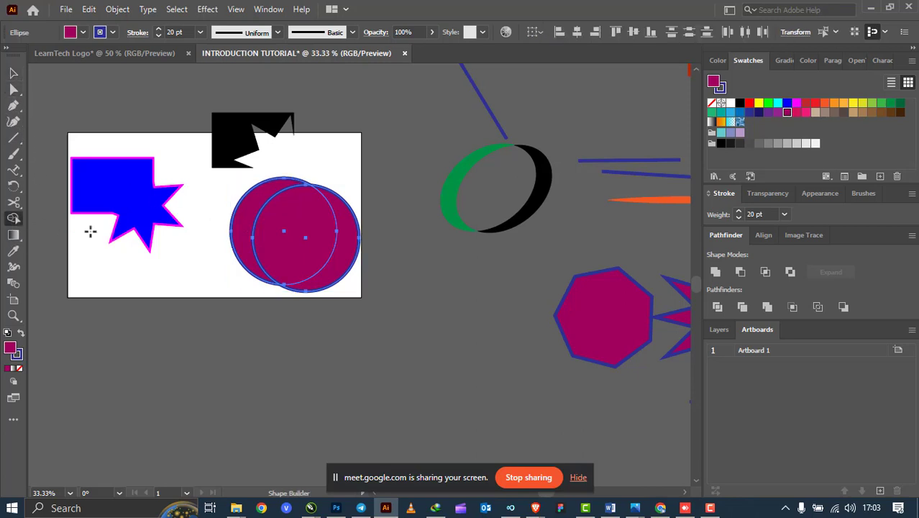
pyautogui.keyDown('alt'); pyautogui.click(328, 267); pyautogui.keyUp('alt')
pyautogui.keyDown('alt'); pyautogui.click(312, 247); pyautogui.keyUp('alt')
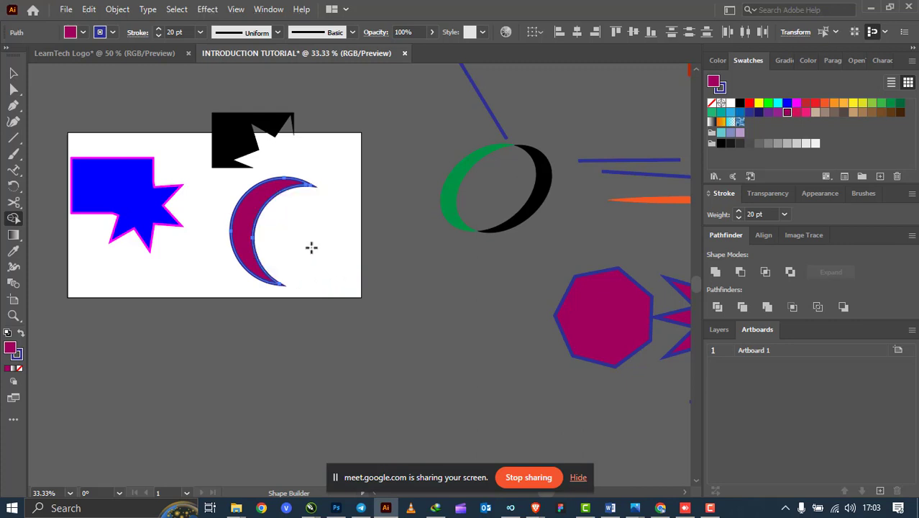
# Rotate the crescent moon counterclockwise and move it up and to the right within the artboard.
pyautogui.click(12, 73)
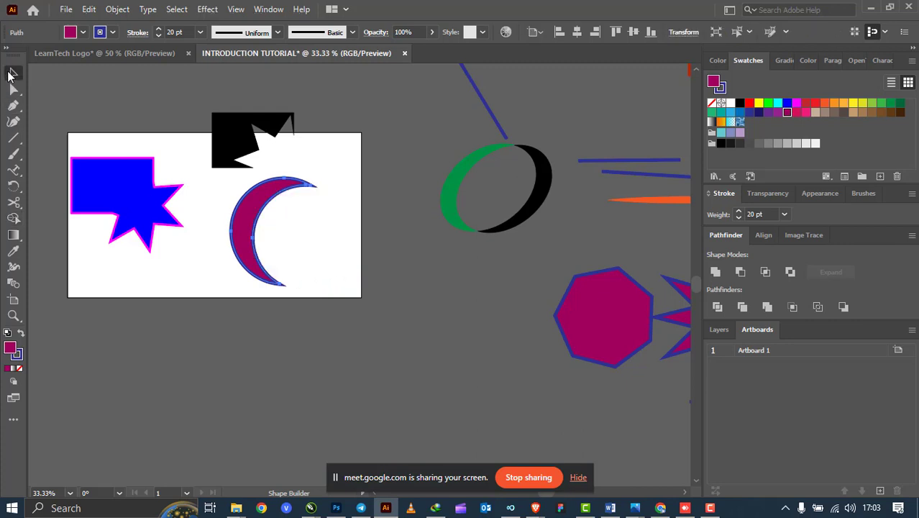
pyautogui.moveTo(317, 292); pyautogui.dragTo(331, 266)
pyautogui.click(298, 297)
pyautogui.click(252, 253)
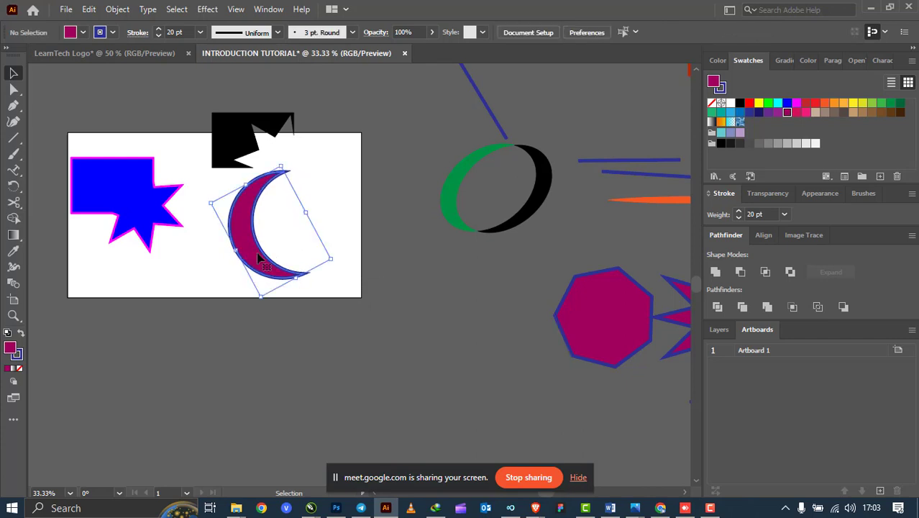
pyautogui.moveTo(252, 253); pyautogui.dragTo(296, 237)
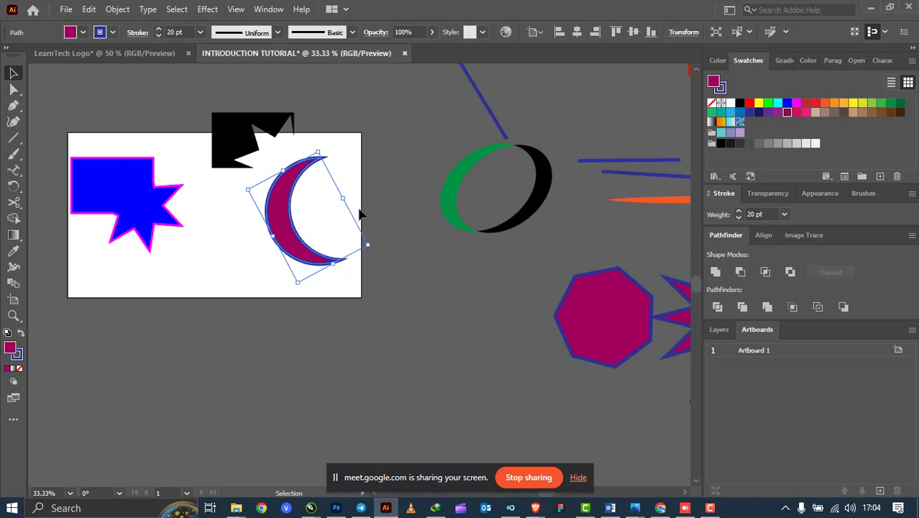
pyautogui.click(361, 215)
pyautogui.click(330, 260)
pyautogui.click(346, 272)
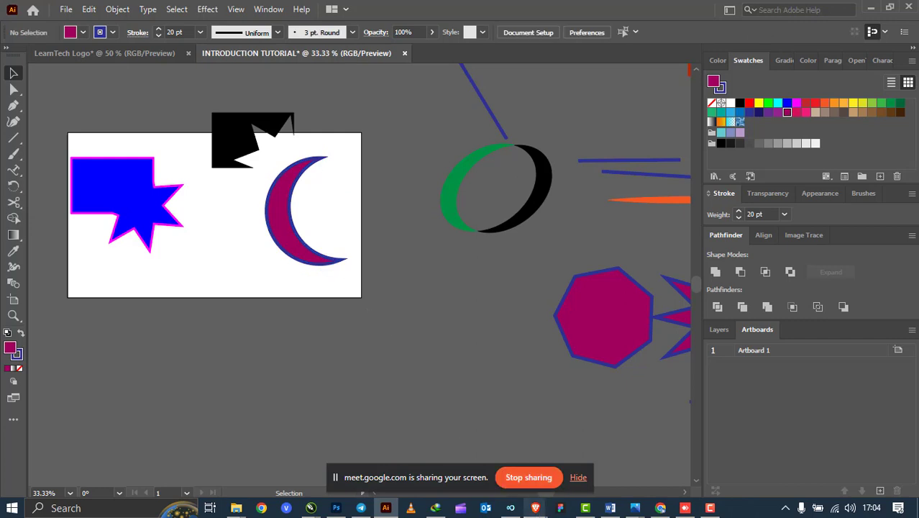
# Check the in-call messages in the Google Meet window and return to Illustrator.
pyautogui.moveTo(538, 514)
pyautogui.click(480, 446)
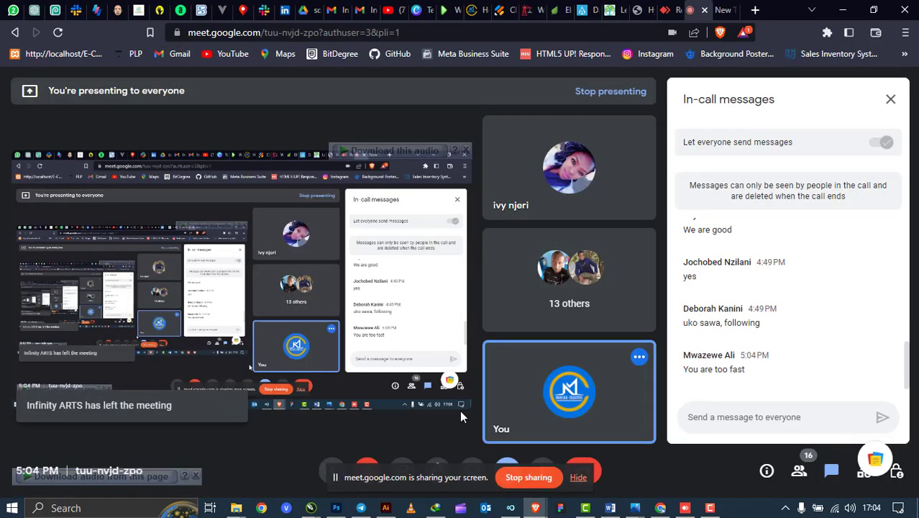
pyautogui.click(847, 9)
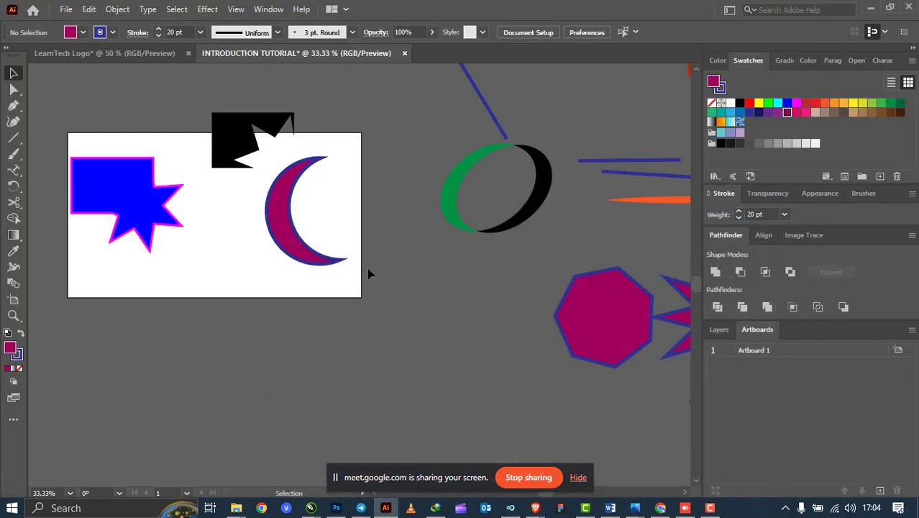
# Shift the crescent moon slightly up and to the right on the artboard.
pyautogui.moveTo(291, 254); pyautogui.dragTo(299, 237)
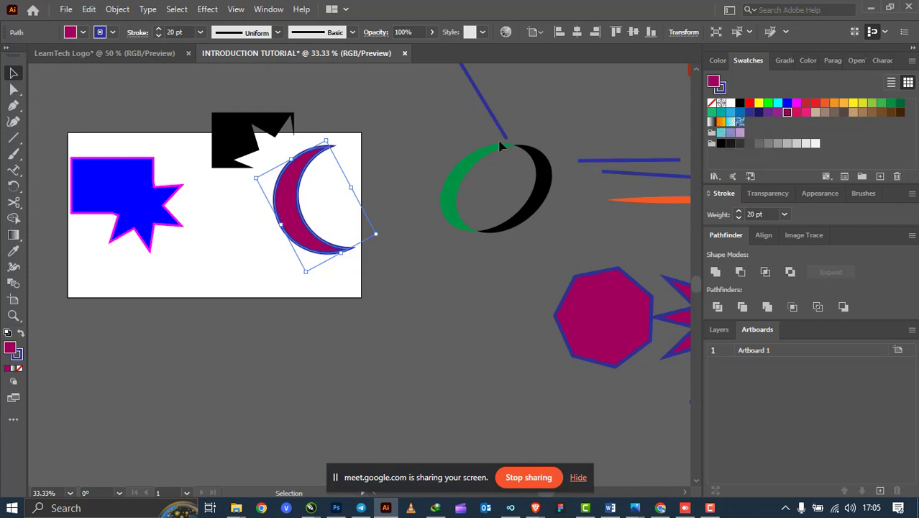
pyautogui.click(16, 240)
pyautogui.click(13, 71)
pyautogui.click(238, 288)
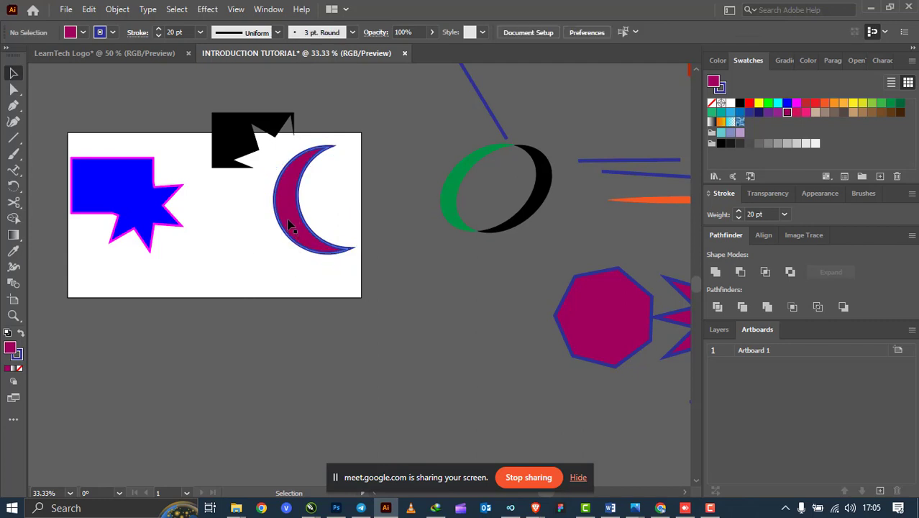
pyautogui.click(289, 221)
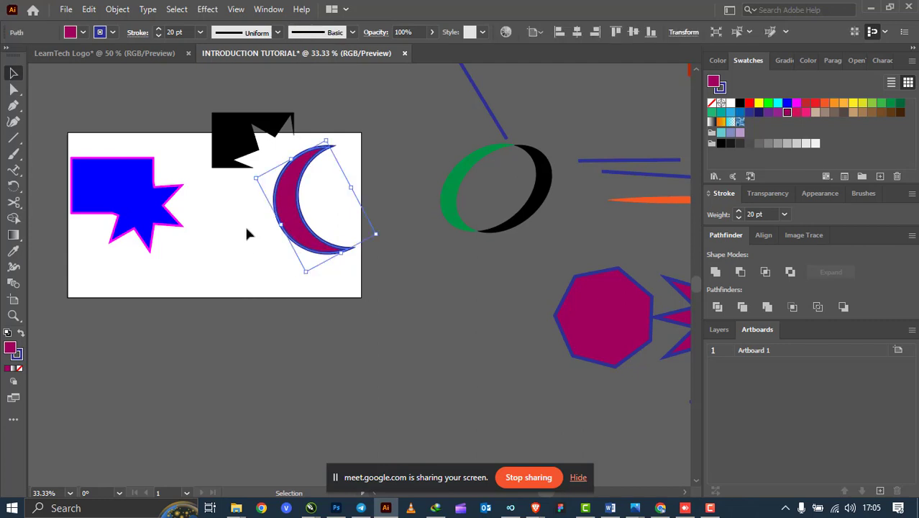
# Move the blue merged rectangle-and-star shape down and to the right and fill it with the white-to-black gradient swatch.
pyautogui.click(153, 206)
pyautogui.moveTo(143, 203); pyautogui.dragTo(175, 227)
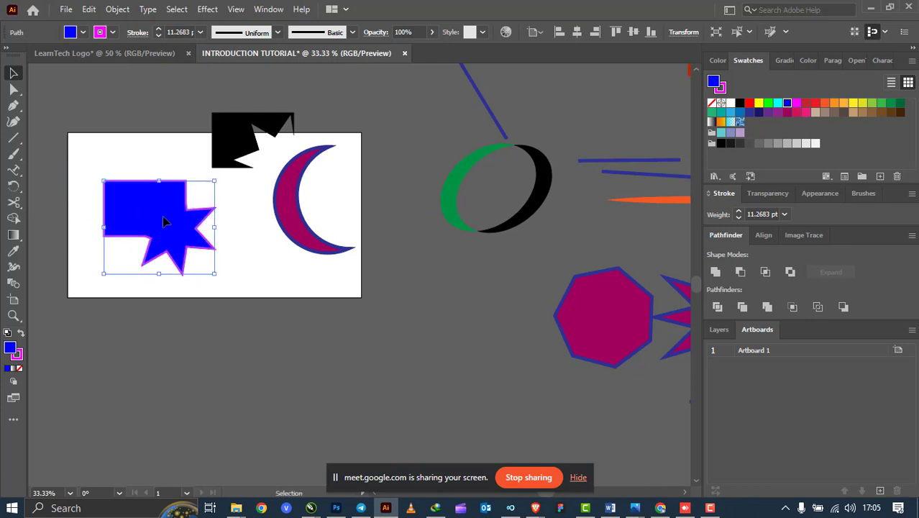
pyautogui.click(712, 123)
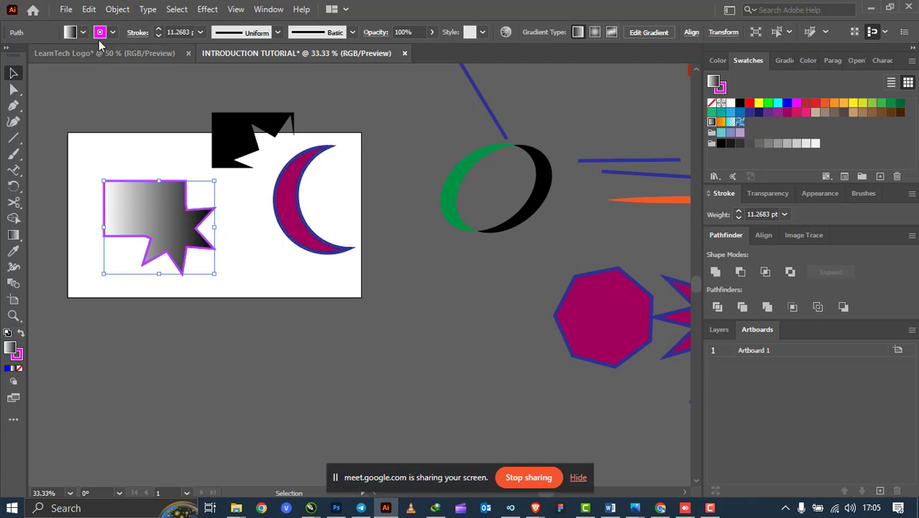
# Remove the magenta stroke from the gradient-filled shape.
pyautogui.click(113, 33)
pyautogui.click(8, 56)
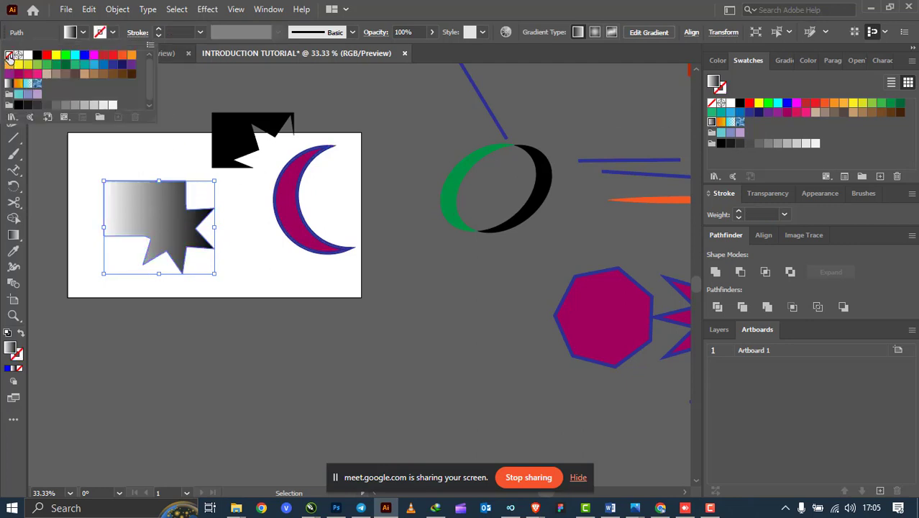
pyautogui.click(253, 320)
pyautogui.click(249, 240)
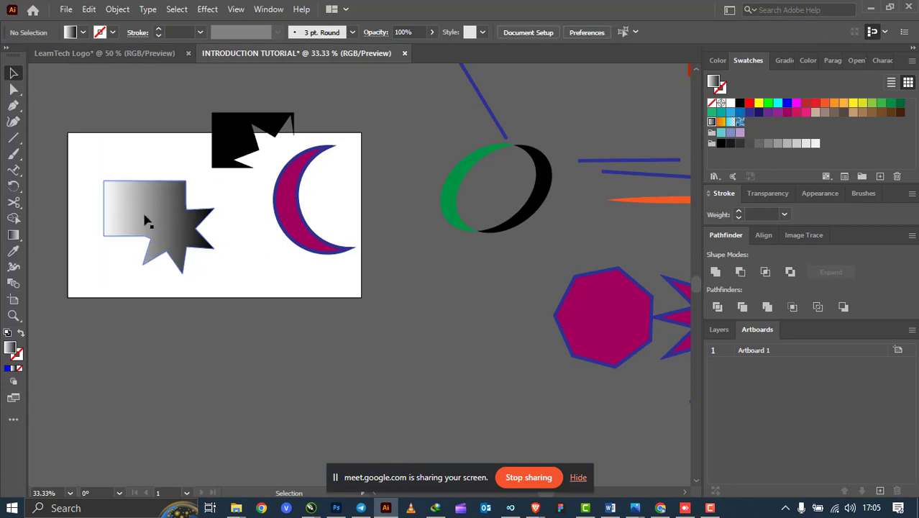
# View the gradient settings of the gradient-filled shape and return to the colour swatches.
pyautogui.click(173, 218)
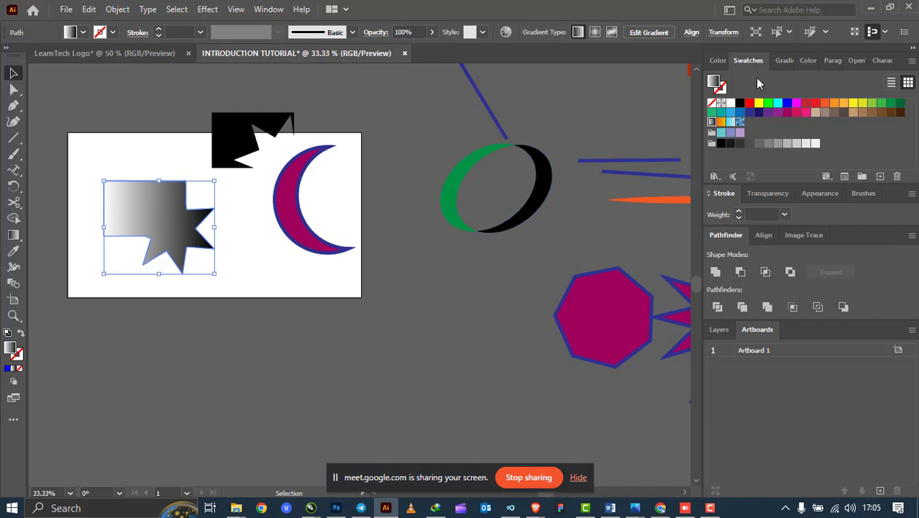
pyautogui.click(780, 60)
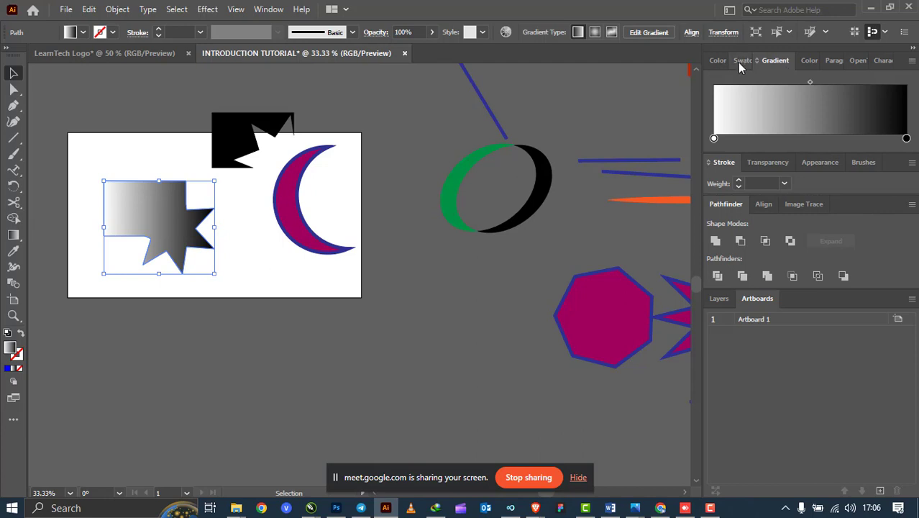
pyautogui.click(759, 63)
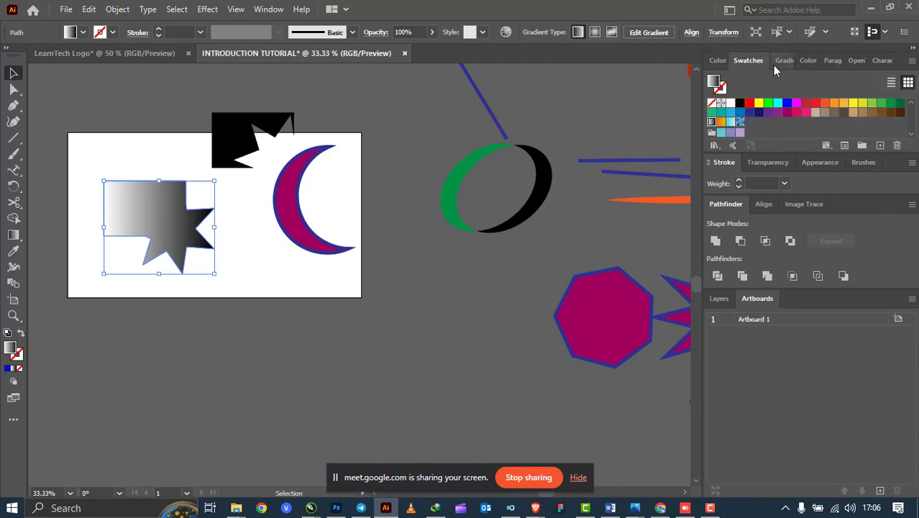
# Shift the gradient-filled shape slightly up and to the left, and change its white gradient stop to the red swatch.
pyautogui.click(775, 63)
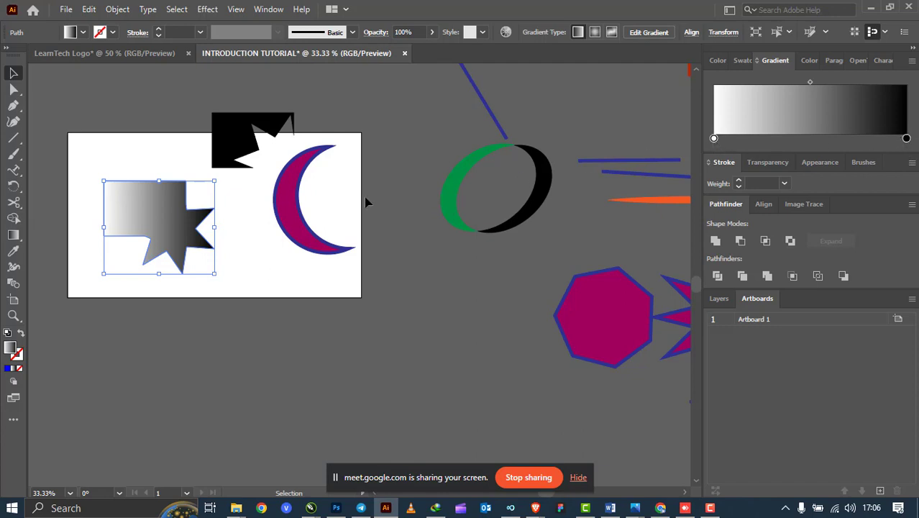
pyautogui.moveTo(135, 202)
pyautogui.mouseDown()
pyautogui.moveTo(121, 191)
pyautogui.moveTo(128, 193)
pyautogui.mouseUp()
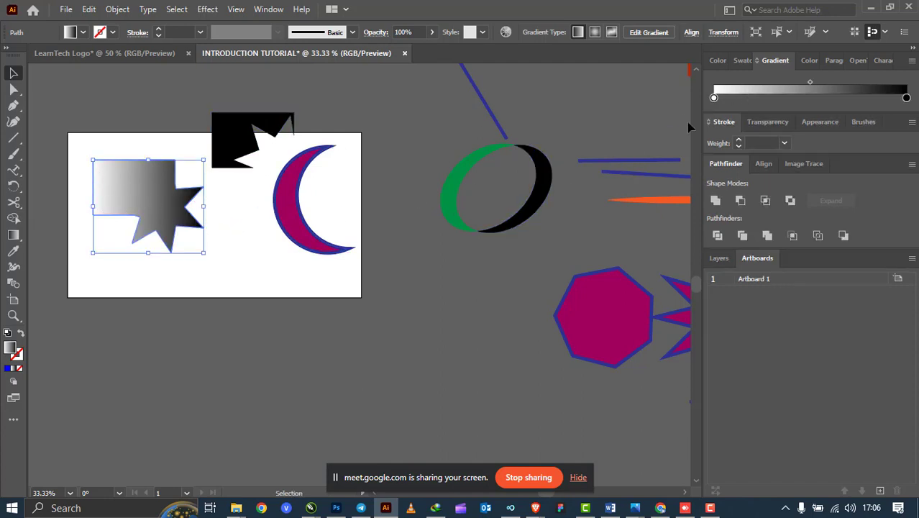
pyautogui.click(714, 99)
pyautogui.doubleClick(715, 99)
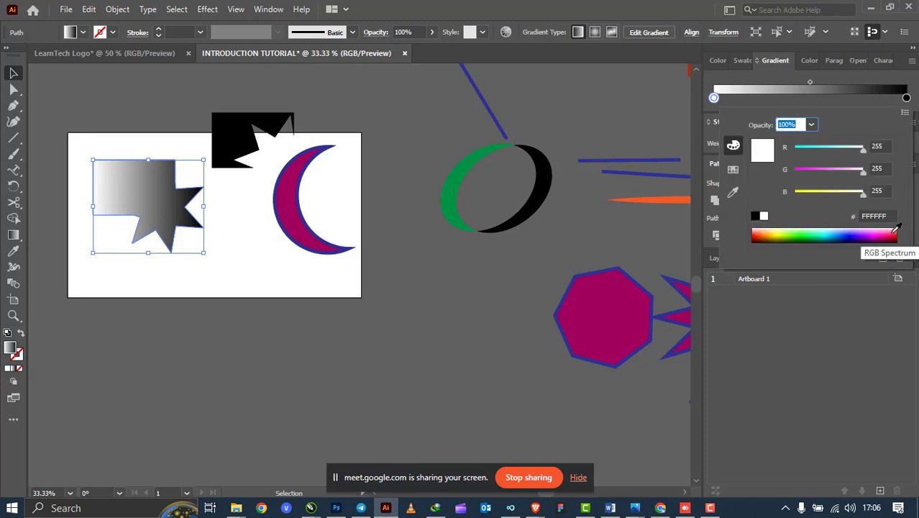
pyautogui.click(734, 175)
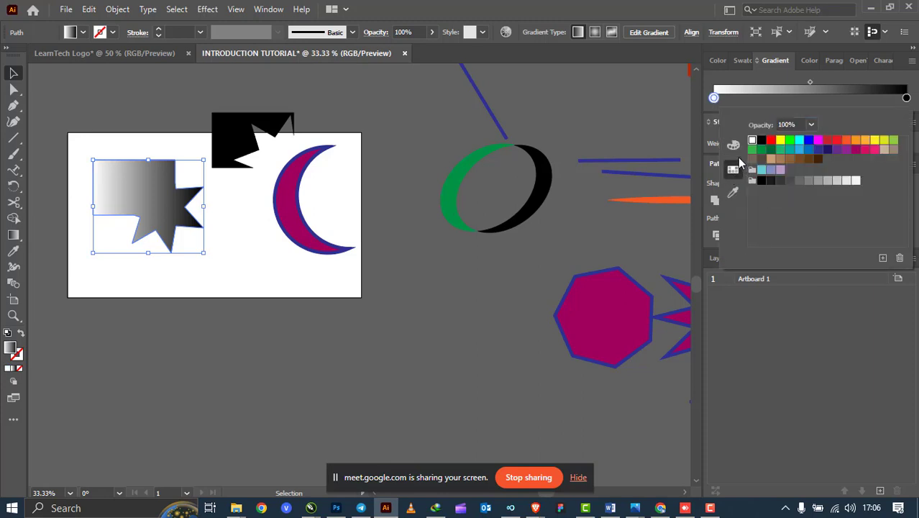
pyautogui.click(738, 153)
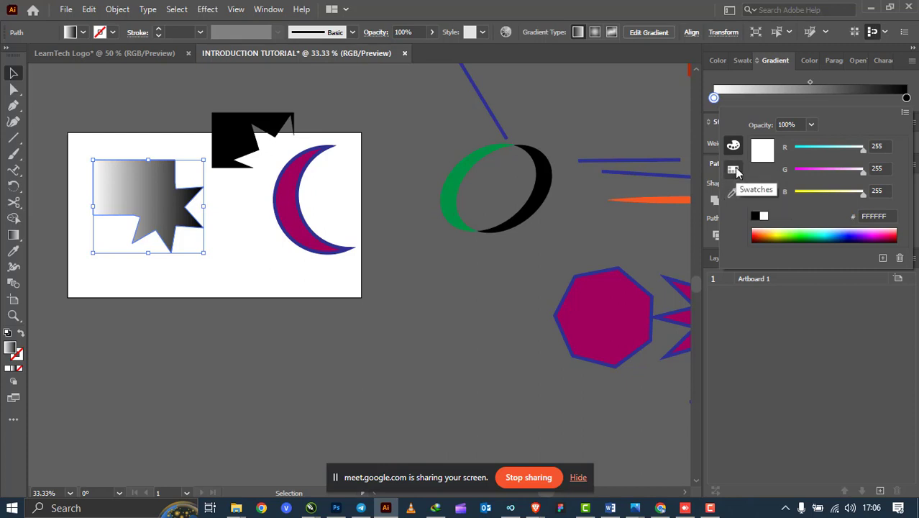
pyautogui.click(734, 170)
pyautogui.click(772, 140)
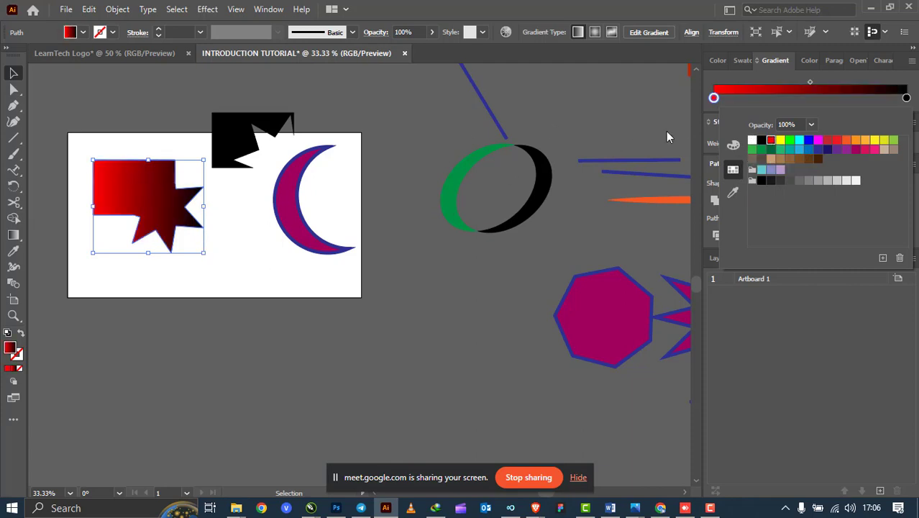
# Change the black end stop of the shape's gradient to the blue swatch and deselect the shape.
pyautogui.click(907, 99)
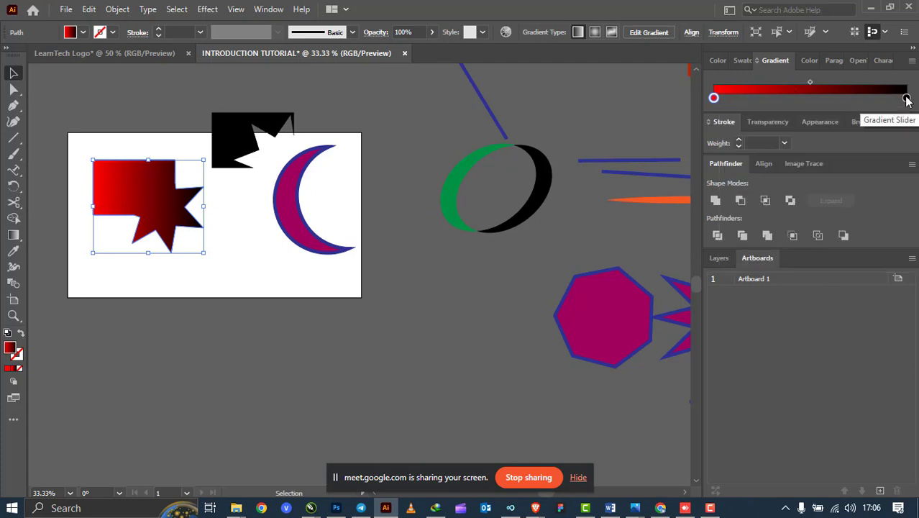
pyautogui.doubleClick(907, 99)
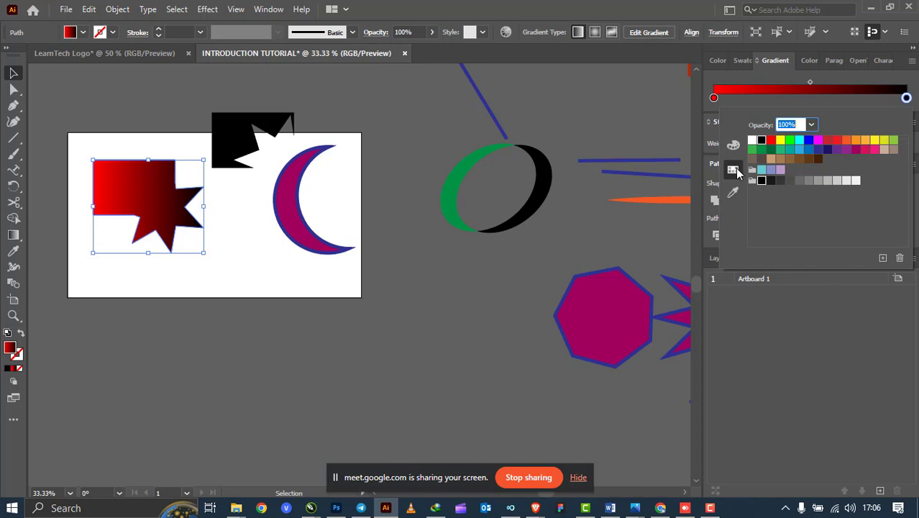
pyautogui.click(809, 141)
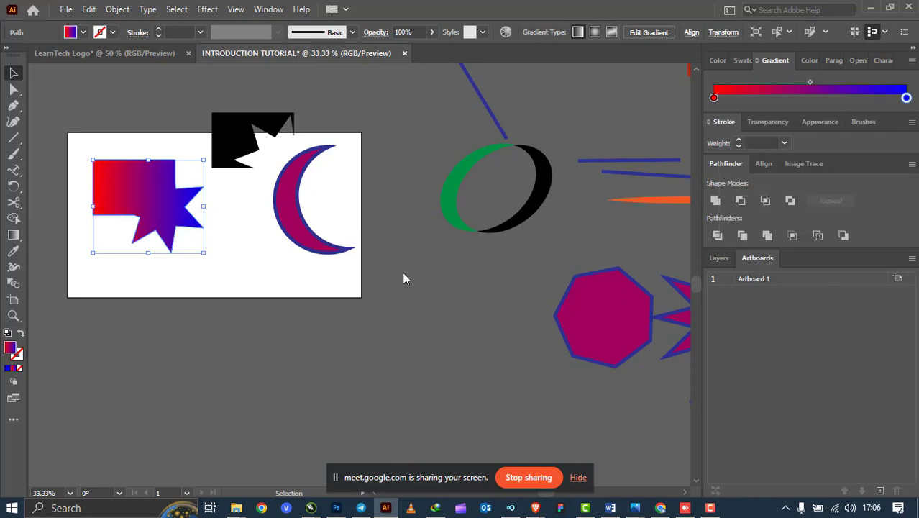
pyautogui.click(234, 249)
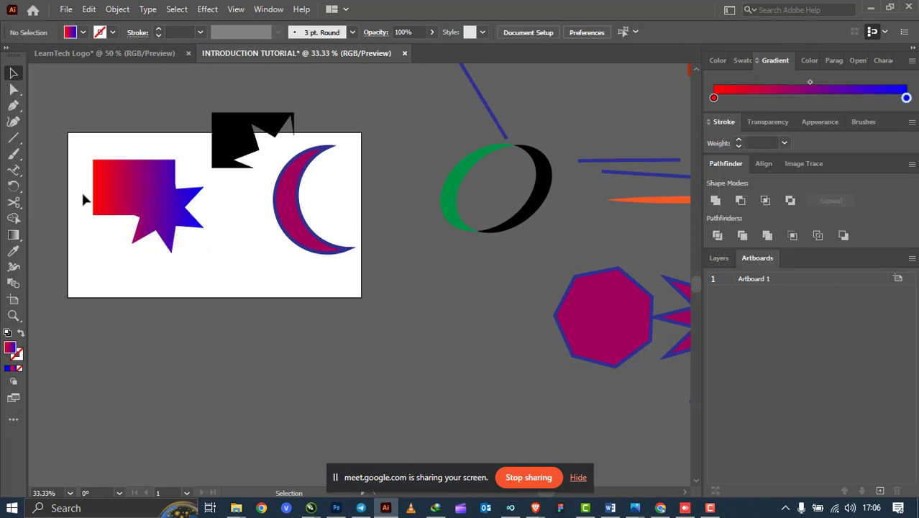
# Reposition the red-to-blue shape on the artboard and place a duplicate of it over the artboard's upper-left corner.
pyautogui.scroll(3, 83, 197)
pyautogui.moveTo(200, 219); pyautogui.dragTo(231, 254)
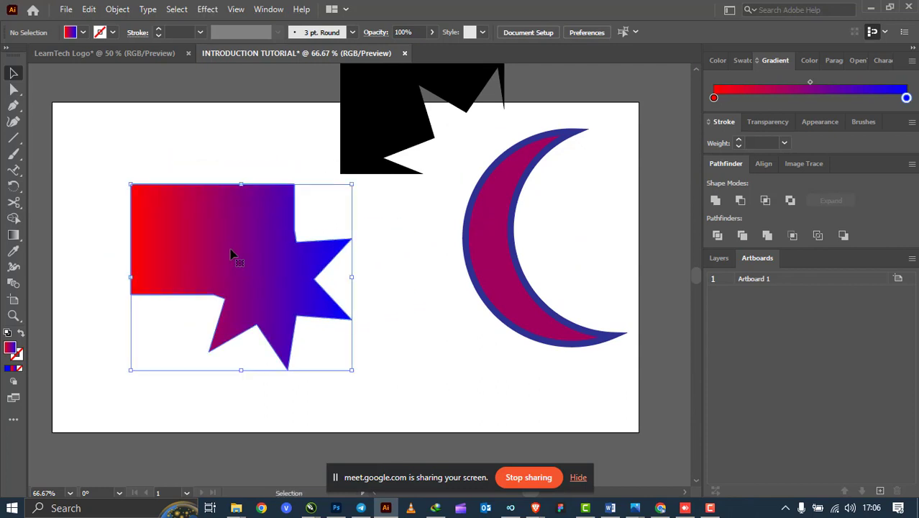
pyautogui.scroll(-2, 208, 242)
pyautogui.scroll(1, 206, 241)
pyautogui.scroll(-1, 205, 241)
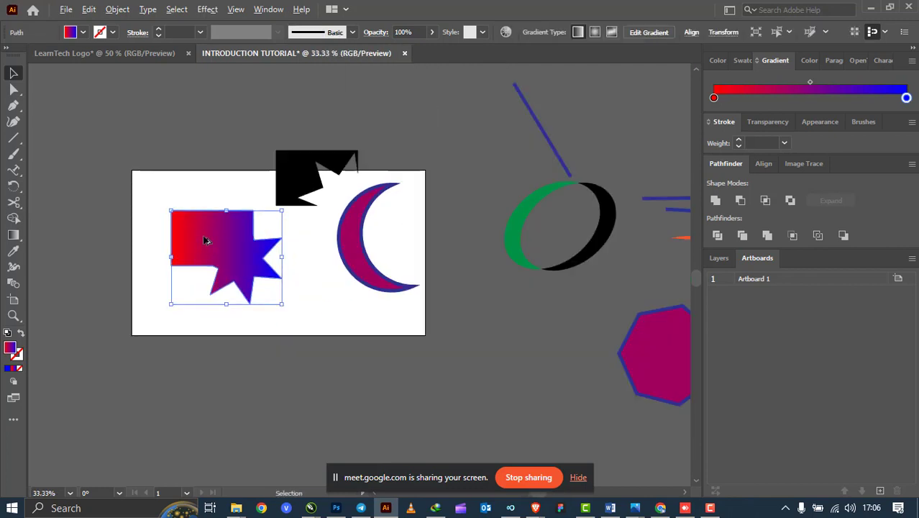
pyautogui.moveTo(214, 231); pyautogui.dragTo(194, 247)
pyautogui.click(317, 302)
pyautogui.click(237, 268)
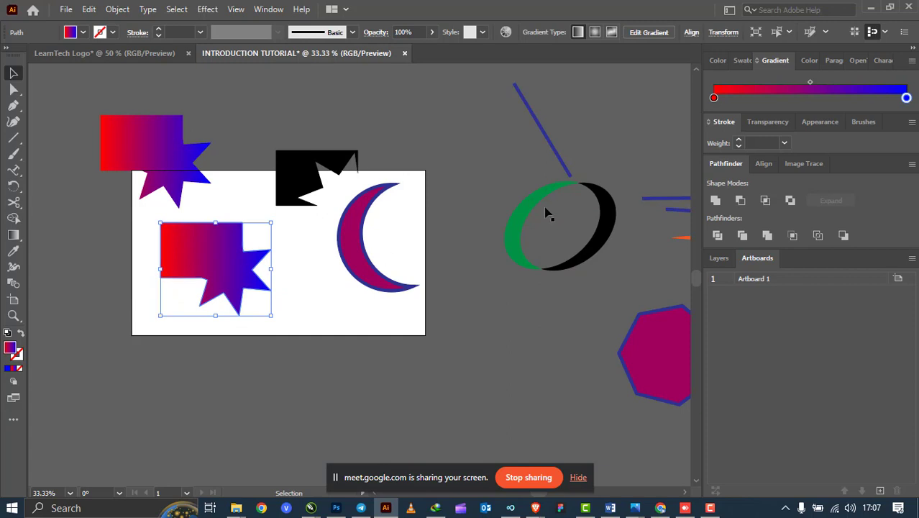
# Fill the lower red-to-blue shape with the Gold Dust gradient swatch and set the gradient's first stop to dark red.
pyautogui.click(718, 60)
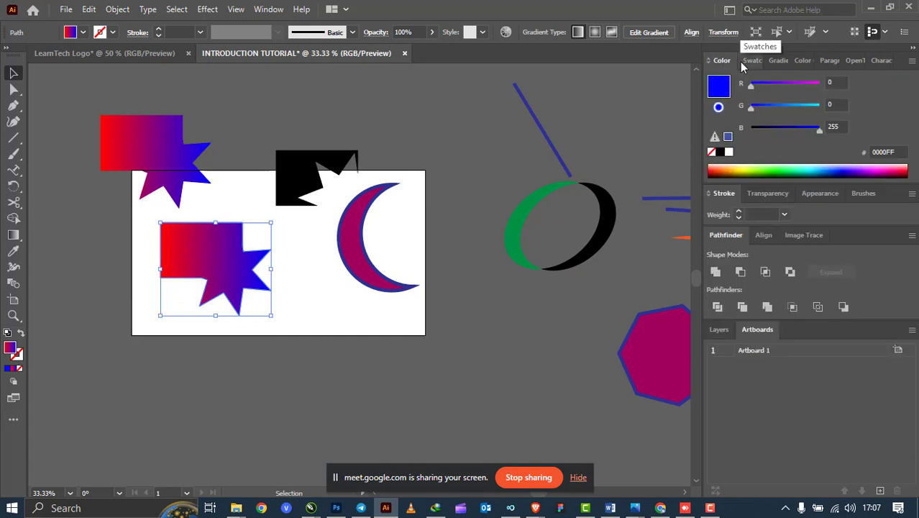
pyautogui.click(746, 62)
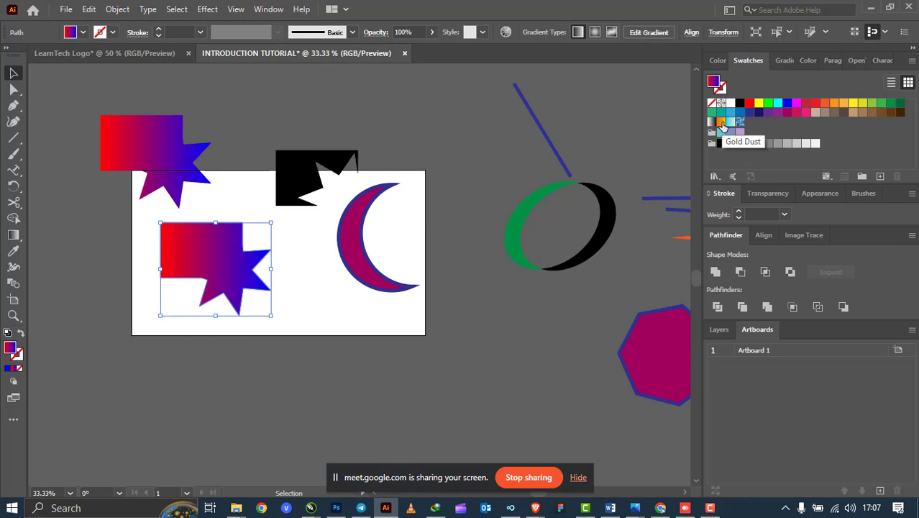
pyautogui.click(722, 123)
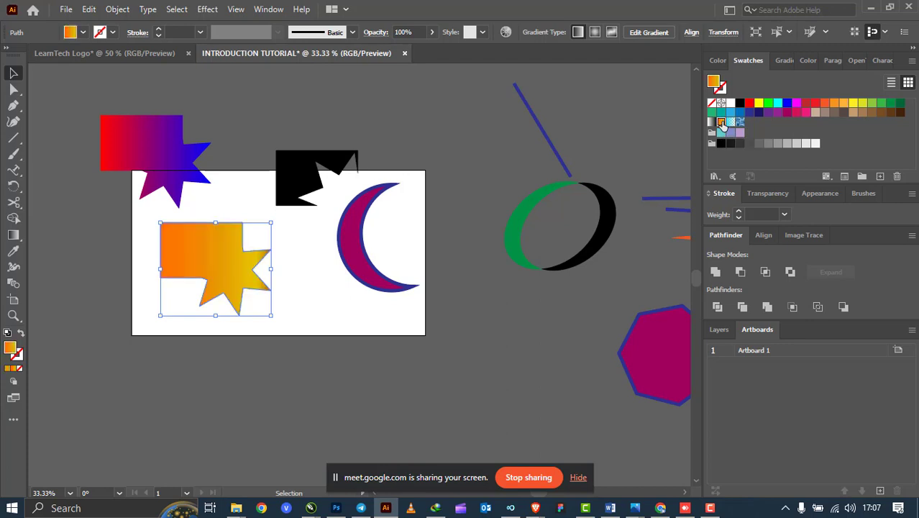
pyautogui.click(782, 62)
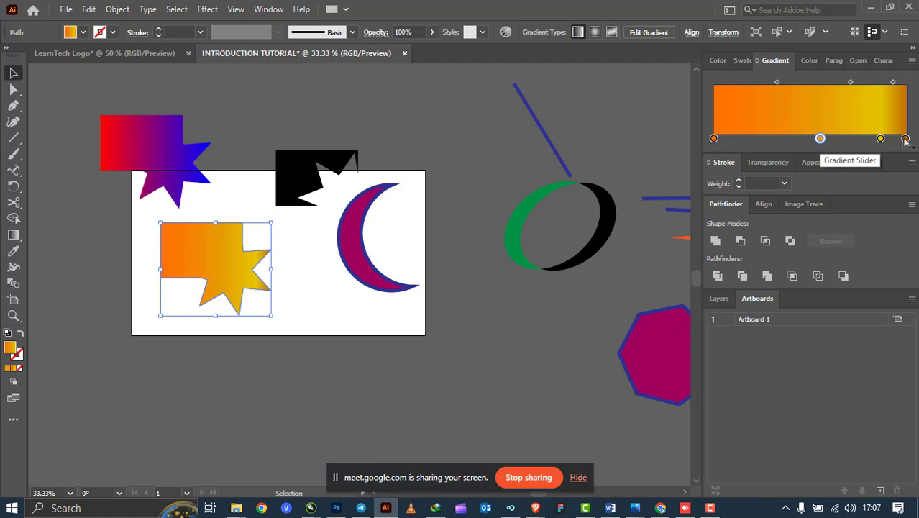
pyautogui.doubleClick(714, 139)
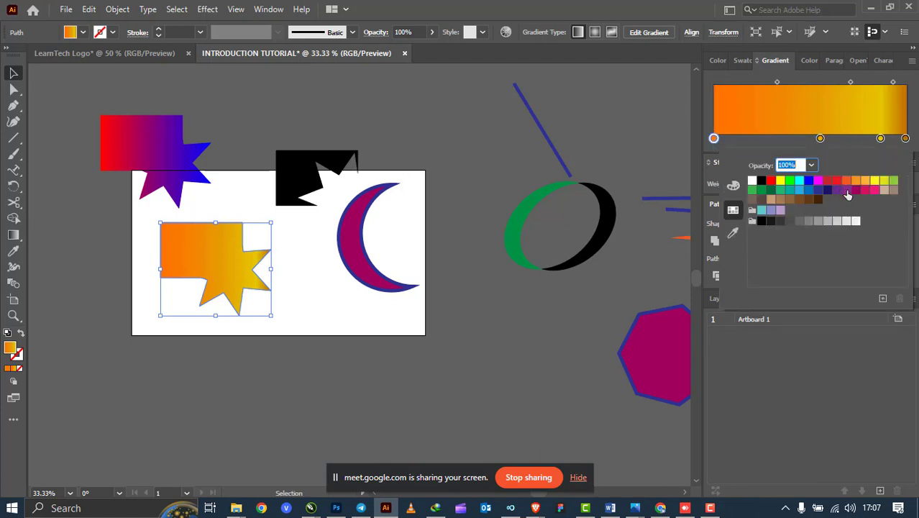
pyautogui.click(828, 182)
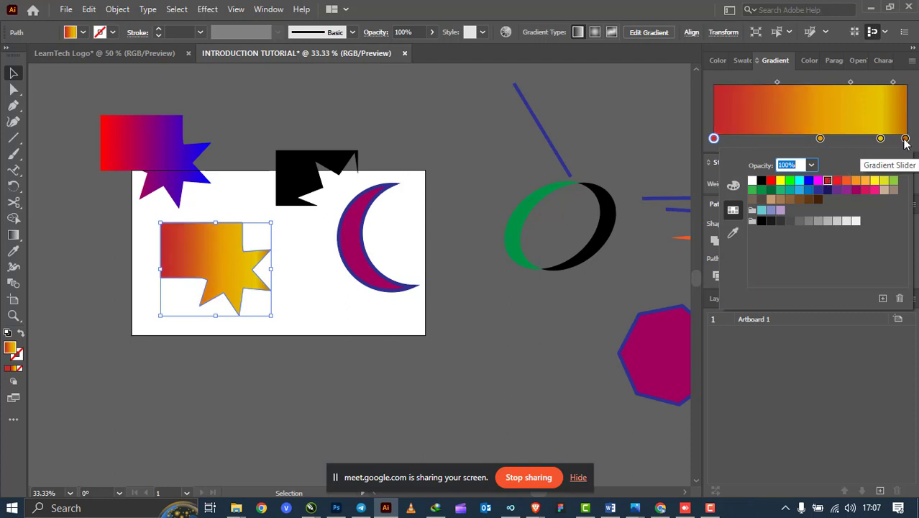
# Set the second stop of the Gold Dust gradient to magenta and its third stop to dark grey.
pyautogui.click(820, 139)
pyautogui.doubleClick(820, 139)
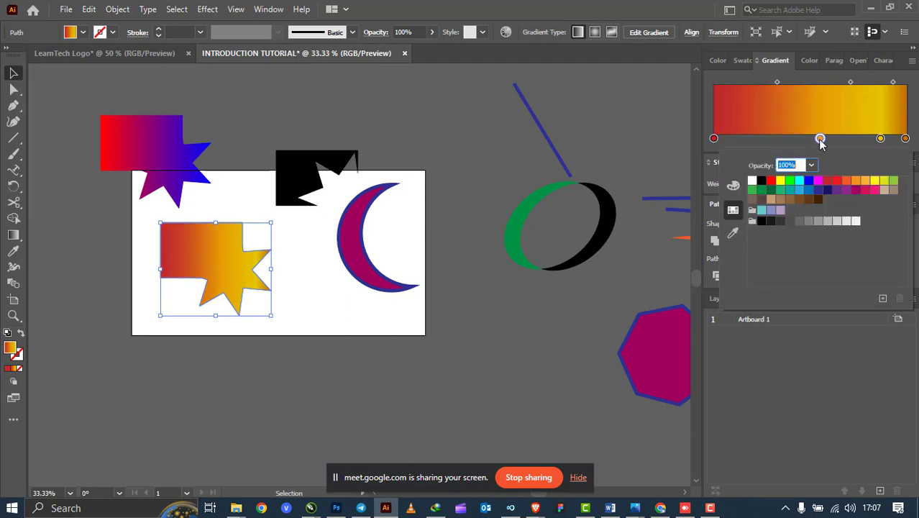
pyautogui.click(819, 182)
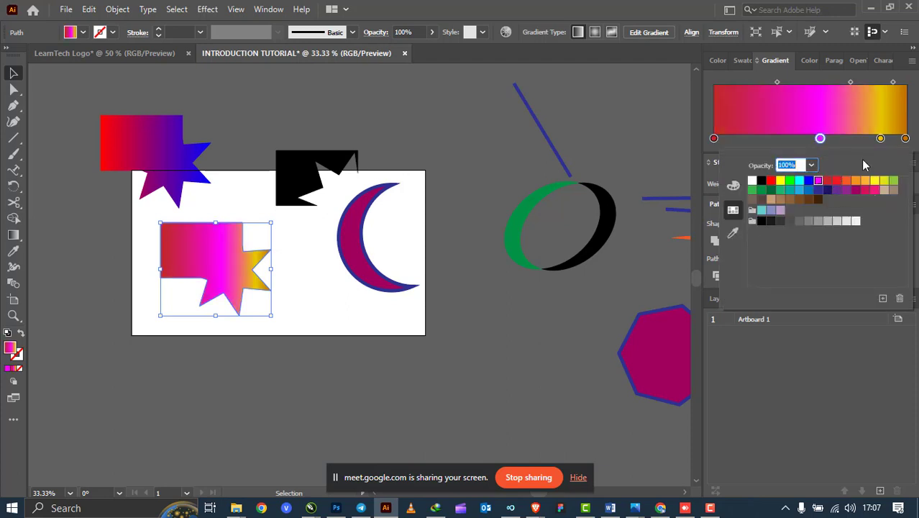
pyautogui.click(881, 139)
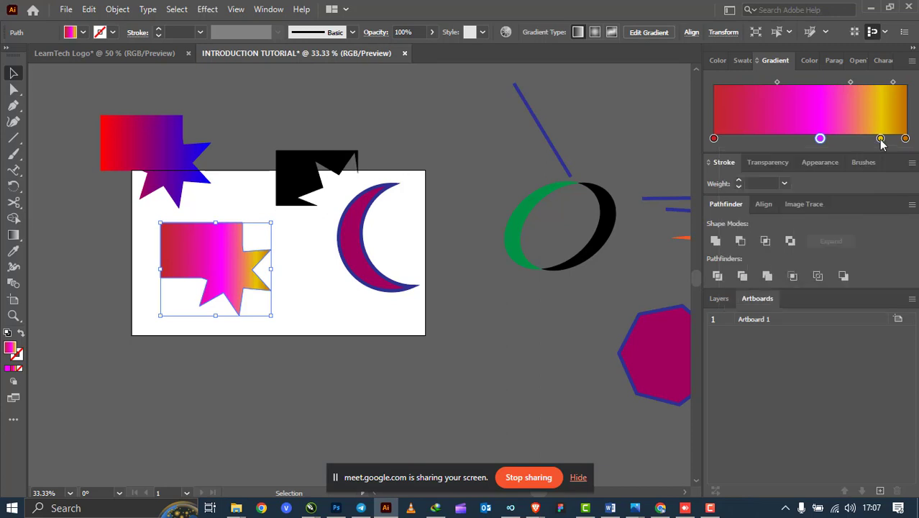
pyautogui.doubleClick(880, 139)
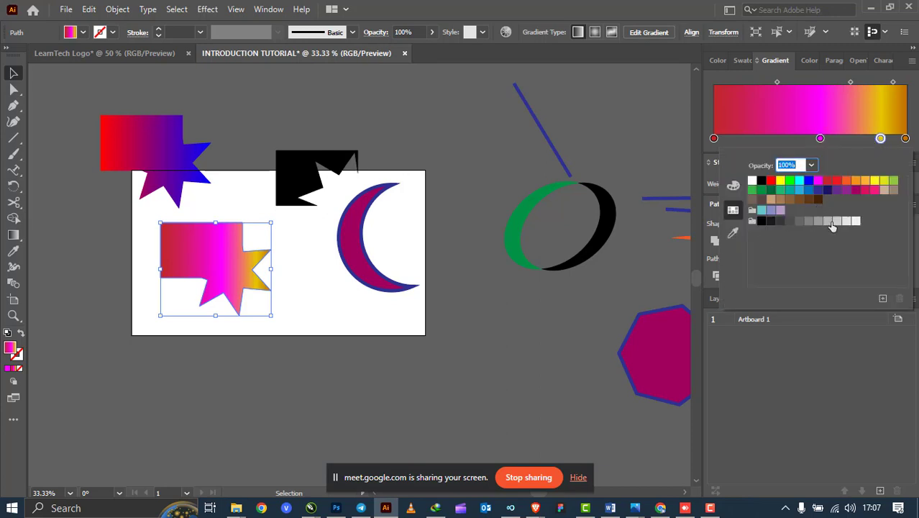
pyautogui.click(782, 222)
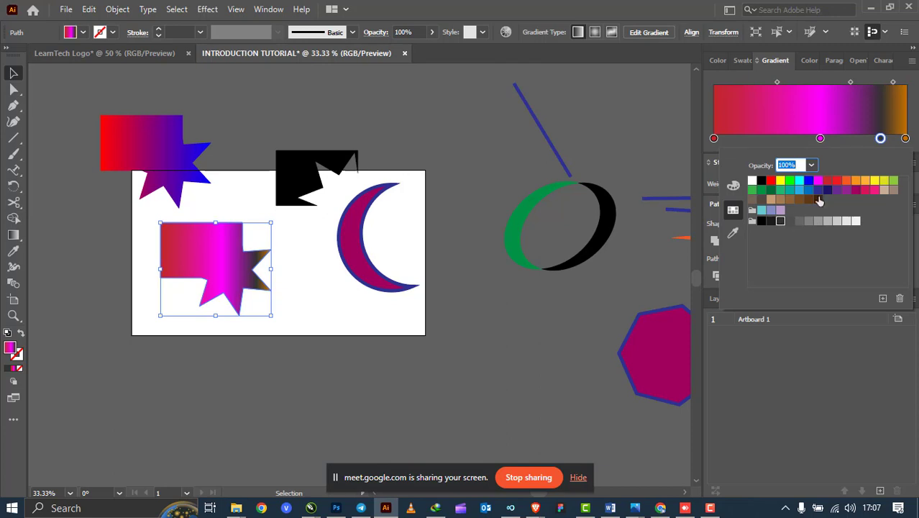
# Add two black stops between the dark grey stop and the orange end stop of the gradient.
pyautogui.click(906, 139)
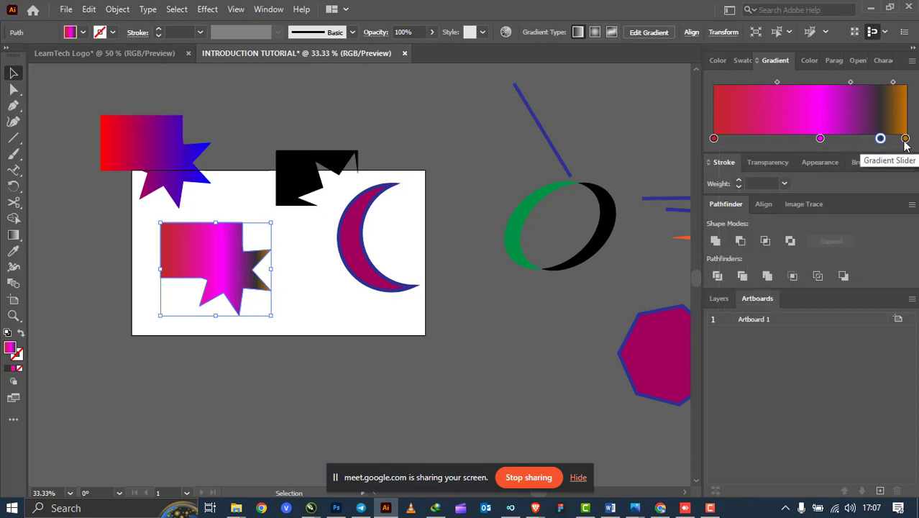
pyautogui.doubleClick(906, 139)
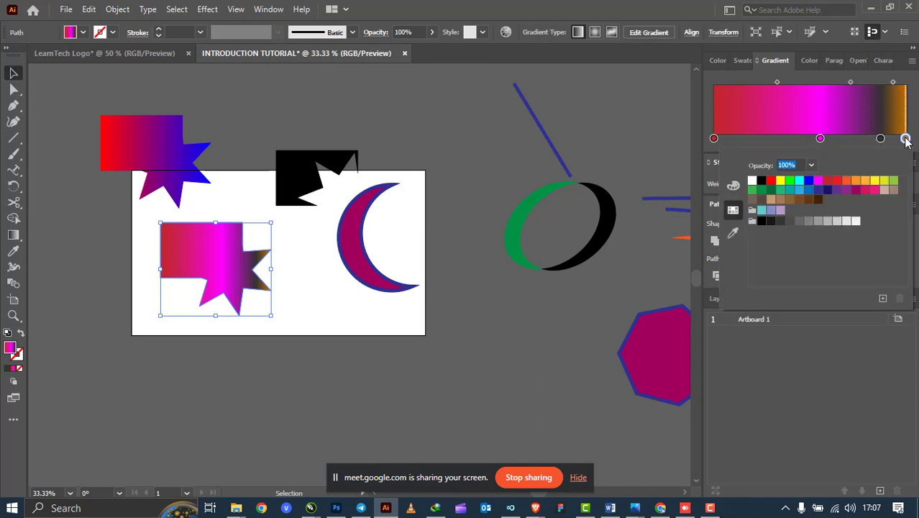
pyautogui.click(906, 140)
pyautogui.click(901, 139)
pyautogui.doubleClick(903, 140)
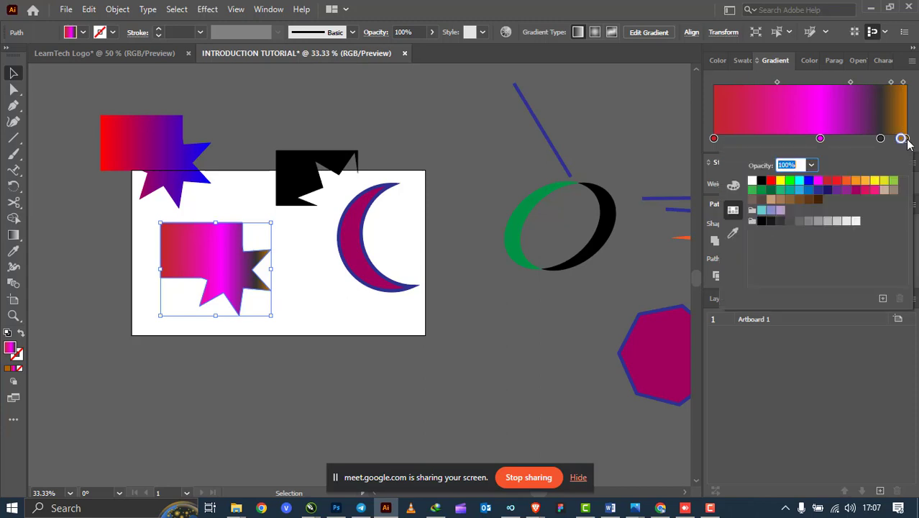
pyautogui.click(762, 180)
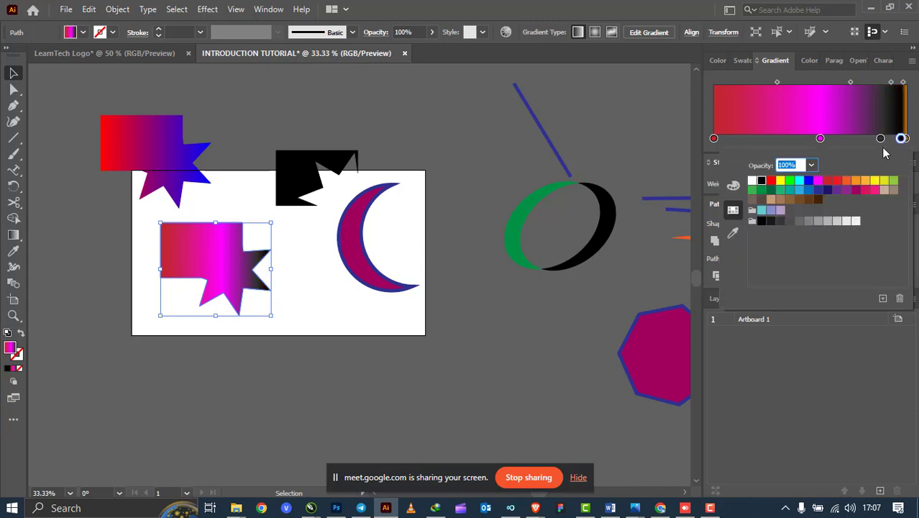
pyautogui.click(902, 139)
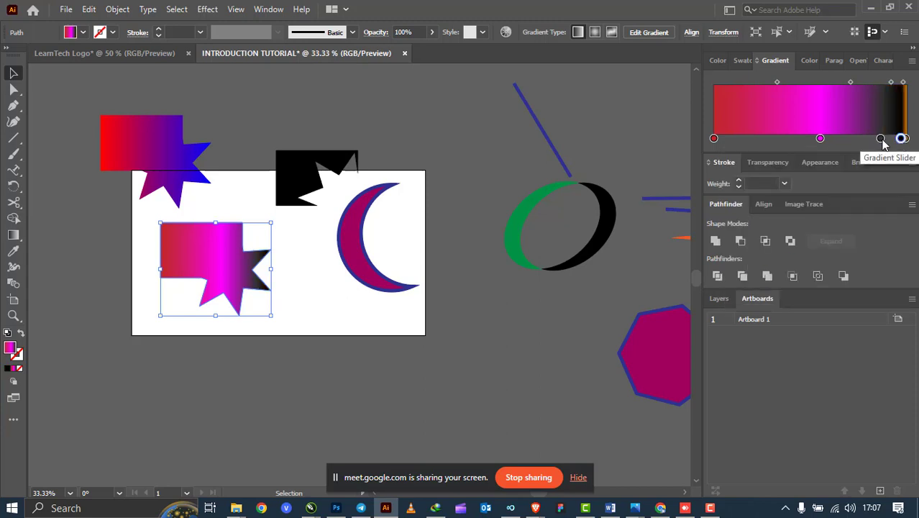
pyautogui.moveTo(902, 140)
pyautogui.mouseDown()
pyautogui.moveTo(892, 141)
pyautogui.moveTo(909, 143)
pyautogui.moveTo(893, 141)
pyautogui.mouseUp()
pyautogui.click(905, 138)
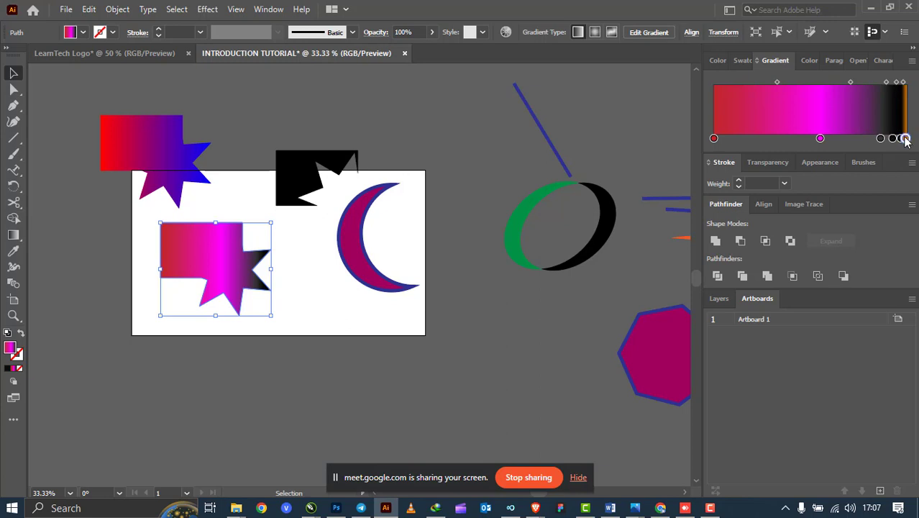
pyautogui.press('Delete')
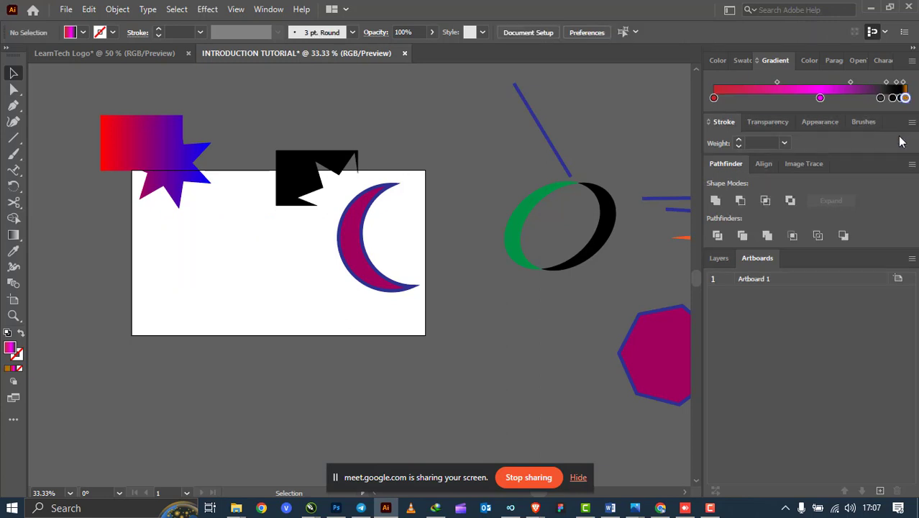
pyautogui.scroll(2, 861, 167)
pyautogui.scroll(-1, 859, 162)
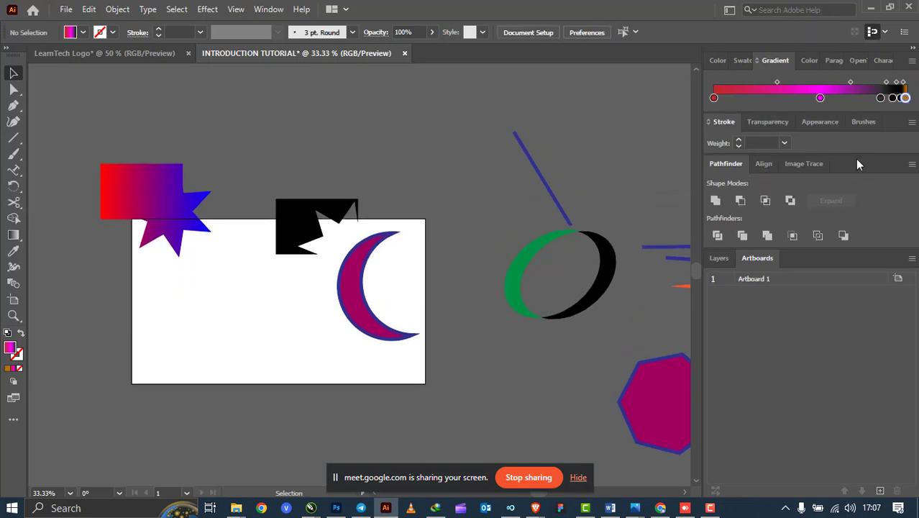
pyautogui.hotkey('ctrl', 'z')
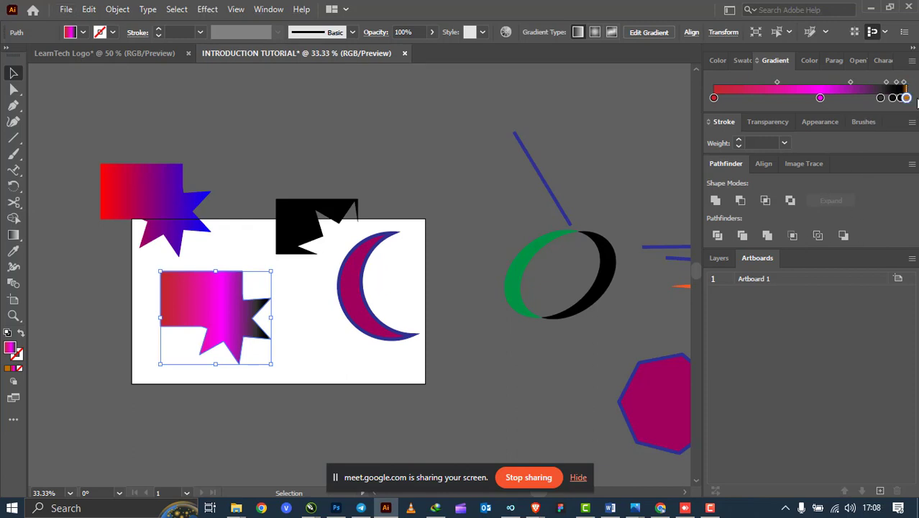
# Replace the gradient's orange end stop with black and move the shape right and slightly up on the artboard.
pyautogui.moveTo(896, 98); pyautogui.dragTo(904, 98)
pyautogui.click(288, 350)
pyautogui.scroll(3, 196, 342)
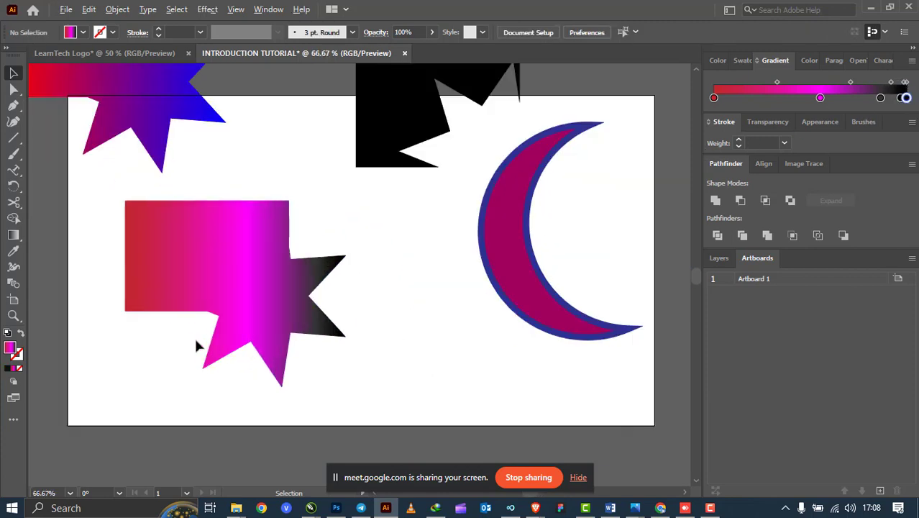
pyautogui.scroll(-3, 331, 300)
pyautogui.moveTo(295, 289); pyautogui.dragTo(328, 277)
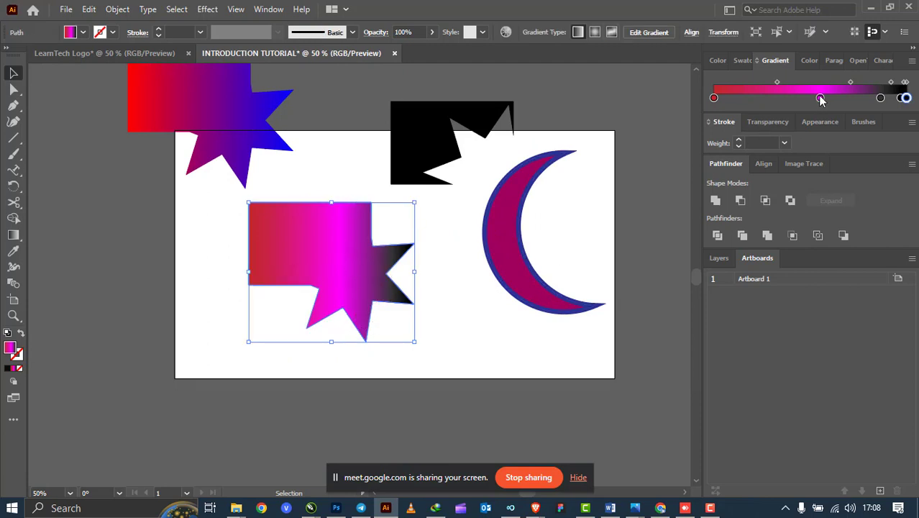
# Reposition the gradient stops with dark grey at about a quarter, magenta just past the middle and black at about three quarters.
pyautogui.moveTo(820, 98); pyautogui.dragTo(761, 98)
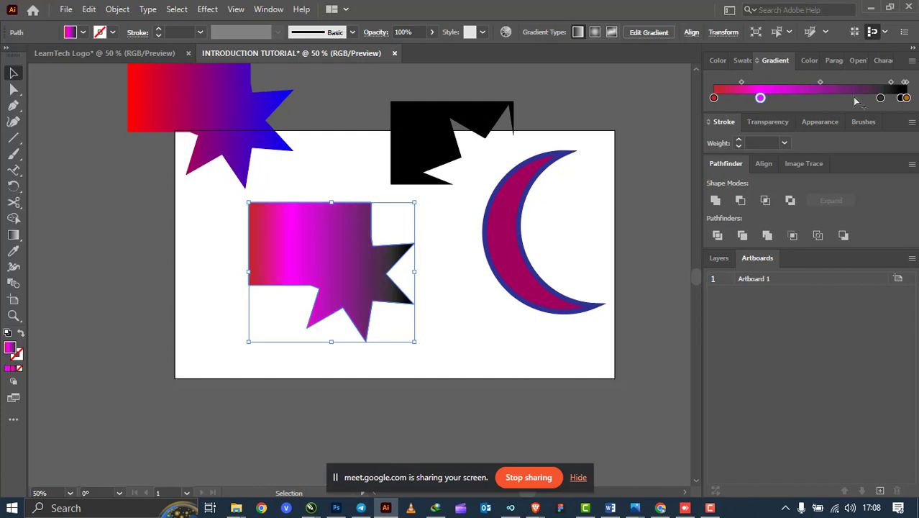
pyautogui.moveTo(879, 100); pyautogui.dragTo(832, 100)
pyautogui.moveTo(760, 98)
pyautogui.mouseDown()
pyautogui.moveTo(852, 98)
pyautogui.moveTo(762, 99)
pyautogui.mouseUp()
pyautogui.moveTo(852, 99); pyautogui.dragTo(817, 99)
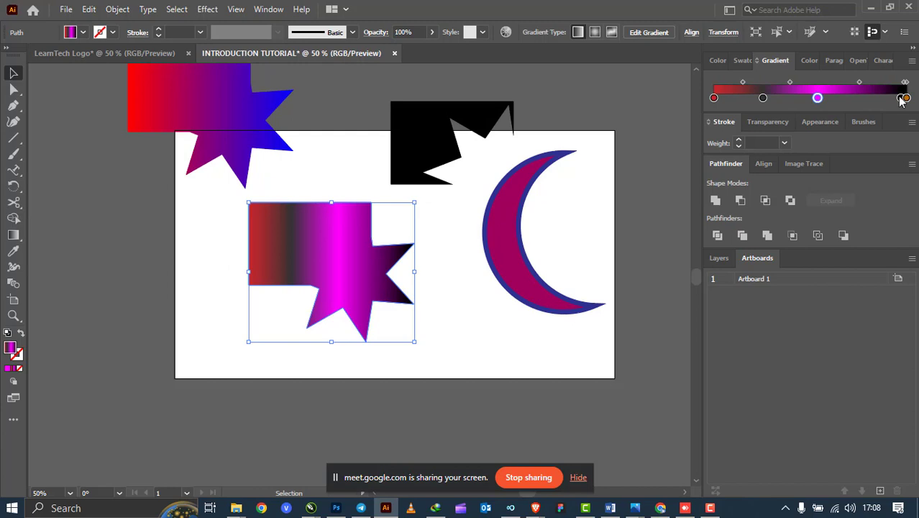
pyautogui.moveTo(904, 98); pyautogui.dragTo(860, 99)
# Add a red stop near the gradient's end, with a black stop at the end and another before the existing black stop.
pyautogui.doubleClick(906, 98)
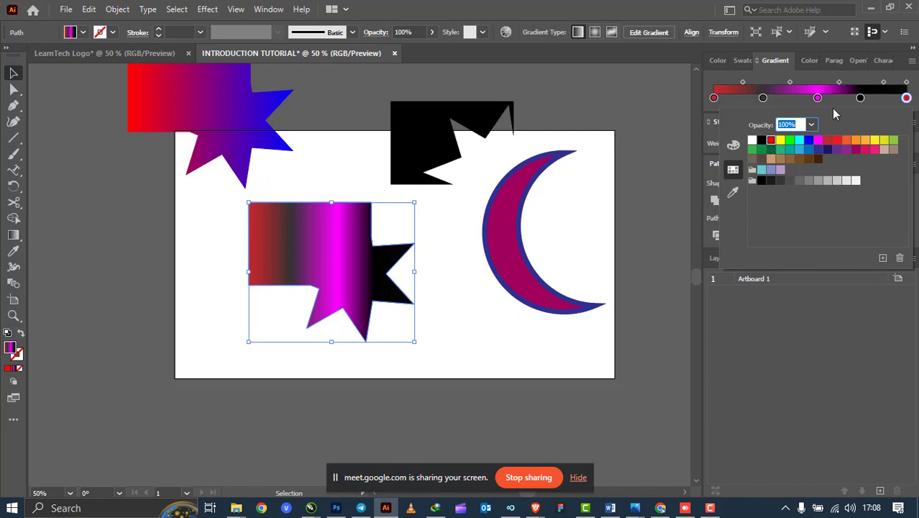
pyautogui.click(887, 101)
pyautogui.moveTo(890, 99); pyautogui.dragTo(798, 103)
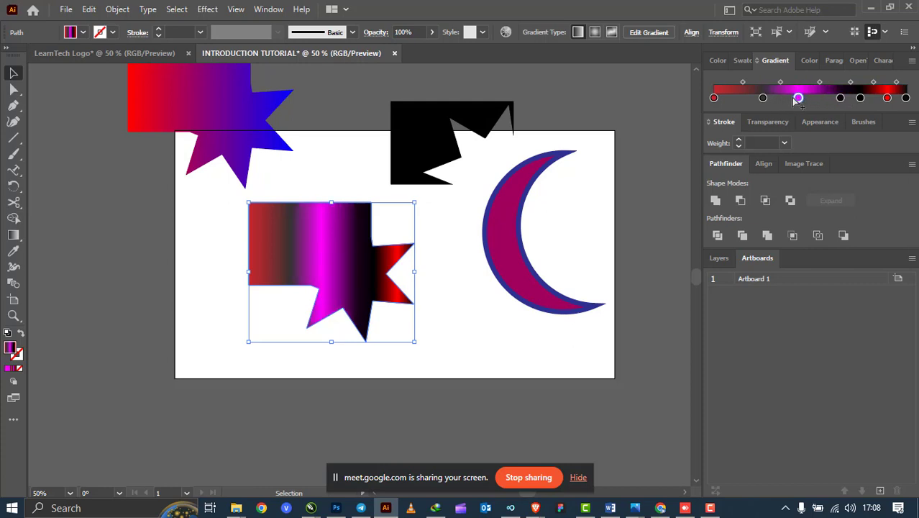
# Move the magenta stop closer to the dark grey stop and add a dark stop between magenta and the black stops.
pyautogui.moveTo(801, 101); pyautogui.dragTo(783, 100)
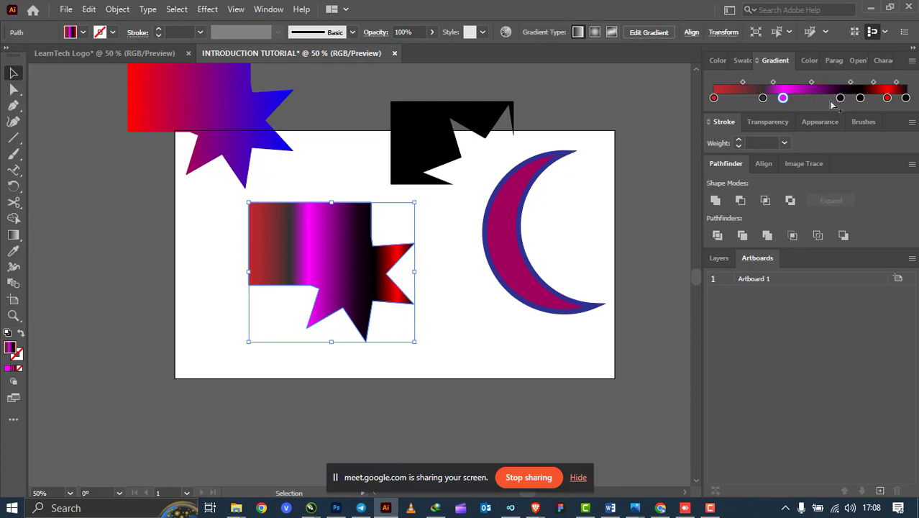
pyautogui.click(831, 100)
pyautogui.moveTo(831, 101); pyautogui.dragTo(817, 101)
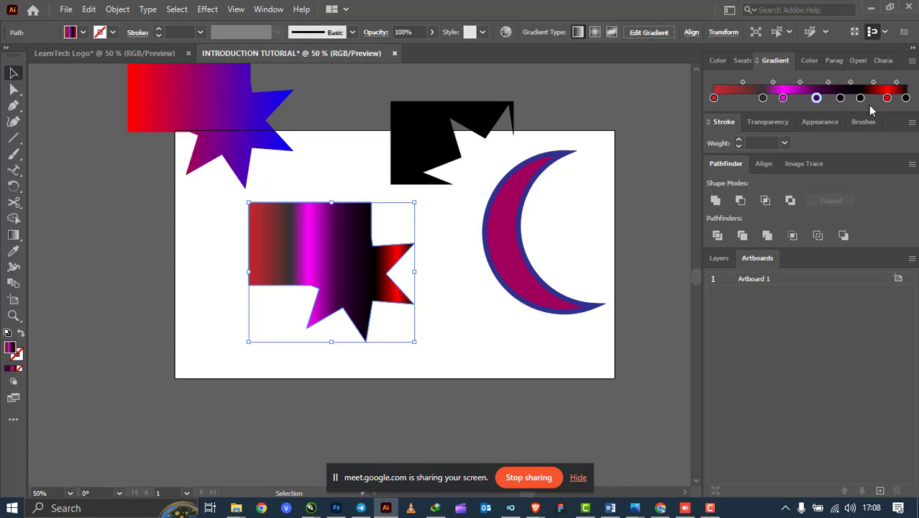
pyautogui.click(830, 82)
pyautogui.press('Delete')
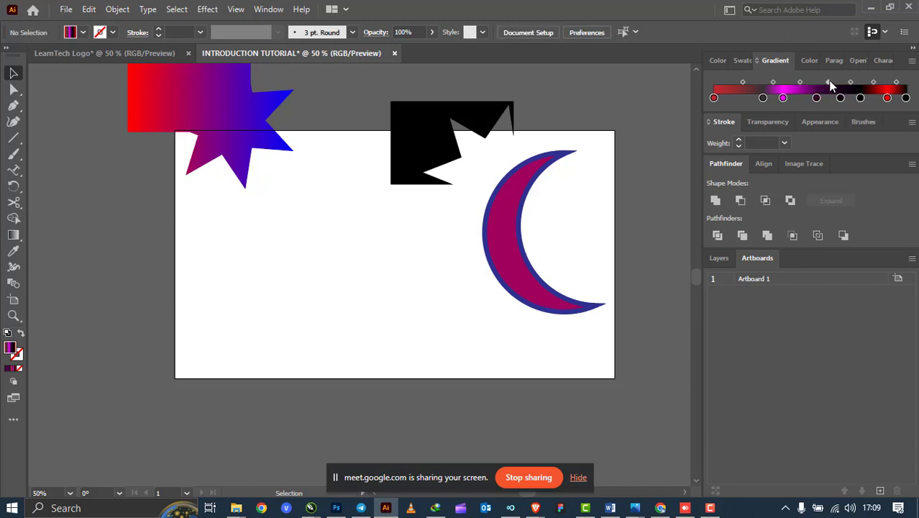
pyautogui.hotkey('ctrl', 'z')
pyautogui.click(473, 302)
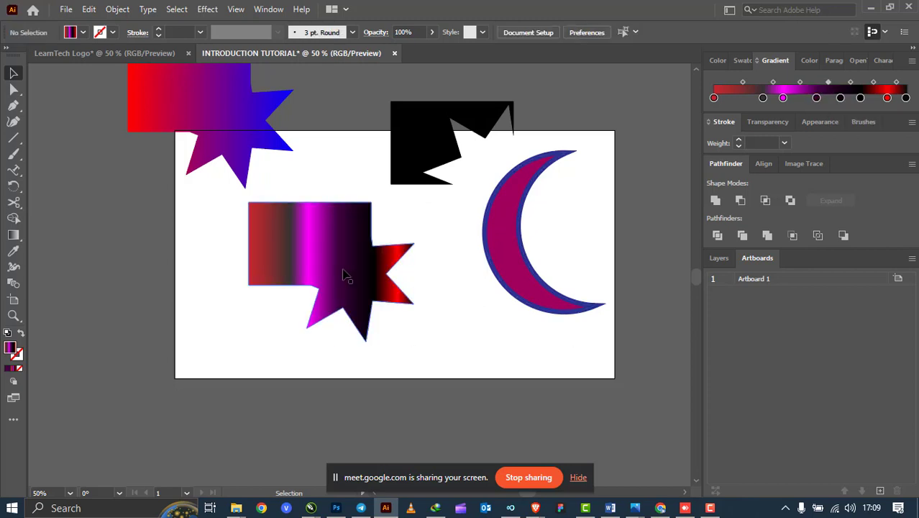
# Duplicate the multi-stop gradient shape off the artboard's left side and move the other one back toward the artboard's centre.
pyautogui.scroll(-2, 344, 273)
pyautogui.scroll(1, 344, 273)
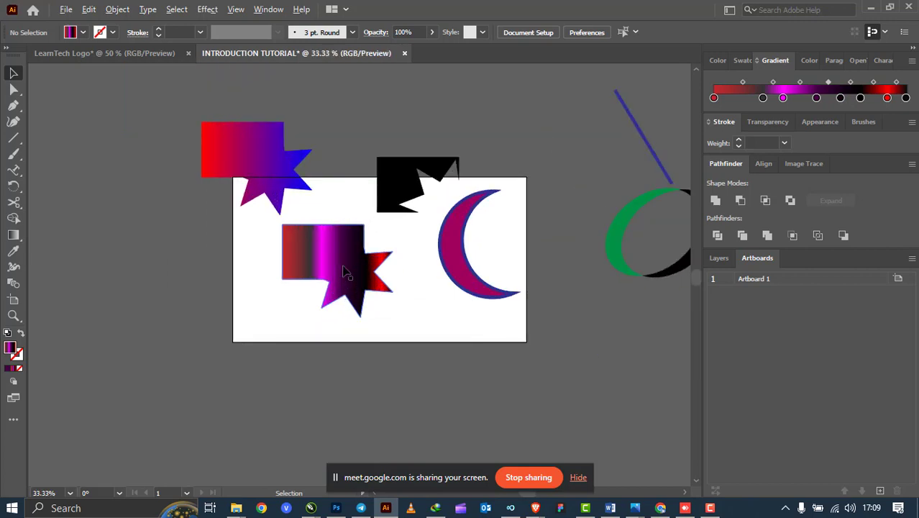
pyautogui.click(741, 62)
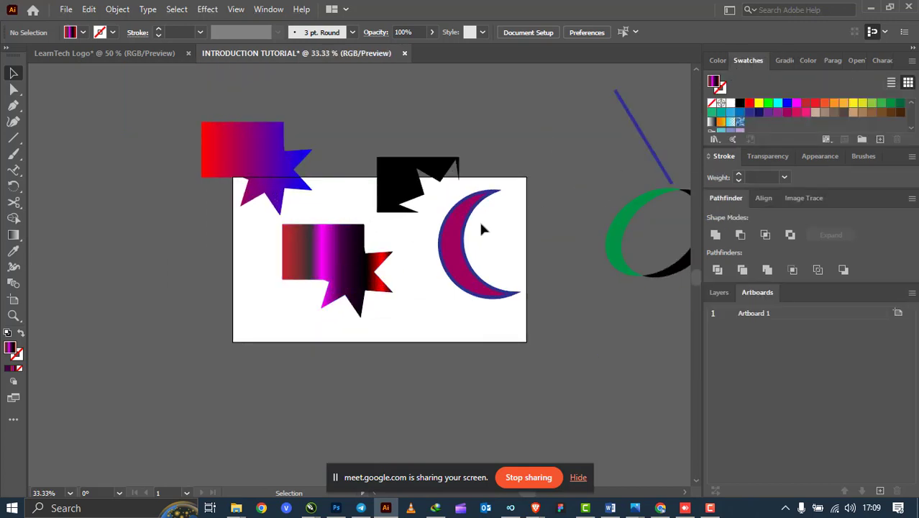
pyautogui.click(362, 270)
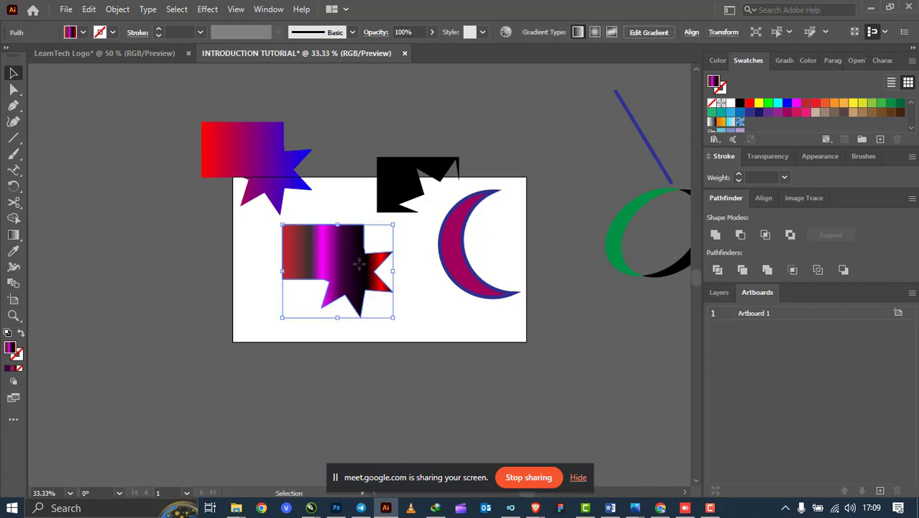
pyautogui.moveTo(362, 269); pyautogui.dragTo(174, 270)
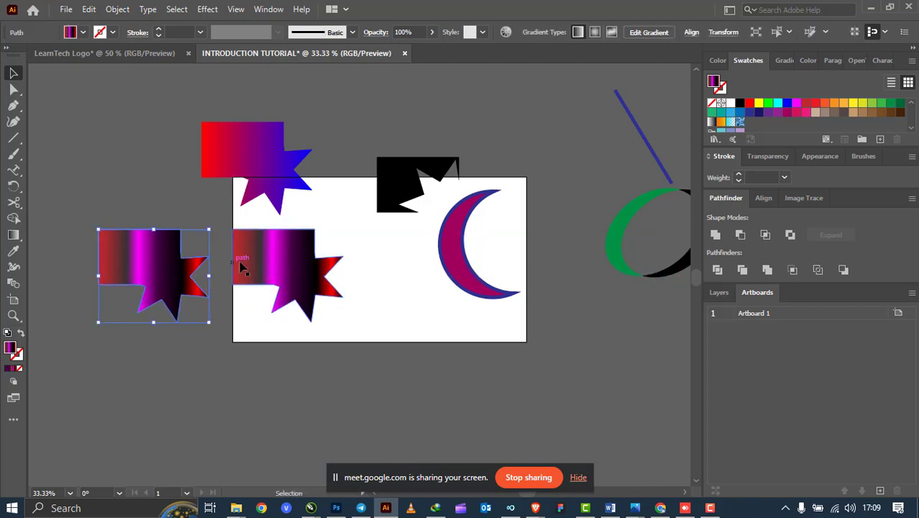
pyautogui.moveTo(243, 267); pyautogui.dragTo(323, 270)
pyautogui.scroll(1, 325, 273)
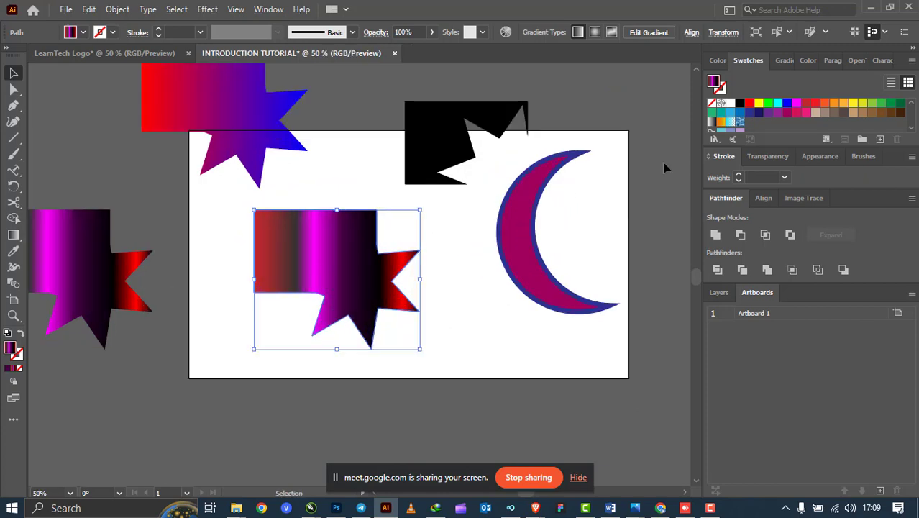
# Fill the gradient shape on the artboard with the cyan-to-transparent gradient swatch and move it slightly right and up.
pyautogui.click(730, 124)
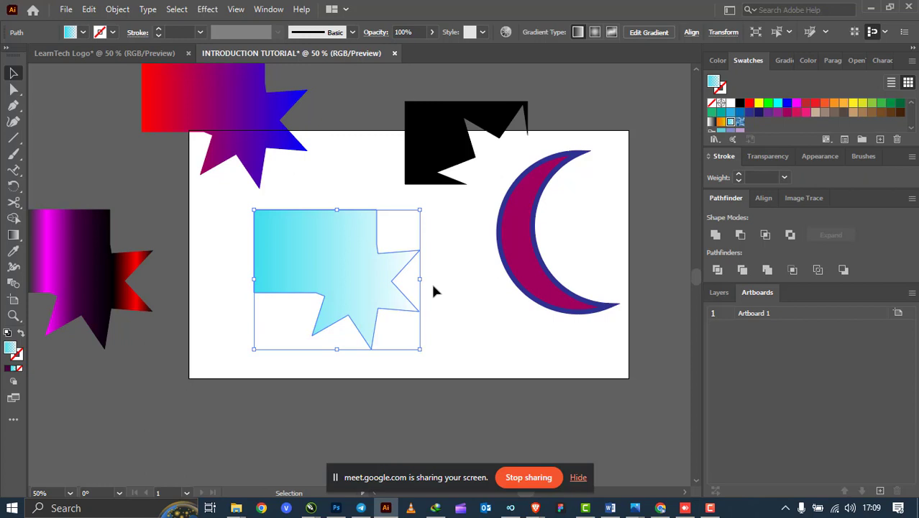
pyautogui.click(717, 61)
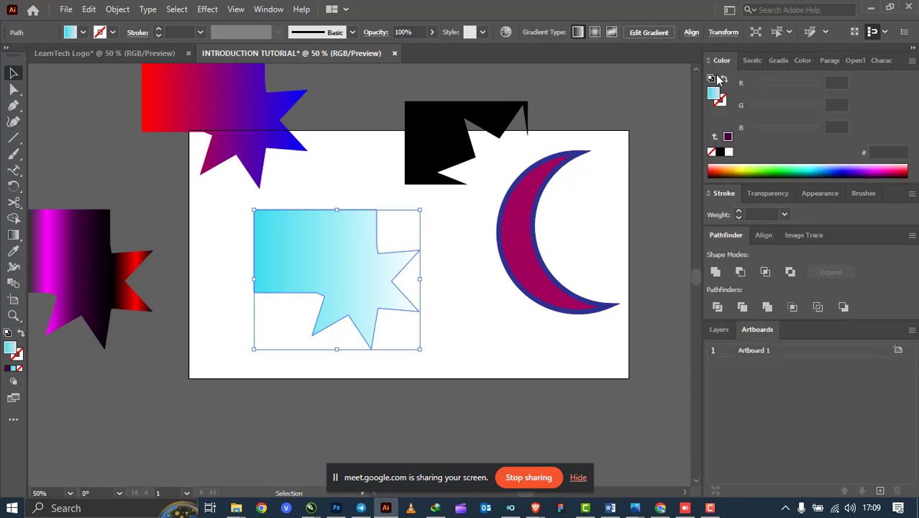
pyautogui.click(748, 62)
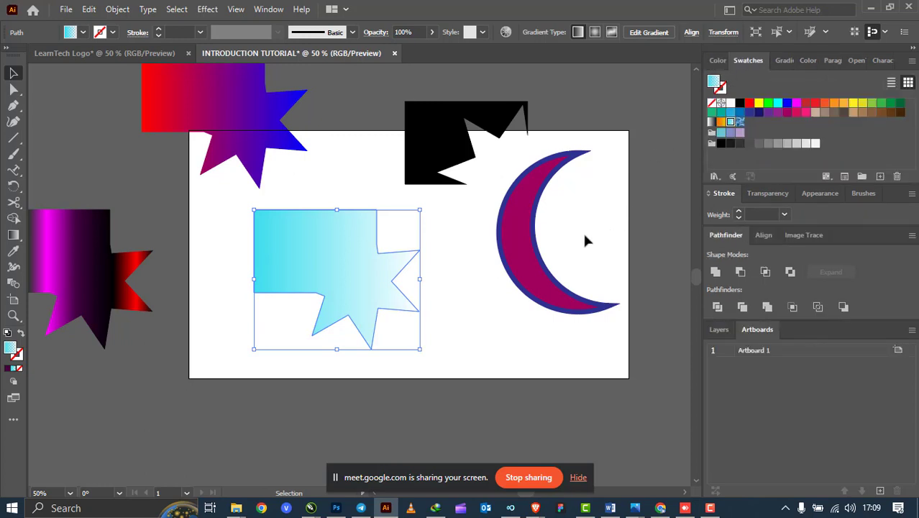
pyautogui.moveTo(391, 282); pyautogui.dragTo(417, 267)
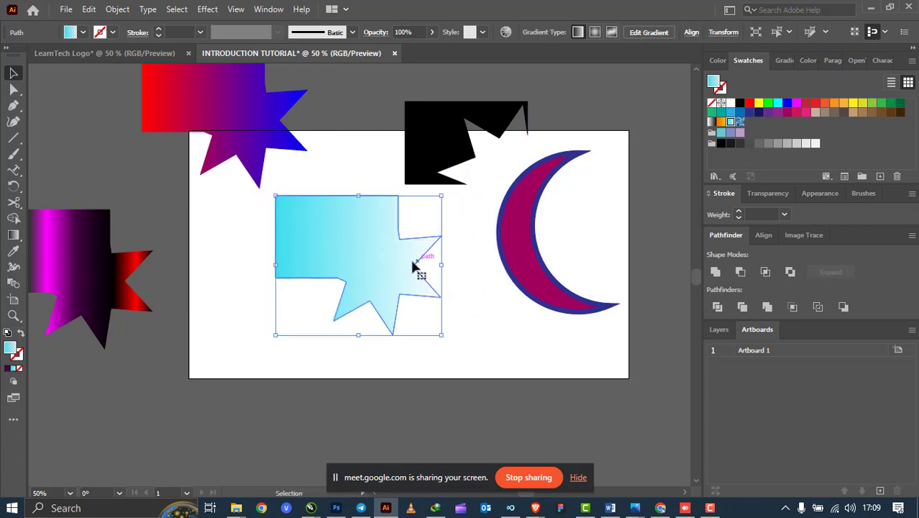
# Move the black shape down beside the crescent and send it to back, then move the cyan gradient shape to the artboard's left edge.
pyautogui.moveTo(426, 158); pyautogui.dragTo(423, 251)
pyautogui.rightClick(424, 251)
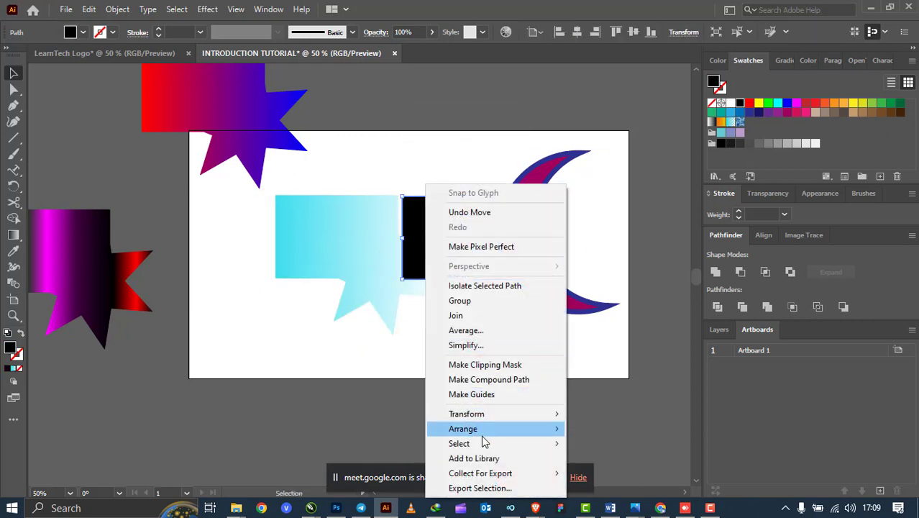
pyautogui.moveTo(484, 431)
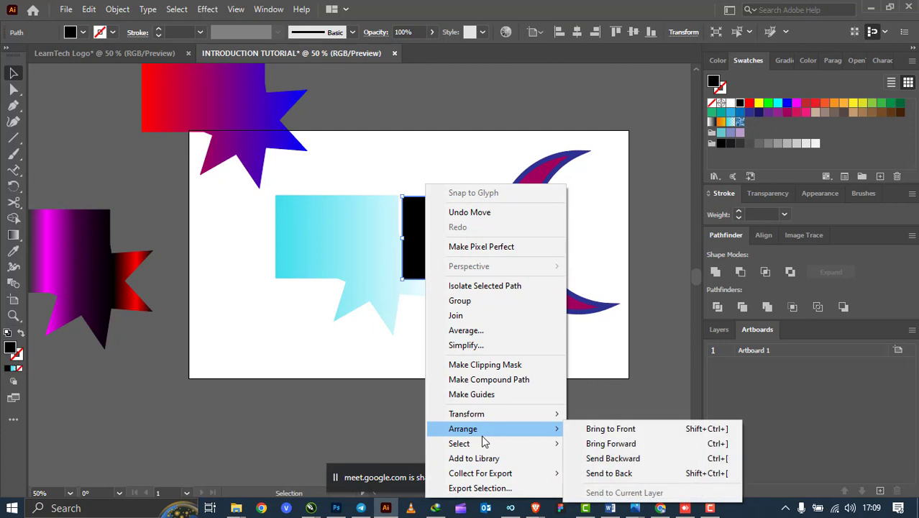
pyautogui.click(595, 472)
pyautogui.moveTo(370, 275); pyautogui.dragTo(324, 243)
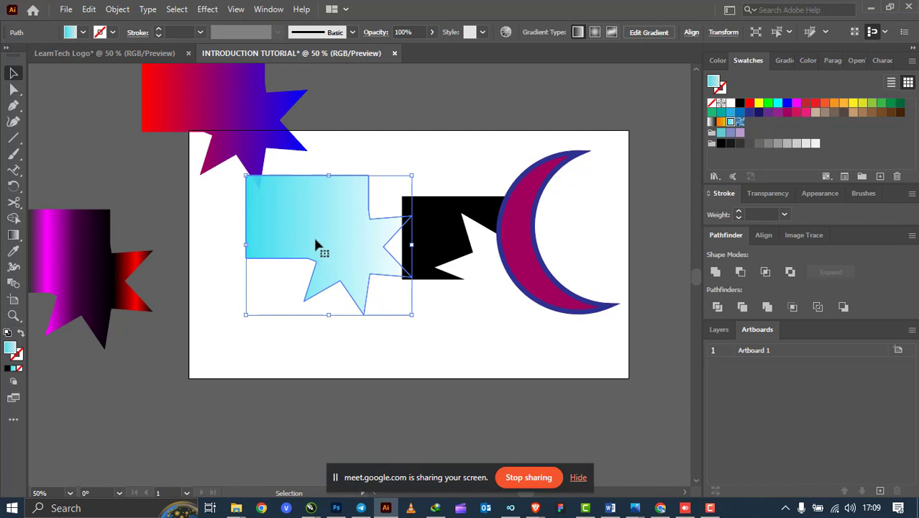
pyautogui.moveTo(317, 245); pyautogui.dragTo(184, 259)
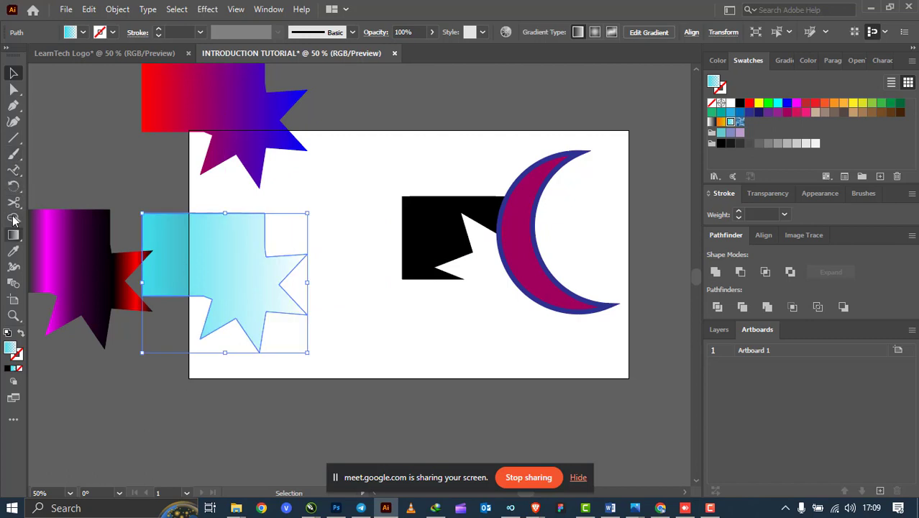
# Move the red-to-blue gradient shape onto the artboard and enlarge it to more than twice its size, covering the crescent.
pyautogui.moveTo(223, 94); pyautogui.dragTo(347, 114)
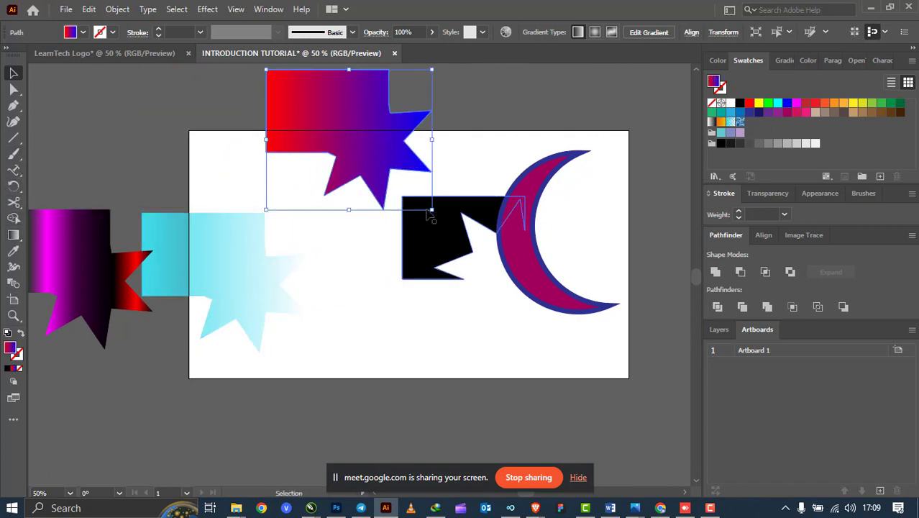
pyautogui.click(426, 213)
pyautogui.click(400, 170)
pyautogui.moveTo(431, 209); pyautogui.dragTo(651, 400)
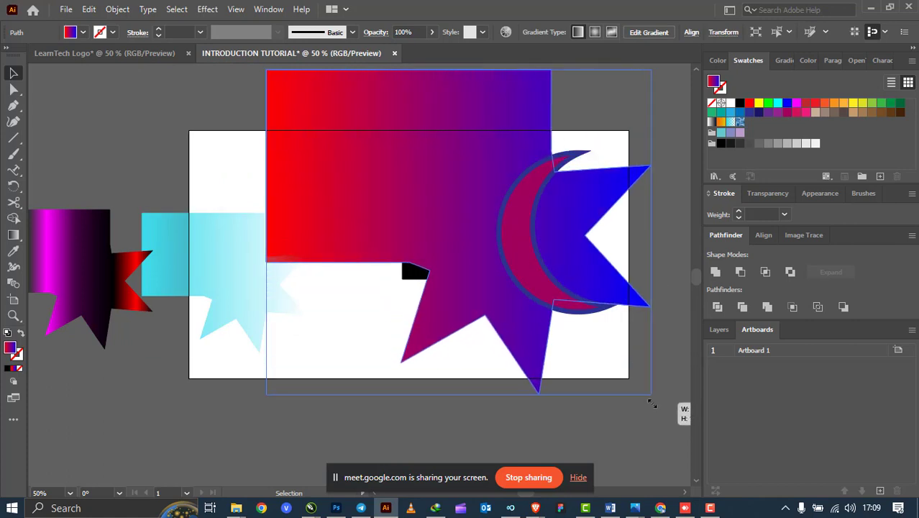
pyautogui.moveTo(360, 162); pyautogui.dragTo(360, 229)
# Send the enlarged red-to-blue shape to back and move the black shape off the artboard's upper-right corner.
pyautogui.rightClick(359, 228)
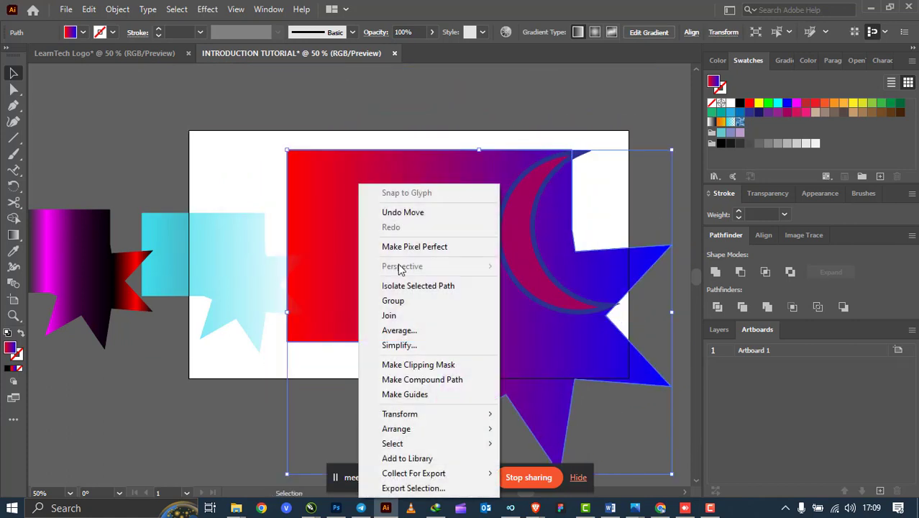
pyautogui.moveTo(446, 430)
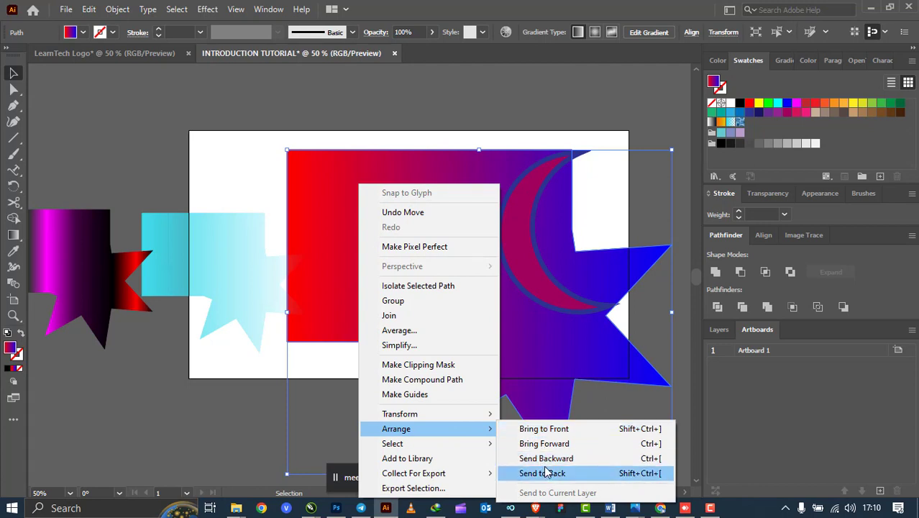
pyautogui.click(546, 473)
pyautogui.moveTo(362, 237); pyautogui.dragTo(608, 72)
# Send the large red-to-blue shape to back again and move the cyan gradient shape so it overlaps its left edge.
pyautogui.click(403, 163)
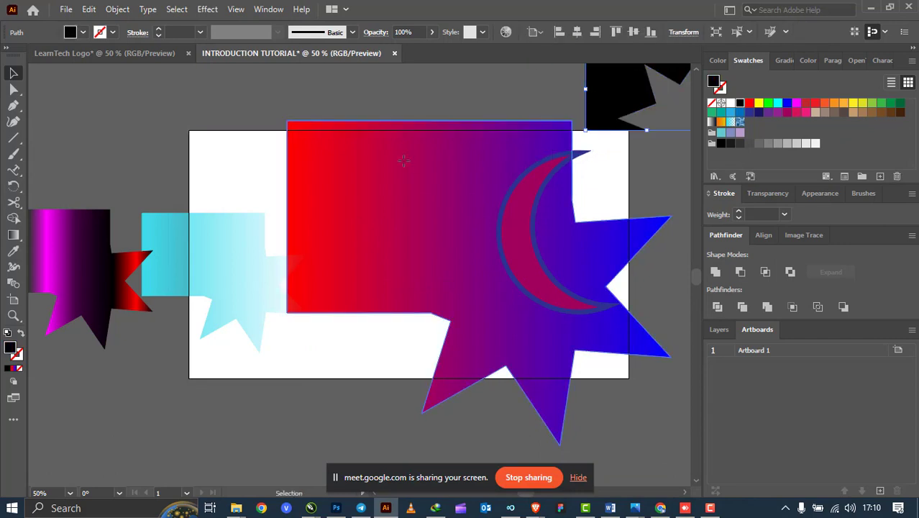
pyautogui.rightClick(409, 168)
pyautogui.moveTo(467, 407)
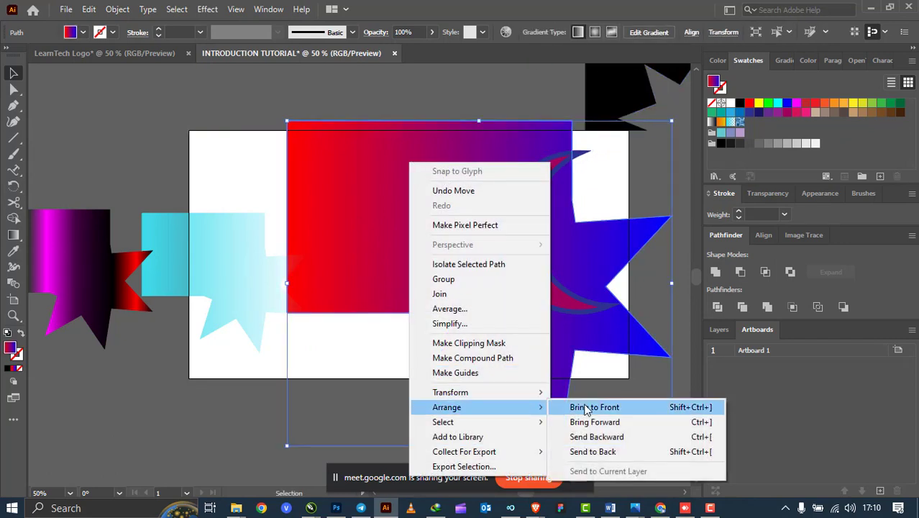
pyautogui.click(593, 452)
pyautogui.click(205, 197)
pyautogui.moveTo(214, 231); pyautogui.dragTo(349, 210)
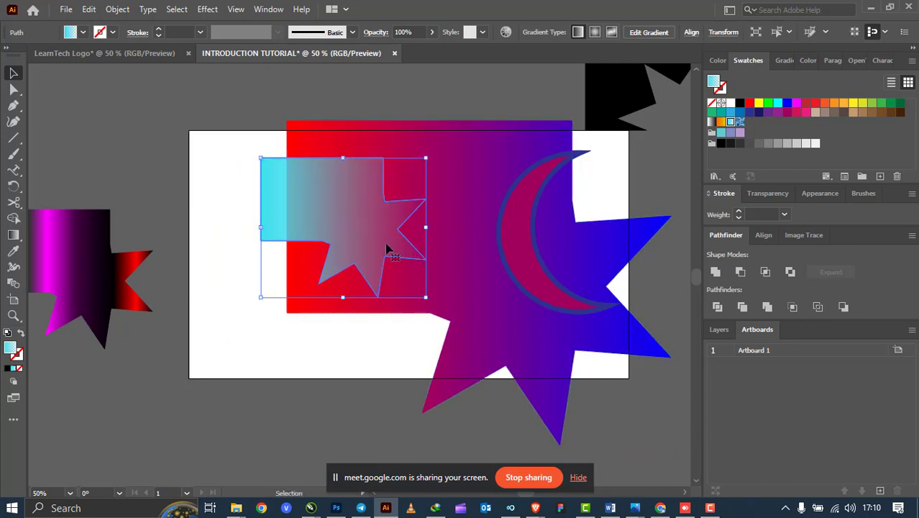
pyautogui.moveTo(307, 211)
pyautogui.mouseDown()
pyautogui.moveTo(479, 207)
pyautogui.moveTo(312, 201)
pyautogui.moveTo(227, 216)
pyautogui.moveTo(296, 199)
pyautogui.moveTo(188, 127)
pyautogui.moveTo(328, 214)
pyautogui.moveTo(314, 209)
pyautogui.mouseUp()
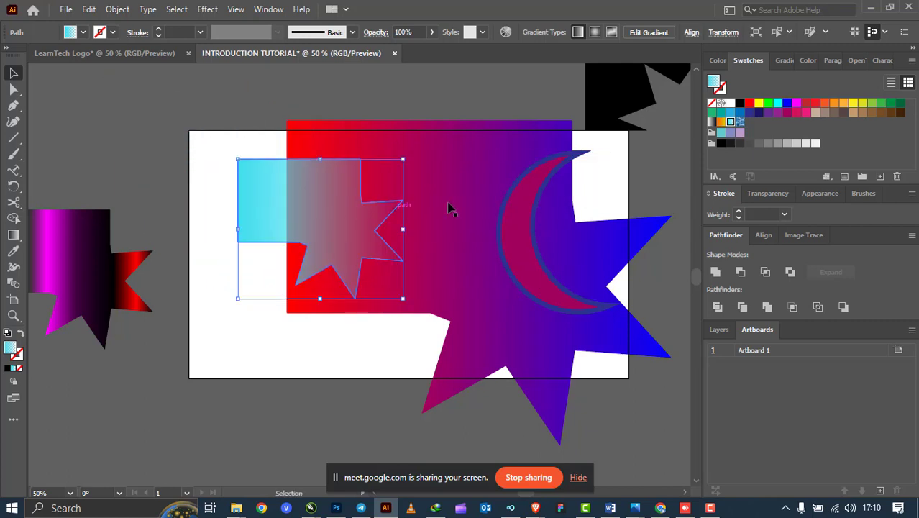
# Reapply the cyan-to-transparent gradient swatch to the smaller shape and set the gradient's first stop to black.
pyautogui.click(741, 104)
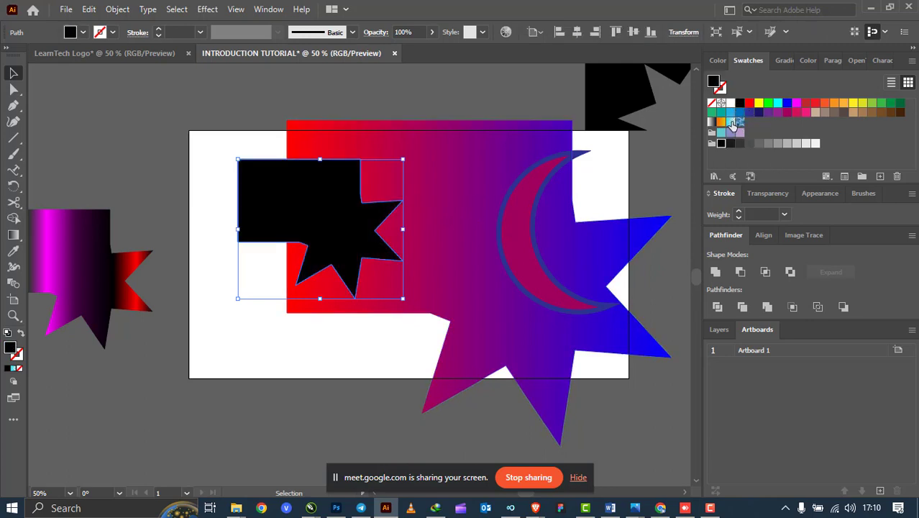
pyautogui.click(731, 123)
pyautogui.click(776, 62)
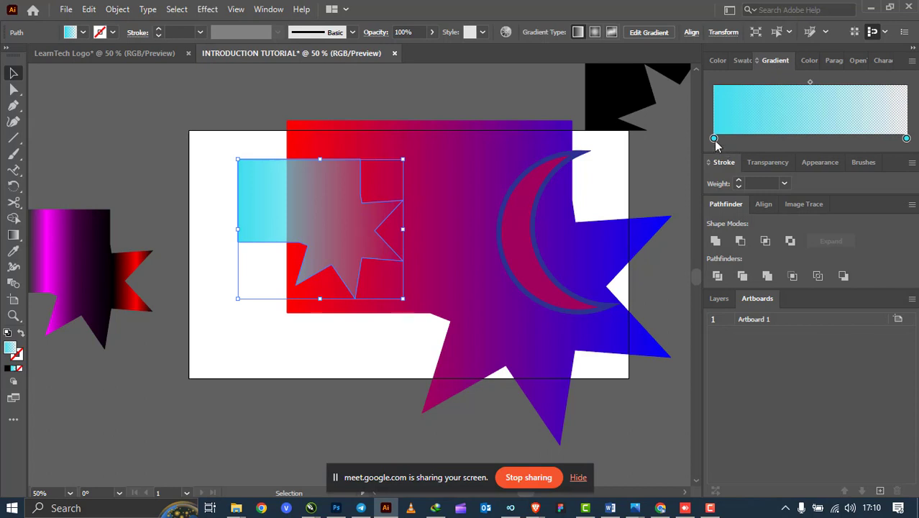
pyautogui.doubleClick(715, 140)
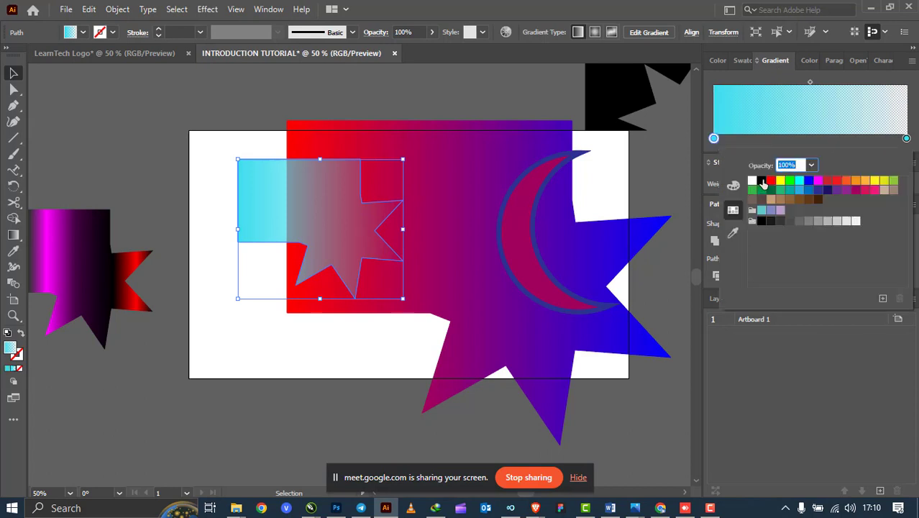
pyautogui.click(763, 181)
# Move the black fading shape slightly right and up, and shift the gradient's black stop to just before the middle.
pyautogui.click(266, 216)
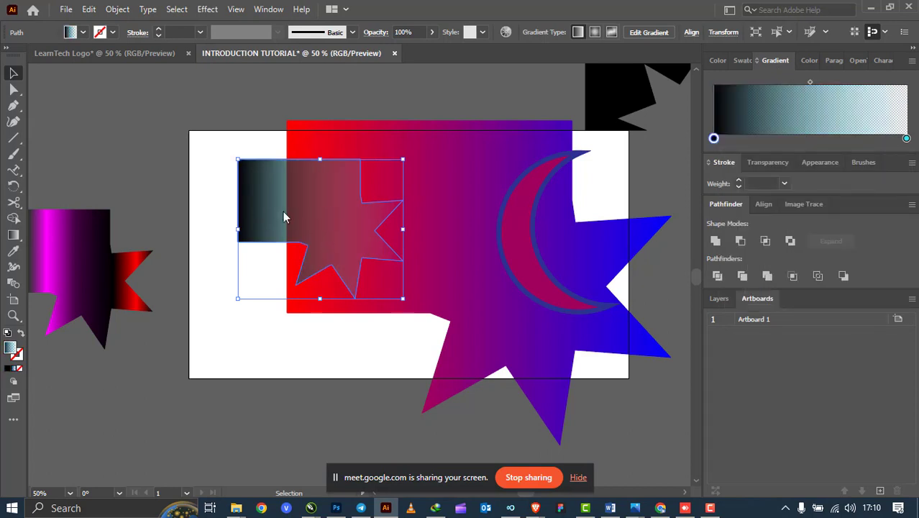
pyautogui.moveTo(267, 203)
pyautogui.mouseDown()
pyautogui.moveTo(334, 201)
pyautogui.moveTo(285, 203)
pyautogui.mouseUp()
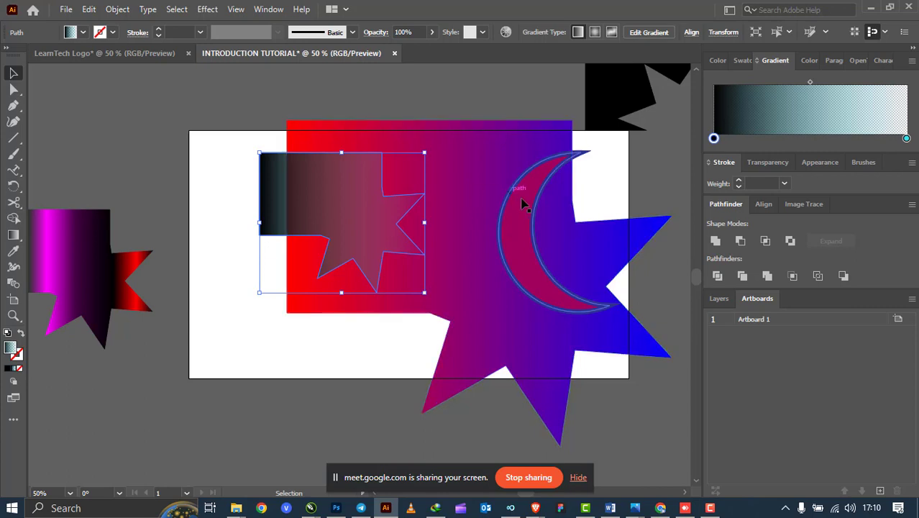
pyautogui.moveTo(716, 138); pyautogui.dragTo(804, 137)
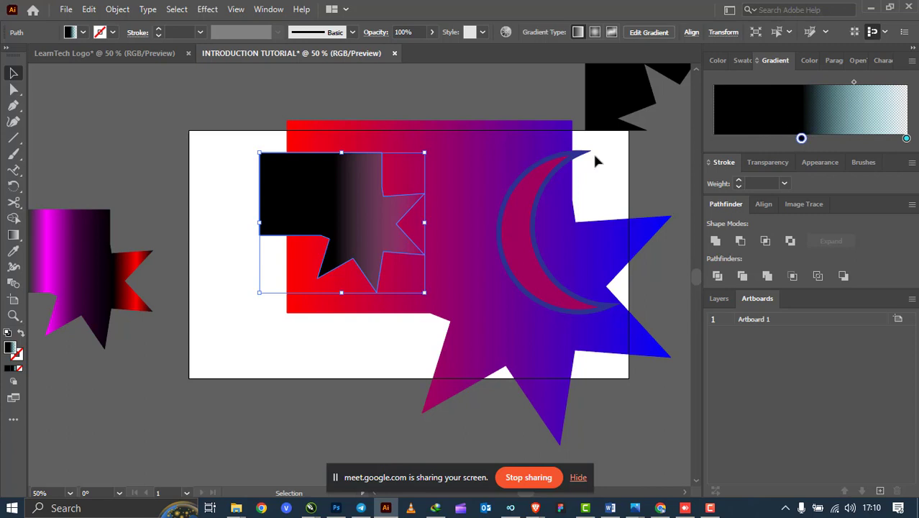
# Select the gradient's end stop on the black fading shape and move the shape off the artboard's upper-left corner.
pyautogui.moveTo(279, 213); pyautogui.dragTo(286, 195)
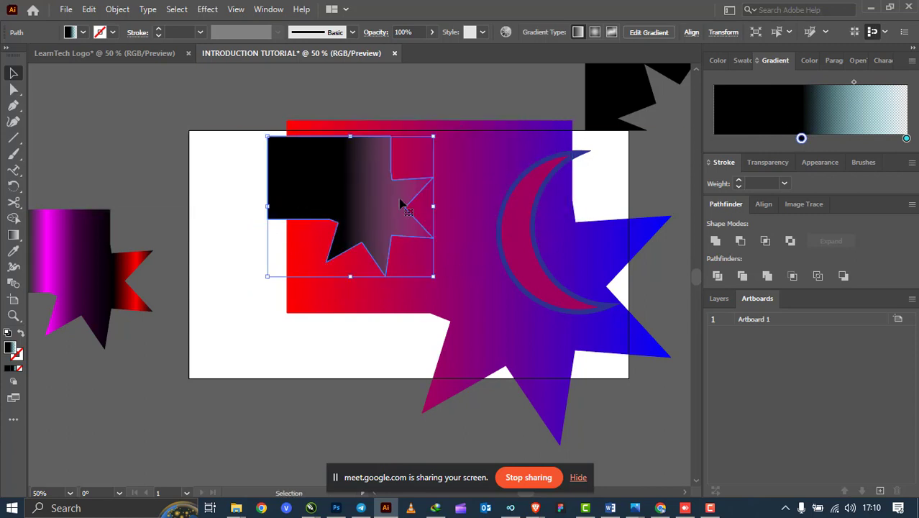
pyautogui.click(909, 140)
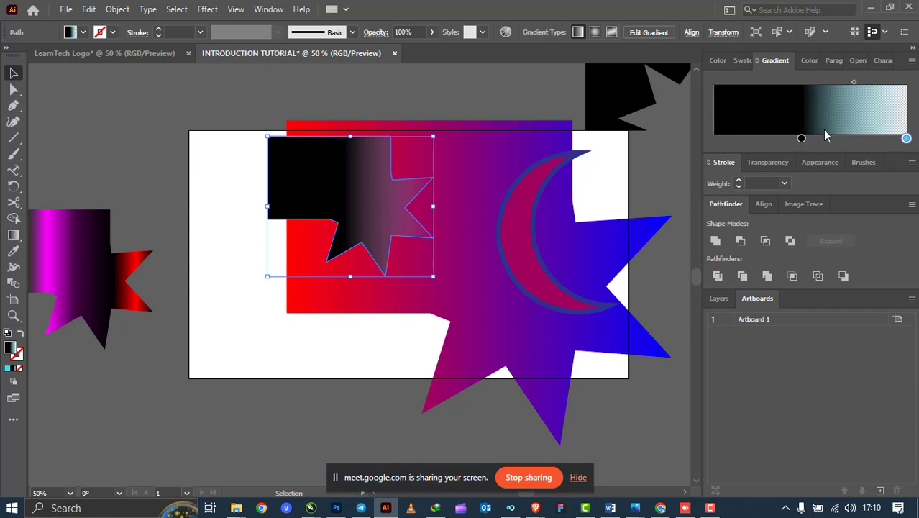
pyautogui.moveTo(329, 179); pyautogui.dragTo(271, 178)
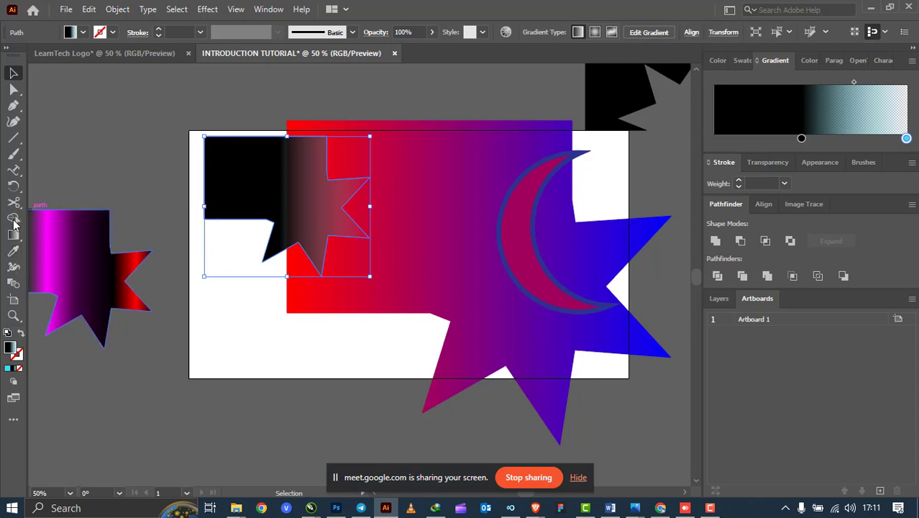
pyautogui.click(12, 253)
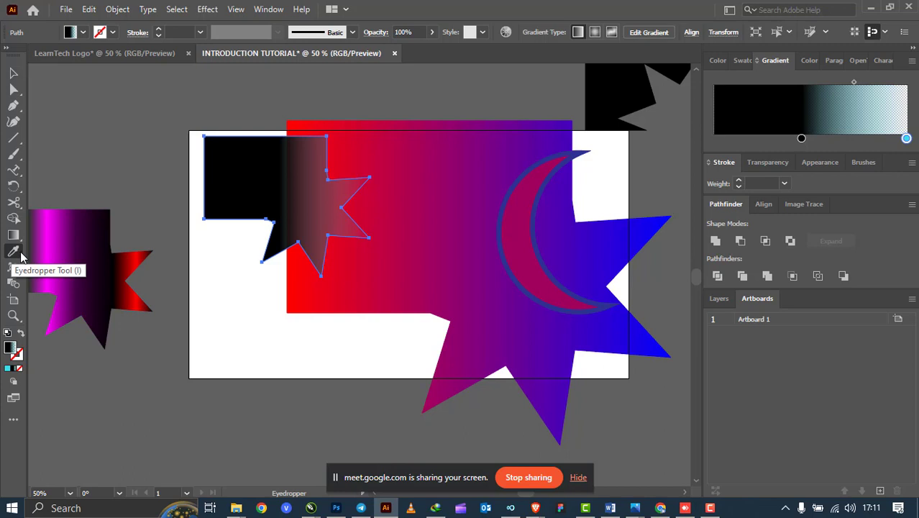
pyautogui.click(13, 72)
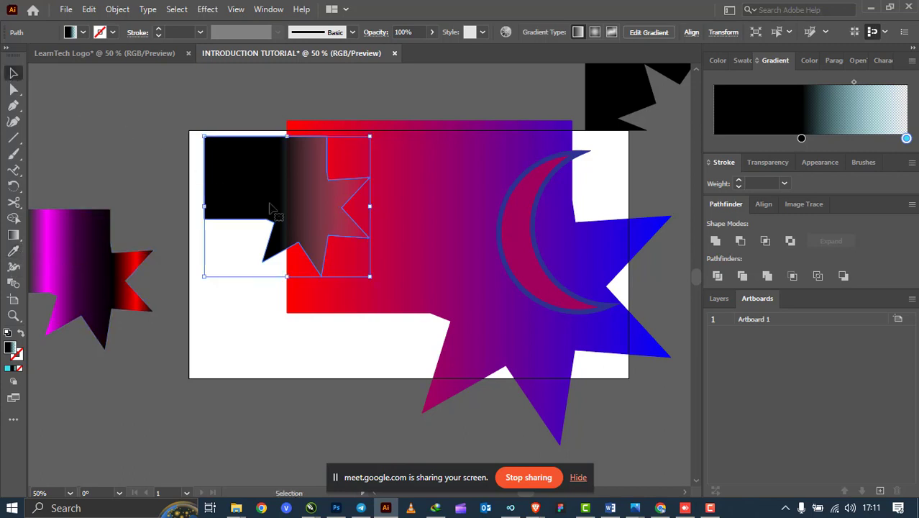
pyautogui.moveTo(269, 205); pyautogui.dragTo(120, 137)
# Shrink the large red-to-blue shape and place it upright just above the artboard.
pyautogui.moveTo(387, 201); pyautogui.dragTo(332, 61)
pyautogui.hotkey('ctrl', 'z')
pyautogui.scroll(-5, 351, 156)
pyautogui.scroll(2, 354, 154)
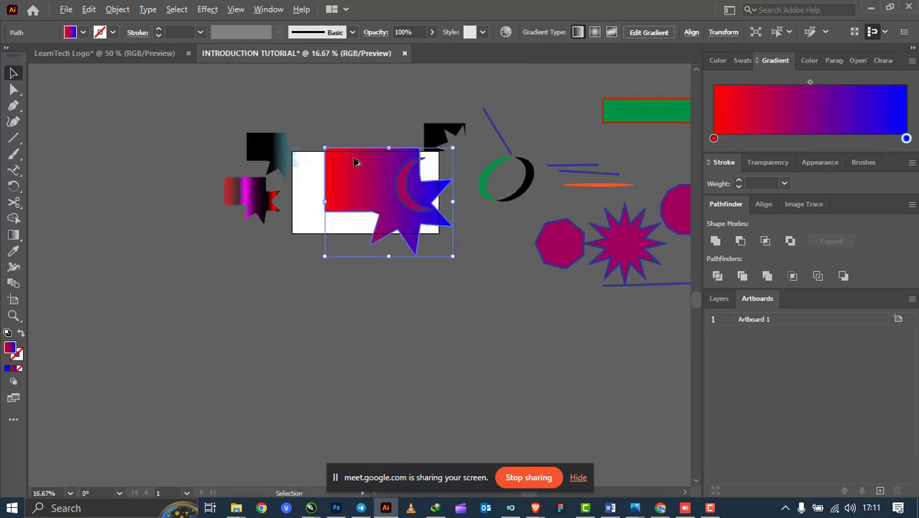
pyautogui.moveTo(357, 190); pyautogui.dragTo(333, 130)
pyautogui.moveTo(428, 195); pyautogui.dragTo(339, 124)
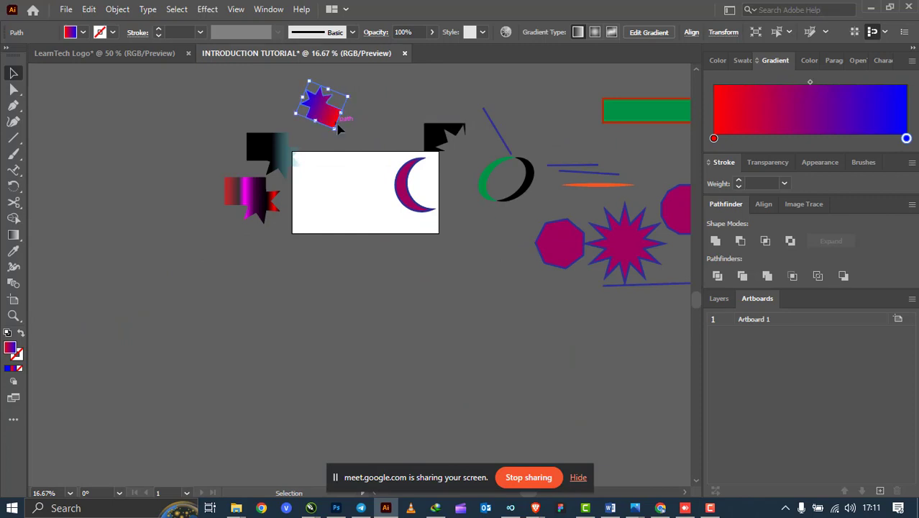
pyautogui.hotkey('ctrl', 'z')
pyautogui.moveTo(342, 89); pyautogui.dragTo(348, 114)
# Move the black fading shape up and right, and bring the magenta multi-stop shape against the artboard's left edge.
pyautogui.scroll(4, 338, 134)
pyautogui.scroll(-2, 352, 138)
pyautogui.moveTo(198, 191); pyautogui.dragTo(225, 153)
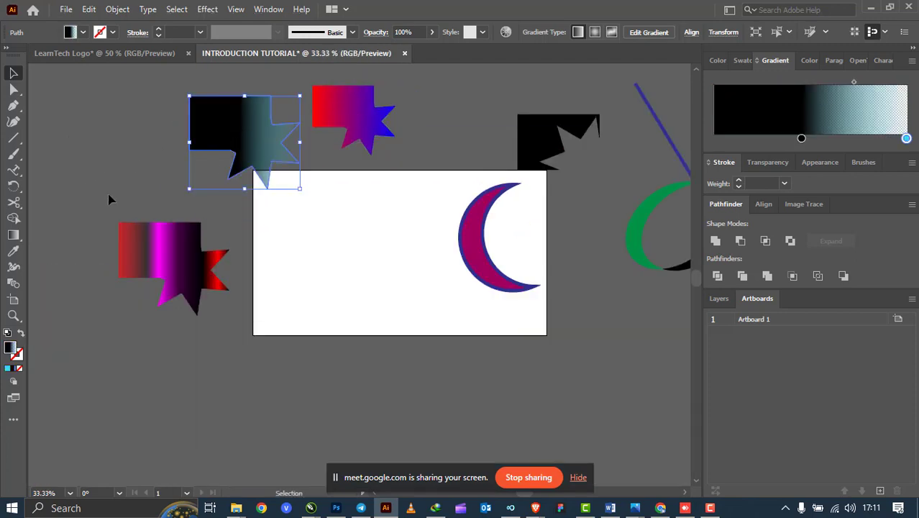
pyautogui.moveTo(146, 274); pyautogui.dragTo(169, 241)
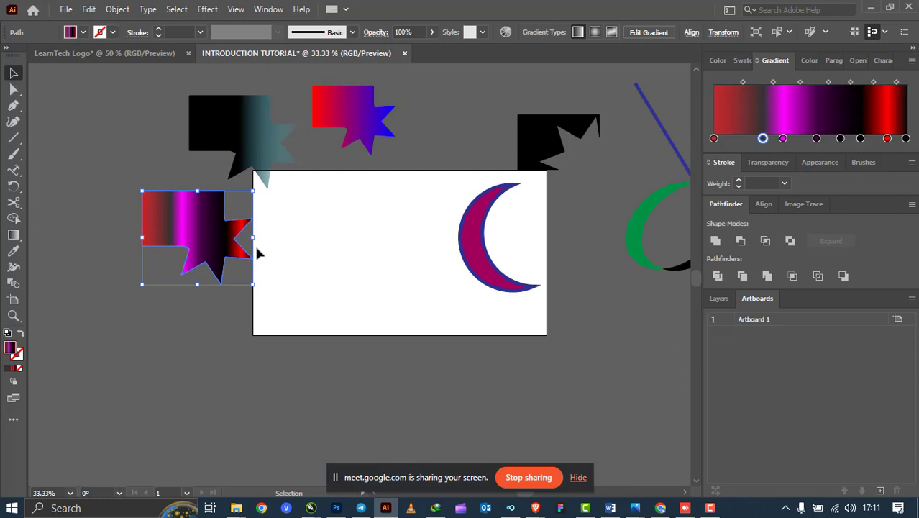
# Move the black cut-out shape onto the artboard's upper edge and shift the crescent toward the upper-right corner, leaving nothing selected.
pyautogui.moveTo(561, 131); pyautogui.dragTo(447, 187)
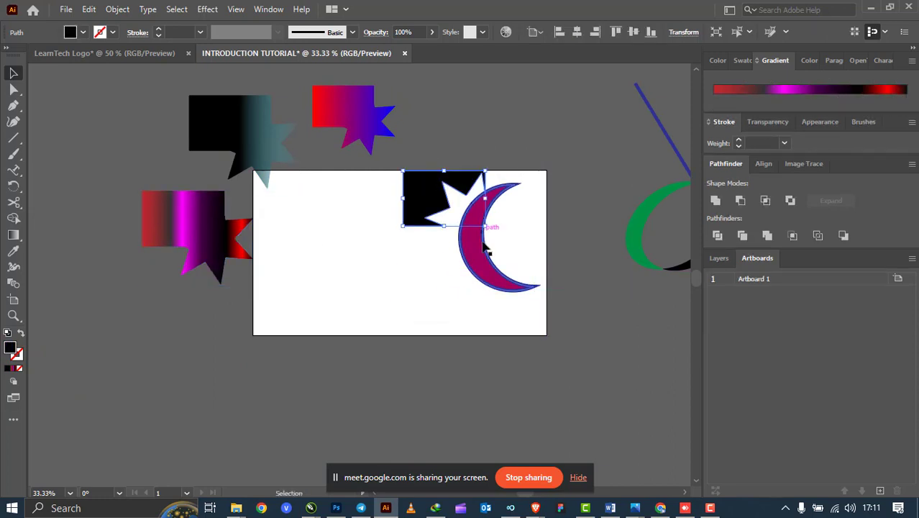
pyautogui.moveTo(483, 243); pyautogui.dragTo(512, 209)
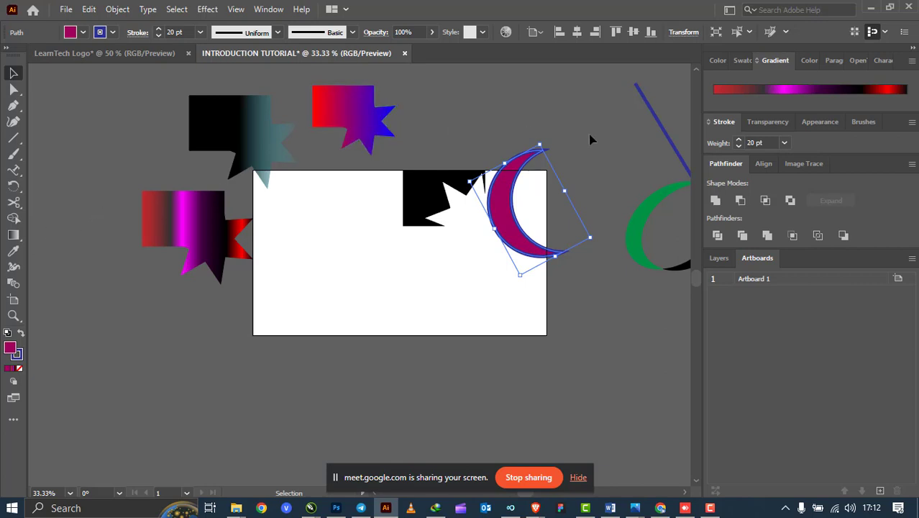
pyautogui.click(448, 132)
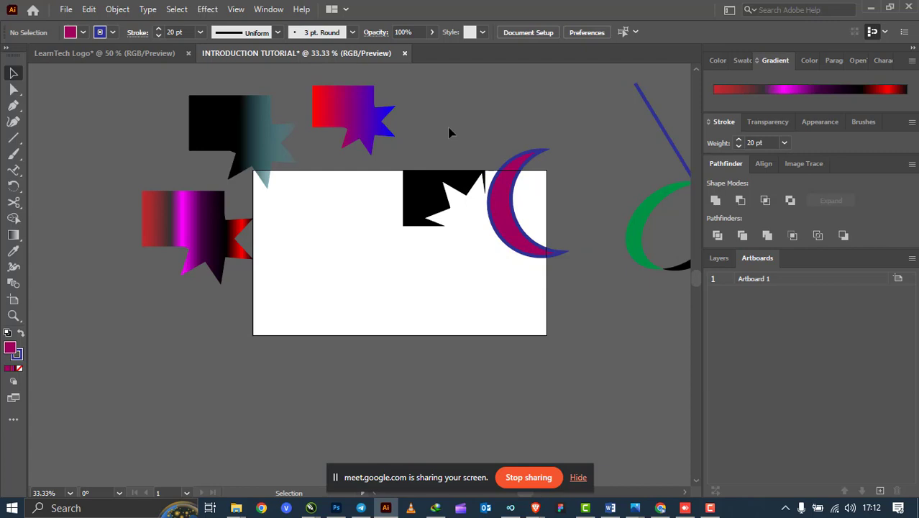
# Place the Equity_Group_Logo PNG from the Downloads folder in the lower-left area of the artboard.
pyautogui.click(65, 10)
pyautogui.press('Escape')
pyautogui.click(68, 9)
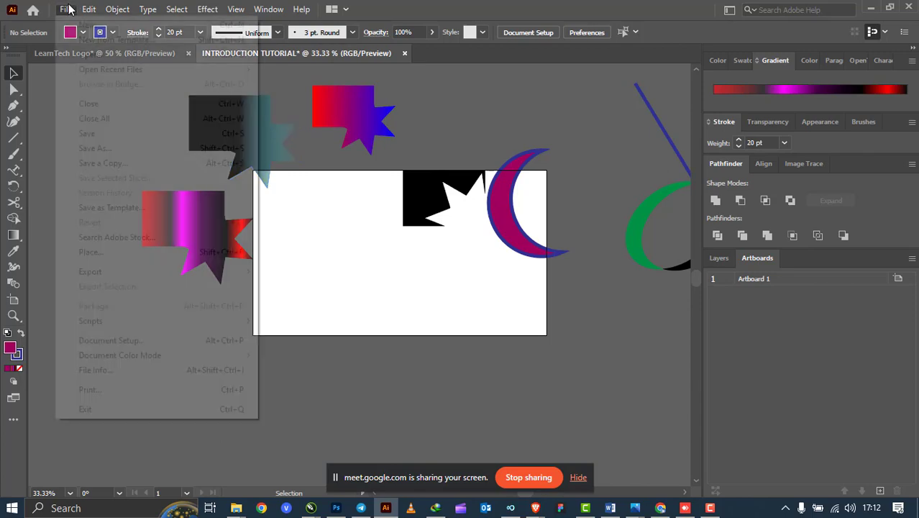
pyautogui.click(93, 254)
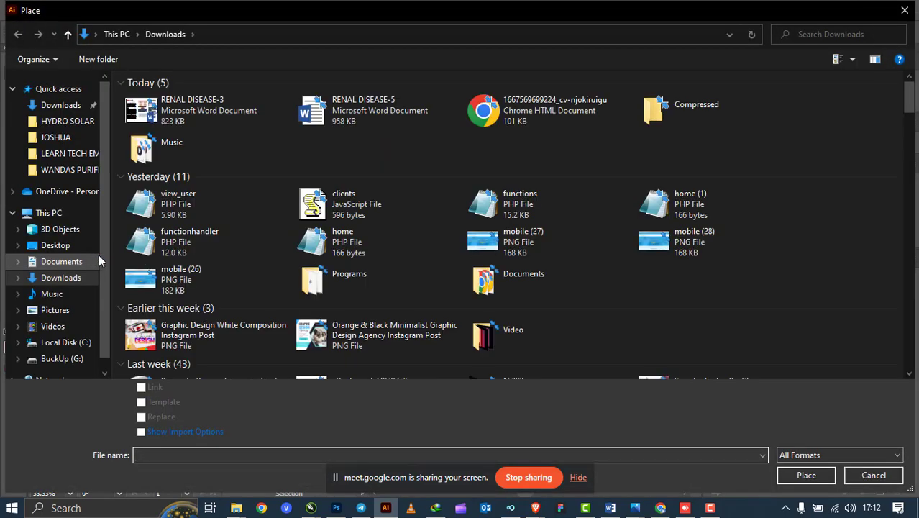
pyautogui.scroll(-3, 309, 208)
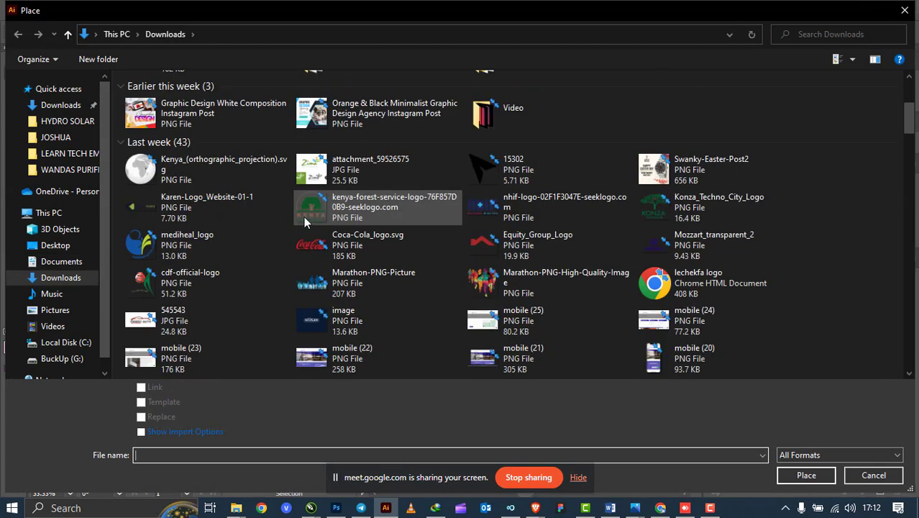
pyautogui.doubleClick(528, 252)
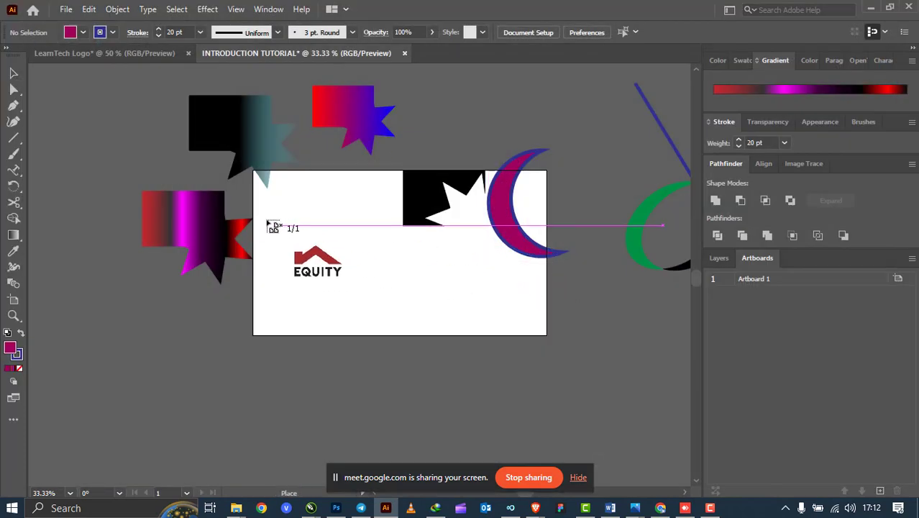
pyautogui.moveTo(271, 217); pyautogui.dragTo(384, 319)
pyautogui.moveTo(324, 245); pyautogui.dragTo(331, 267)
pyautogui.click(426, 277)
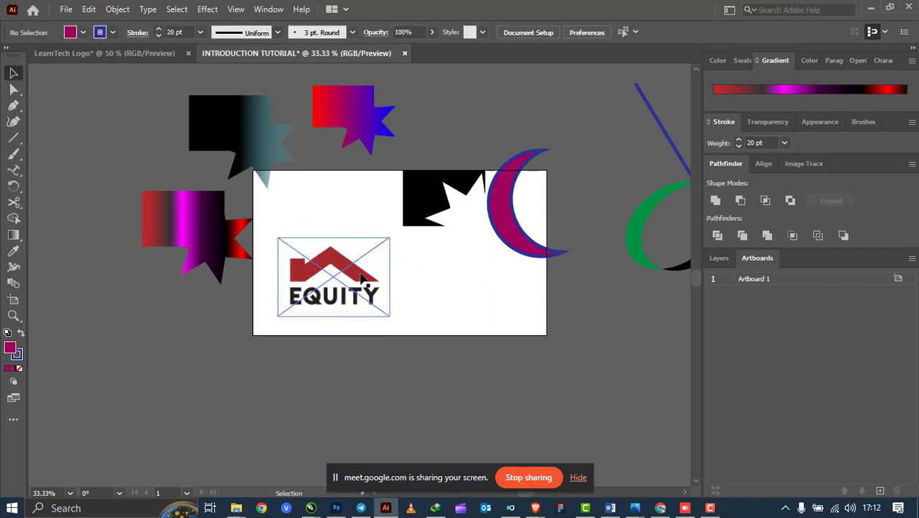
# Move the Equity logo up and left so it meets the artboard's left edge.
pyautogui.scroll(1, 367, 287)
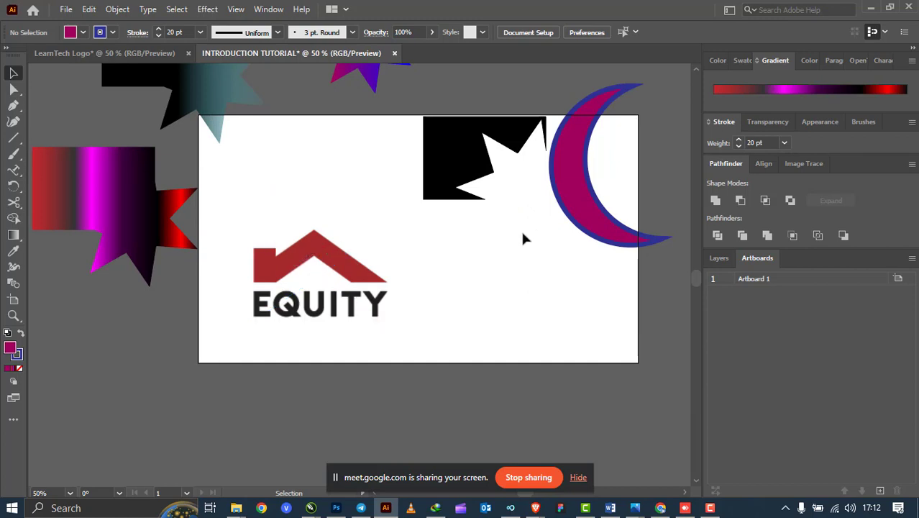
pyautogui.moveTo(339, 266); pyautogui.dragTo(288, 216)
pyautogui.click(368, 285)
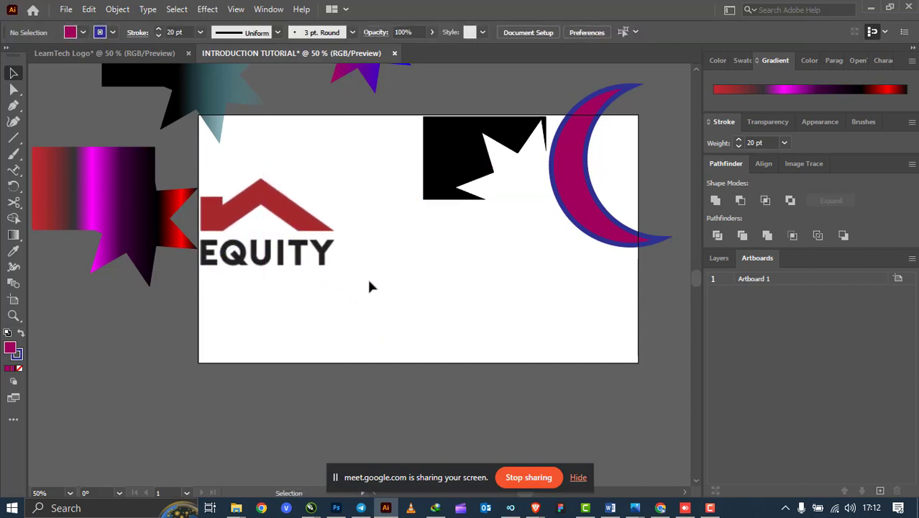
# Move the black cut-out shape closer to the logo and recolour it with the roof's red using the Eyedropper.
pyautogui.moveTo(459, 147); pyautogui.dragTo(422, 190)
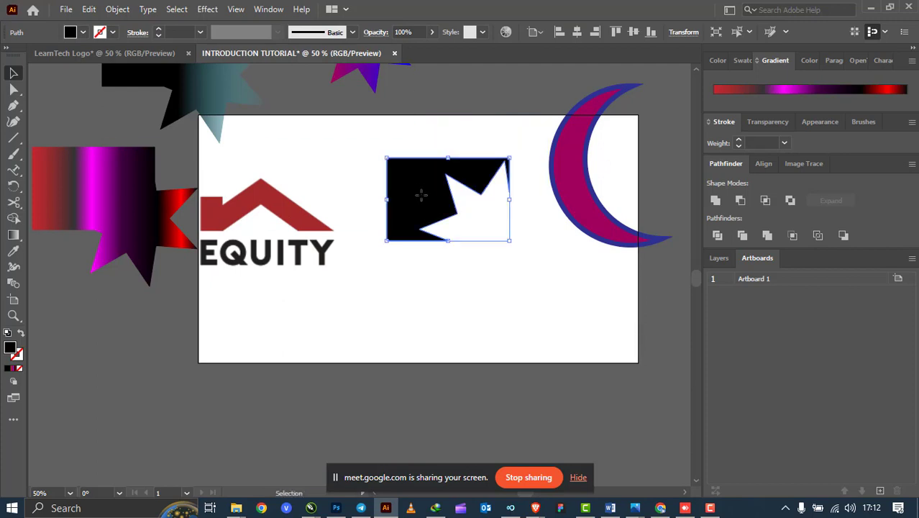
pyautogui.click(13, 251)
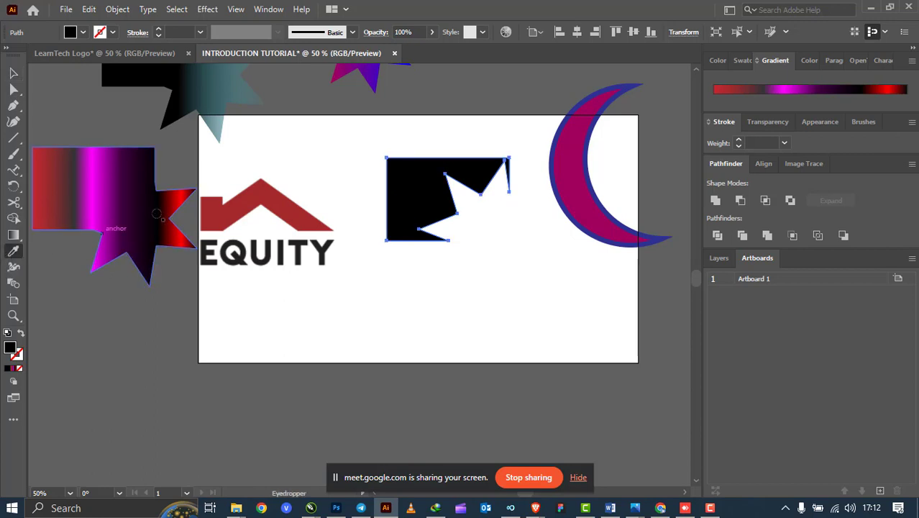
pyautogui.click(271, 203)
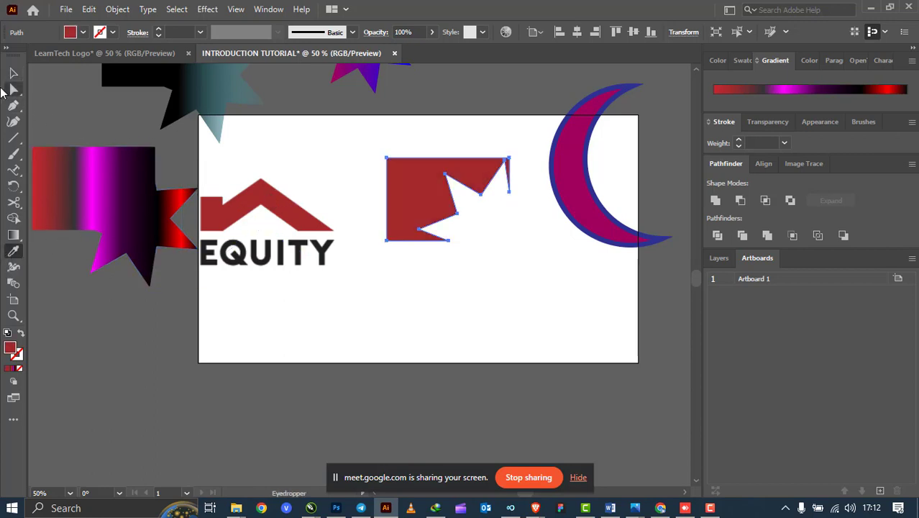
# Reposition the Equity logo slightly right and up so its frame lies inside the artboard.
pyautogui.click(13, 72)
pyautogui.click(332, 180)
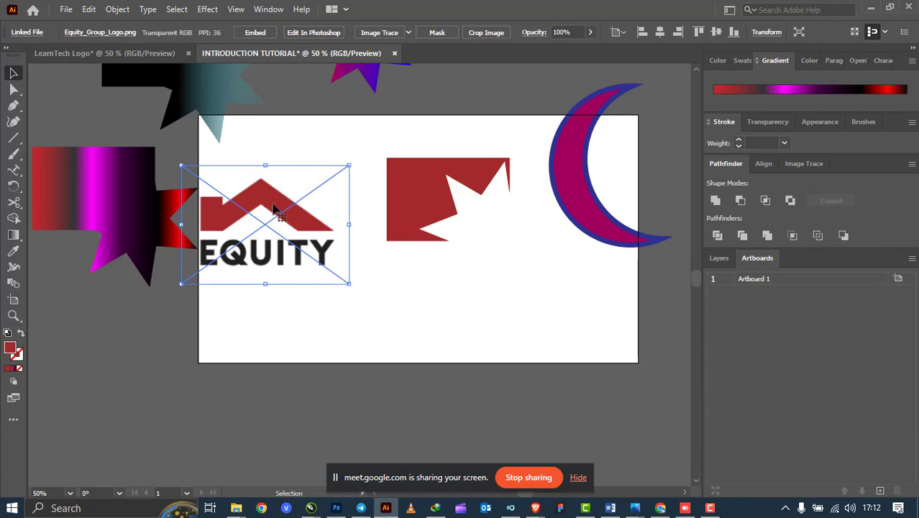
pyautogui.moveTo(277, 205); pyautogui.dragTo(291, 188)
pyautogui.scroll(-1, 292, 188)
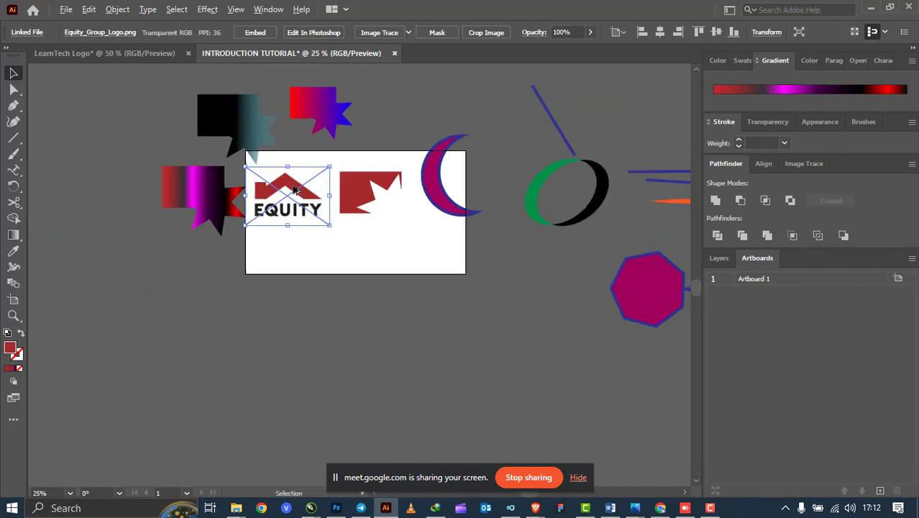
pyautogui.scroll(1, 284, 189)
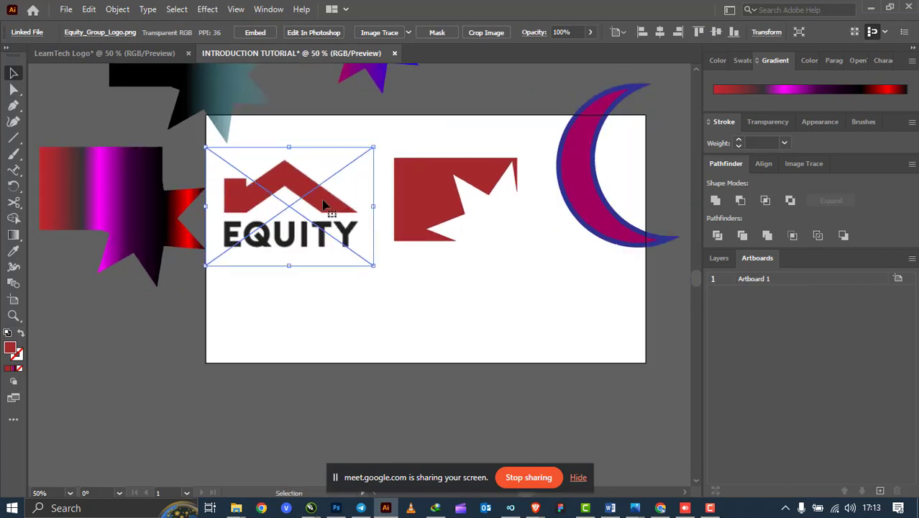
# Recolour the crescent with the red sampled from the logo's roof, using the Eyedropper.
pyautogui.click(578, 187)
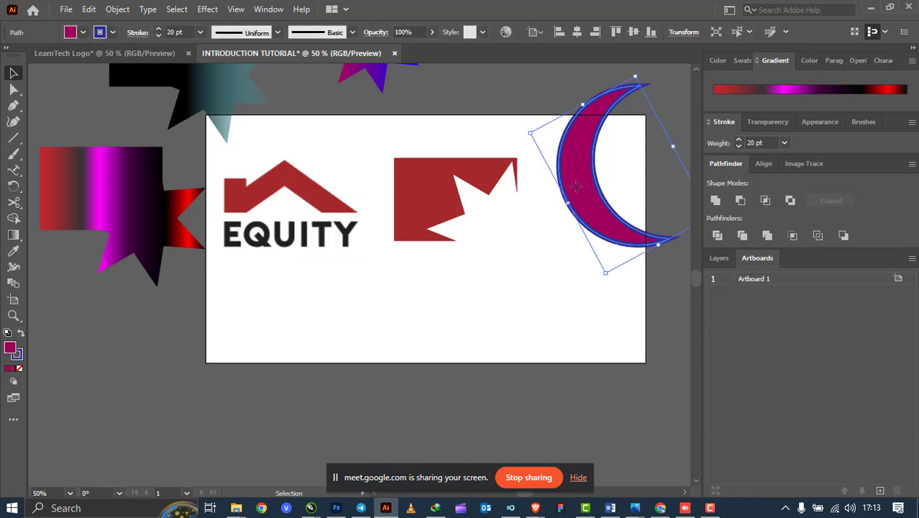
pyautogui.press('i')
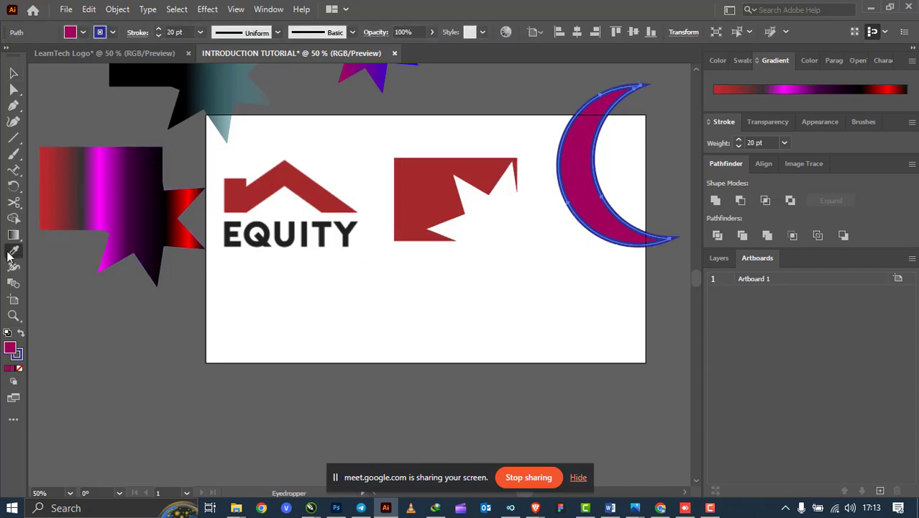
pyautogui.click(303, 179)
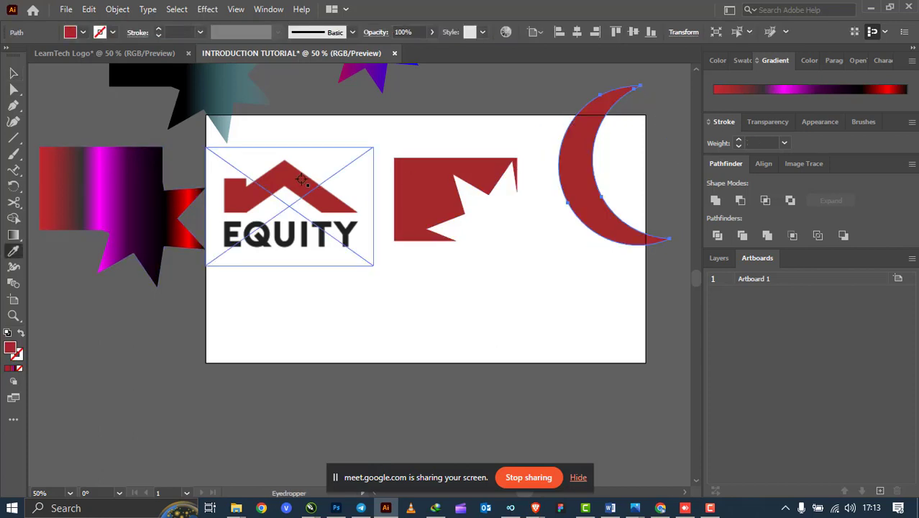
# Sample the magenta multi-stop gradient onto the crescent, and return it to the logo's roof red.
pyautogui.click(158, 115)
pyautogui.click(117, 190)
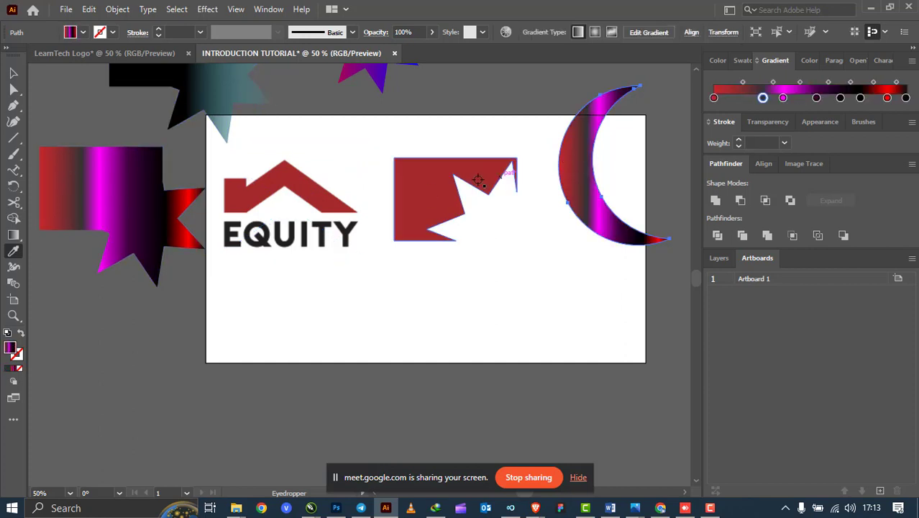
pyautogui.click(287, 173)
# Move the red crescent fully onto the artboard beside the red cut-out shape and delete the Equity logo.
pyautogui.press('v')
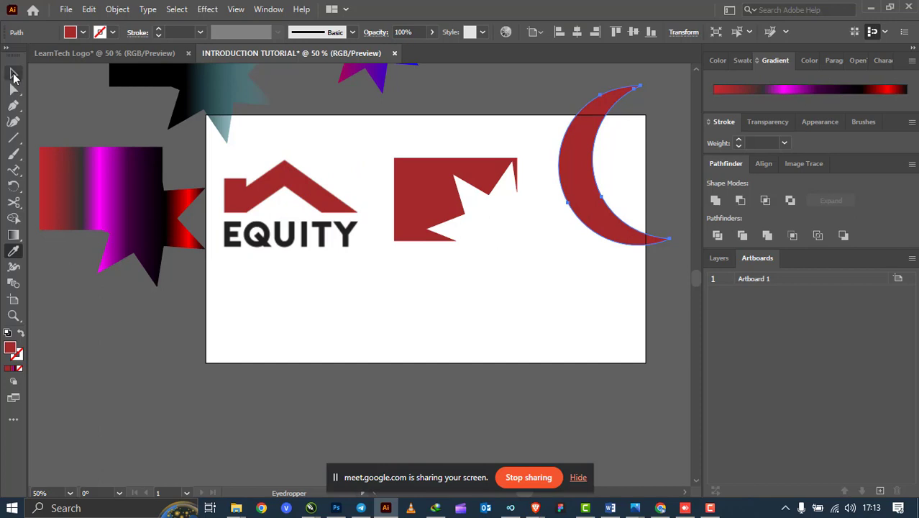
pyautogui.moveTo(575, 180); pyautogui.dragTo(544, 224)
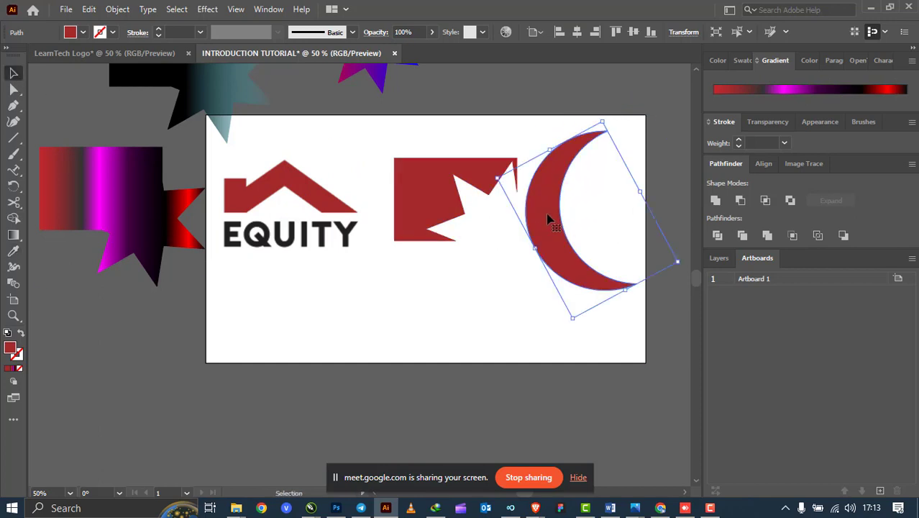
pyautogui.click(336, 214)
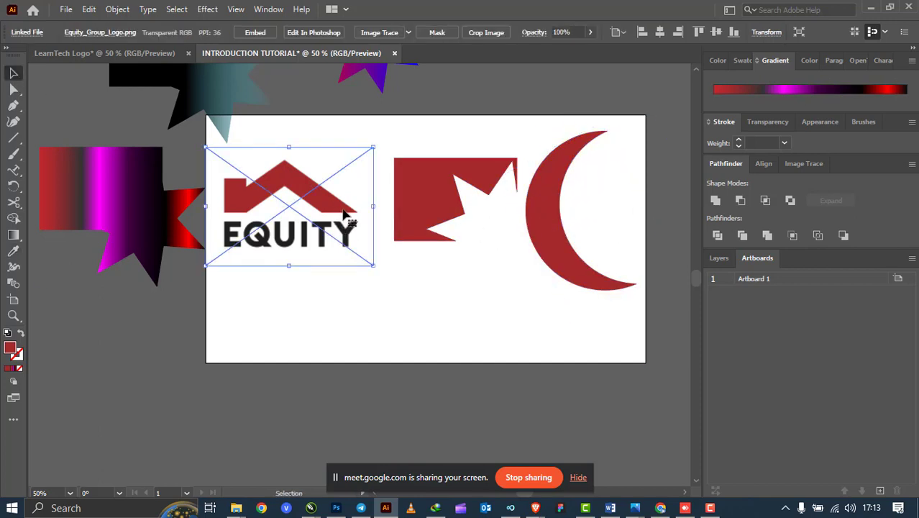
pyautogui.press('Delete')
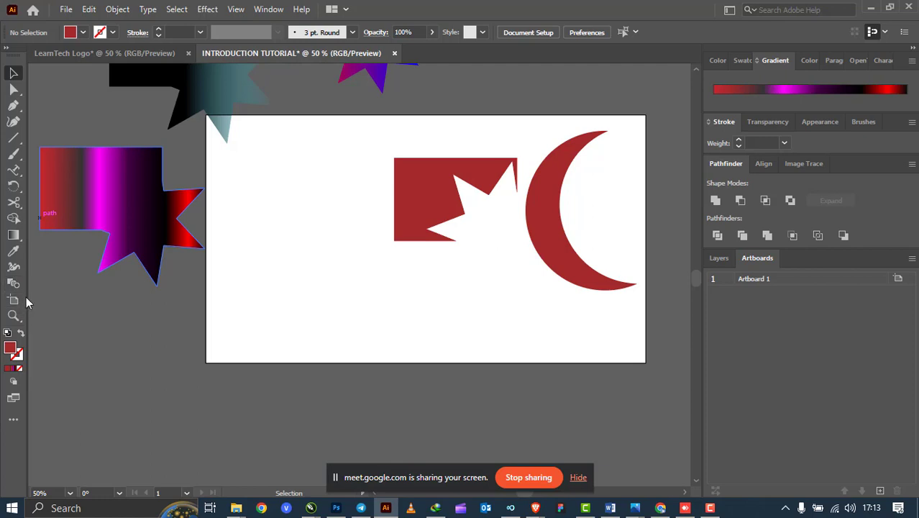
# Delete all the practice shapes and lines lying to the right of the artboard.
pyautogui.hotkey('ctrl', '-')
pyautogui.hotkey('ctrl', '-')
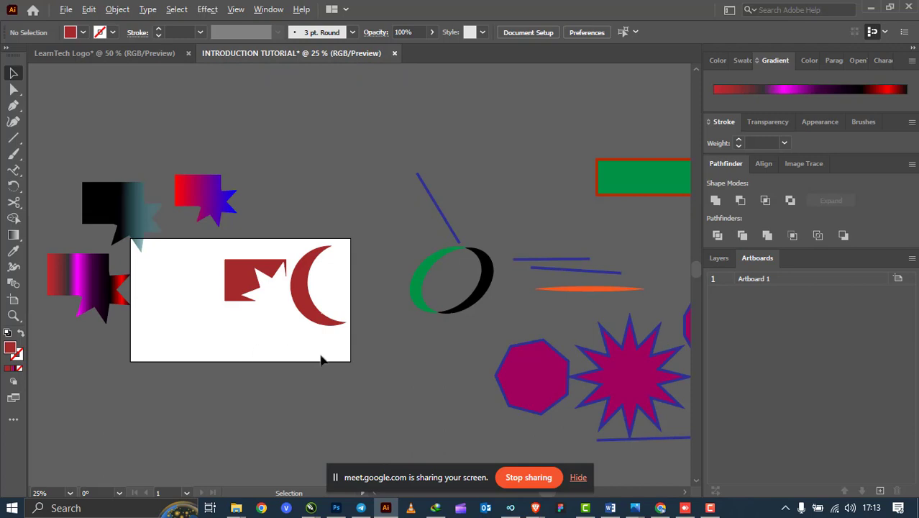
pyautogui.keyDown('alt'); pyautogui.scroll(-2, 376, 173); pyautogui.keyUp('alt')
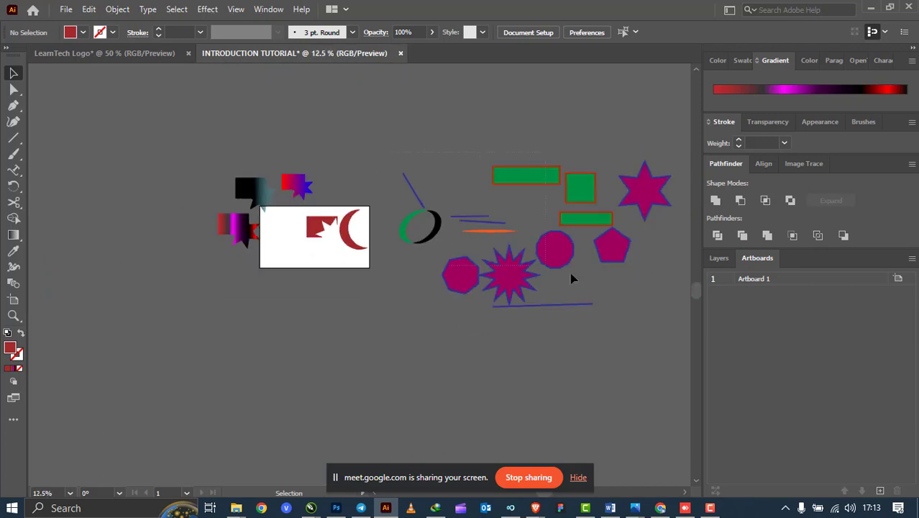
pyautogui.hotkey('ctrl', 'a')
pyautogui.press('Delete')
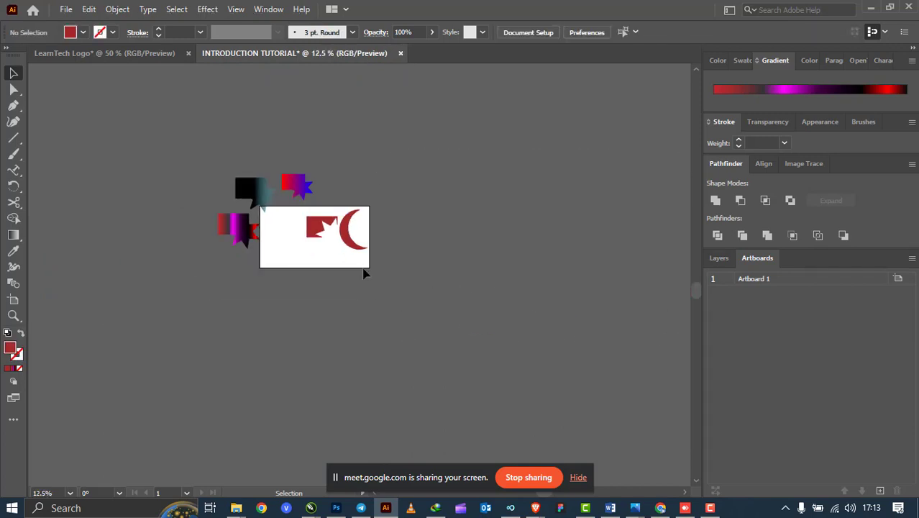
# Add a new artboard beside Artboard 1 and delete it again.
pyautogui.keyDown('alt'); pyautogui.scroll(3, 364, 272); pyautogui.keyUp('alt')
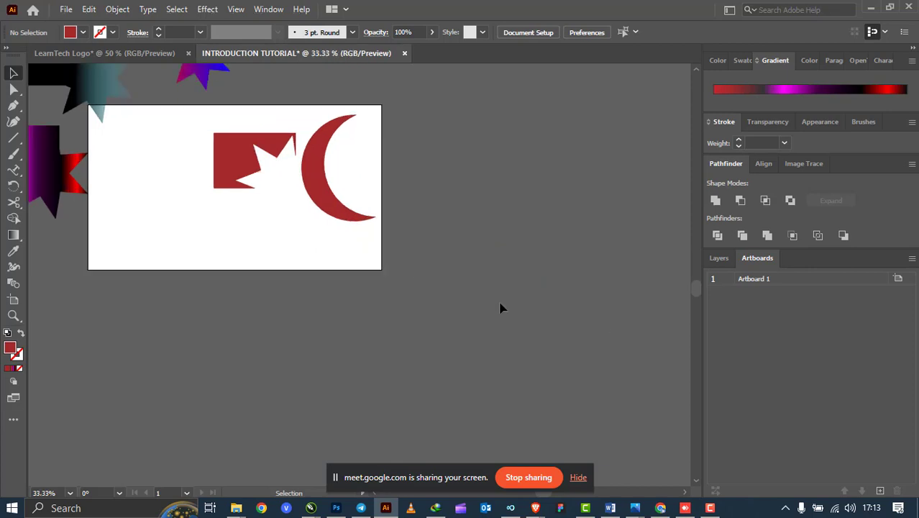
pyautogui.click(880, 491)
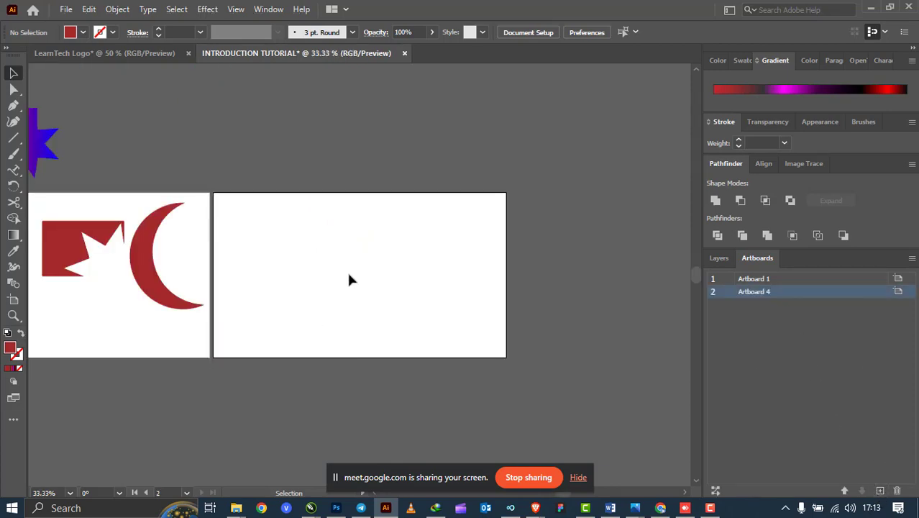
pyautogui.click(897, 491)
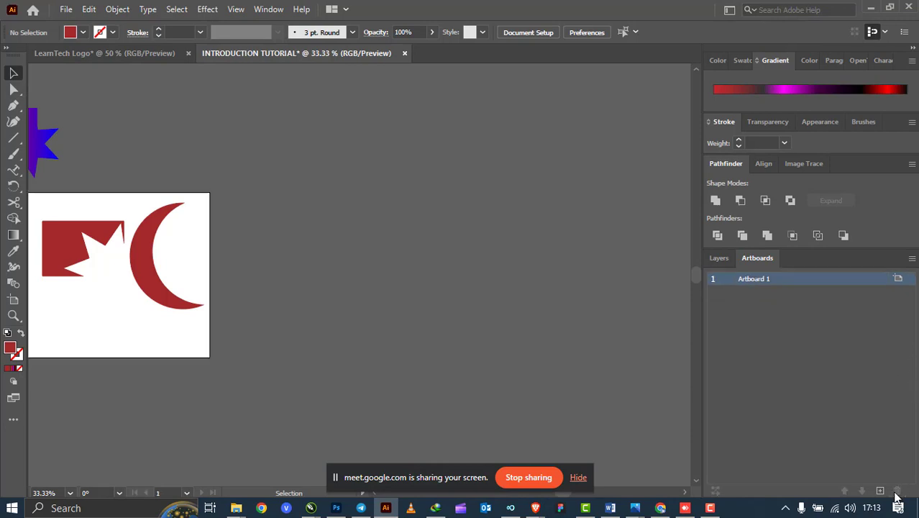
# Draw a roughly square artboard to the right of Artboard 1, matching its height, with the Artboard tool.
pyautogui.keyDown('alt'); pyautogui.scroll(-4, 375, 260); pyautogui.keyUp('alt')
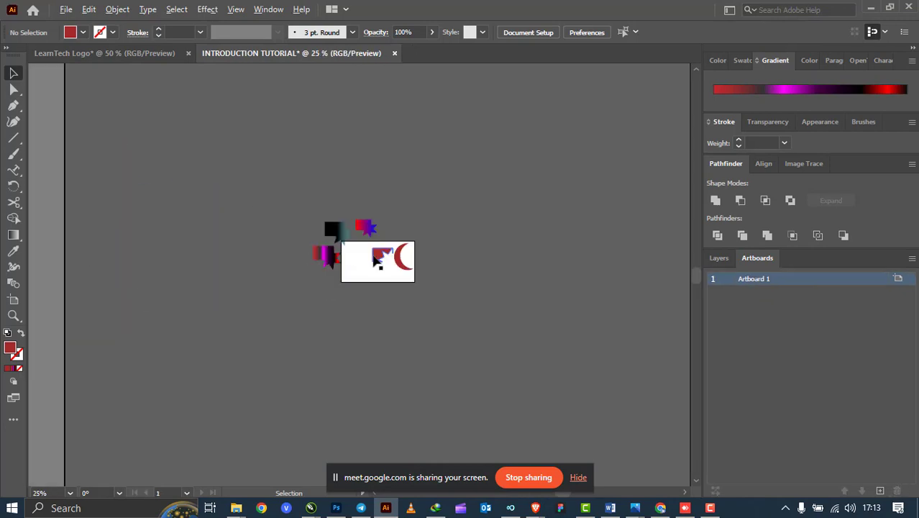
pyautogui.keyDown('alt'); pyautogui.scroll(3, 399, 267); pyautogui.keyUp('alt')
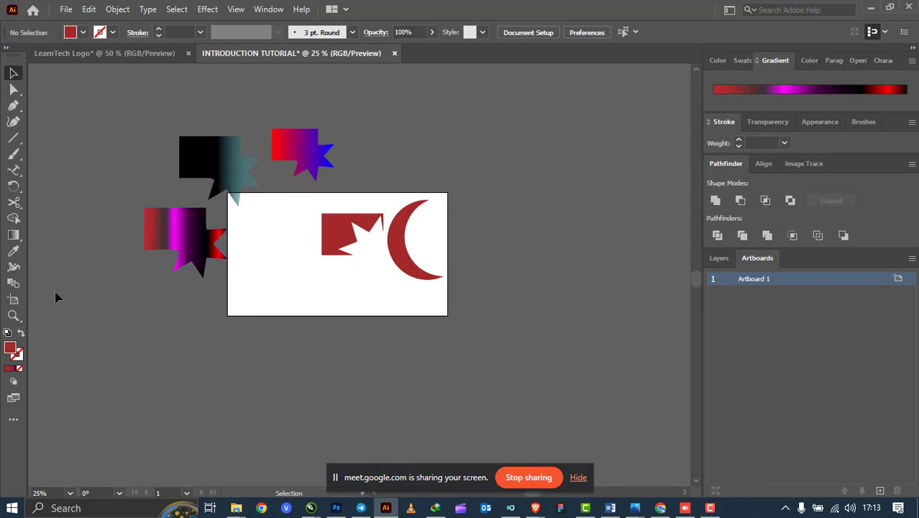
pyautogui.click(12, 305)
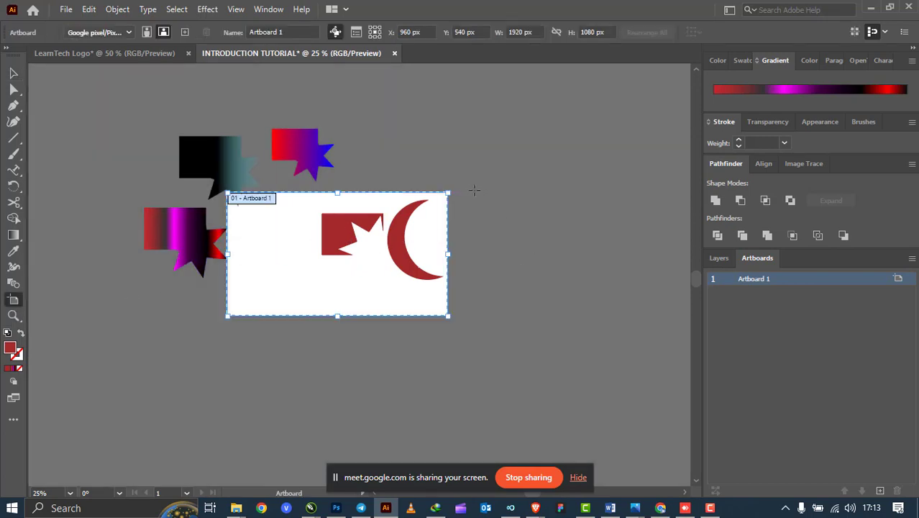
pyautogui.moveTo(475, 191); pyautogui.dragTo(595, 315)
pyautogui.click(13, 72)
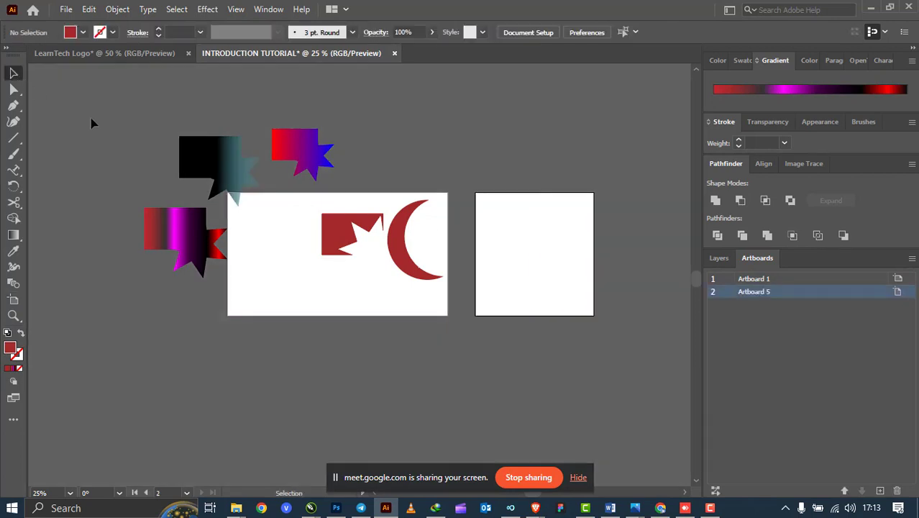
# Switch to the Google Meet call, admit the two waiting participants, and return to Illustrator.
pyautogui.moveTo(535, 508)
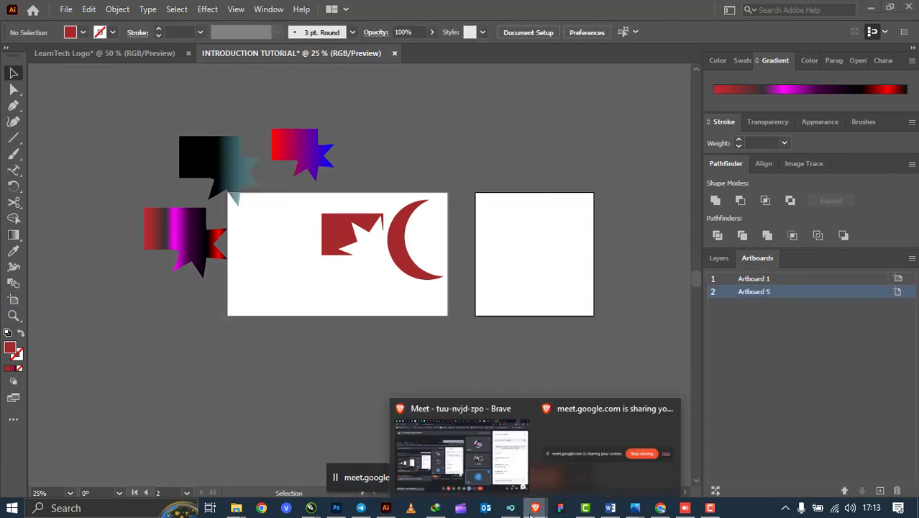
pyautogui.click(454, 450)
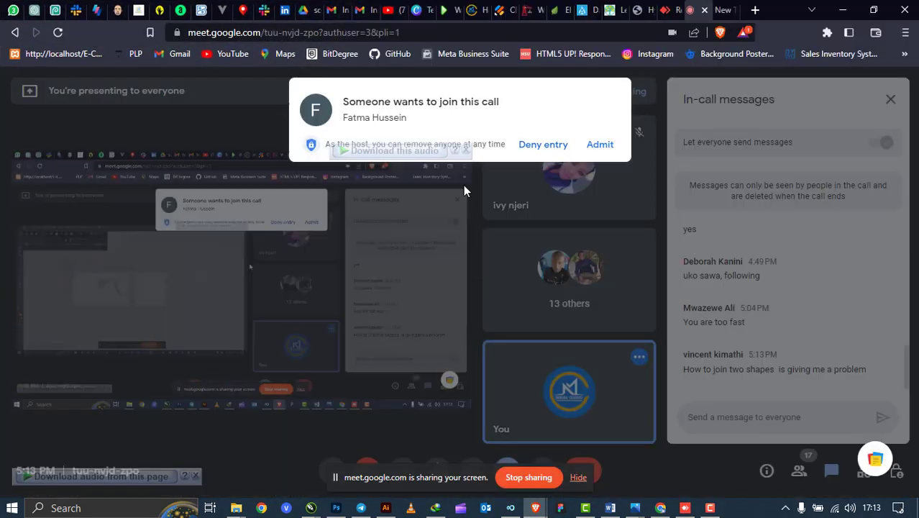
pyautogui.click(600, 145)
pyautogui.click(845, 10)
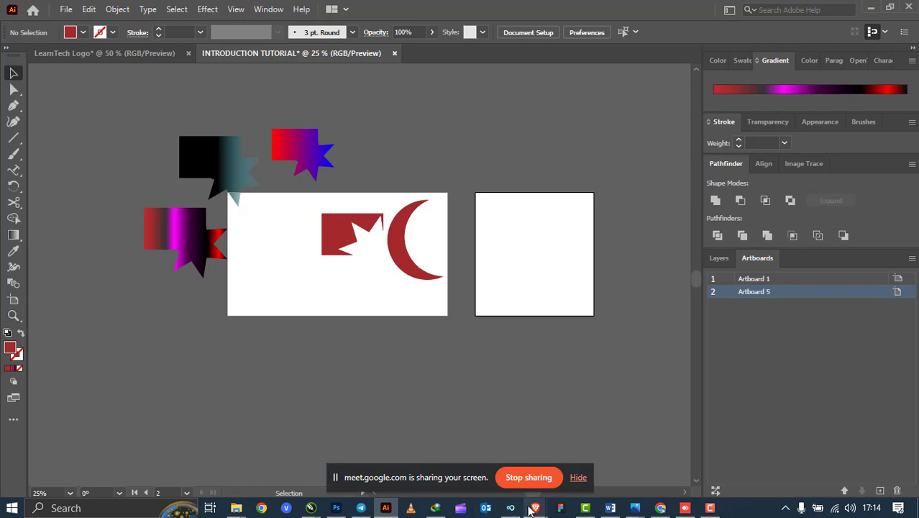
pyautogui.moveTo(535, 508)
pyautogui.click(488, 455)
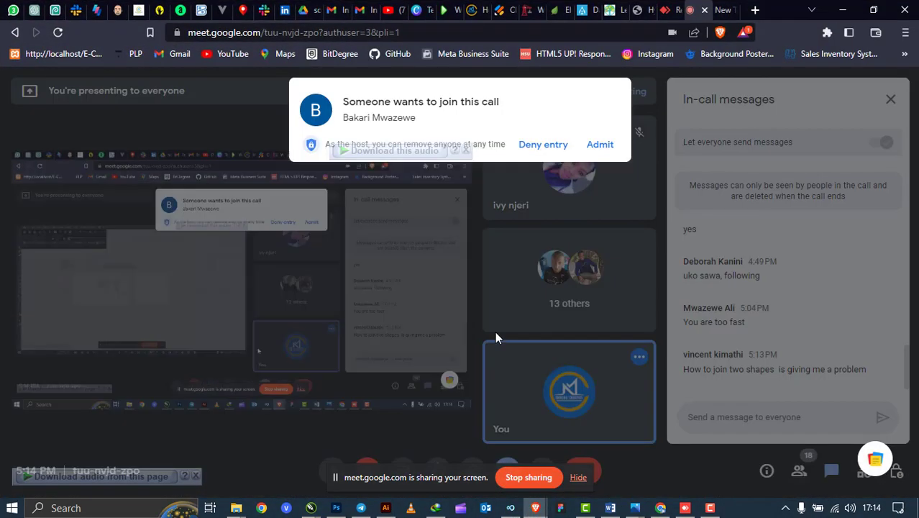
pyautogui.click(597, 144)
pyautogui.hotkey('alt', 'Tab')
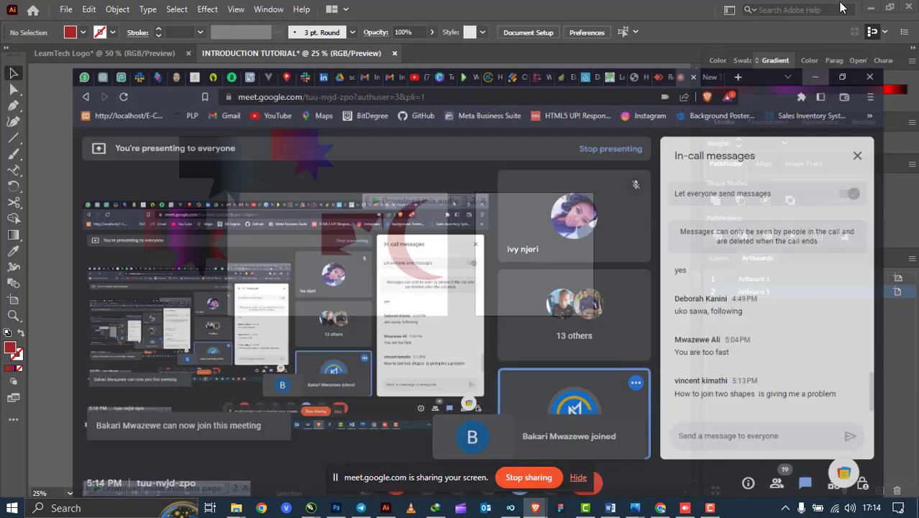
# Zoom repeatedly in and out with the Zoom tool to inspect the red cut-out shape, the crescent and the surrounding artwork.
pyautogui.click(14, 316)
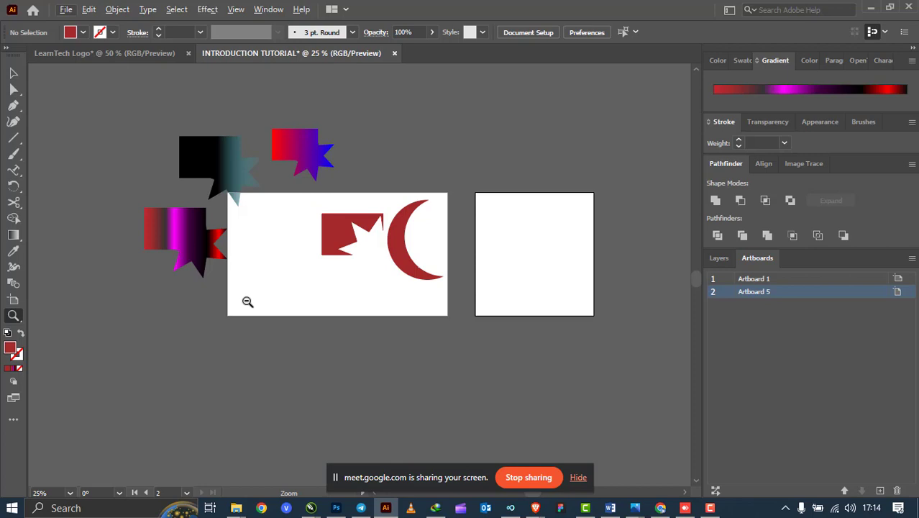
pyautogui.click(13, 317)
pyautogui.click(376, 264)
pyautogui.click(369, 251)
pyautogui.click(367, 250)
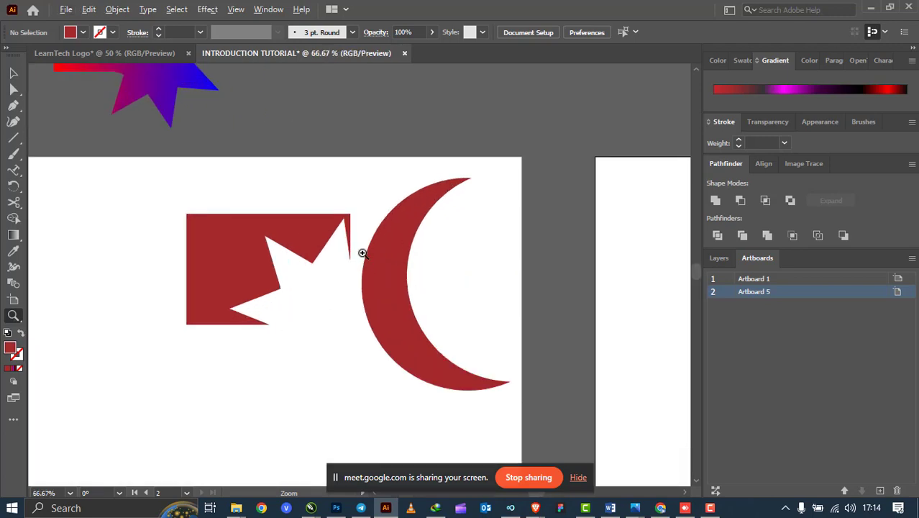
pyautogui.keyDown('alt'); pyautogui.click(363, 254); pyautogui.keyUp('alt')
pyautogui.keyDown('alt'); pyautogui.click(363, 254); pyautogui.keyUp('alt')
pyautogui.keyDown('alt'); pyautogui.click(300, 329); pyautogui.keyUp('alt')
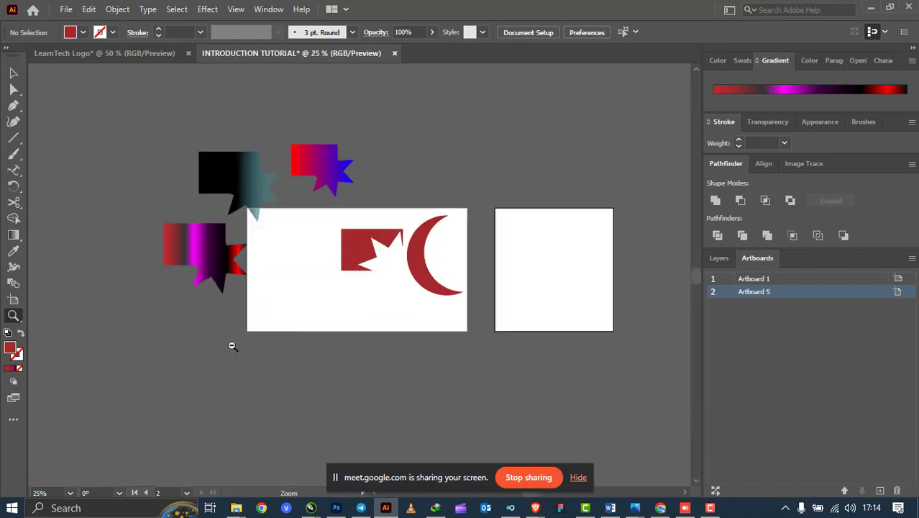
pyautogui.click(401, 262)
pyautogui.click(400, 250)
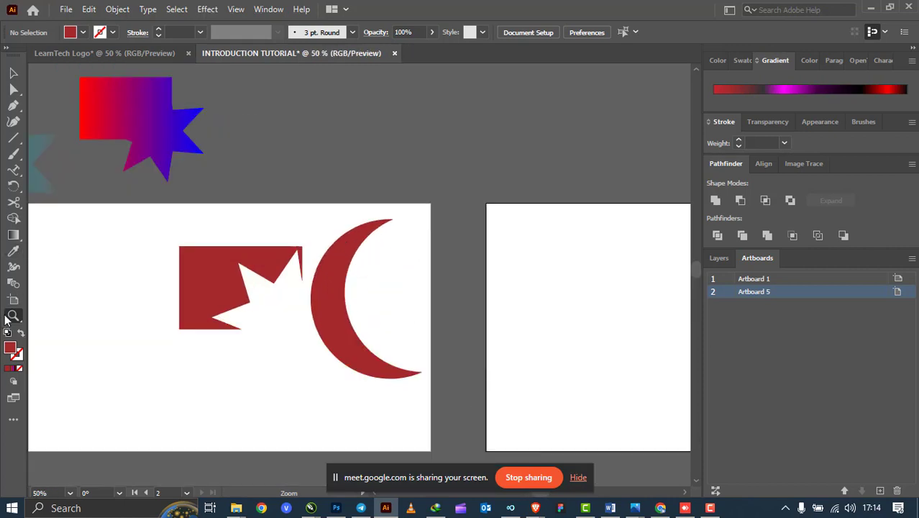
pyautogui.keyDown('alt'); pyautogui.click(137, 326); pyautogui.keyUp('alt')
pyautogui.click(418, 260)
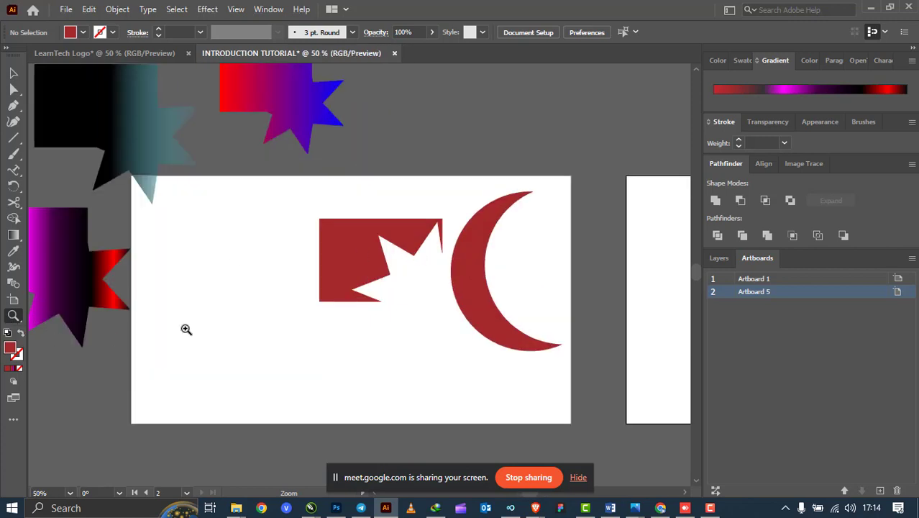
pyautogui.click(364, 282)
pyautogui.click(364, 282)
pyautogui.click(364, 282)
pyautogui.click(364, 282)
pyautogui.click(364, 282)
pyautogui.keyDown('alt'); pyautogui.click(364, 282); pyautogui.keyUp('alt')
pyautogui.keyDown('alt'); pyautogui.click(364, 282); pyautogui.keyUp('alt')
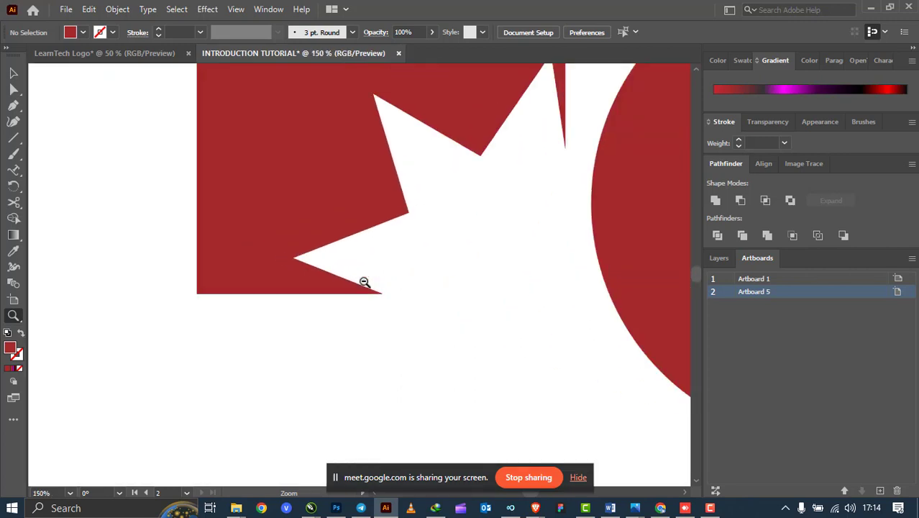
pyautogui.keyDown('alt'); pyautogui.click(364, 282); pyautogui.keyUp('alt')
pyautogui.keyDown('alt'); pyautogui.click(364, 282); pyautogui.keyUp('alt')
pyautogui.keyDown('alt'); pyautogui.click(364, 282); pyautogui.keyUp('alt')
pyautogui.keyDown('alt'); pyautogui.click(364, 282); pyautogui.keyUp('alt')
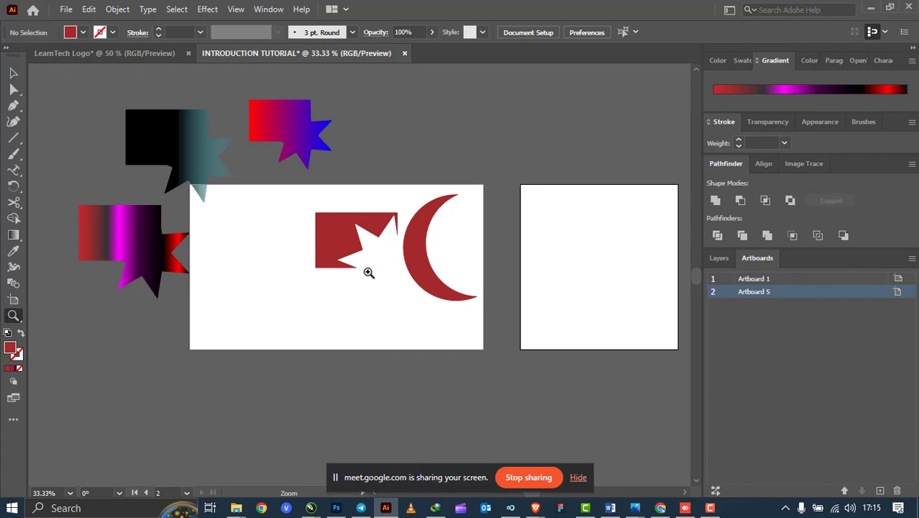
pyautogui.click(370, 271)
pyautogui.click(370, 271)
pyautogui.click(370, 270)
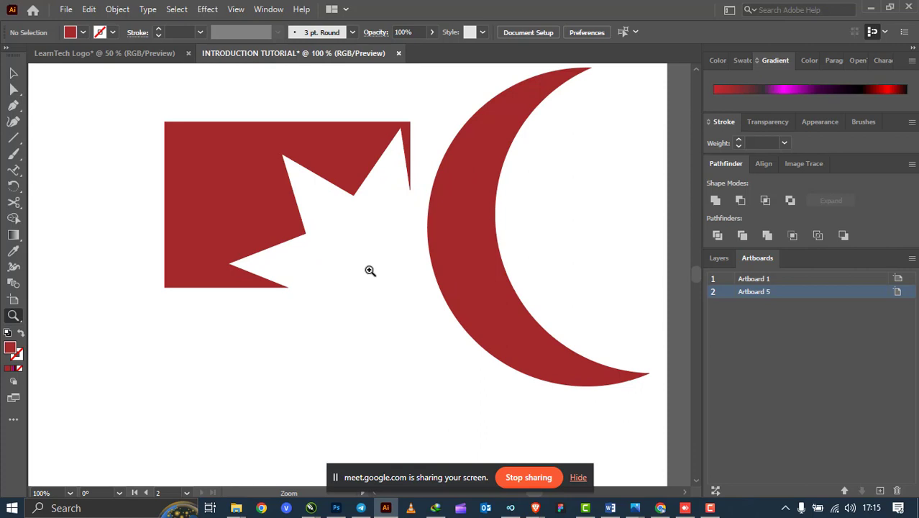
pyautogui.keyDown('alt'); pyautogui.click(370, 270); pyautogui.keyUp('alt')
pyautogui.keyDown('alt'); pyautogui.click(370, 270); pyautogui.keyUp('alt')
pyautogui.keyDown('alt'); pyautogui.click(369, 271); pyautogui.keyUp('alt')
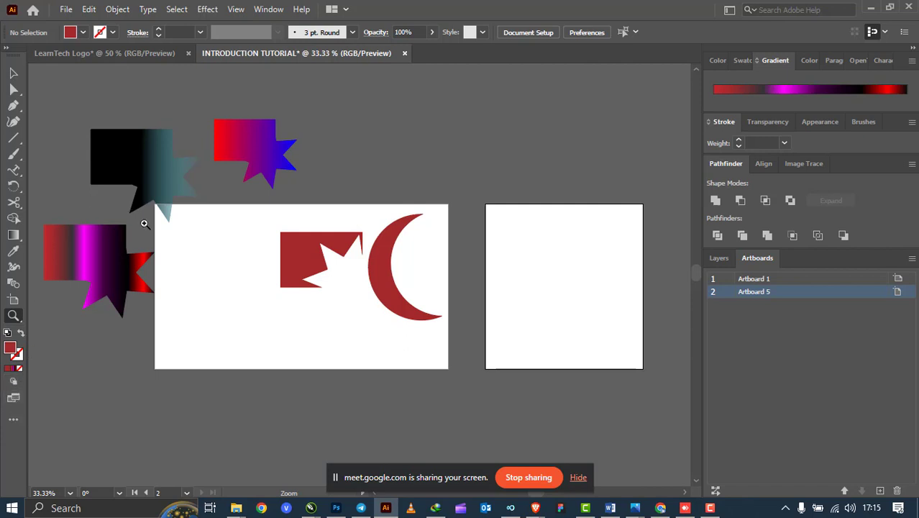
pyautogui.click(278, 154)
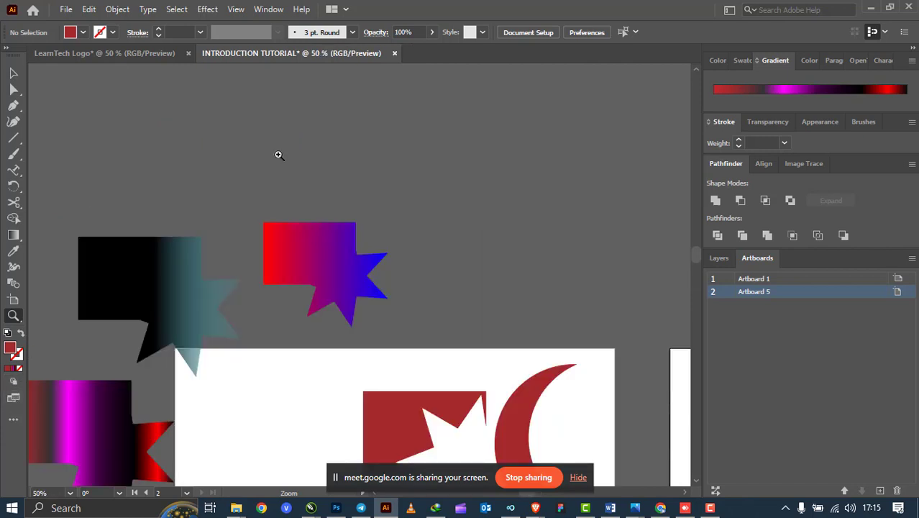
# Place a point text object in the upper-left area of Artboard 1 with the Type tool.
pyautogui.click(14, 171)
pyautogui.moveTo(13, 171); pyautogui.dragTo(48, 171)
pyautogui.scroll(-3, 223, 162)
pyautogui.scroll(-3, 252, 162)
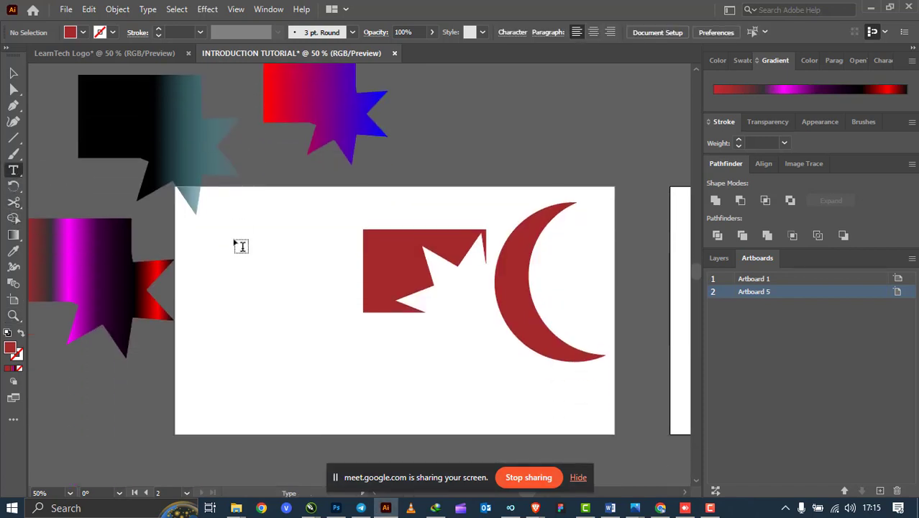
pyautogui.click(220, 240)
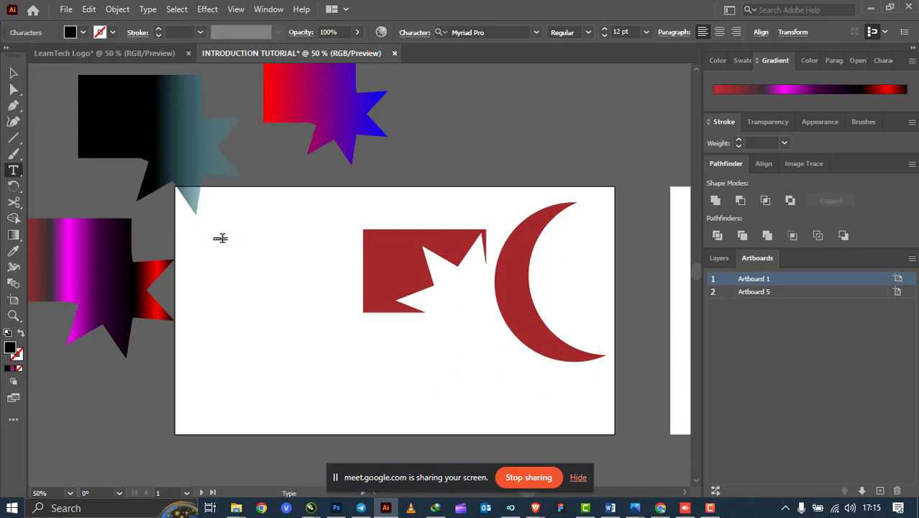
# Set the font size of the placeholder text to 45 pt.
pyautogui.click(606, 30)
pyautogui.click(605, 30)
pyautogui.click(605, 31)
pyautogui.click(605, 31)
pyautogui.click(605, 31)
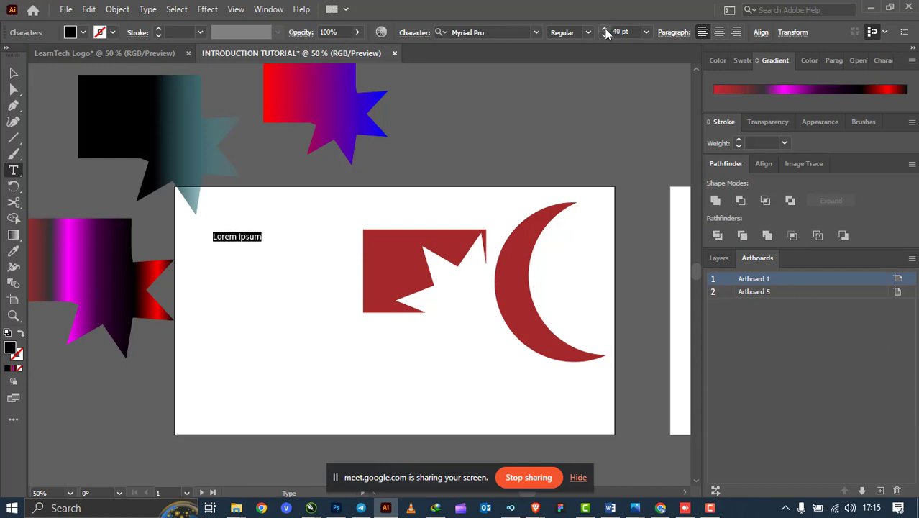
pyautogui.click(605, 31)
pyautogui.click(605, 30)
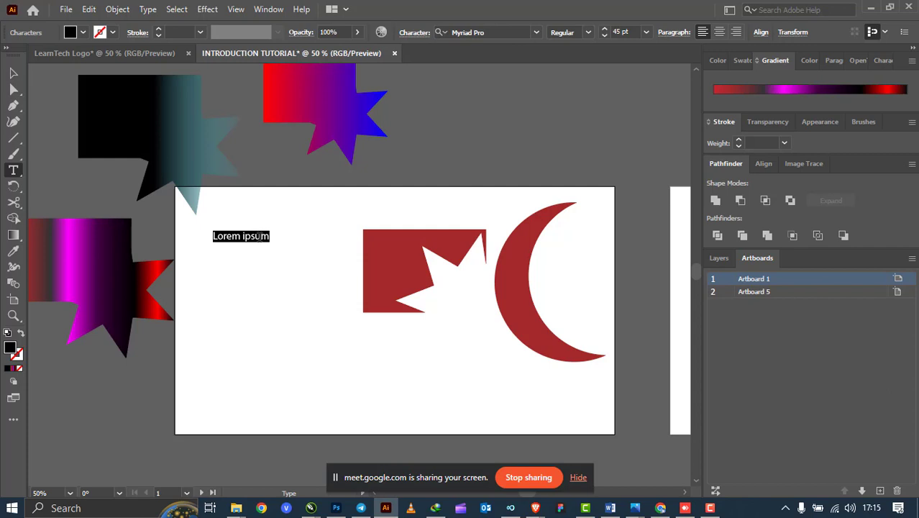
# Replace the placeholder text with LEARN TECH and finish text editing.
pyautogui.write('4')
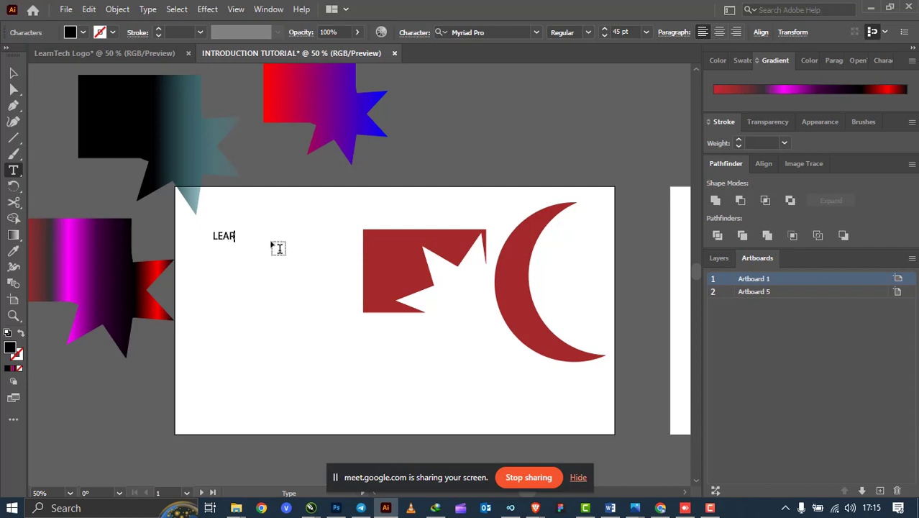
pyautogui.write('LEARN TECH')
pyautogui.click(13, 72)
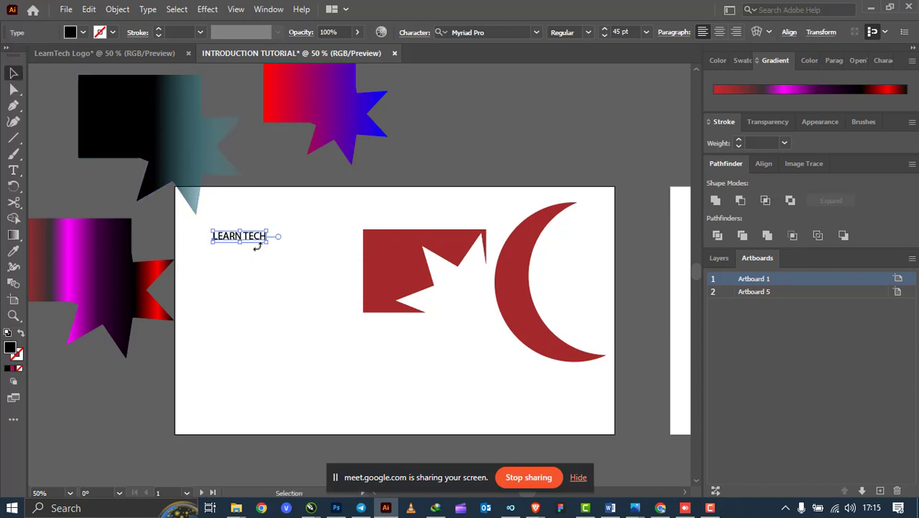
# Move the LEARN TECH text slightly left and enlarge it to a font size of 162 pt.
pyautogui.moveTo(268, 242); pyautogui.dragTo(356, 312)
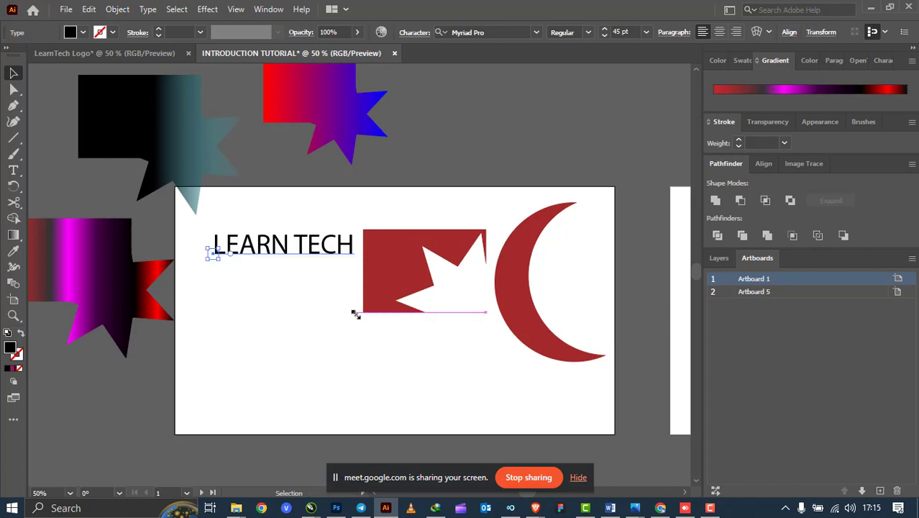
pyautogui.moveTo(300, 245); pyautogui.dragTo(280, 244)
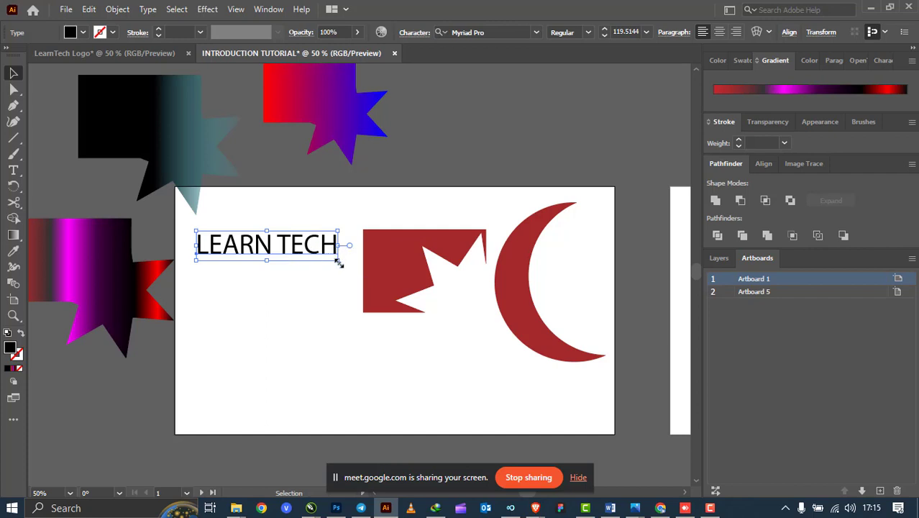
pyautogui.moveTo(339, 262); pyautogui.dragTo(375, 269)
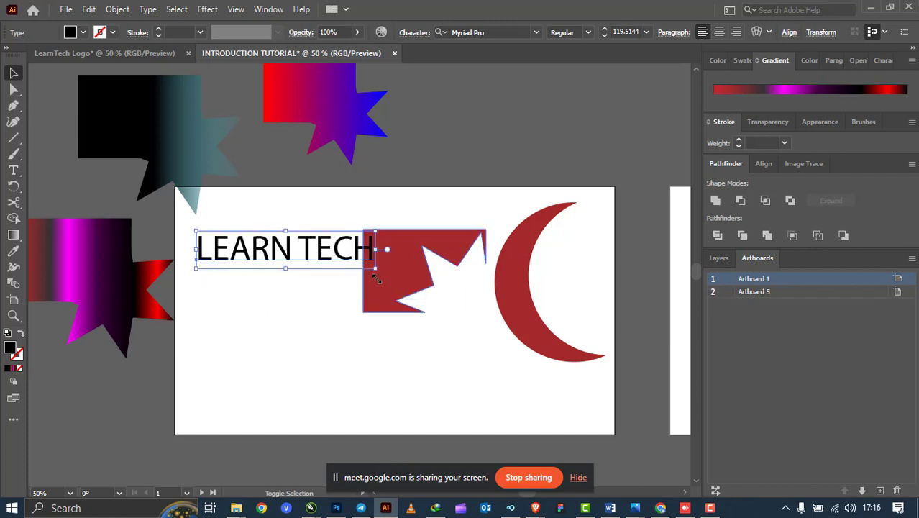
pyautogui.click(606, 30)
pyautogui.click(606, 30)
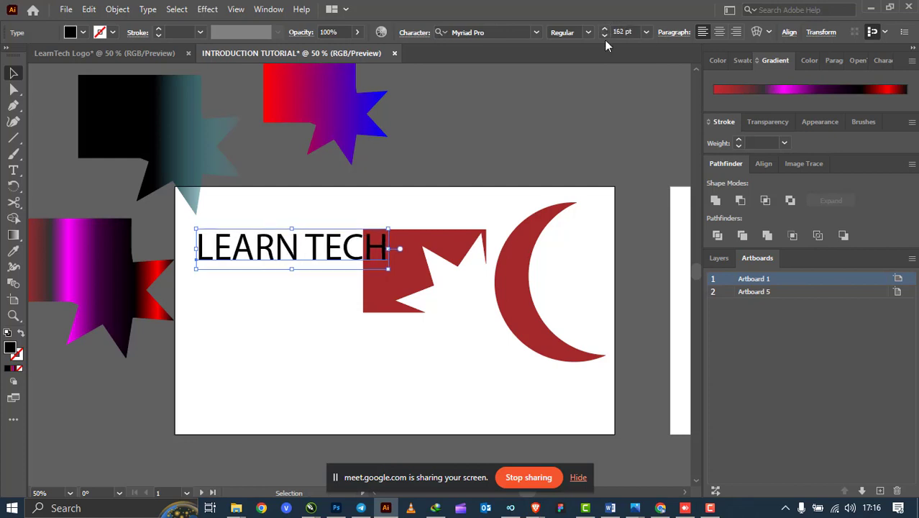
# Reduce the font size of the LEARN TECH text on Artboard 1 to 149 pt.
pyautogui.click(606, 36)
pyautogui.click(605, 36)
pyautogui.click(605, 36)
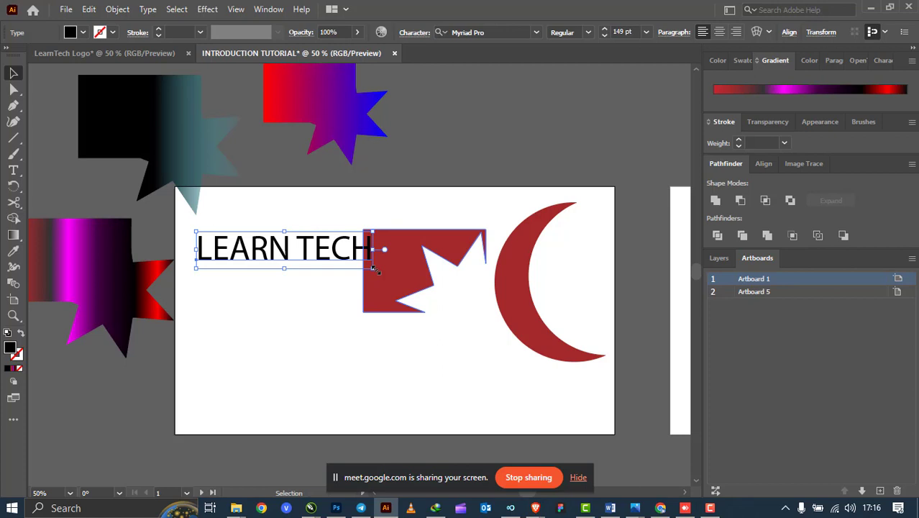
# Scale the LEARN TECH text down and move it up into the artboard's upper-left area, clear of the red cut-out shape.
pyautogui.moveTo(380, 250); pyautogui.dragTo(318, 285)
pyautogui.click(291, 305)
pyautogui.moveTo(281, 244); pyautogui.dragTo(305, 285)
pyautogui.click(291, 270)
pyautogui.press('Delete')
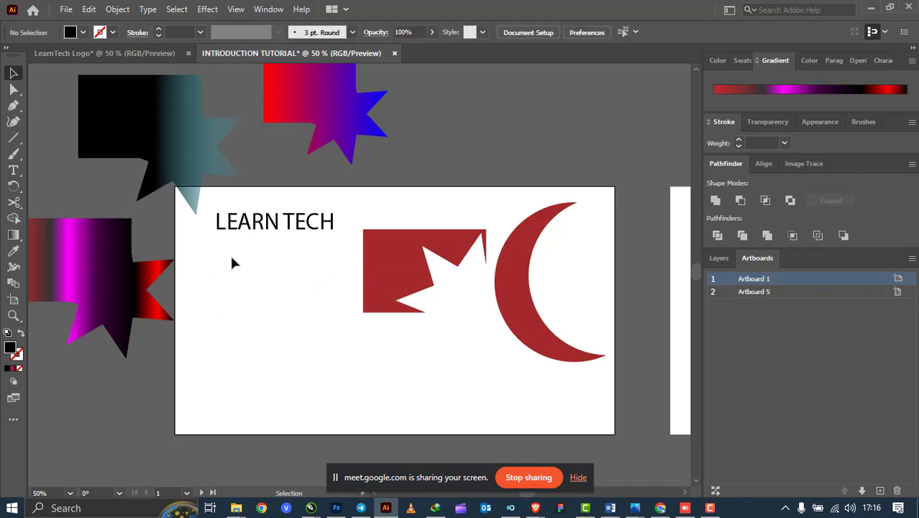
# Place vertical placeholder text below the LEARN TECH heading with the Vertical Type tool and delete it.
pyautogui.click(14, 170)
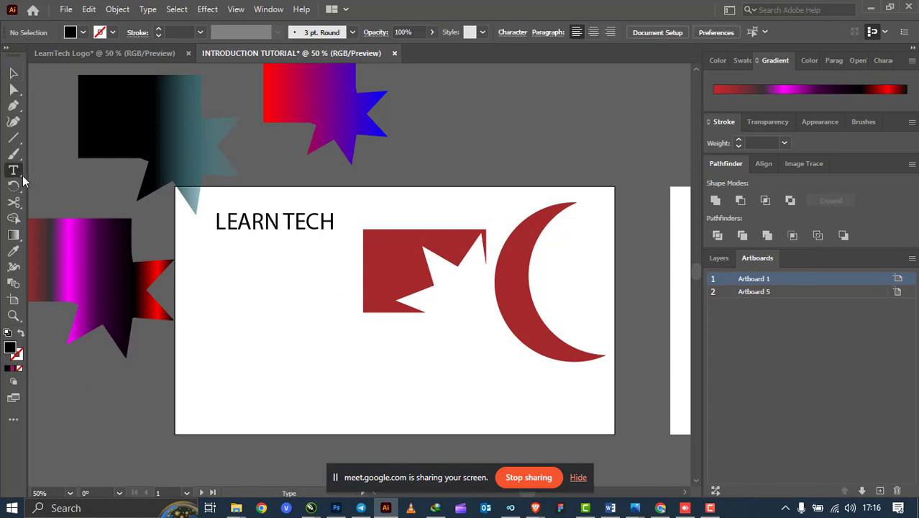
pyautogui.rightClick(23, 176)
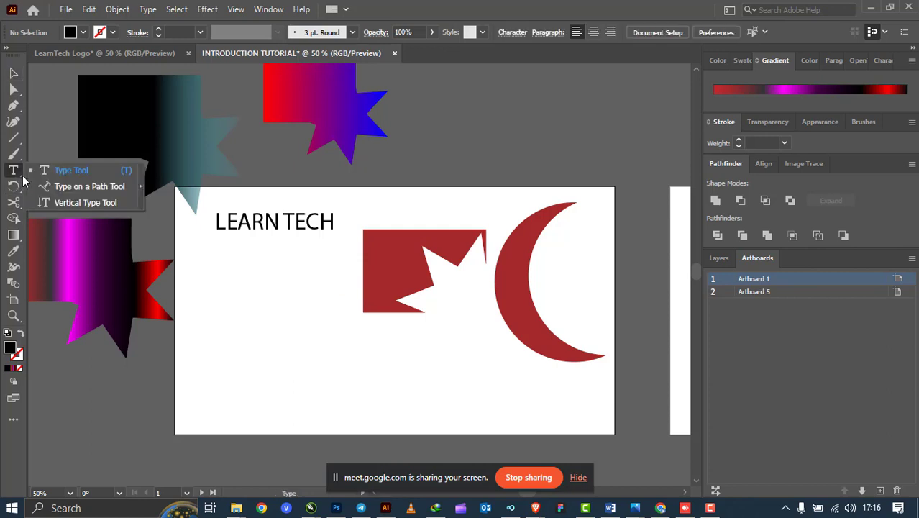
pyautogui.click(100, 203)
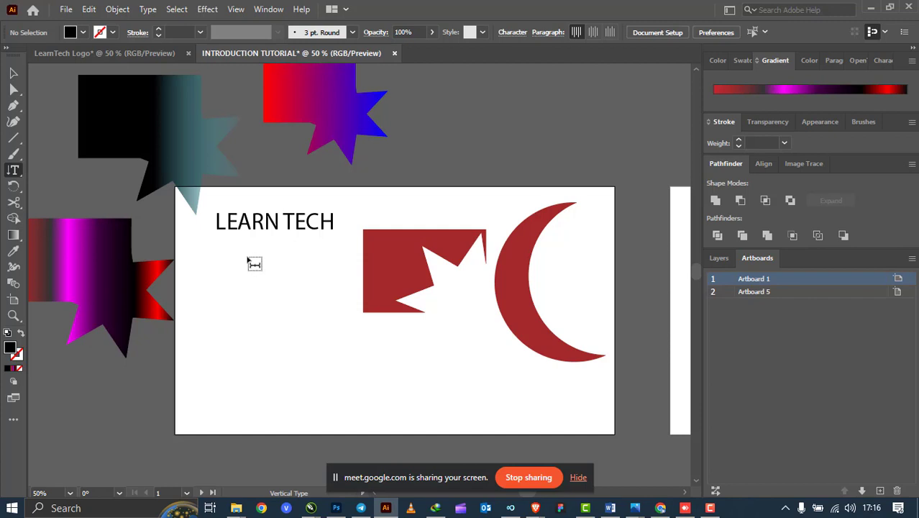
pyautogui.click(252, 264)
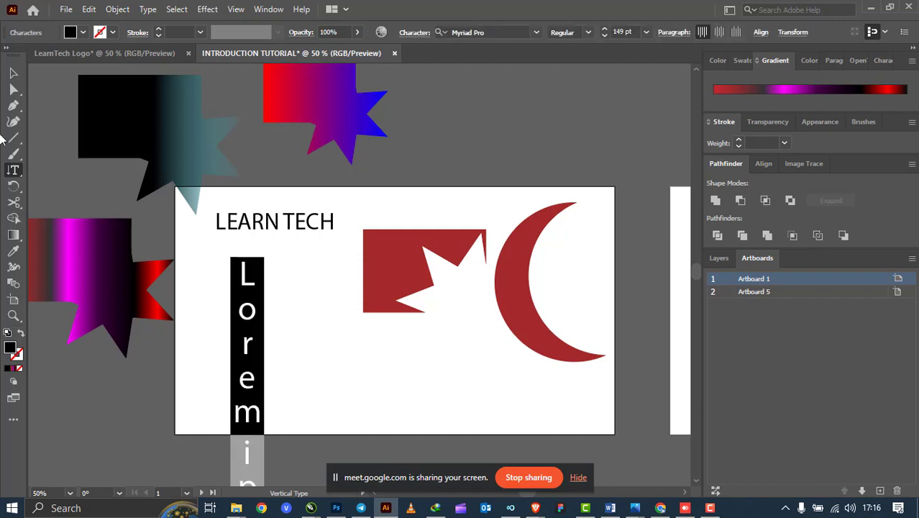
pyautogui.click(13, 73)
pyautogui.press('Delete')
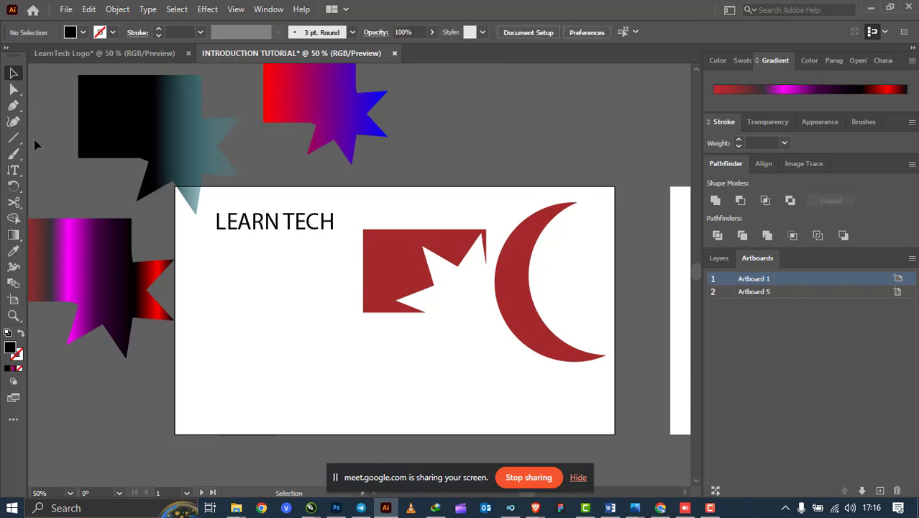
# Add a vertical text object reading LEARN TECH below the heading with the Vertical Type tool and finish text editing.
pyautogui.click(15, 173)
pyautogui.click(15, 174)
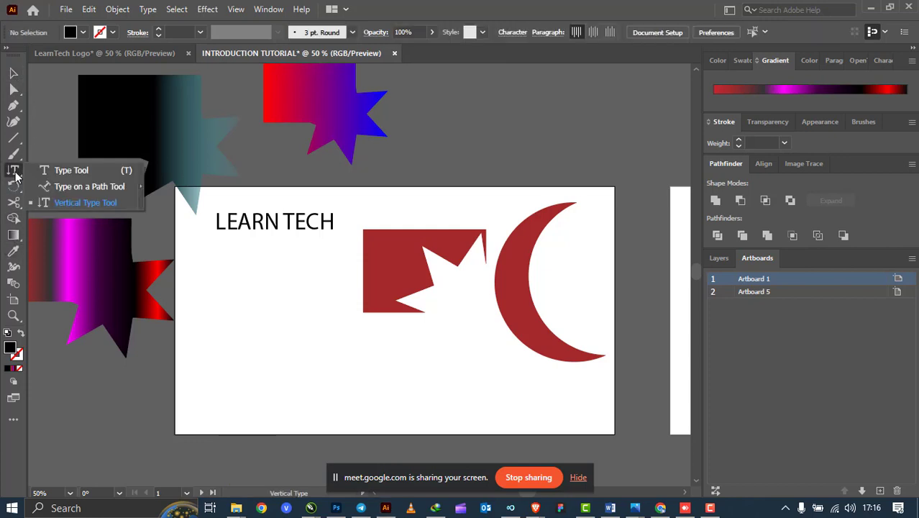
pyautogui.click(82, 202)
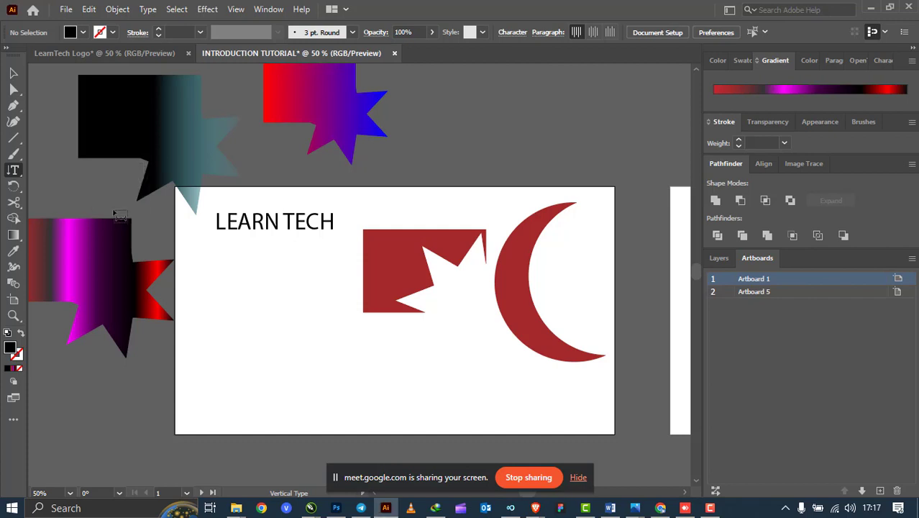
pyautogui.click(247, 251)
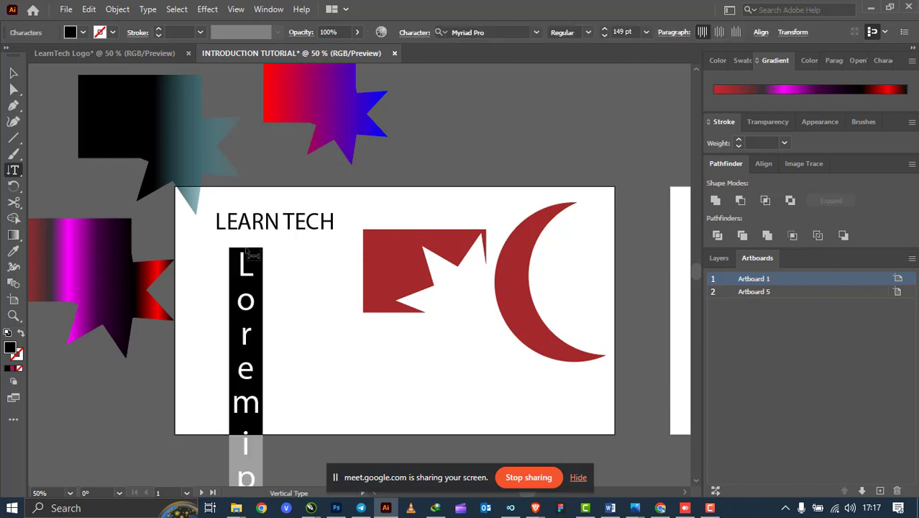
pyautogui.write('LEAR')
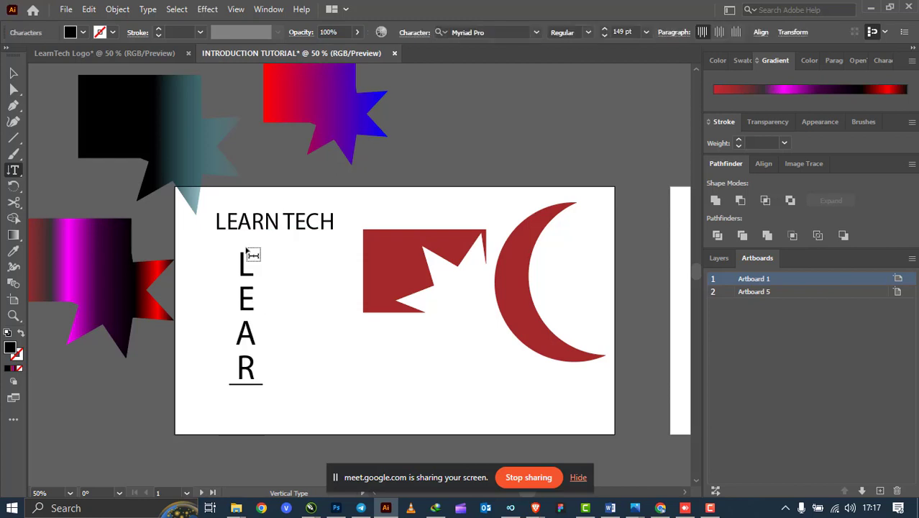
pyautogui.write('N TE')
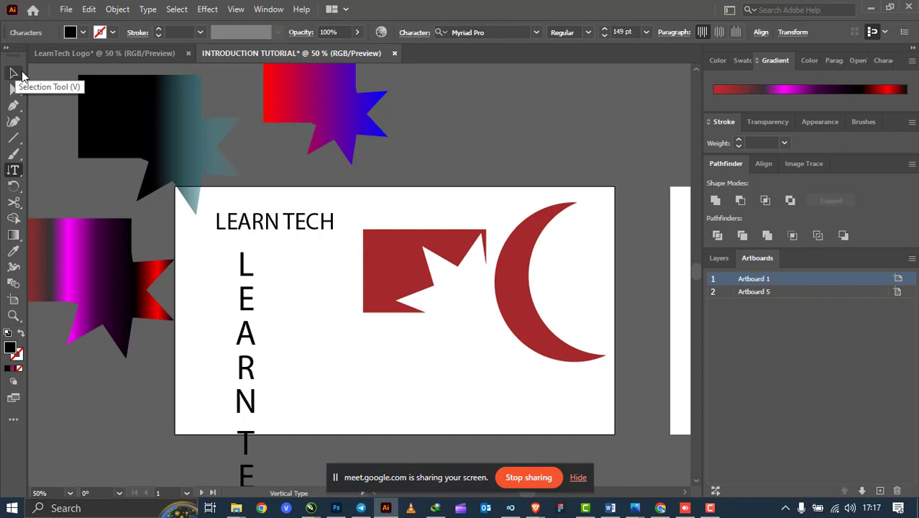
pyautogui.click(20, 72)
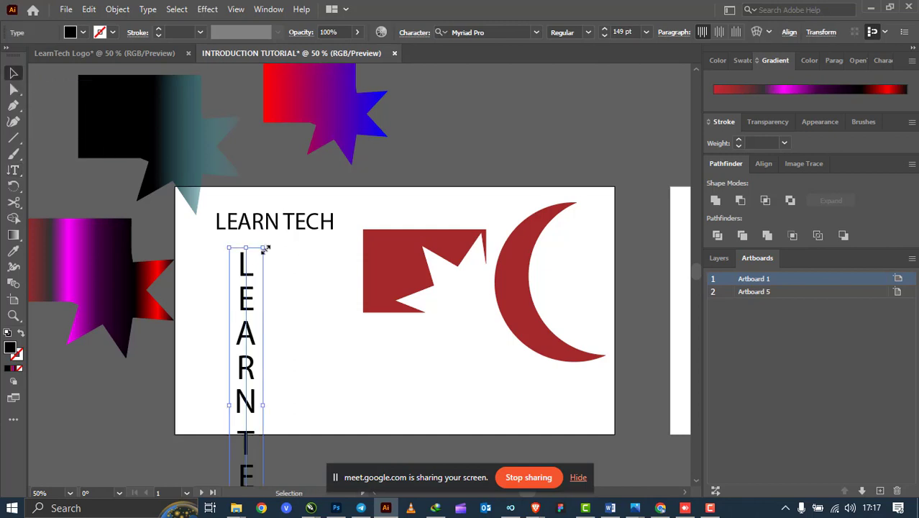
# Scale the vertical LEARN TECH text down to fit the artboard, move it near the left edge below the heading, and deselect it.
pyautogui.moveTo(265, 248); pyautogui.dragTo(262, 272)
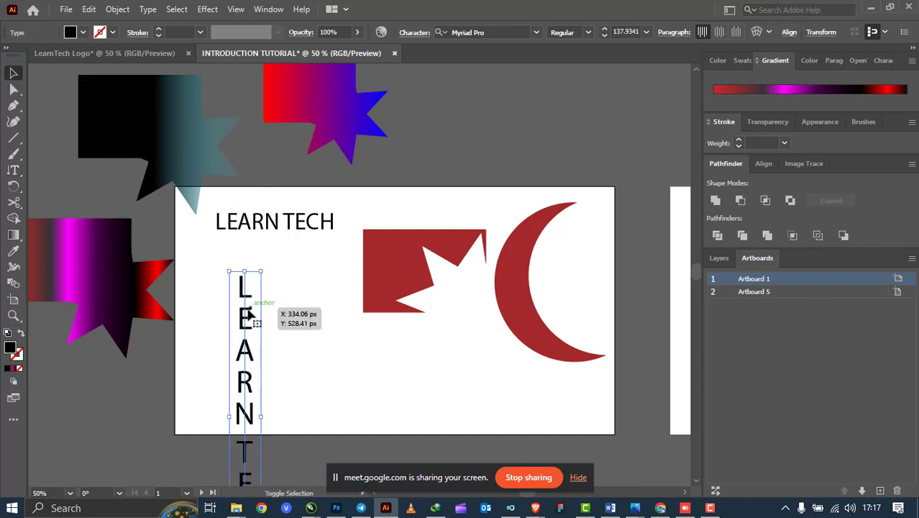
pyautogui.moveTo(247, 315); pyautogui.dragTo(263, 179)
pyautogui.moveTo(280, 425); pyautogui.dragTo(261, 310)
pyautogui.moveTo(256, 242); pyautogui.dragTo(208, 341)
pyautogui.click(233, 334)
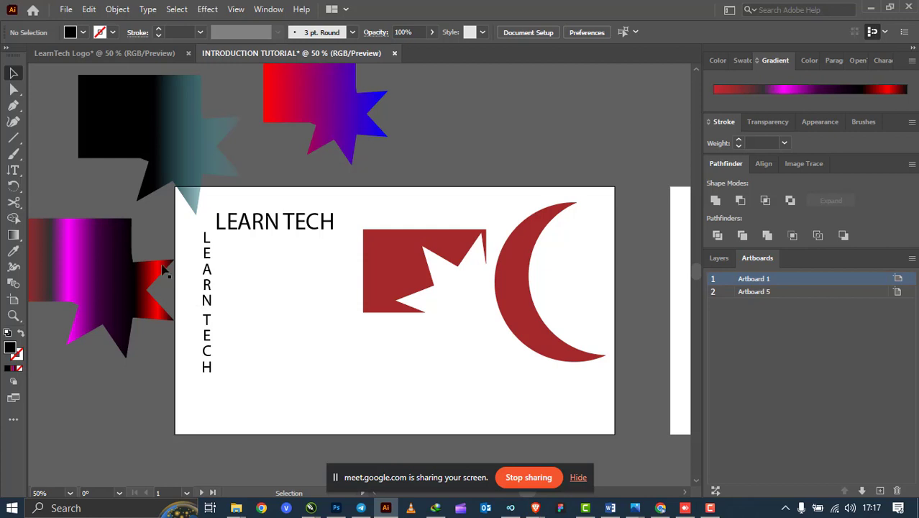
# Move the red cut-out rectangle off the artboard into the empty space above the crescent.
pyautogui.click(15, 170)
pyautogui.click(18, 172)
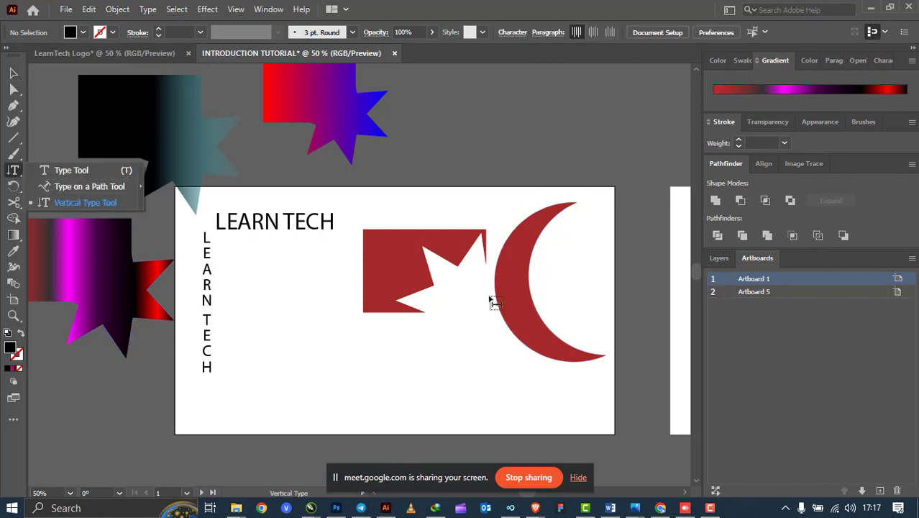
pyautogui.click(13, 71)
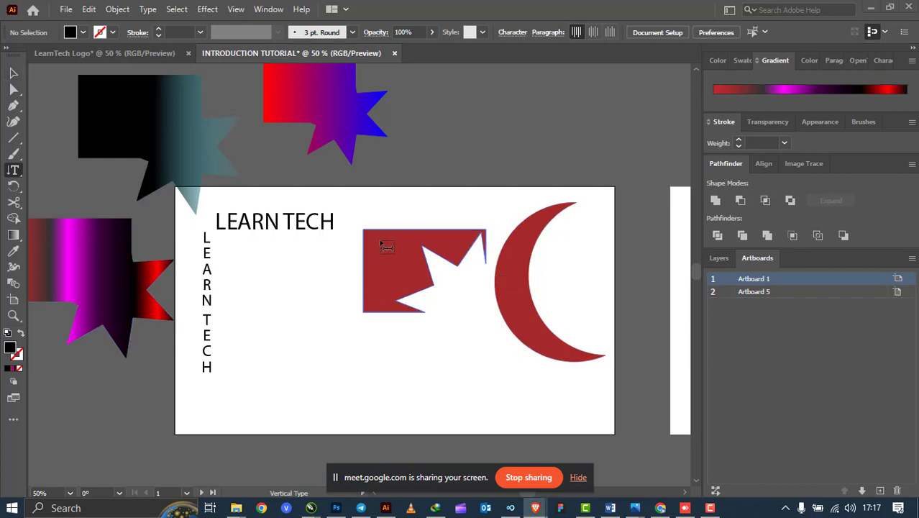
pyautogui.moveTo(387, 267); pyautogui.dragTo(548, 122)
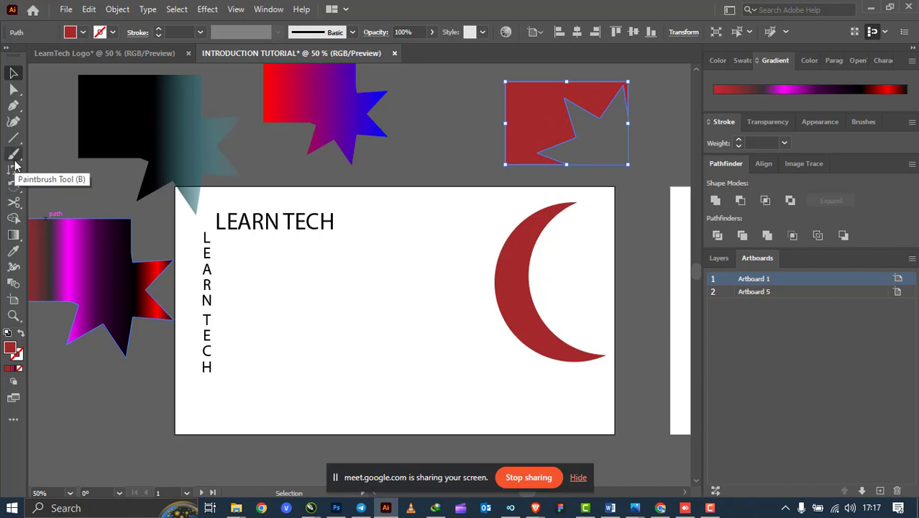
# Draw a red circle in the middle of the artboard with the Ellipse tool and move it slightly up and right.
pyautogui.press('l')
pyautogui.moveTo(295, 282); pyautogui.dragTo(422, 370)
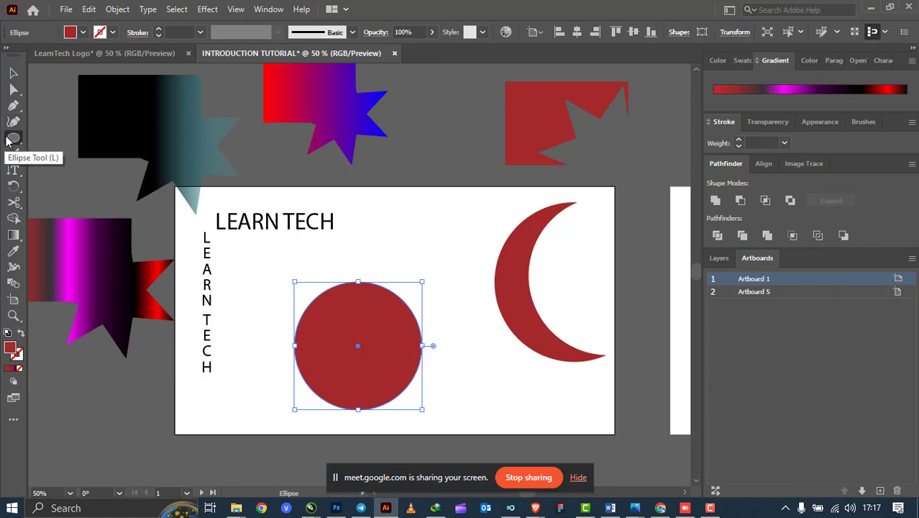
pyautogui.click(13, 72)
pyautogui.moveTo(385, 350); pyautogui.dragTo(397, 326)
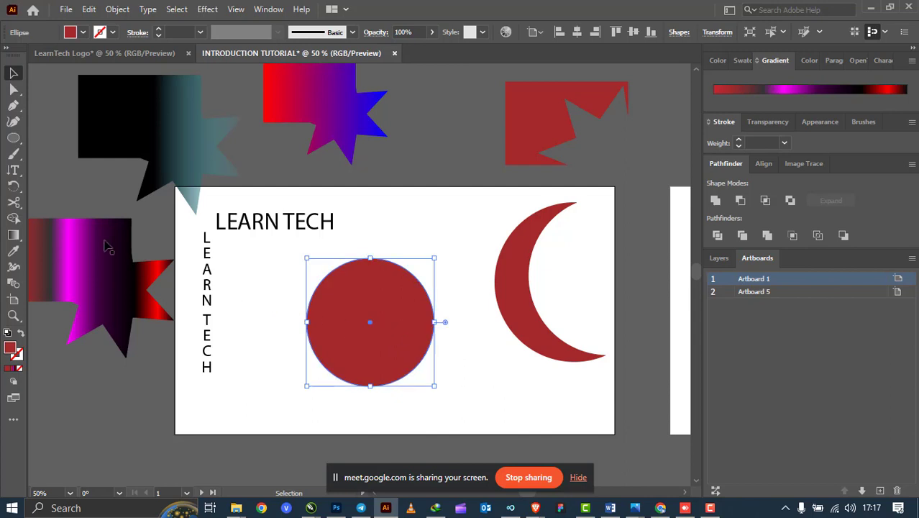
# Add the text LERAN TECH EMPOWERMENT around the circle's outline with the Type on a Path tool.
pyautogui.click(13, 170)
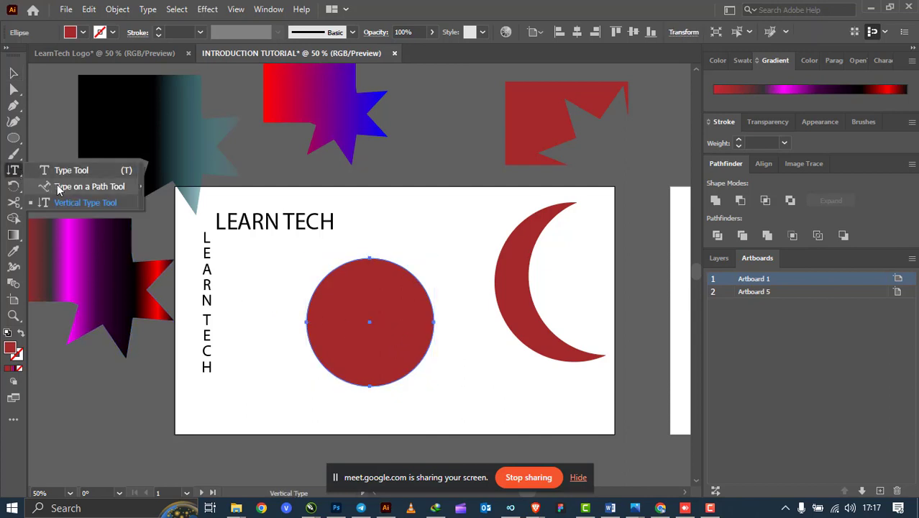
pyautogui.click(58, 188)
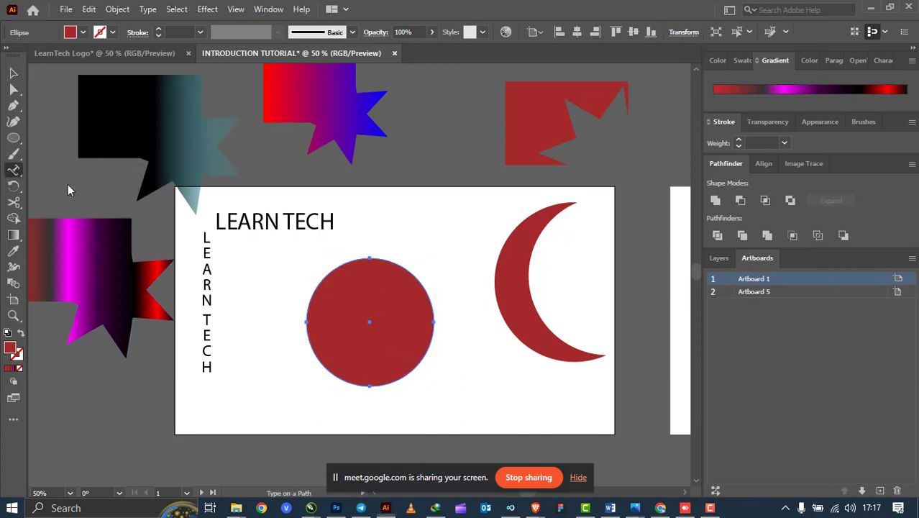
pyautogui.click(314, 290)
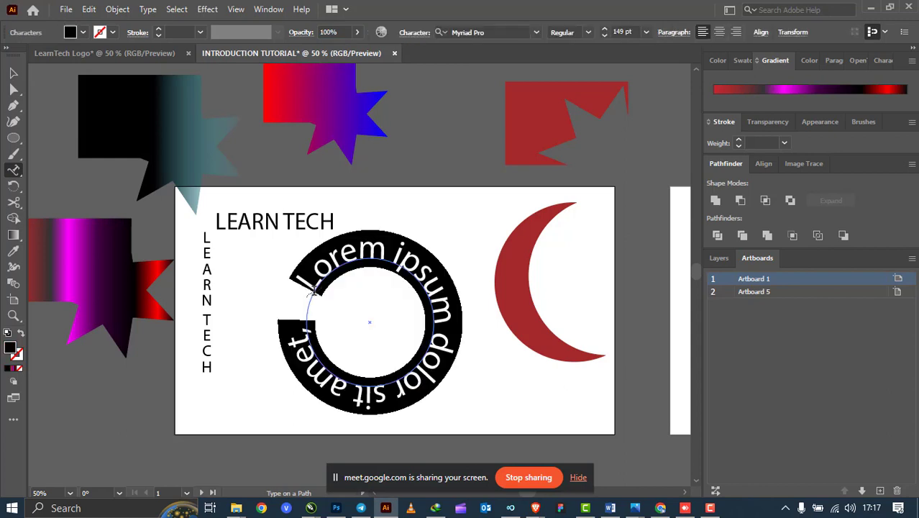
pyautogui.write('LER')
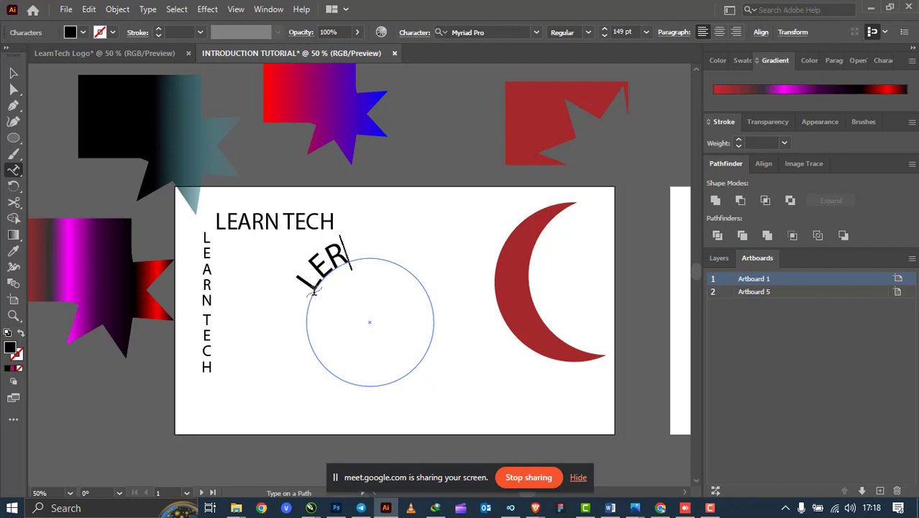
pyautogui.write('AN TECH')
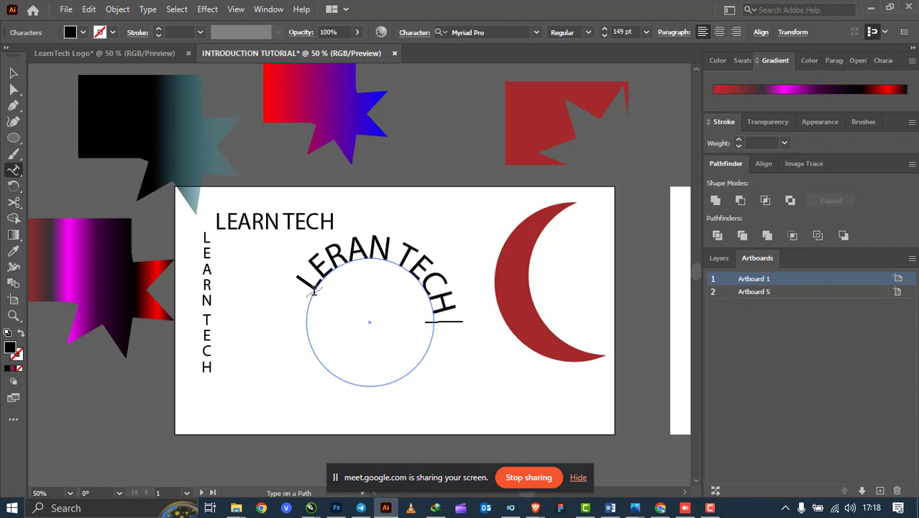
pyautogui.write(' EMPOWERM')
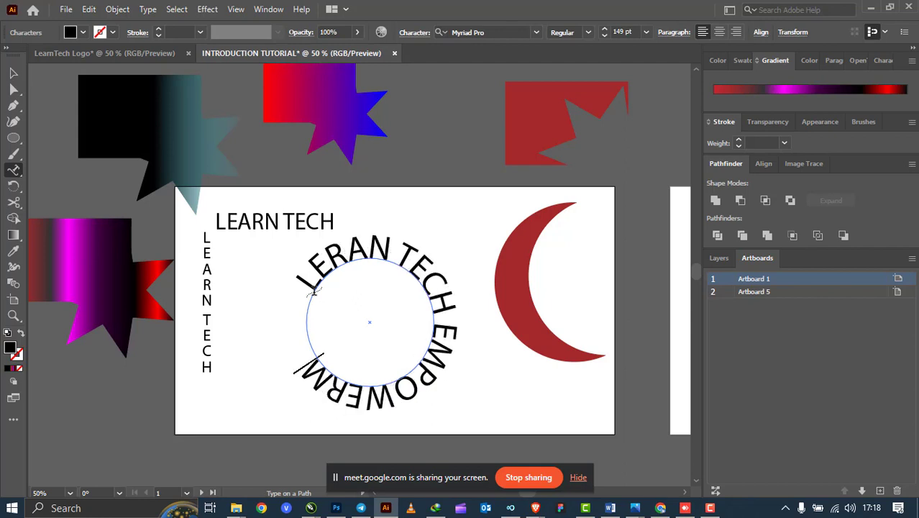
pyautogui.write('ENT')
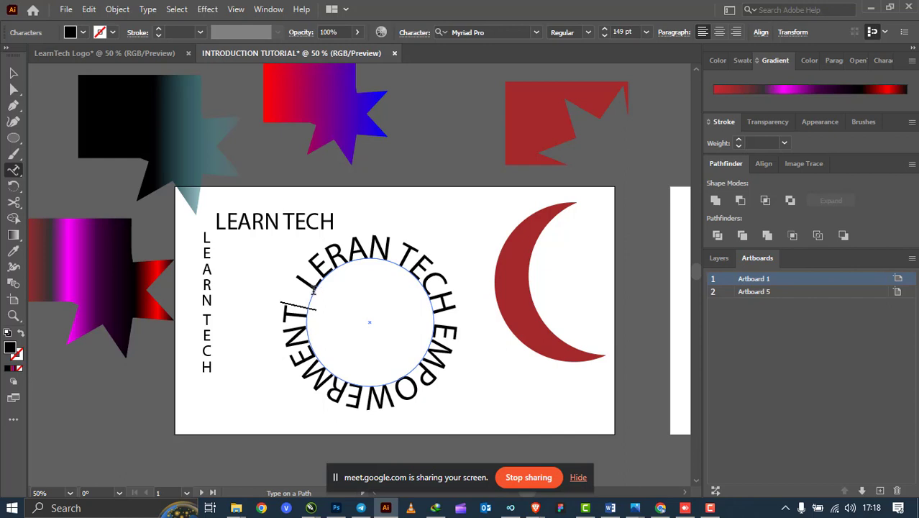
# Shorten the circular text to LERAN TECH, finish text editing, and move it slightly down and left.
pyautogui.press('BackSpace')
pyautogui.press('BackSpace')
pyautogui.press('BackSpace')
pyautogui.press('BackSpace')
pyautogui.press('BackSpace')
pyautogui.press('BackSpace')
pyautogui.press('BackSpace')
pyautogui.press('BackSpace')
pyautogui.press('BackSpace')
pyautogui.press('BackSpace')
pyautogui.press('BackSpace')
pyautogui.press('BackSpace')
pyautogui.press('BackSpace')
pyautogui.press('BackSpace')
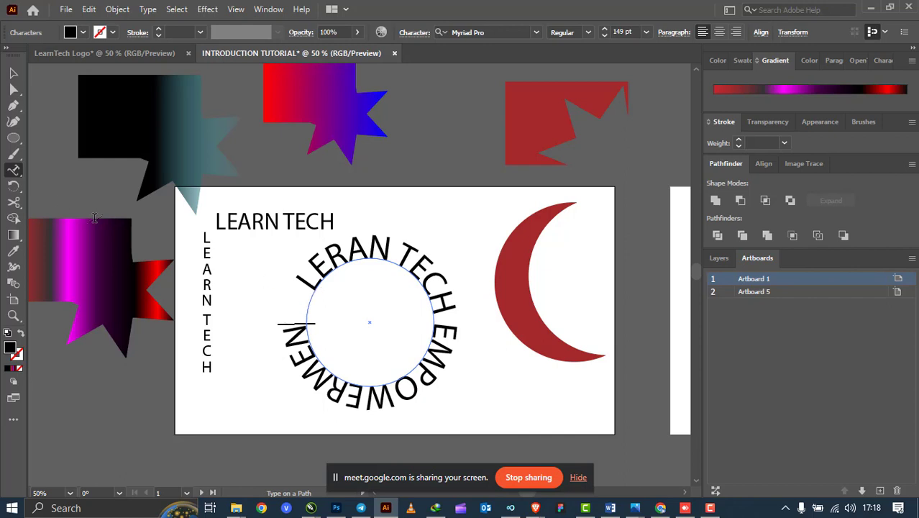
pyautogui.write('CH')
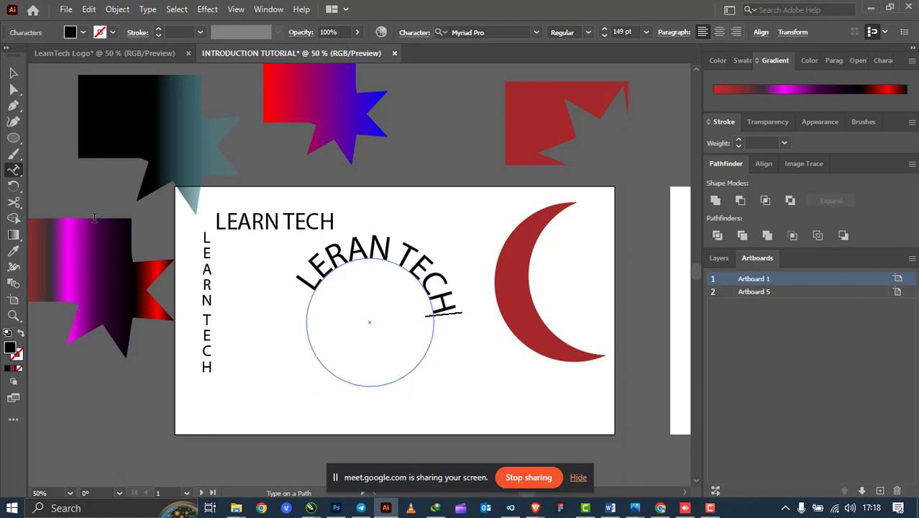
pyautogui.click(16, 74)
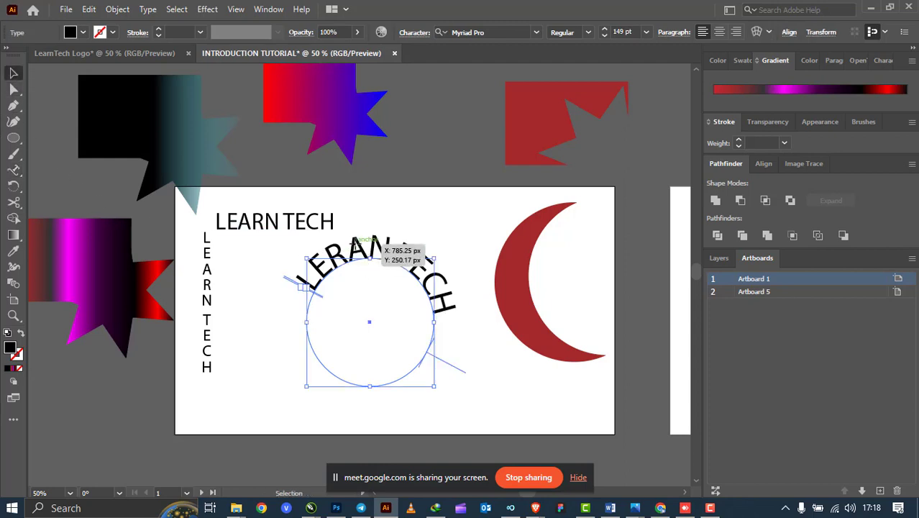
pyautogui.moveTo(369, 257); pyautogui.dragTo(355, 267)
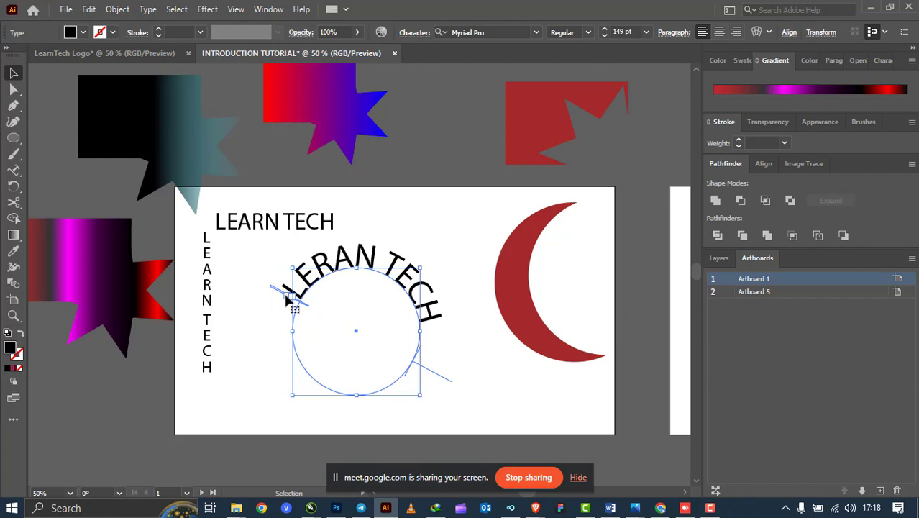
# Thread the circular text into a new circle beside the vertical LEARN TECH text, undoing a first placement near the crescent's lower end.
pyautogui.press('t')
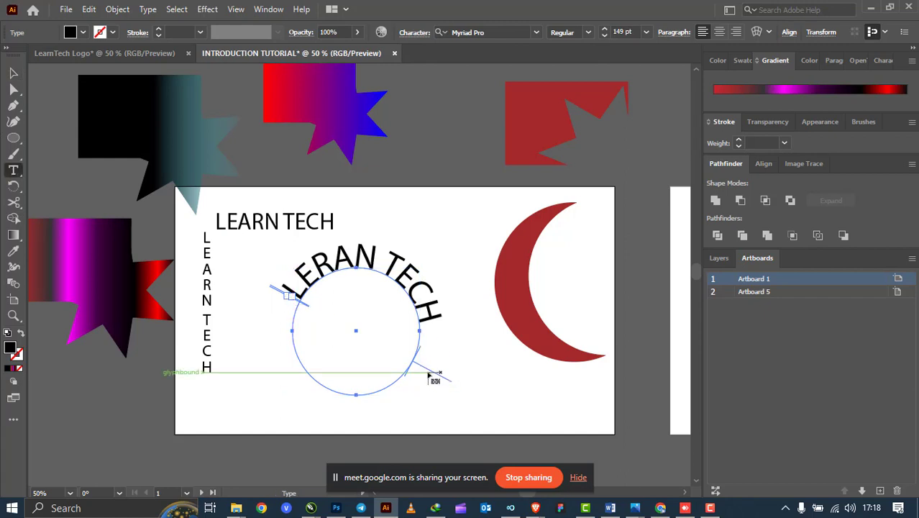
pyautogui.click(431, 317)
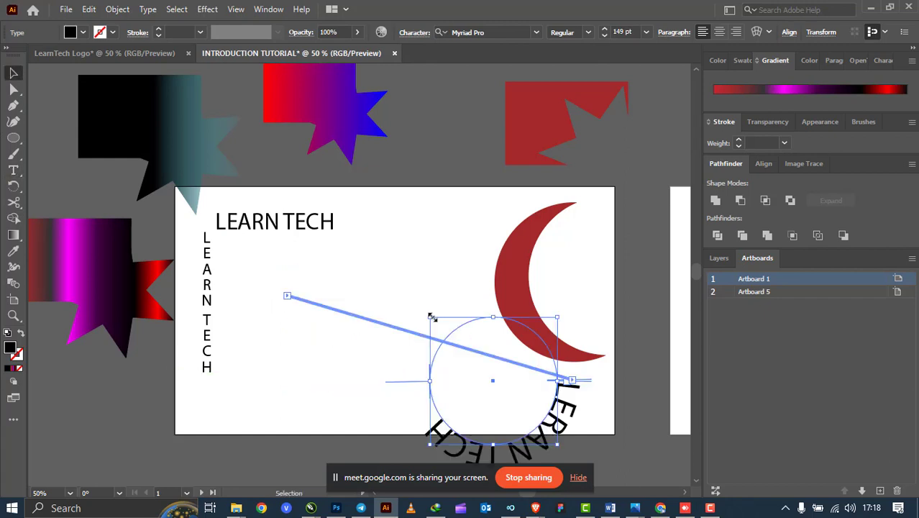
pyautogui.hotkey('ctrl', 'z')
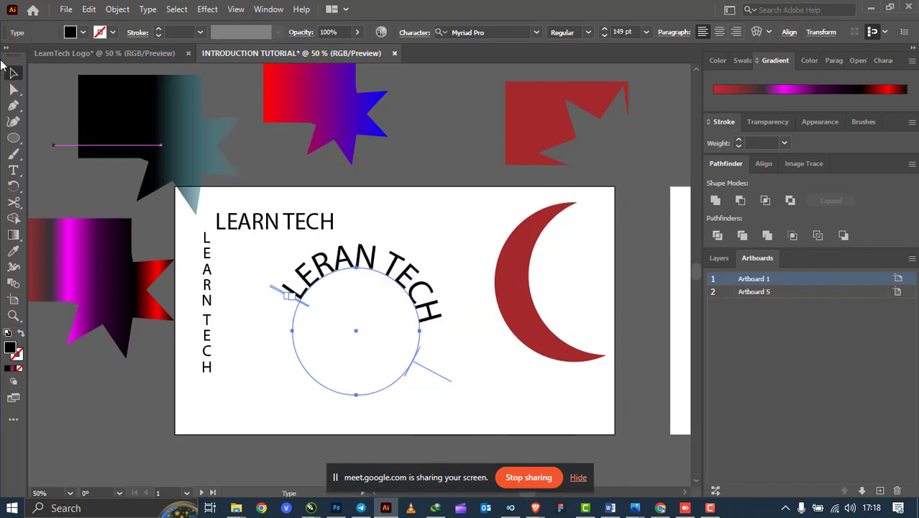
pyautogui.click(244, 268)
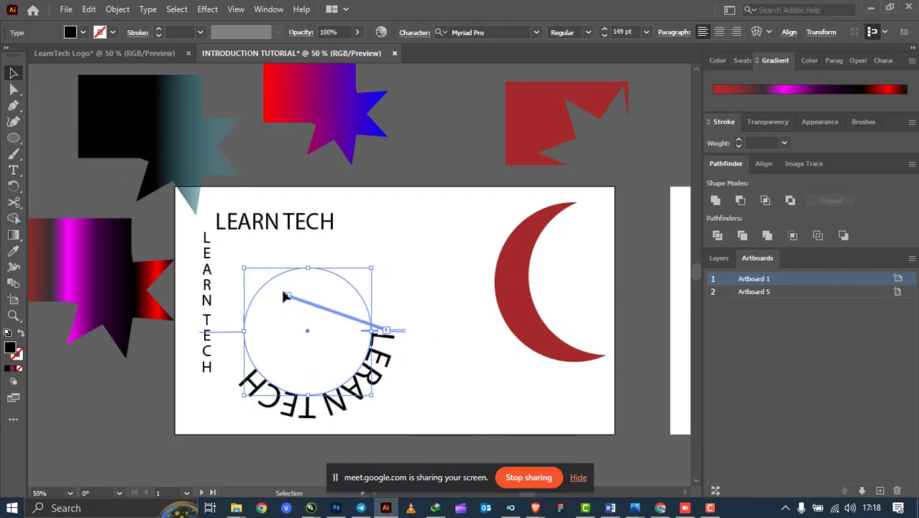
# Undo the last change to the circular text and move it slightly up and left, toward the horizontal LEARN TECH text.
pyautogui.hotkey('ctrl', 'z')
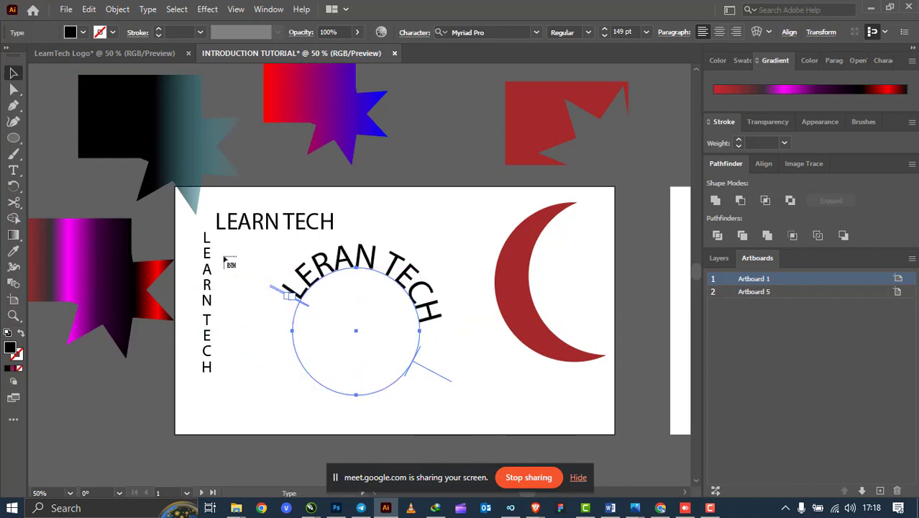
pyautogui.click(15, 72)
pyautogui.click(231, 223)
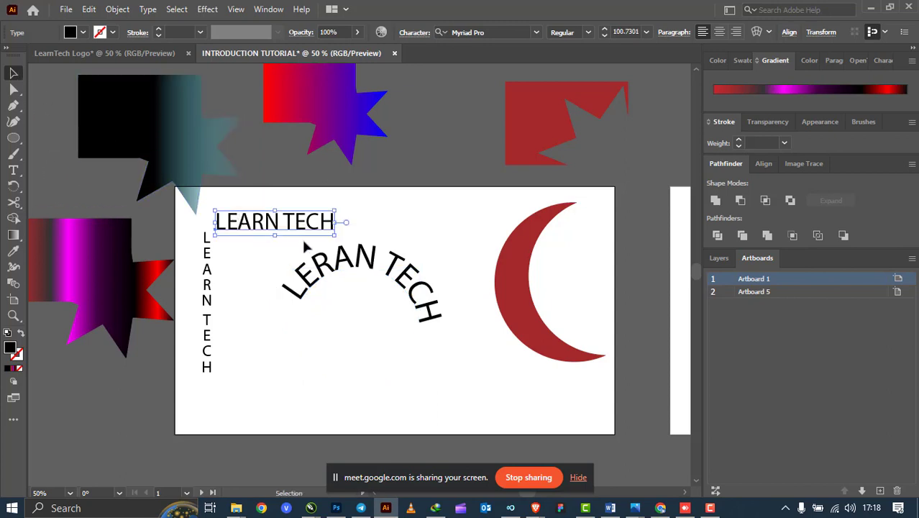
pyautogui.click(374, 256)
pyautogui.moveTo(375, 255); pyautogui.dragTo(360, 244)
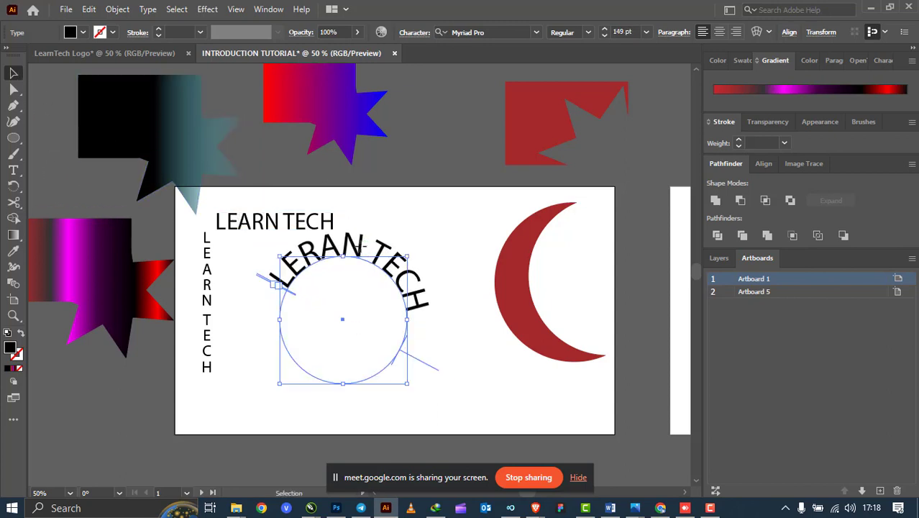
pyautogui.press('t')
pyautogui.doubleClick(361, 245)
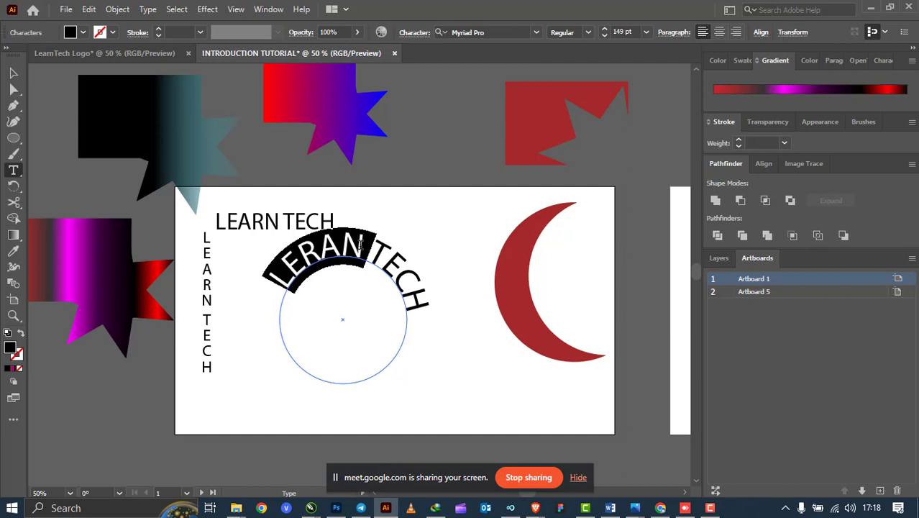
pyautogui.click(352, 248)
pyautogui.click(13, 73)
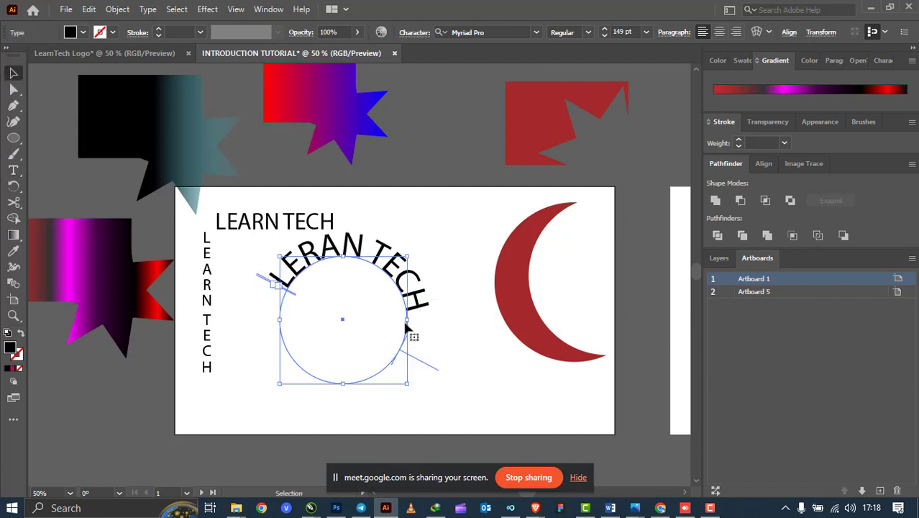
# Rotate the circular text slightly counterclockwise and move it between the horizontal LEARN TECH text and the crescent.
pyautogui.moveTo(413, 389); pyautogui.dragTo(497, 389)
pyautogui.click(437, 263)
pyautogui.moveTo(359, 290); pyautogui.dragTo(523, 222)
pyautogui.click(367, 330)
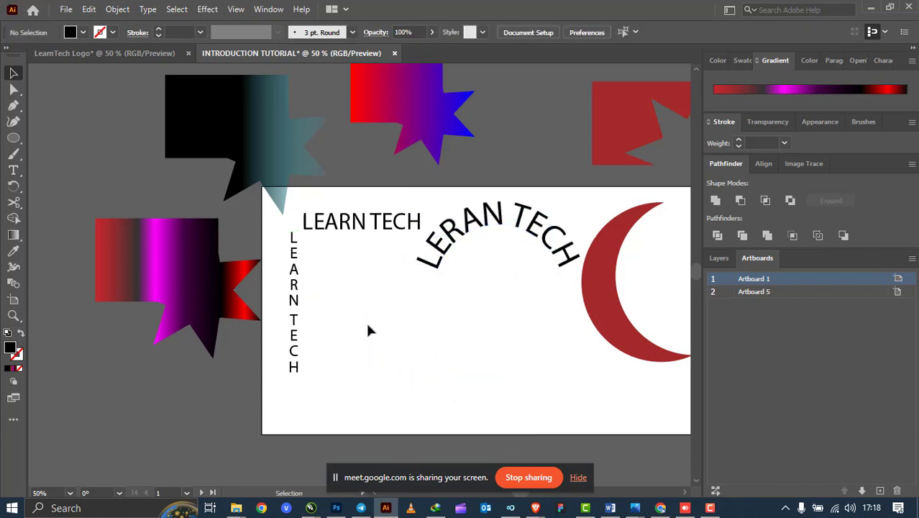
pyautogui.click(484, 351)
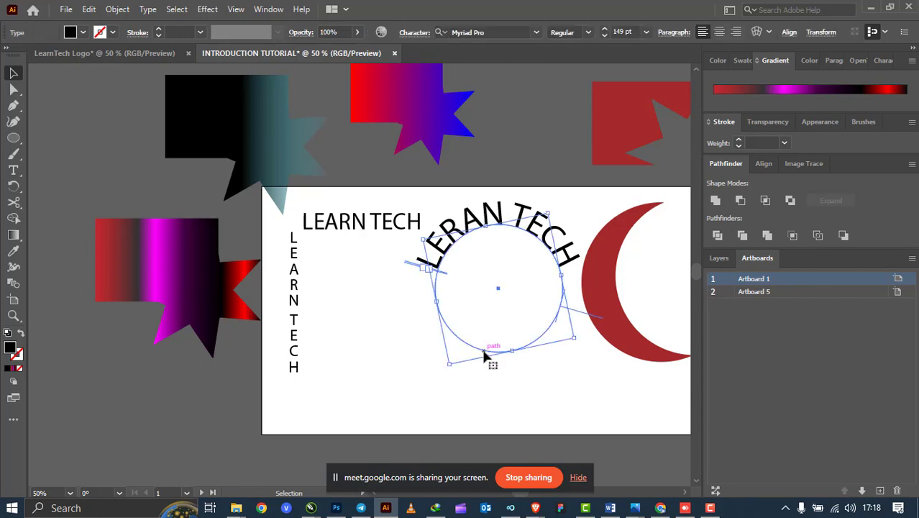
pyautogui.click(343, 337)
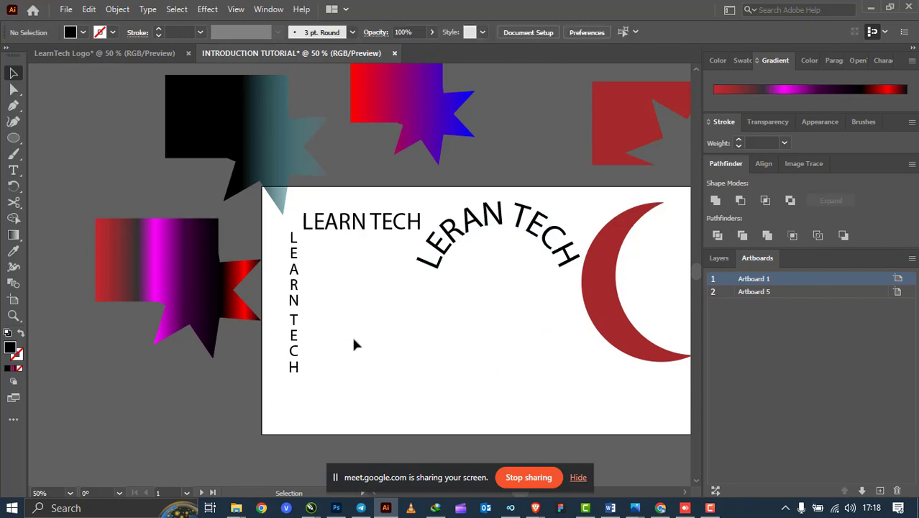
# Correct the misspelled first word of the circular text to LEARN and finish text editing.
pyautogui.moveTo(462, 241); pyautogui.dragTo(466, 246)
pyautogui.doubleClick(456, 233)
pyautogui.doubleClick(461, 226)
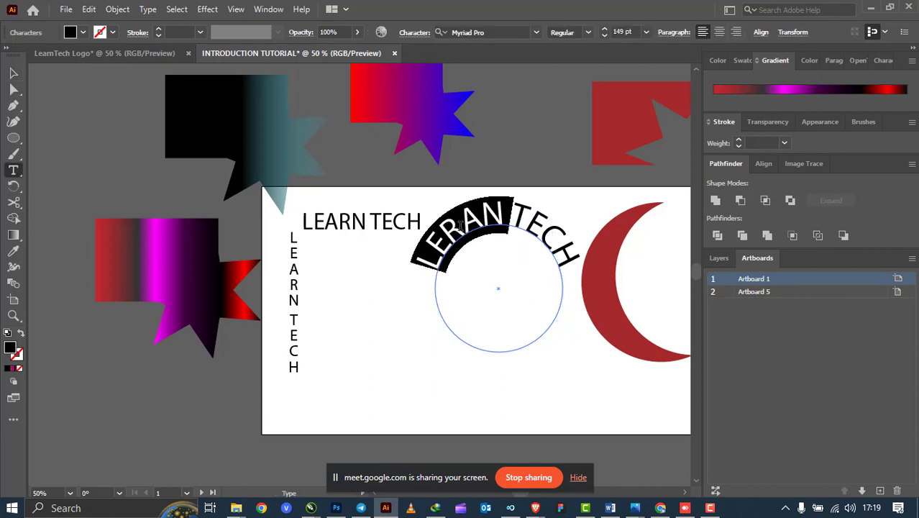
pyautogui.write('LEARB')
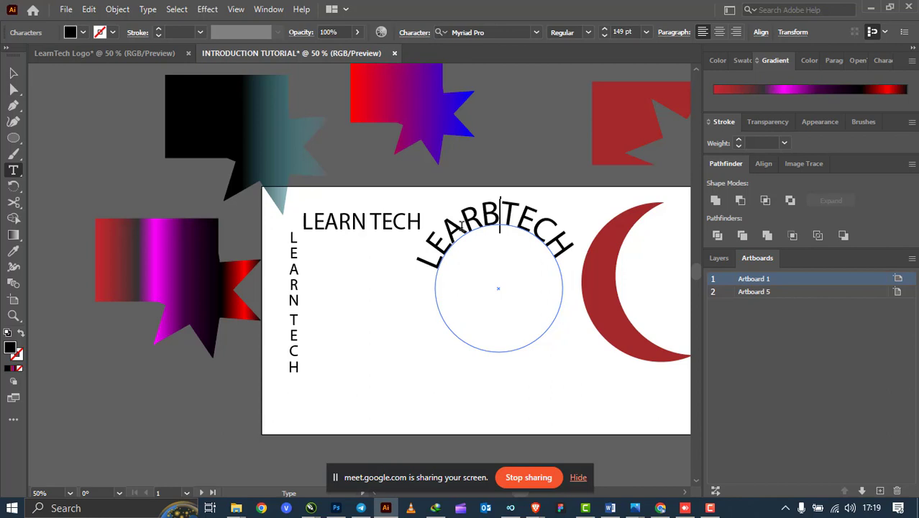
pyautogui.press('BackSpace')
pyautogui.write('N')
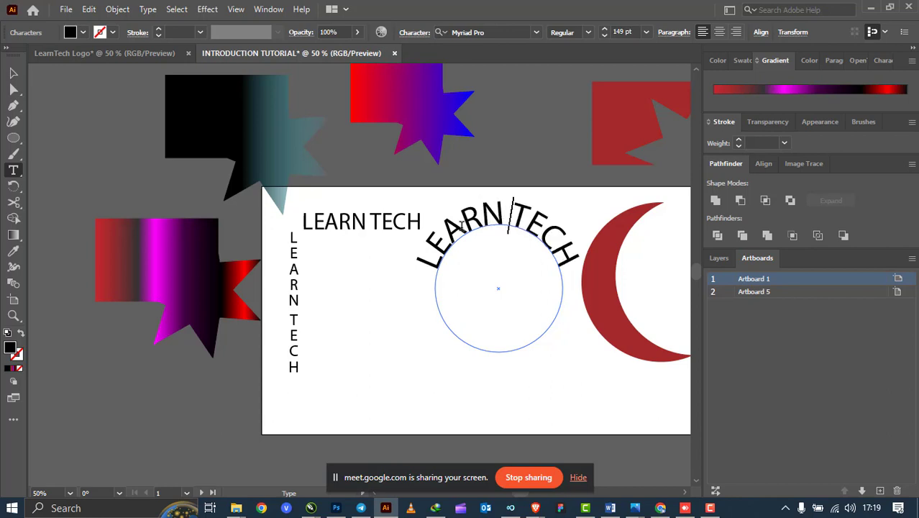
pyautogui.click(13, 73)
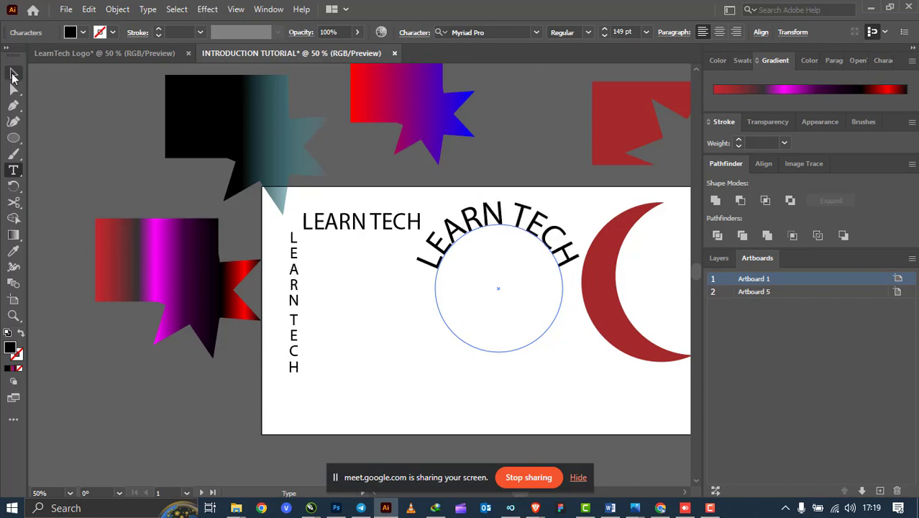
pyautogui.click(389, 309)
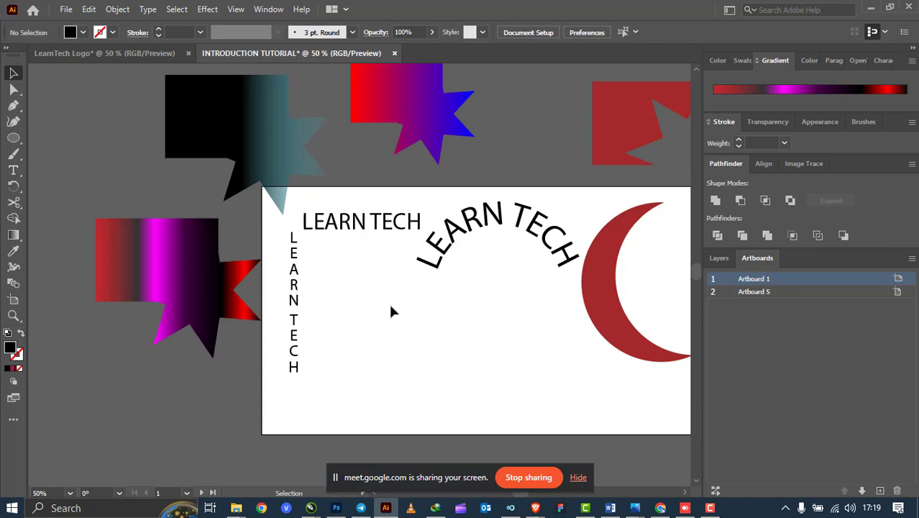
# Place the Equity_Group_Logo image from the Downloads folder on the artboard, below the horizontal and curved texts.
pyautogui.click(15, 106)
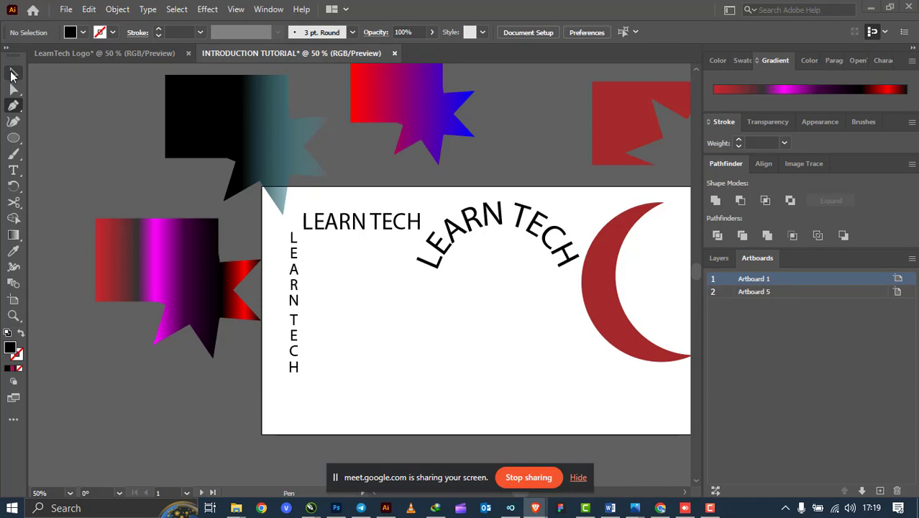
pyautogui.click(66, 10)
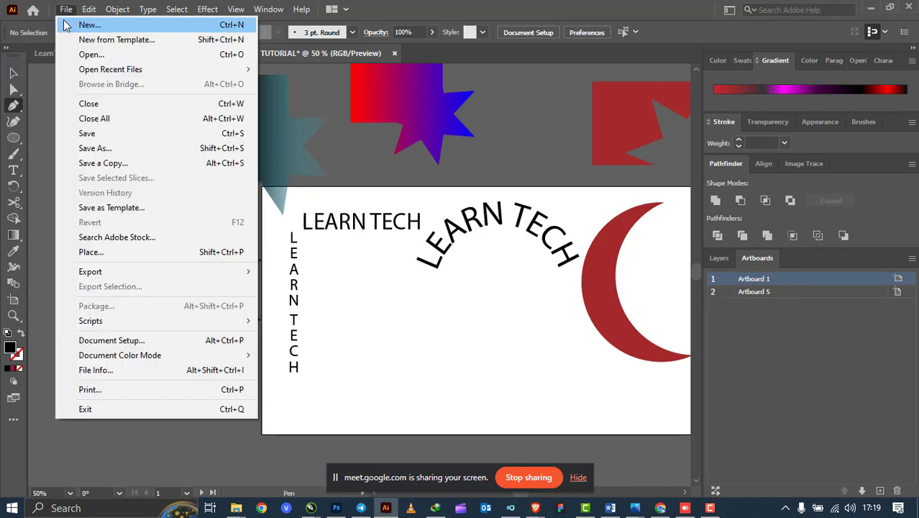
pyautogui.click(95, 252)
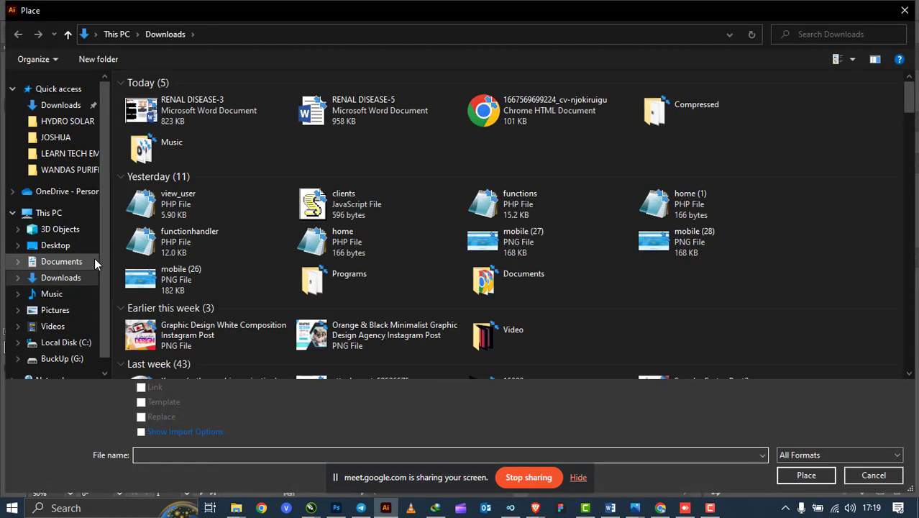
pyautogui.scroll(-3, 354, 261)
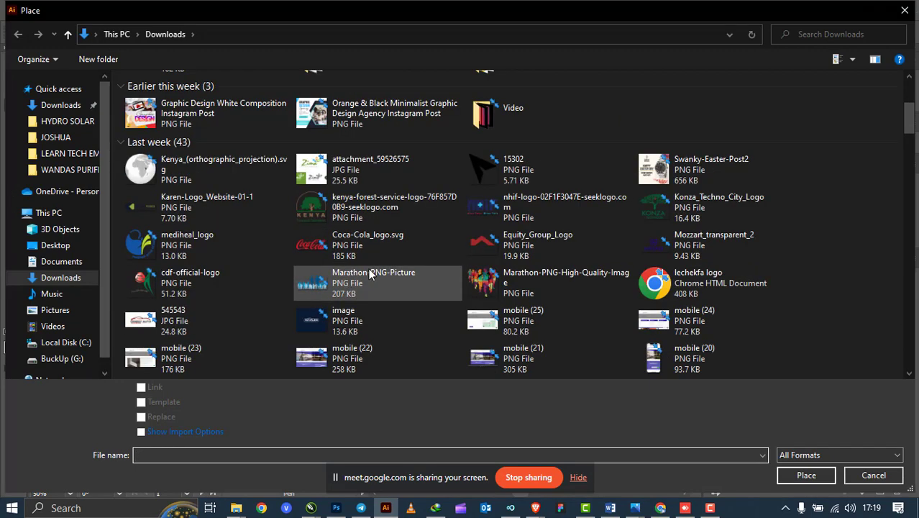
pyautogui.click(476, 247)
pyautogui.doubleClick(476, 247)
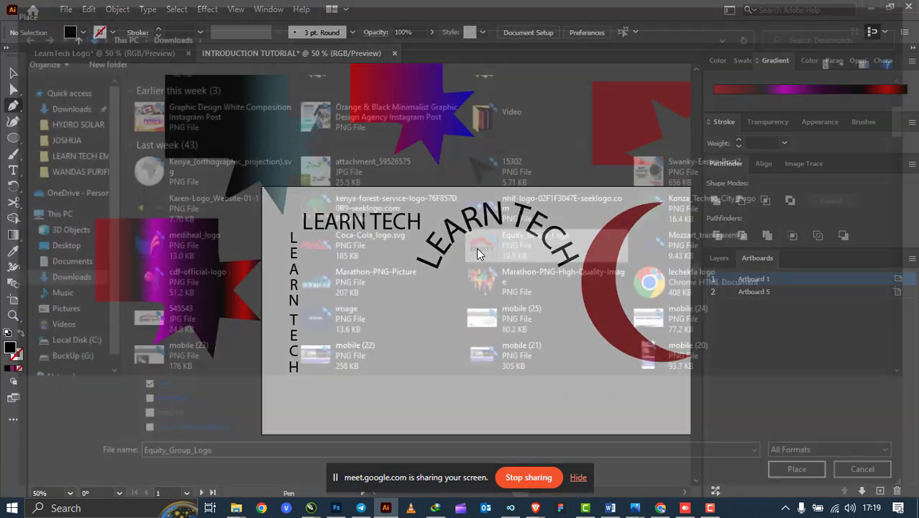
pyautogui.moveTo(336, 282); pyautogui.dragTo(489, 389)
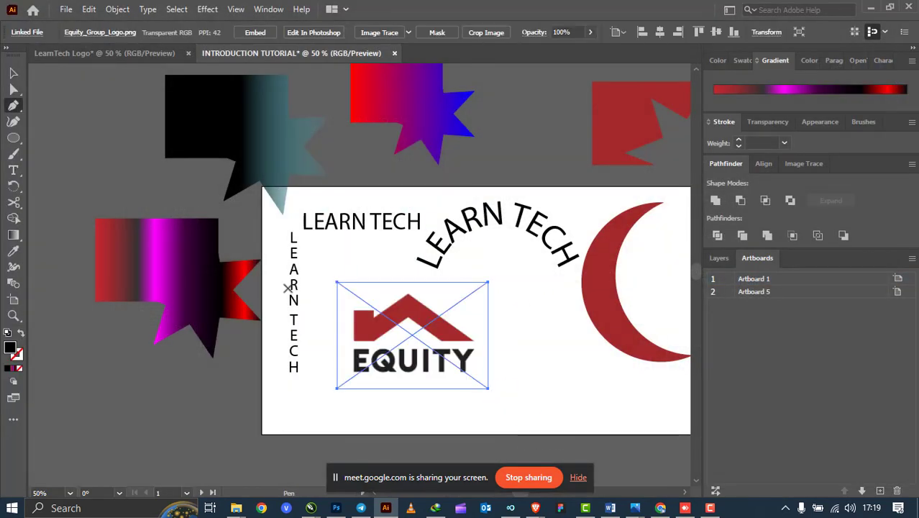
# Move the placed Equity logo slightly left, closer to the vertical LEARN TECH text.
pyautogui.click(15, 73)
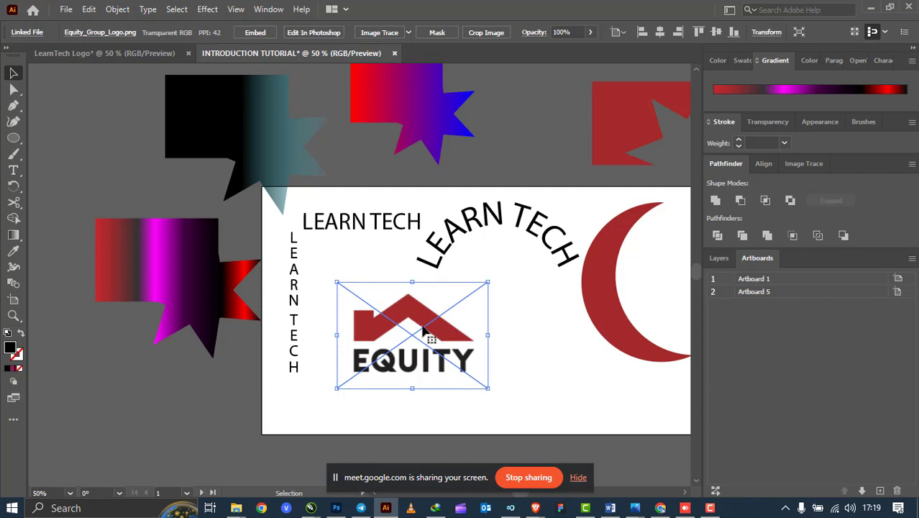
pyautogui.moveTo(412, 317); pyautogui.dragTo(405, 301)
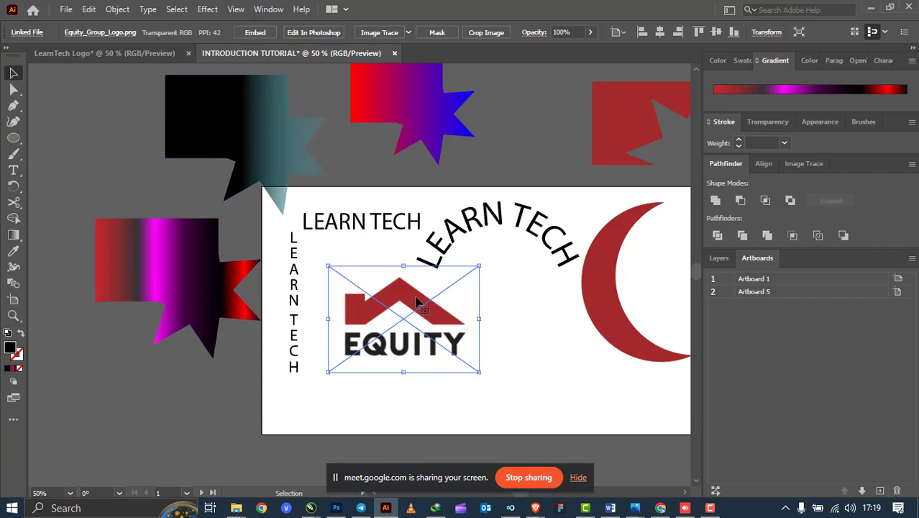
pyautogui.moveTo(420, 300); pyautogui.dragTo(399, 309)
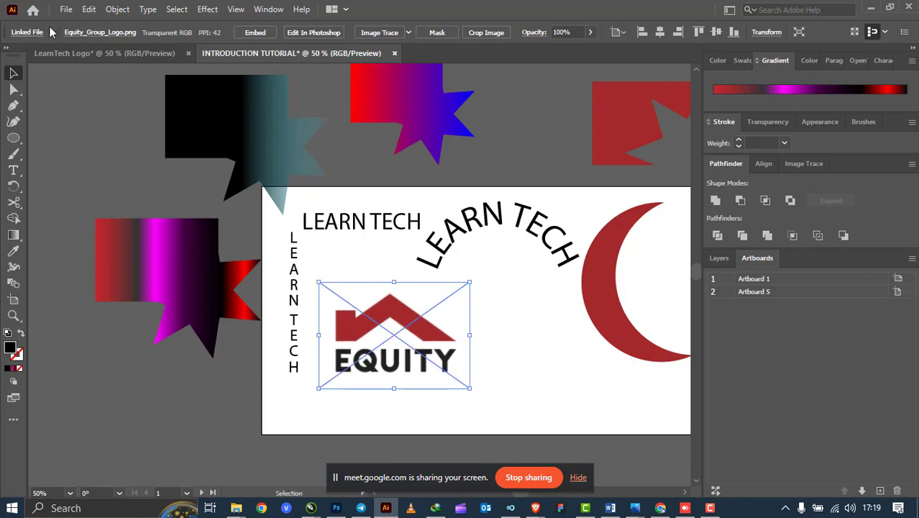
# Place a second copy of the Equity_Group_Logo image beside the first one, and delete the copy.
pyautogui.click(65, 9)
pyautogui.click(91, 255)
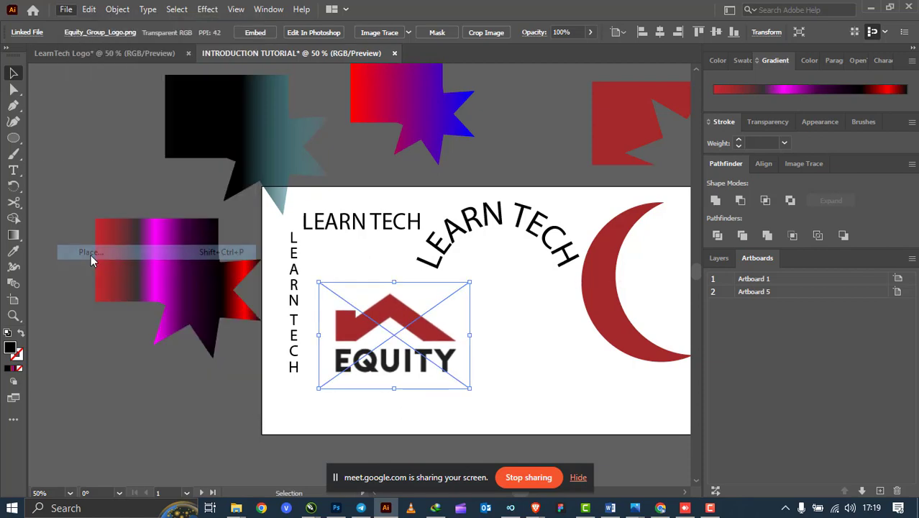
pyautogui.scroll(-4, 480, 247)
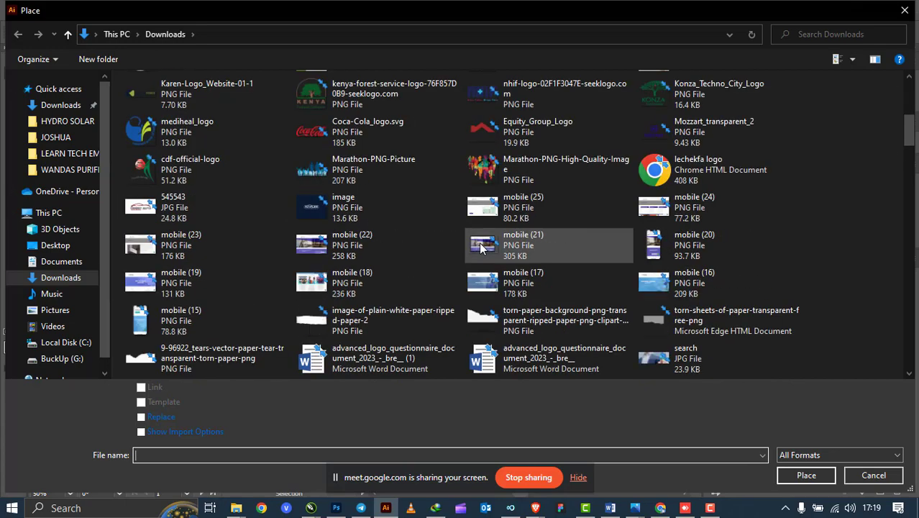
pyautogui.scroll(1, 479, 246)
pyautogui.doubleClick(538, 215)
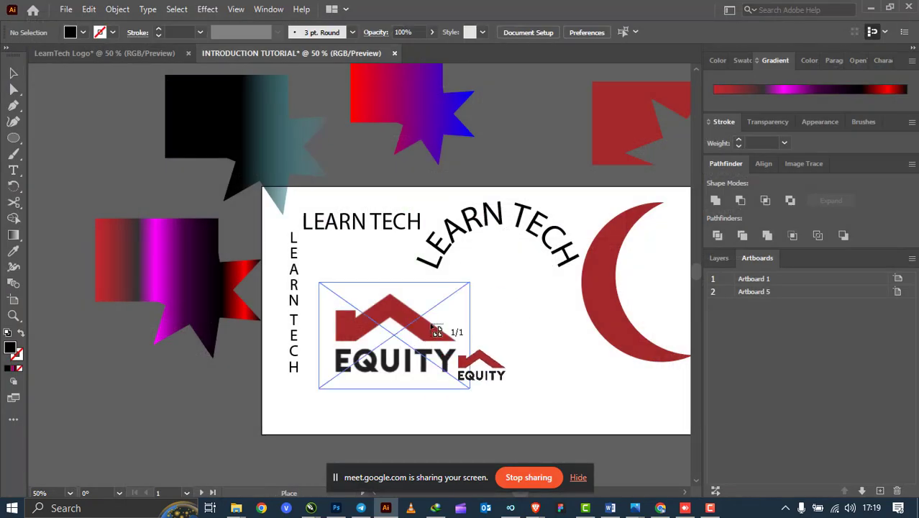
pyautogui.click(533, 336)
pyautogui.press('Delete')
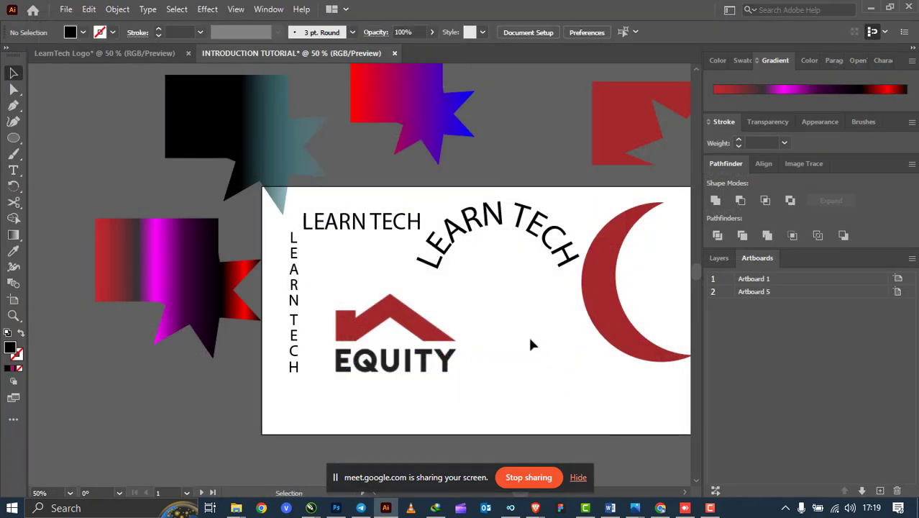
# Move the Equity logo slightly up and right, beneath the curved text, and inspect it up close.
pyautogui.click(415, 331)
pyautogui.moveTo(415, 331); pyautogui.dragTo(441, 317)
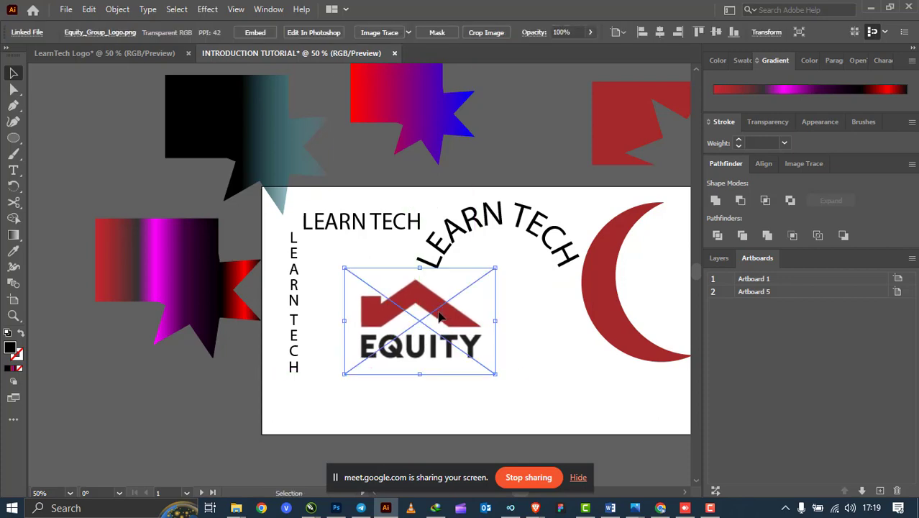
pyautogui.scroll(3, 440, 317)
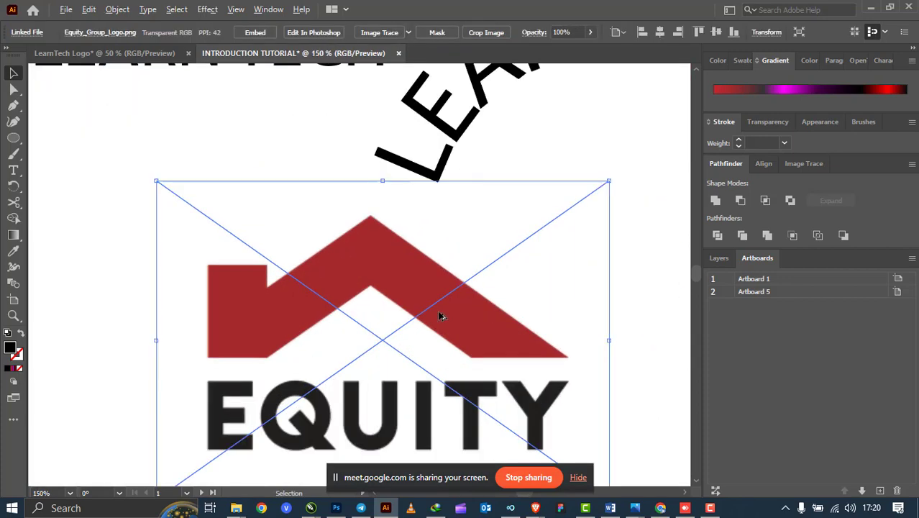
pyautogui.scroll(-1, 441, 309)
pyautogui.scroll(-2, 404, 291)
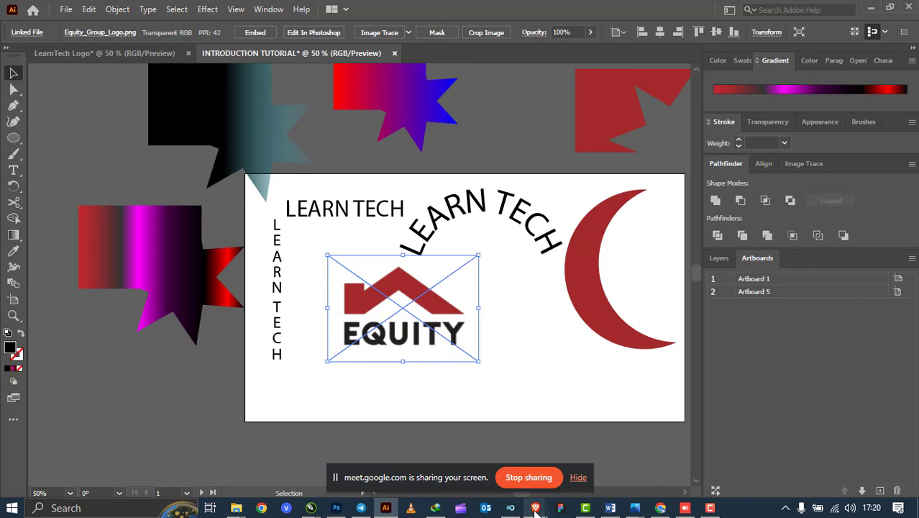
# Switch to the Google Meet call to check the chat messages, and return to Illustrator.
pyautogui.moveTo(536, 508)
pyautogui.click(495, 465)
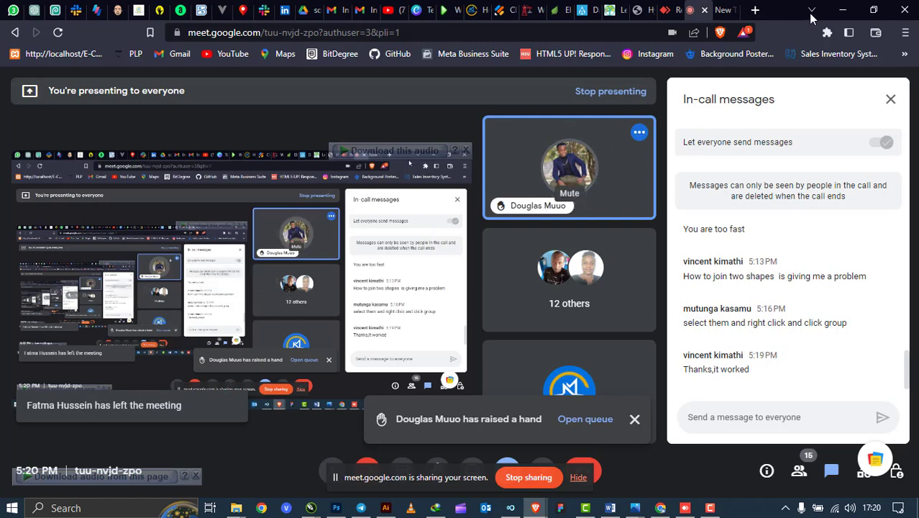
pyautogui.click(849, 11)
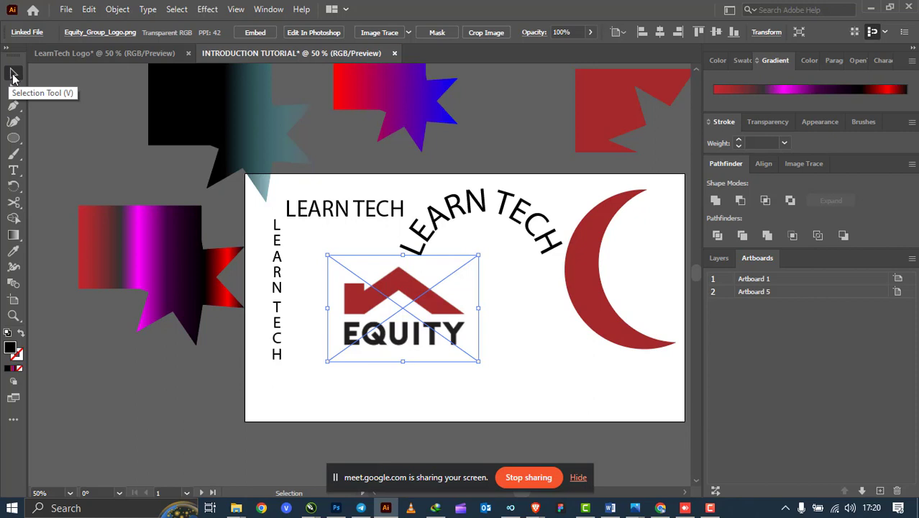
# Move the Equity logo slightly up and left, beside the vertical LEARN TECH text, and deselect it.
pyautogui.click(286, 237)
pyautogui.moveTo(374, 300); pyautogui.dragTo(346, 291)
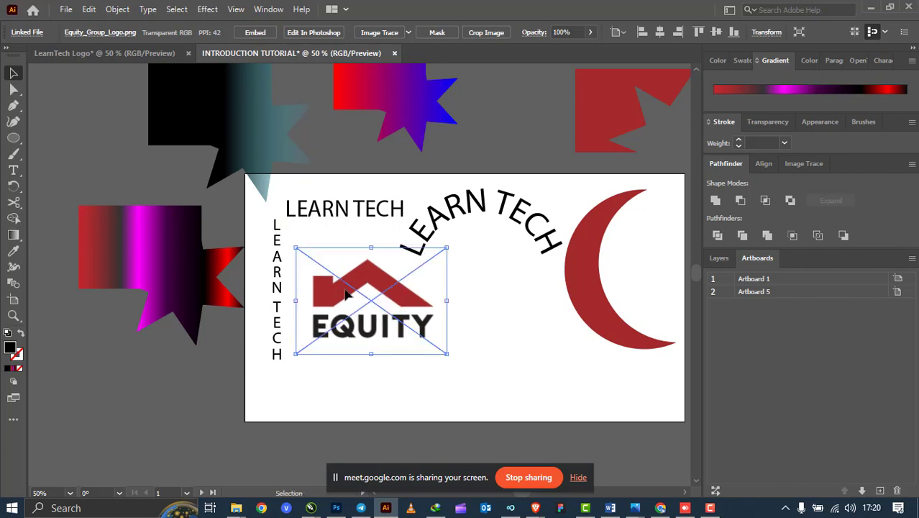
pyautogui.click(352, 181)
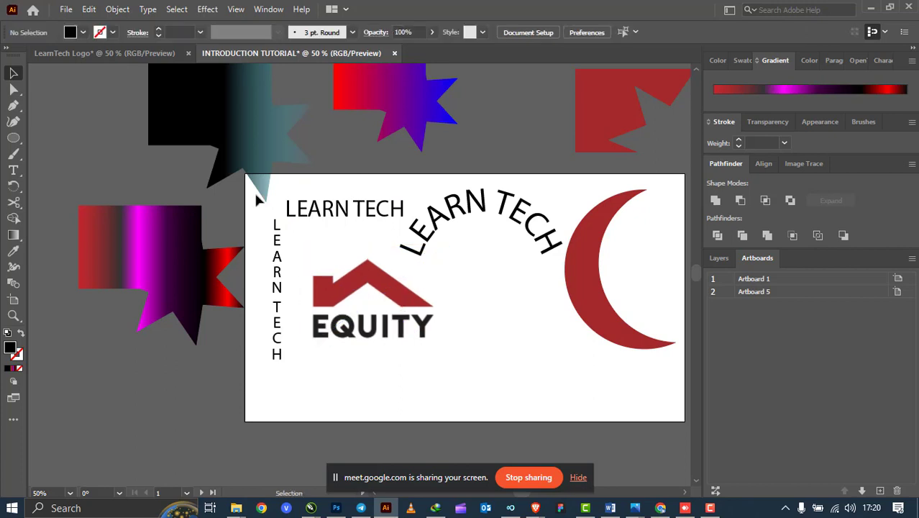
pyautogui.click(20, 108)
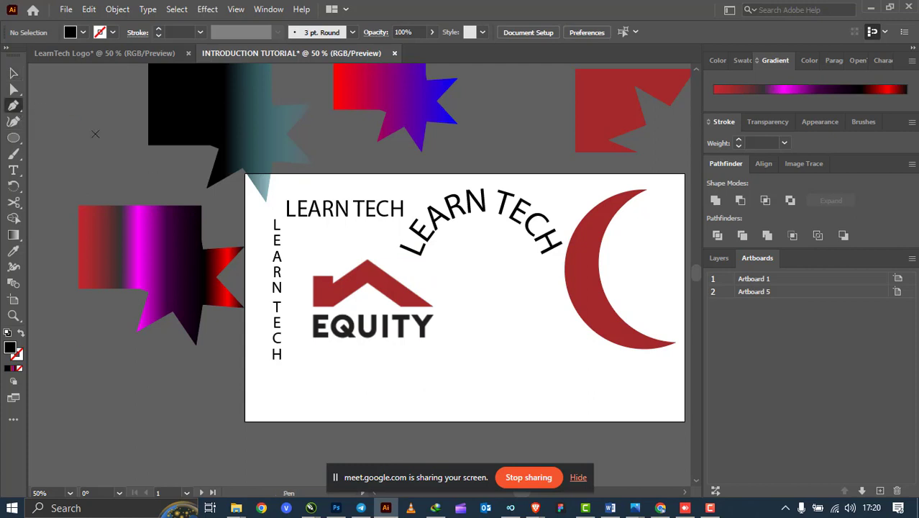
pyautogui.click(9, 74)
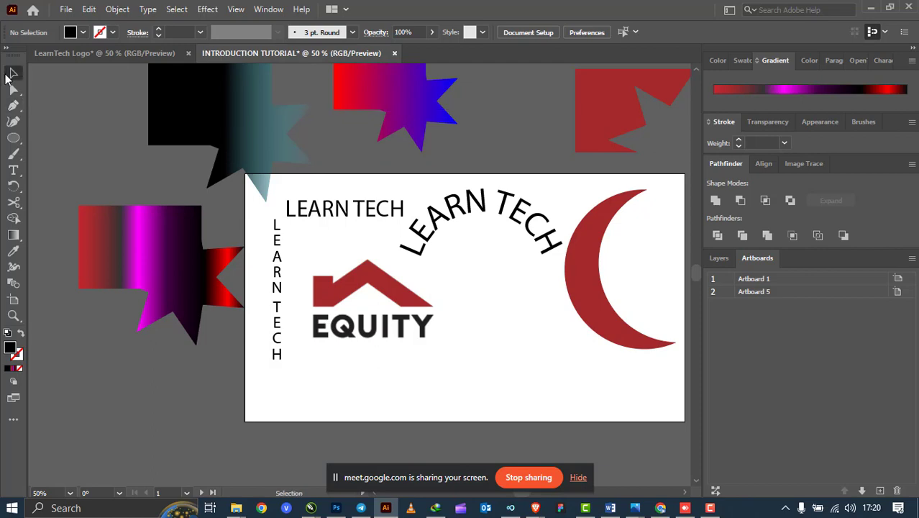
# Select the Equity logo and ready the Pen tool with no fill and a black stroke.
pyautogui.click(354, 286)
pyautogui.scroll(5, 352, 282)
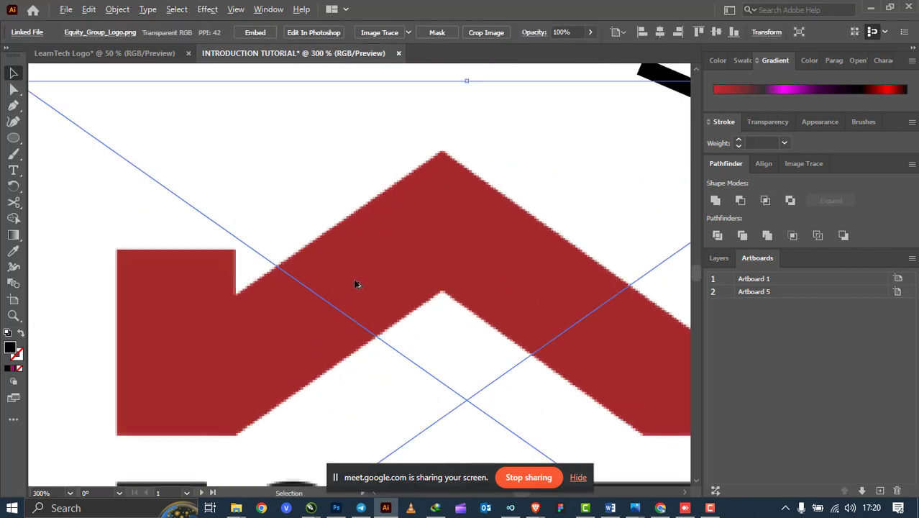
pyautogui.scroll(-4, 357, 282)
pyautogui.scroll(1, 347, 296)
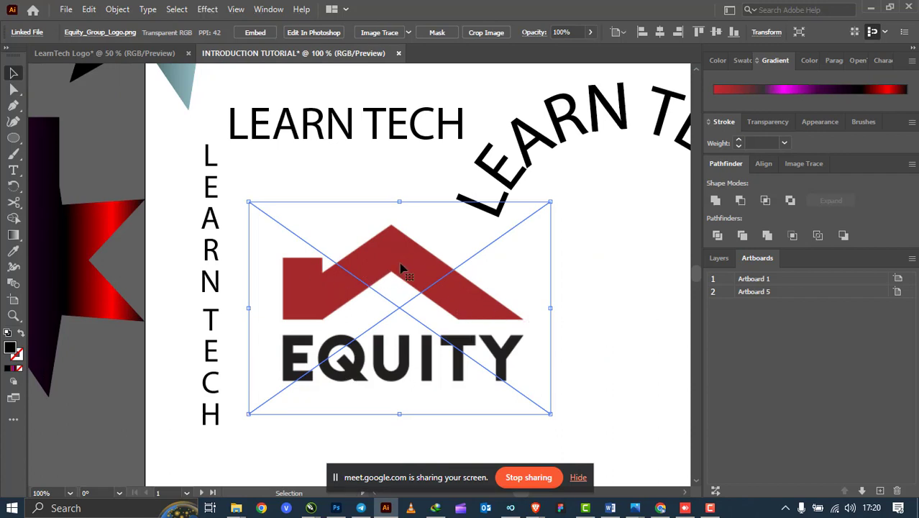
pyautogui.scroll(-1, 401, 269)
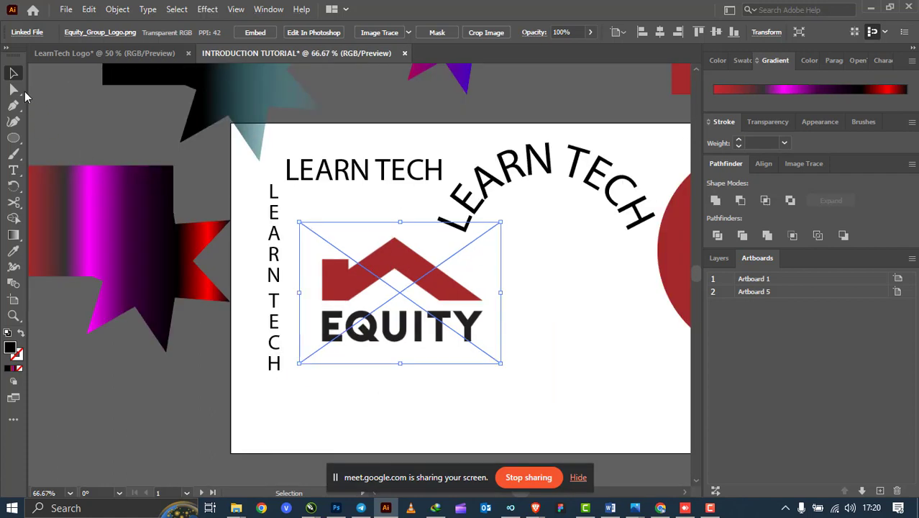
pyautogui.click(14, 106)
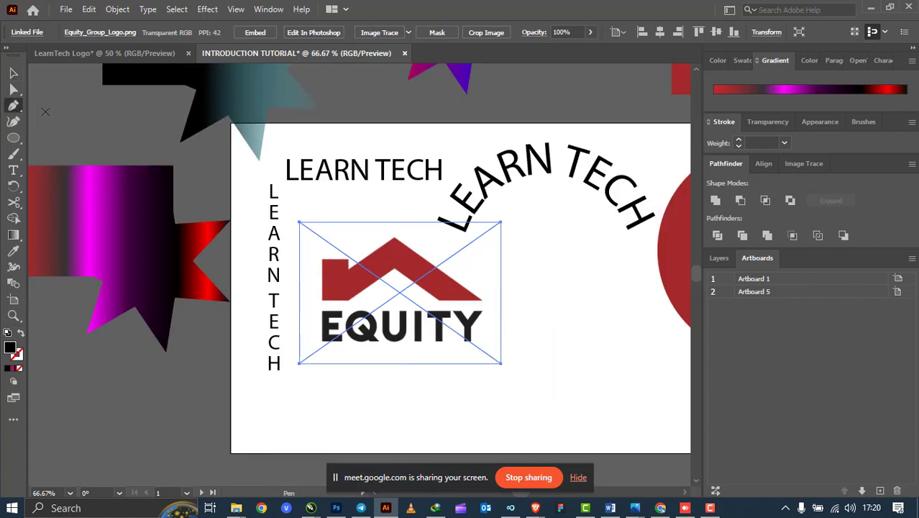
pyautogui.click(19, 370)
pyautogui.click(745, 60)
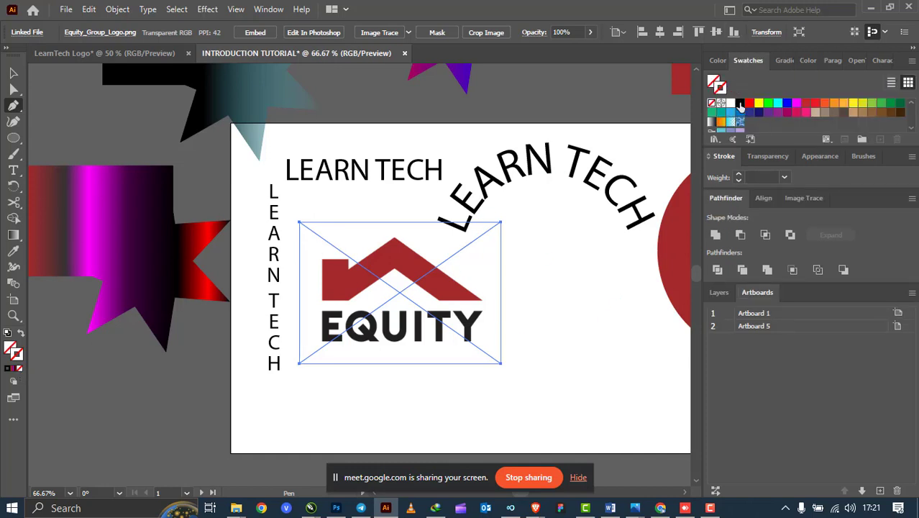
pyautogui.click(741, 103)
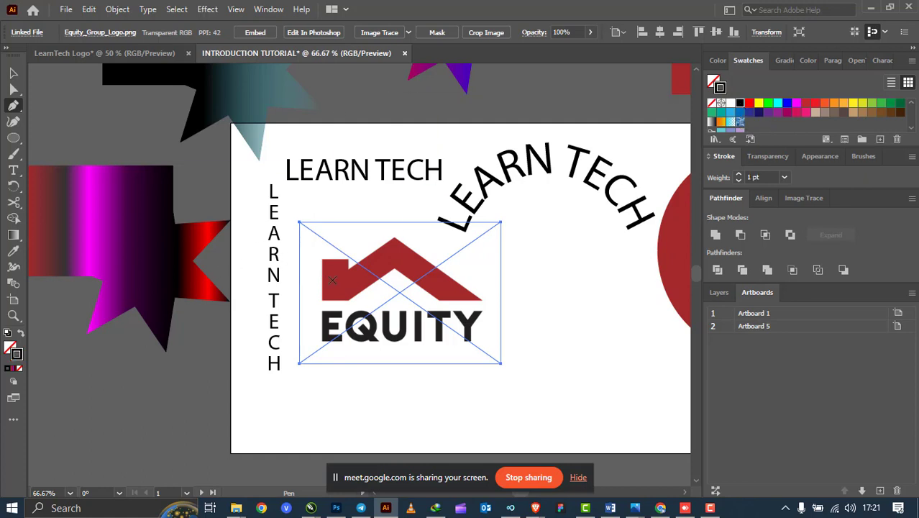
# Trace the roof symbol of the Equity logo with the Pen tool as a closed straight-edged path.
pyautogui.scroll(3, 327, 281)
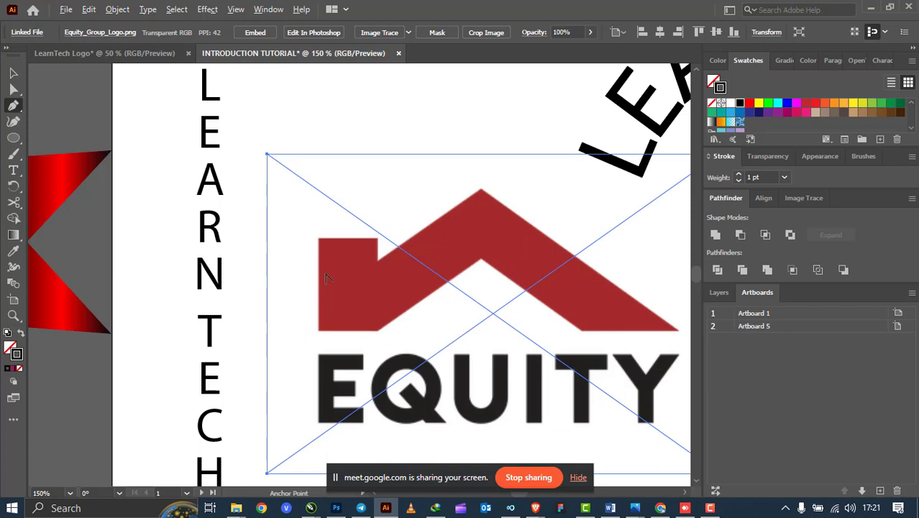
pyautogui.scroll(-1, 310, 246)
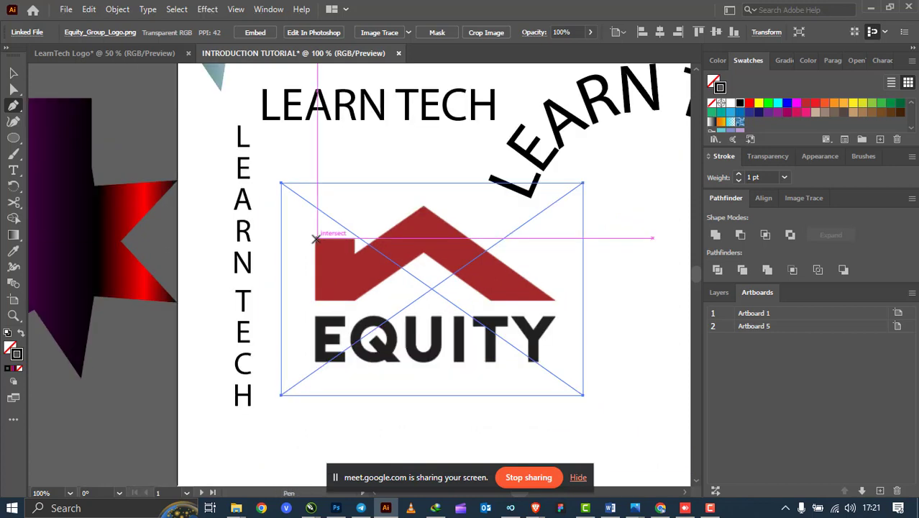
pyautogui.click(316, 239)
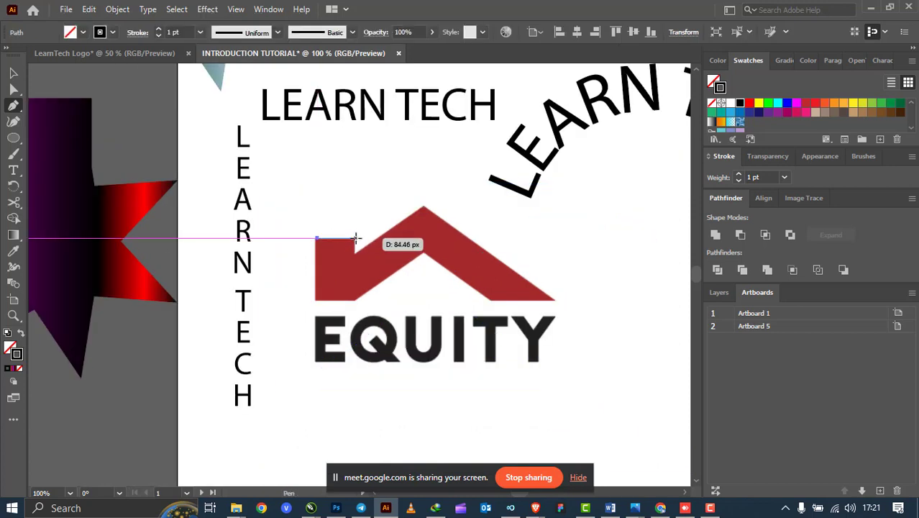
pyautogui.click(355, 238)
pyautogui.click(355, 255)
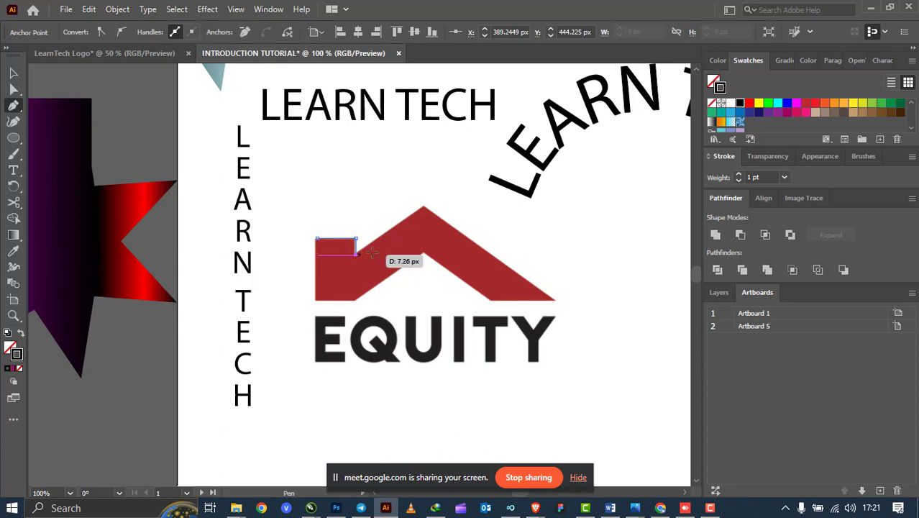
pyautogui.click(426, 208)
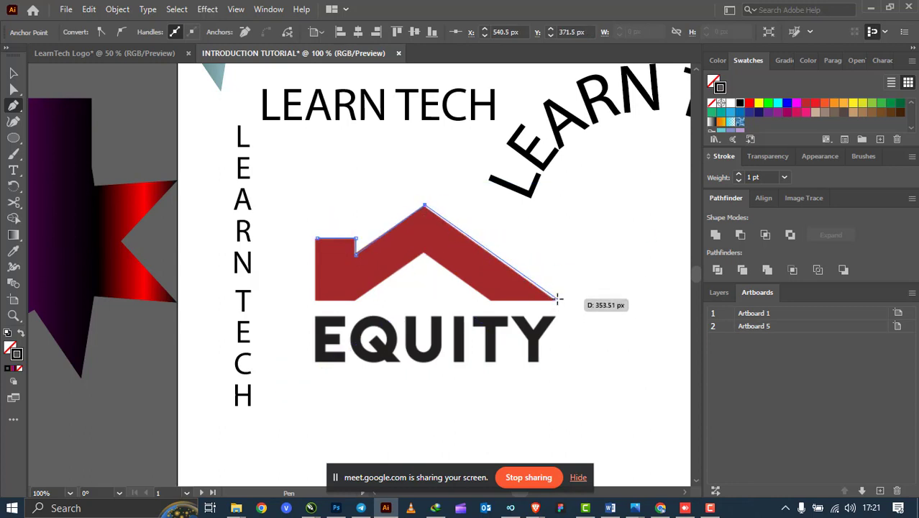
pyautogui.click(556, 297)
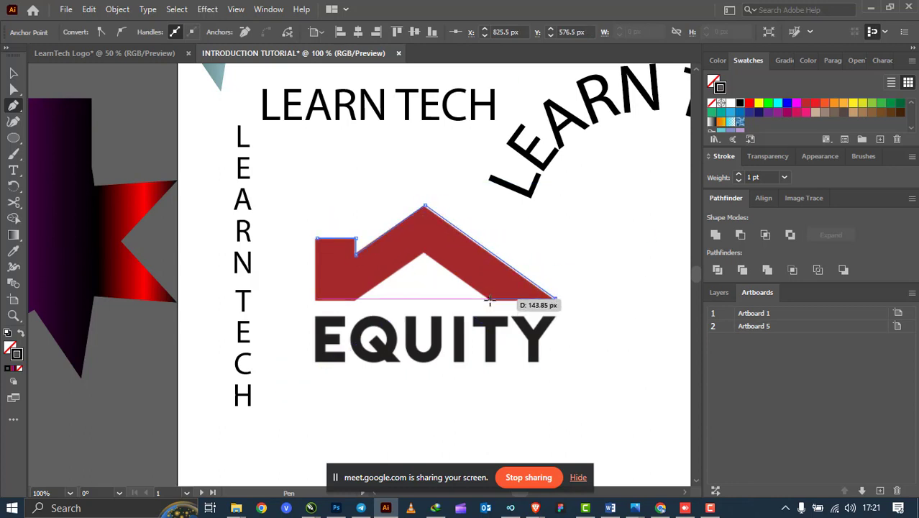
pyautogui.click(489, 299)
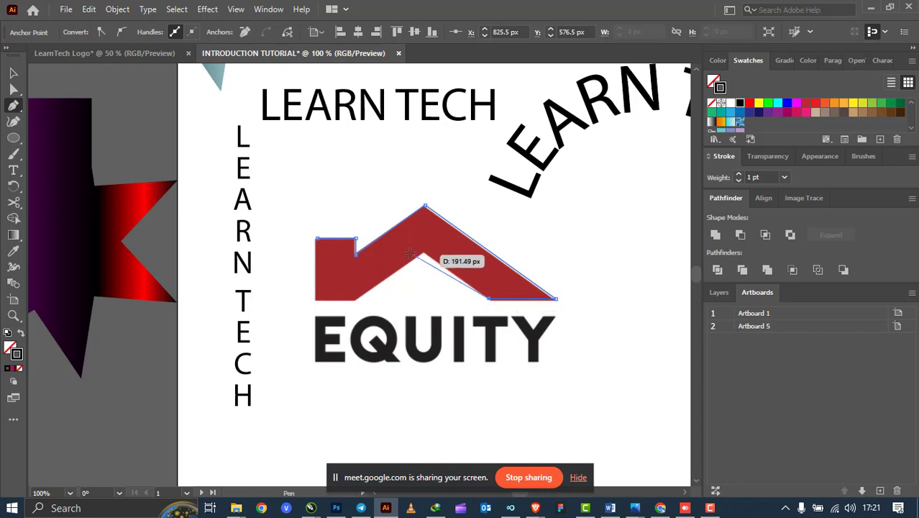
pyautogui.click(424, 253)
pyautogui.click(356, 298)
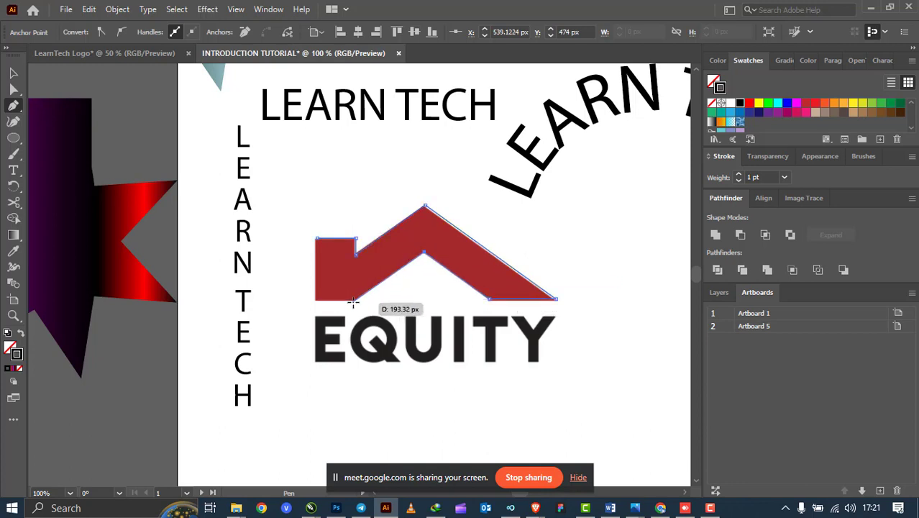
pyautogui.click(315, 299)
pyautogui.click(316, 236)
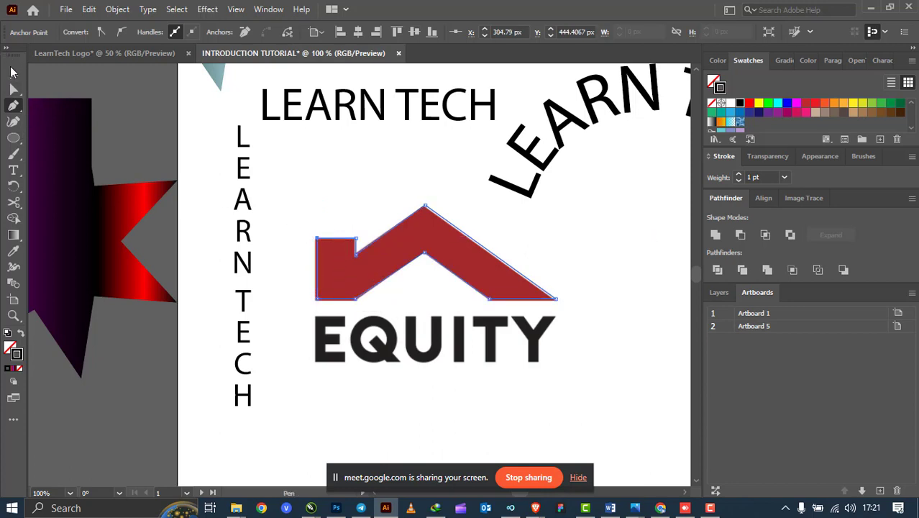
# Fill the traced roof path with the red swatch.
pyautogui.click(13, 73)
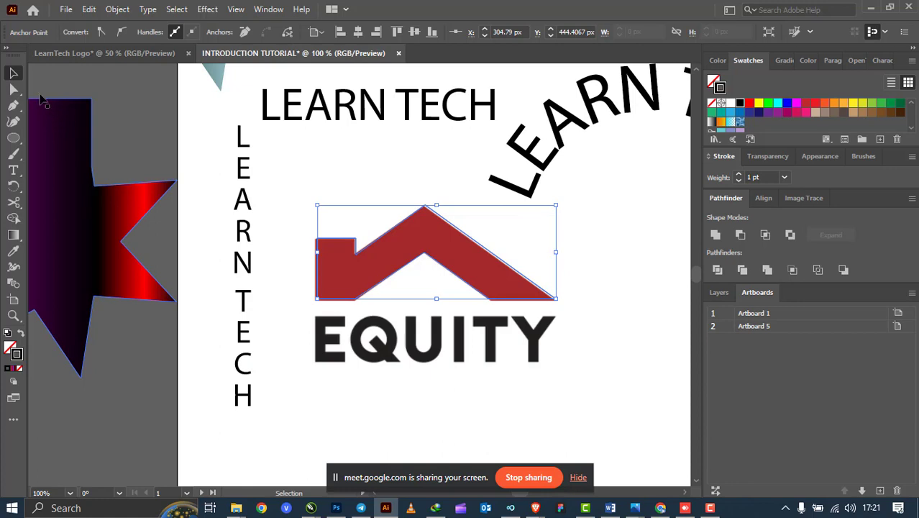
pyautogui.click(11, 348)
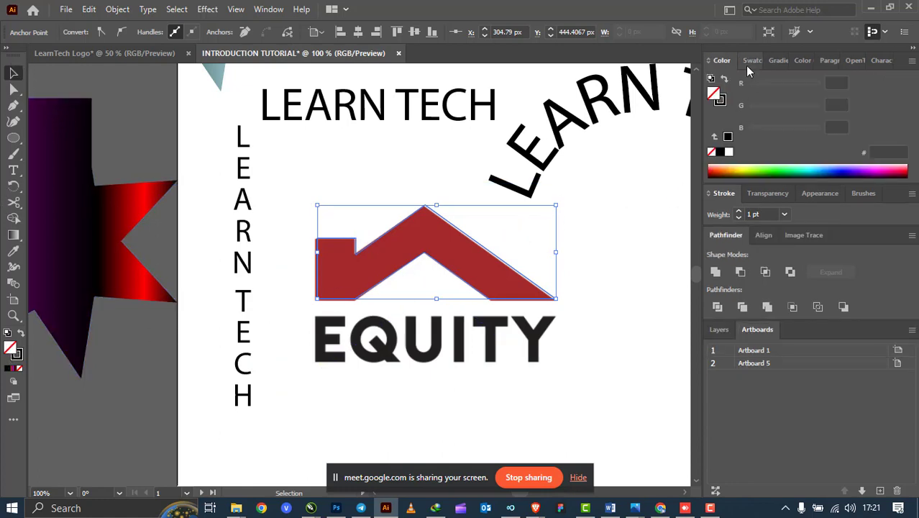
pyautogui.click(751, 61)
pyautogui.click(750, 103)
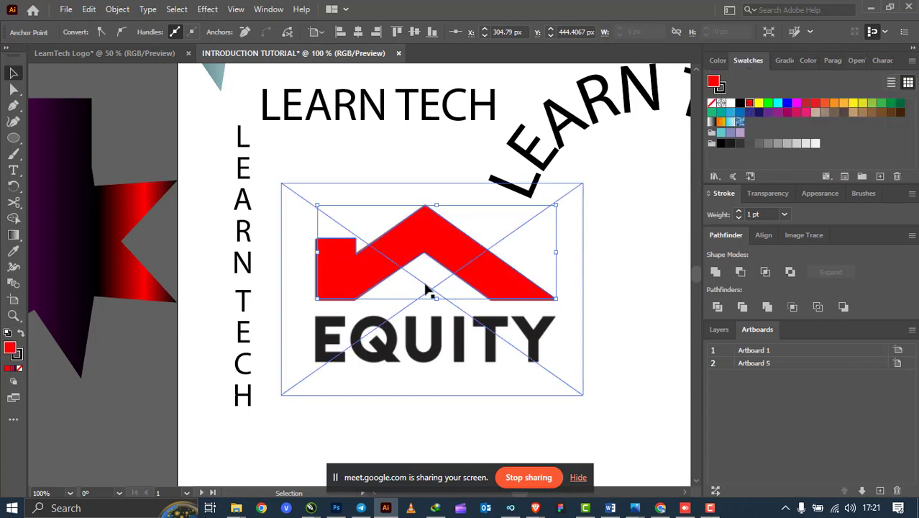
# Move the red roof shape off the logo to the empty area at its lower right, and deselect it.
pyautogui.scroll(-3, 430, 253)
pyautogui.moveTo(433, 253); pyautogui.dragTo(524, 304)
pyautogui.click(510, 344)
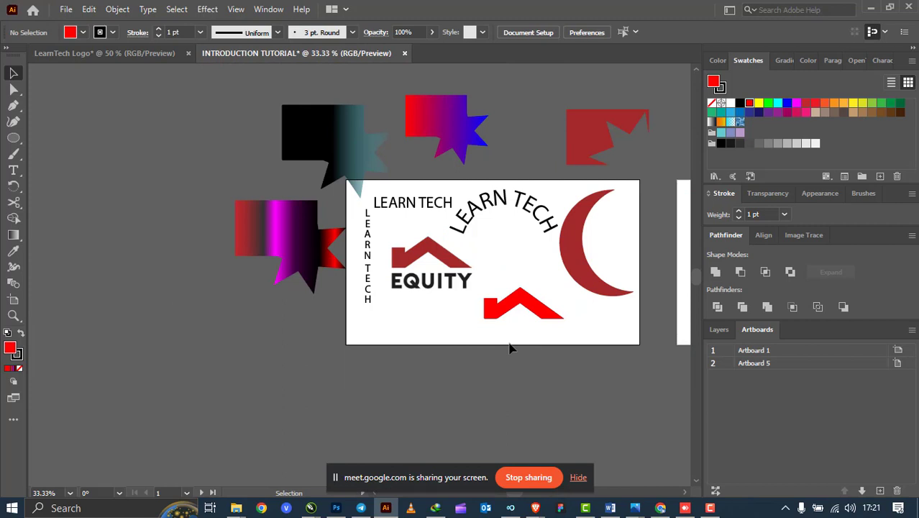
# Move the red roof shape slightly up and right, between the Equity logo and the crescent.
pyautogui.scroll(1, 464, 337)
pyautogui.scroll(2, 337, 260)
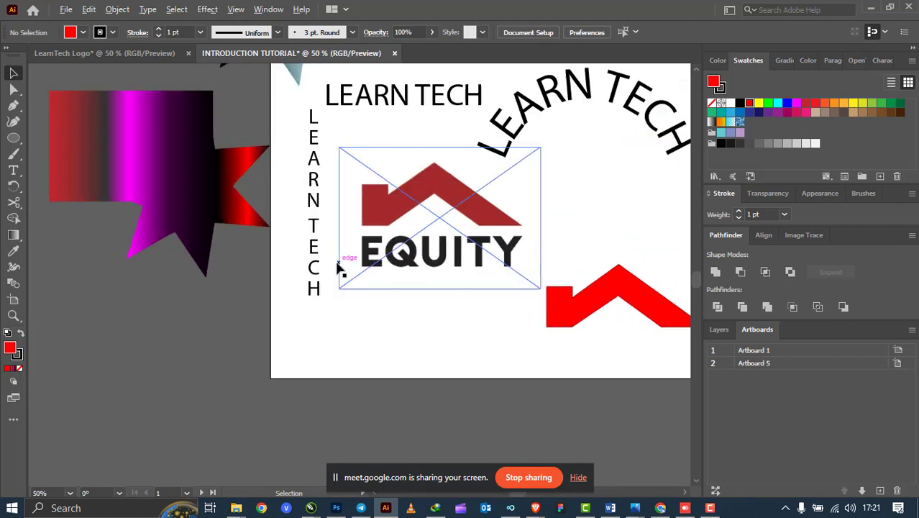
pyautogui.scroll(-2, 332, 261)
pyautogui.moveTo(542, 282); pyautogui.dragTo(562, 268)
pyautogui.scroll(-3, 533, 262)
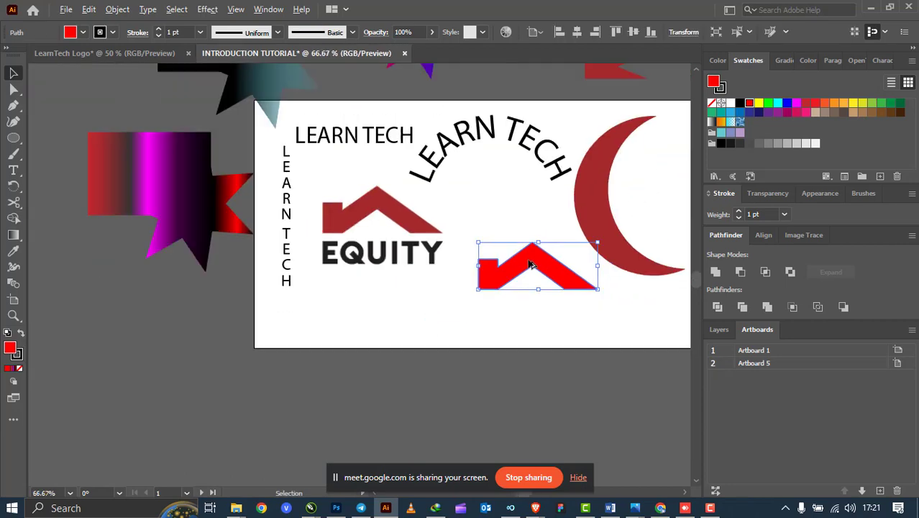
pyautogui.scroll(4, 532, 263)
pyautogui.scroll(-2, 525, 262)
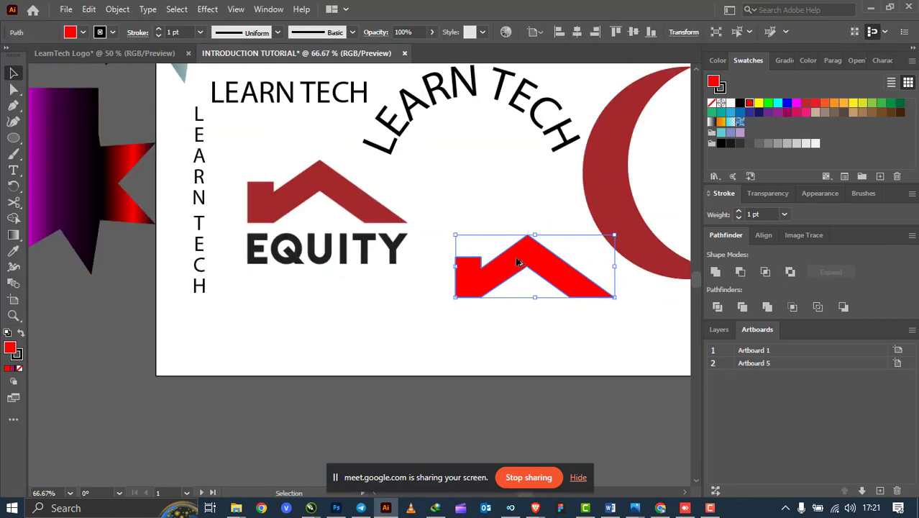
pyautogui.scroll(-2, 517, 263)
pyautogui.scroll(1, 505, 255)
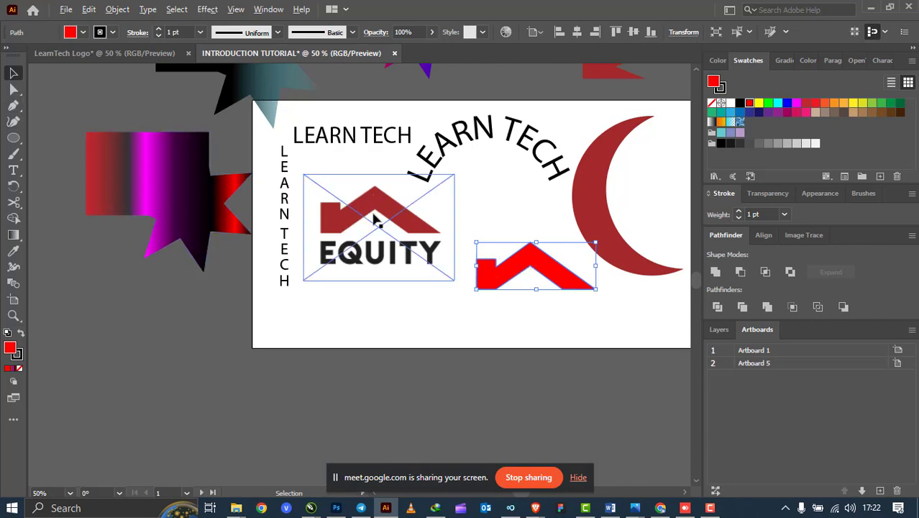
# Move the Equity logo image slightly right and up, away from the vertical LEARN TECH text.
pyautogui.scroll(3, 374, 221)
pyautogui.scroll(-2, 374, 220)
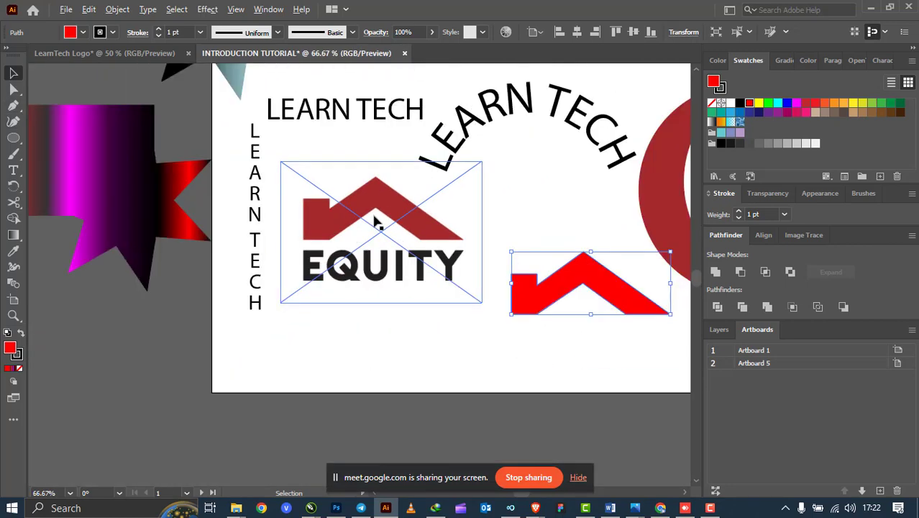
pyautogui.scroll(-1, 374, 220)
pyautogui.moveTo(367, 210); pyautogui.dragTo(389, 203)
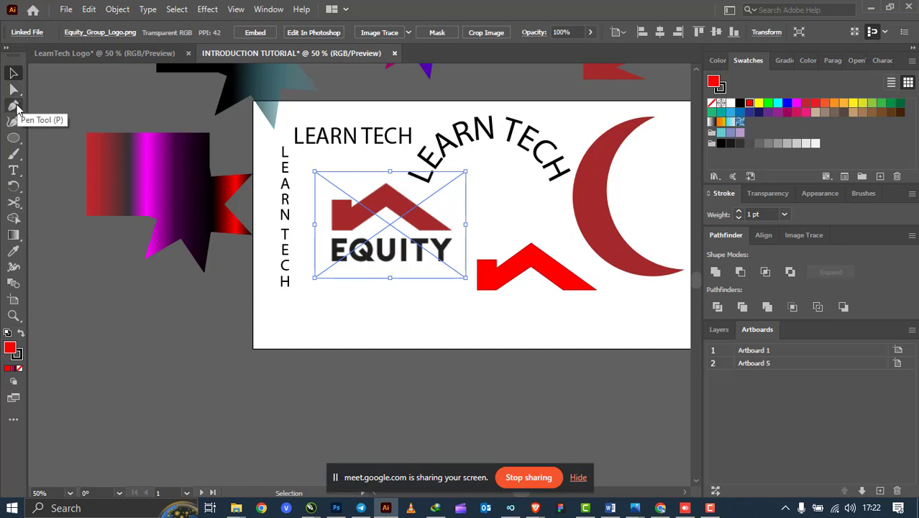
# Trace the logo's roof again with the red-filled Pen tool, from the chimney's outer corner over the peak to the inner apex.
pyautogui.click(14, 105)
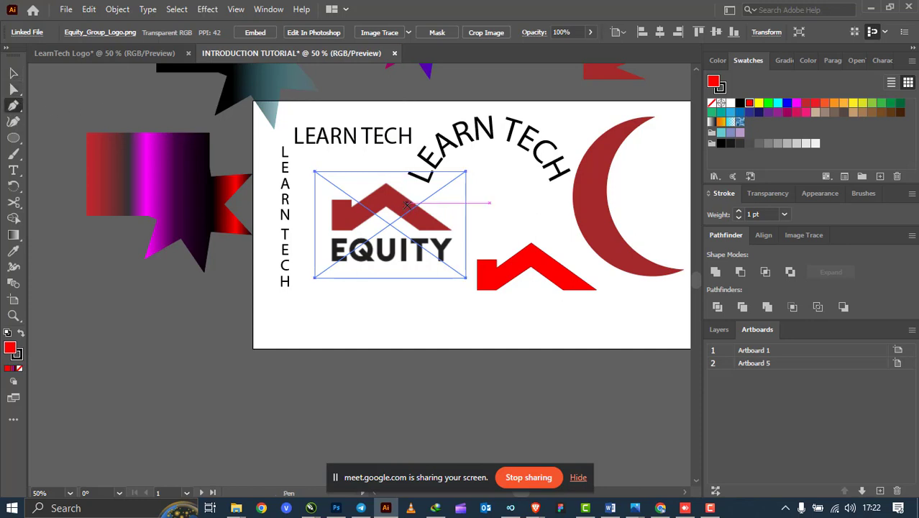
pyautogui.scroll(1, 408, 209)
pyautogui.scroll(1, 408, 209)
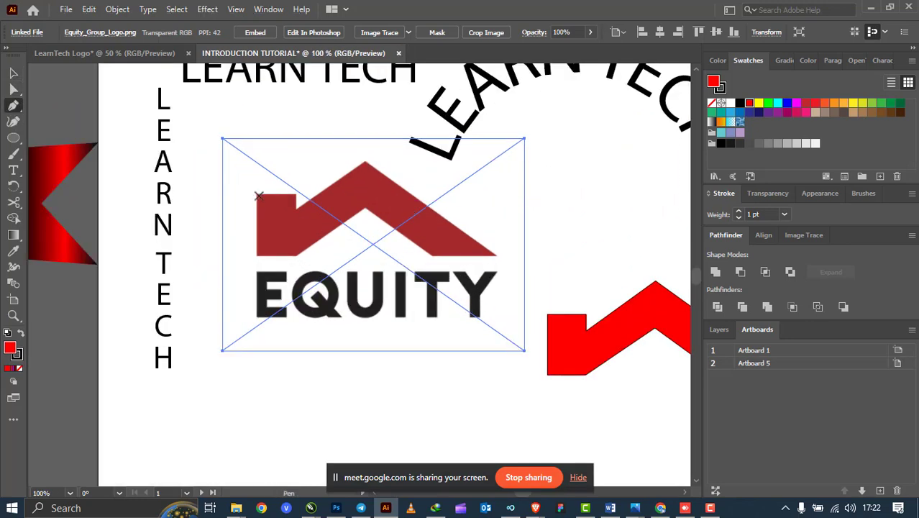
pyautogui.click(258, 195)
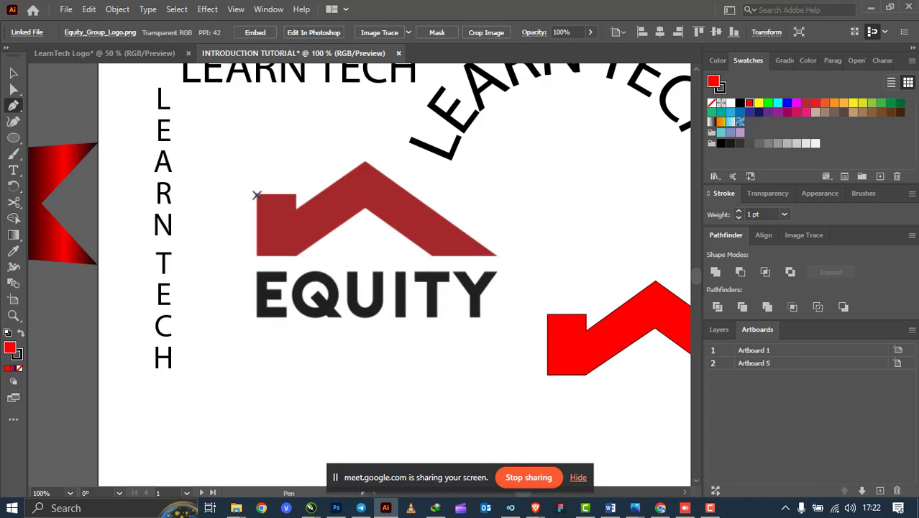
pyautogui.click(298, 194)
pyautogui.click(298, 208)
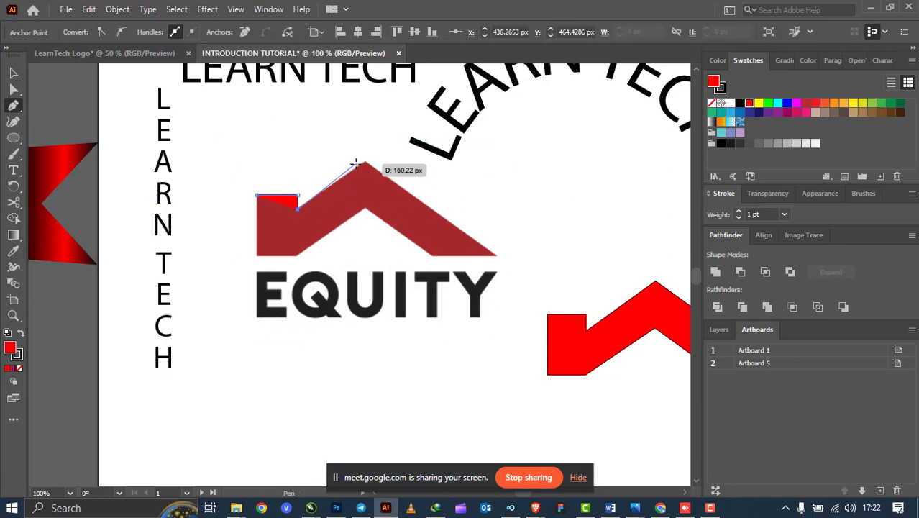
pyautogui.click(366, 162)
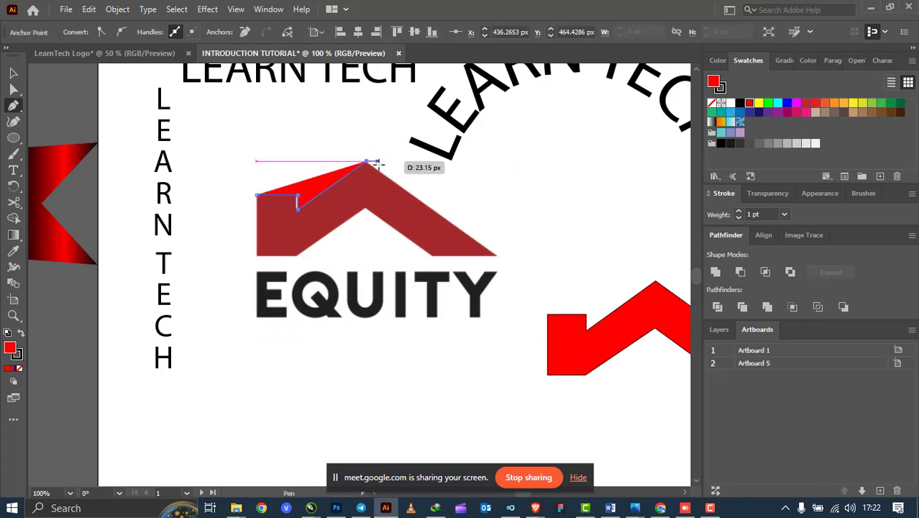
pyautogui.click(496, 254)
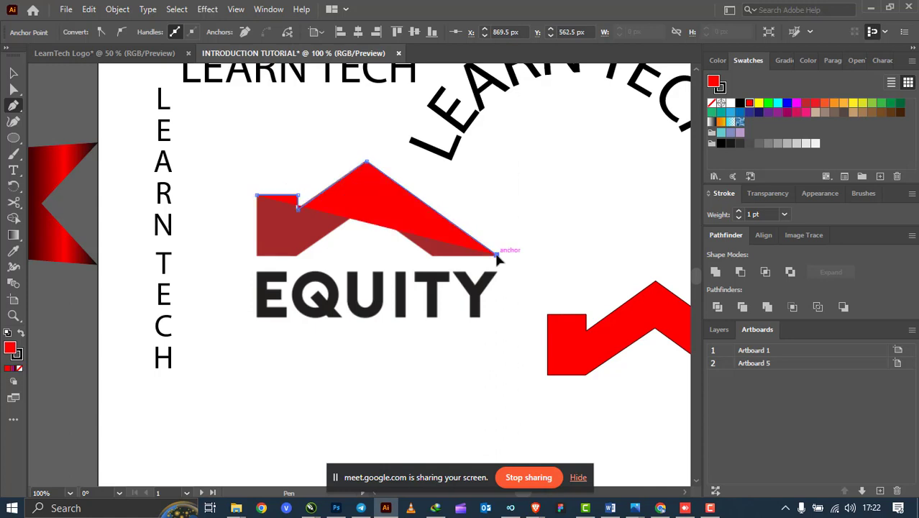
pyautogui.click(432, 255)
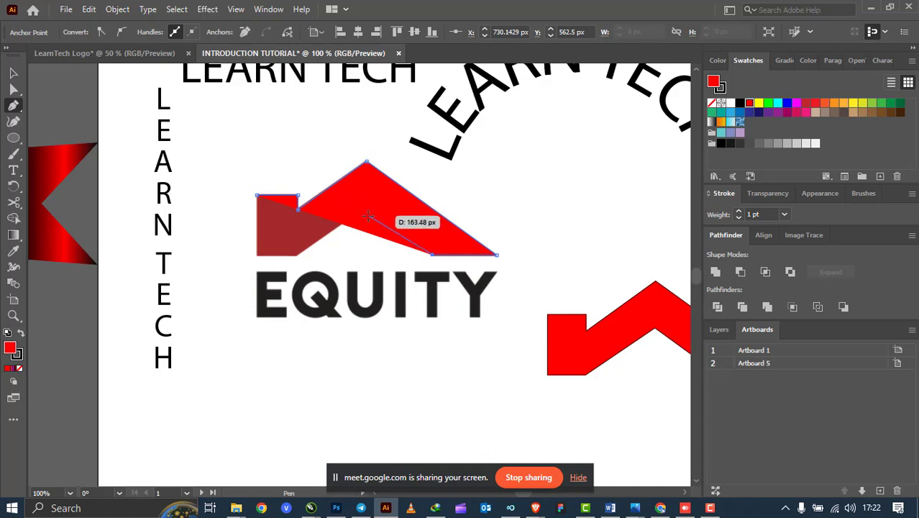
pyautogui.click(368, 209)
# Remove the fill from the partly traced roof path, keeping its black stroke, and deselect it.
pyautogui.click(15, 74)
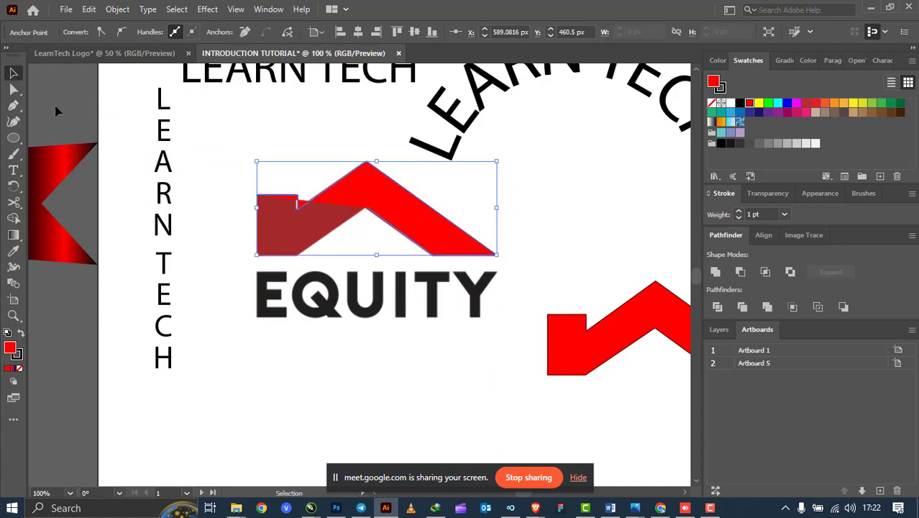
pyautogui.click(20, 370)
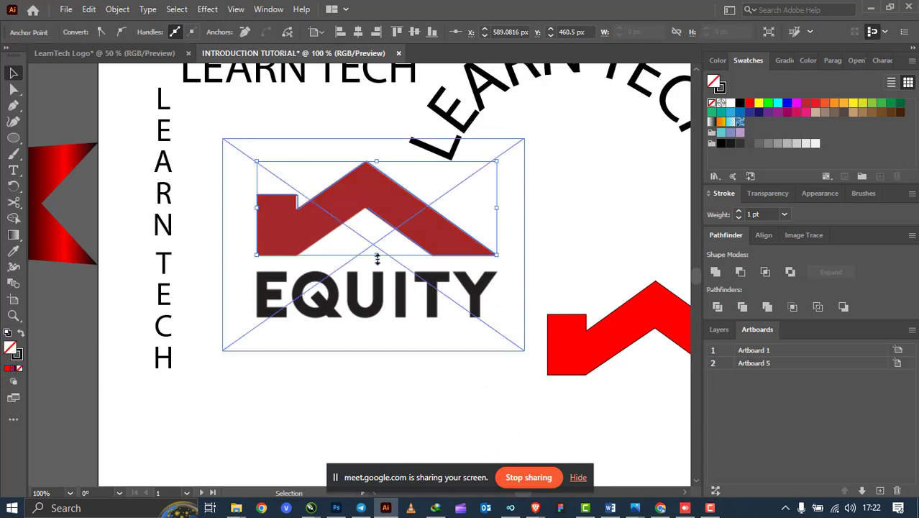
pyautogui.click(562, 412)
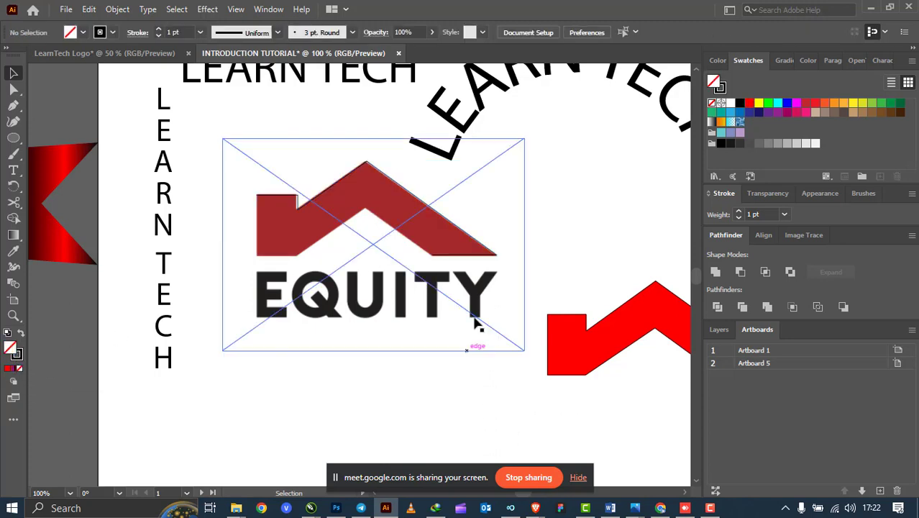
# Delete the unfilled roof outline traced over the Equity logo and move the logo image right and up, over the arched LEARN TECH text.
pyautogui.click(460, 226)
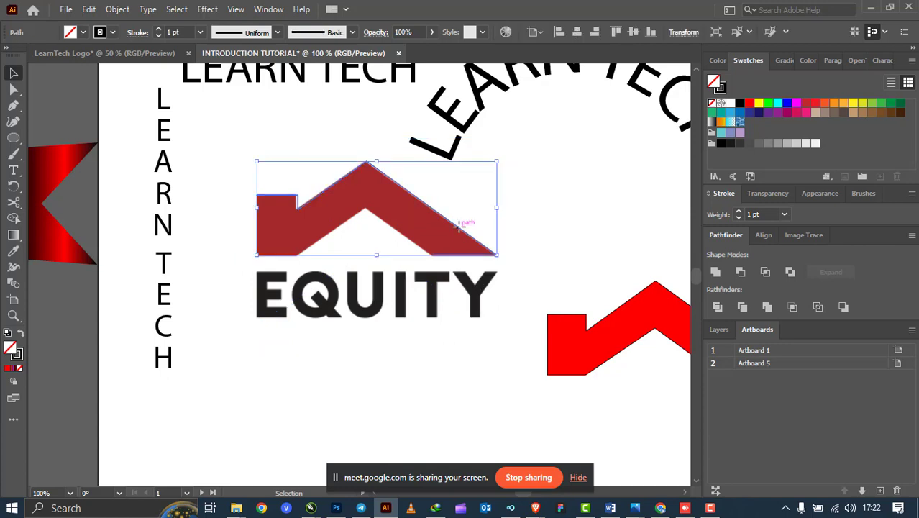
pyautogui.press('Delete')
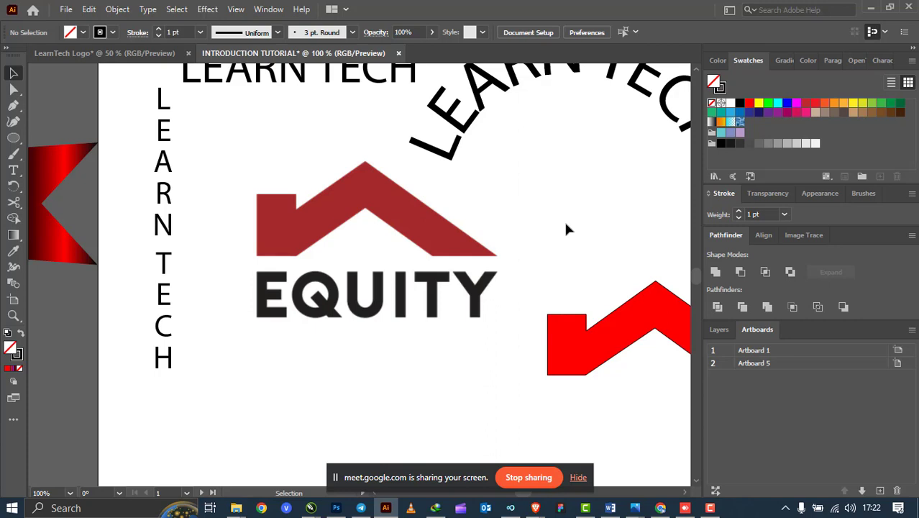
pyautogui.keyDown('alt'); pyautogui.scroll(-3, 406, 265); pyautogui.keyUp('alt')
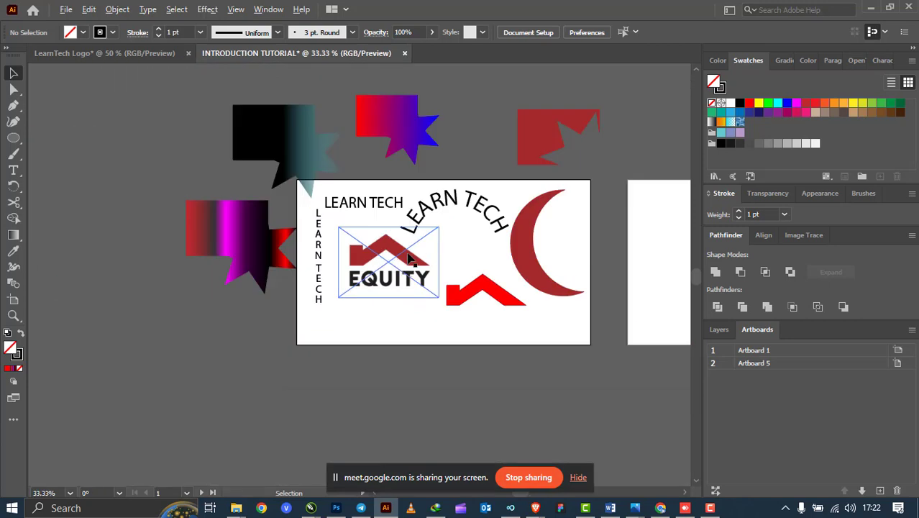
pyautogui.keyDown('alt'); pyautogui.scroll(1, 408, 258); pyautogui.keyUp('alt')
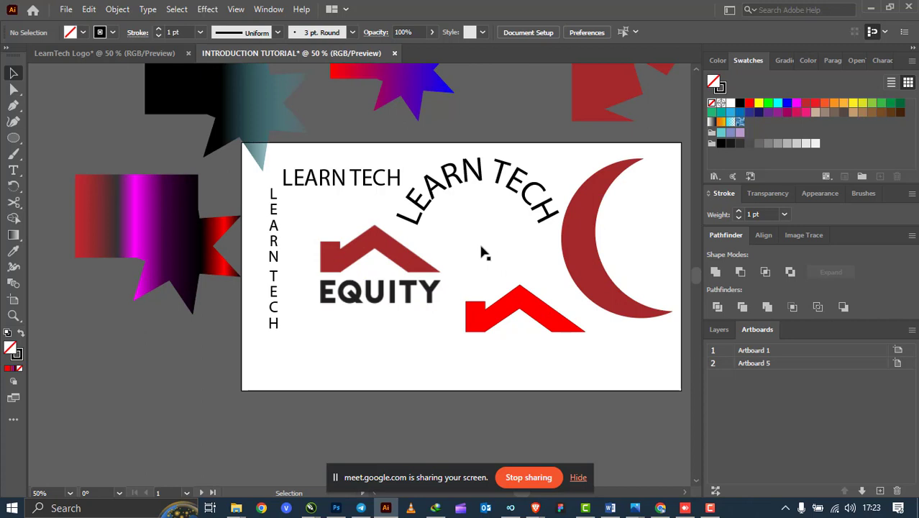
pyautogui.keyDown('alt'); pyautogui.scroll(-3, 478, 241); pyautogui.keyUp('alt')
pyautogui.keyDown('alt'); pyautogui.scroll(3, 471, 234); pyautogui.keyUp('alt')
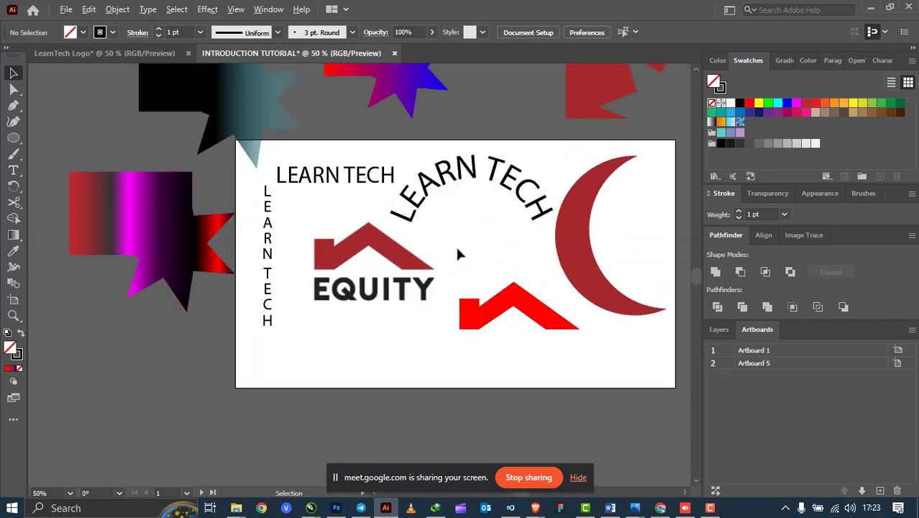
pyautogui.moveTo(365, 253); pyautogui.dragTo(500, 198)
# Draw a closed, looping curved path with the Pen tool across the vertical LEARN TECH text and the empty area beside it.
pyautogui.click(19, 107)
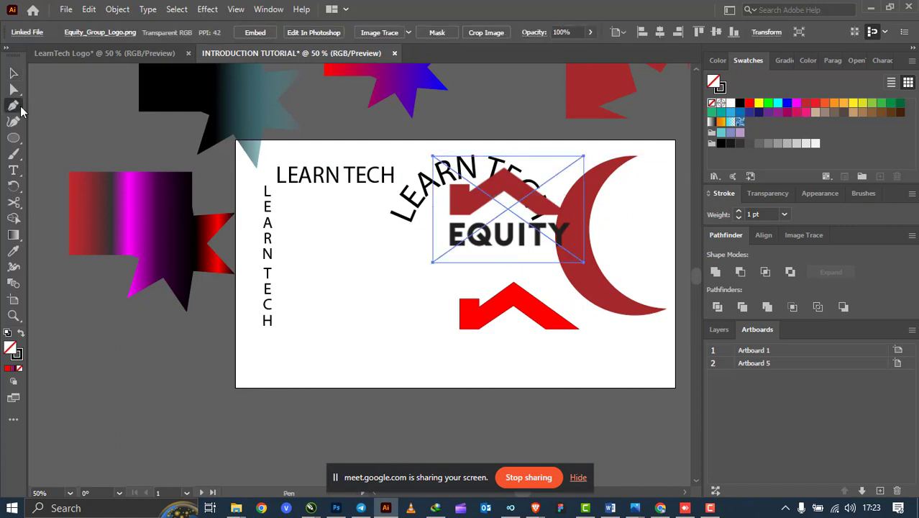
pyautogui.click(282, 260)
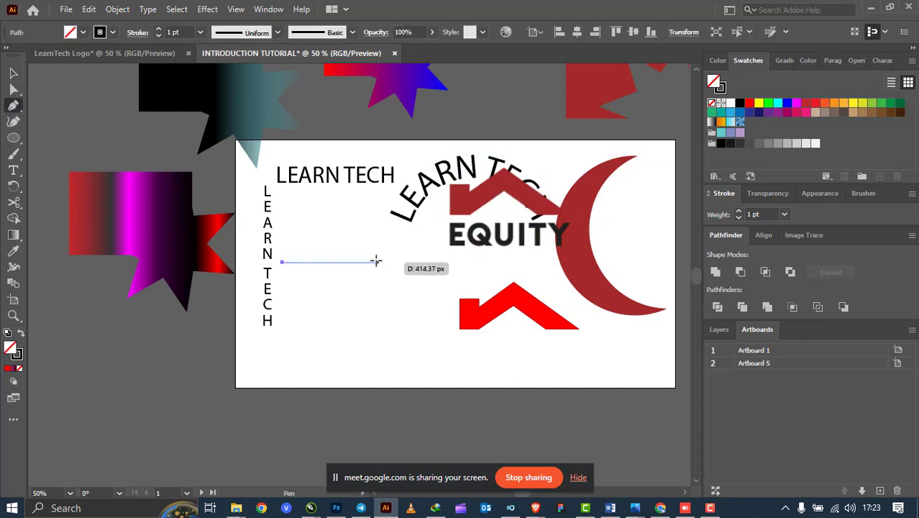
pyautogui.moveTo(377, 257); pyautogui.dragTo(424, 313)
pyautogui.moveTo(305, 336); pyautogui.dragTo(349, 396)
pyautogui.keyDown('ctrl'); pyautogui.click(212, 286); pyautogui.keyUp('ctrl')
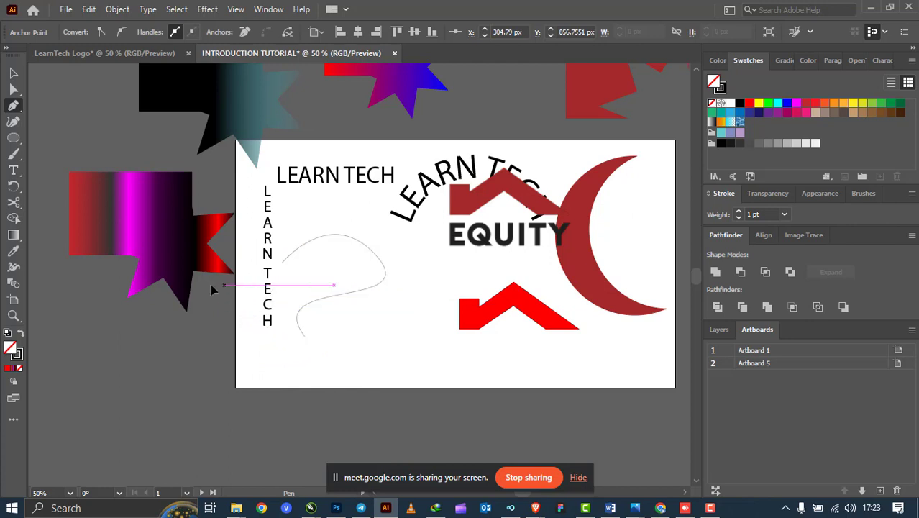
pyautogui.moveTo(211, 286); pyautogui.dragTo(152, 300)
pyautogui.click(282, 262)
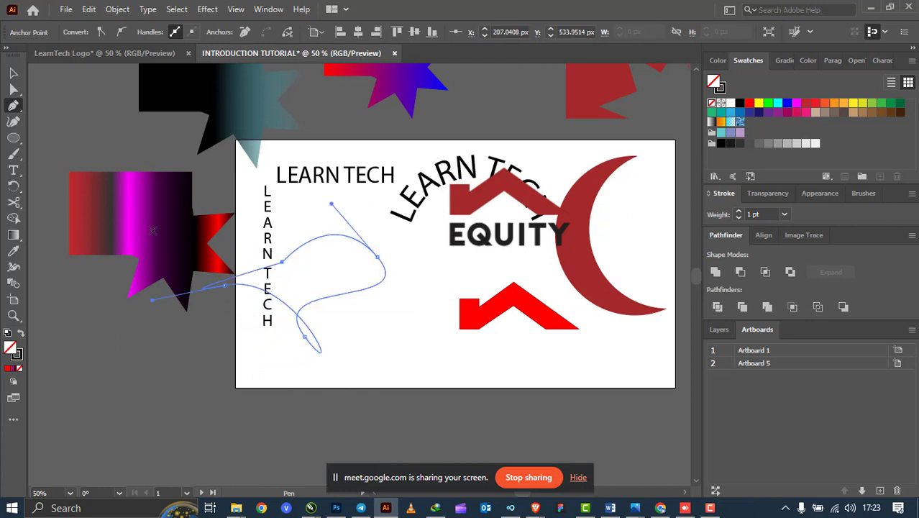
# Delete the looping practice path drawn across the vertical LEARN TECH text.
pyautogui.click(13, 73)
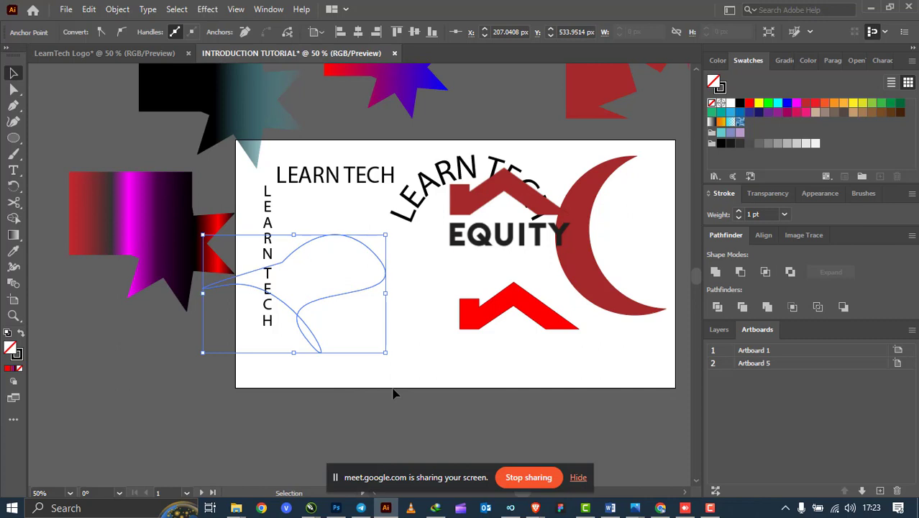
pyautogui.hotkey('ctrl', 'z')
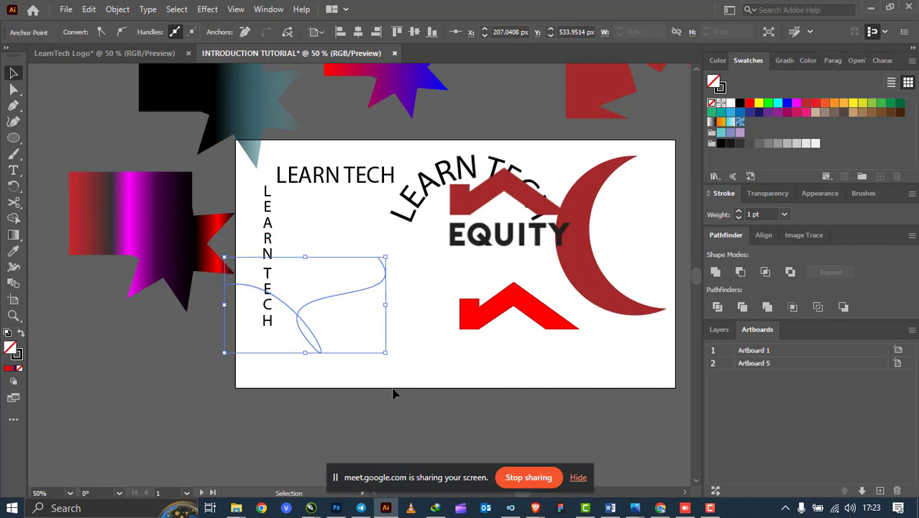
pyautogui.click(353, 244)
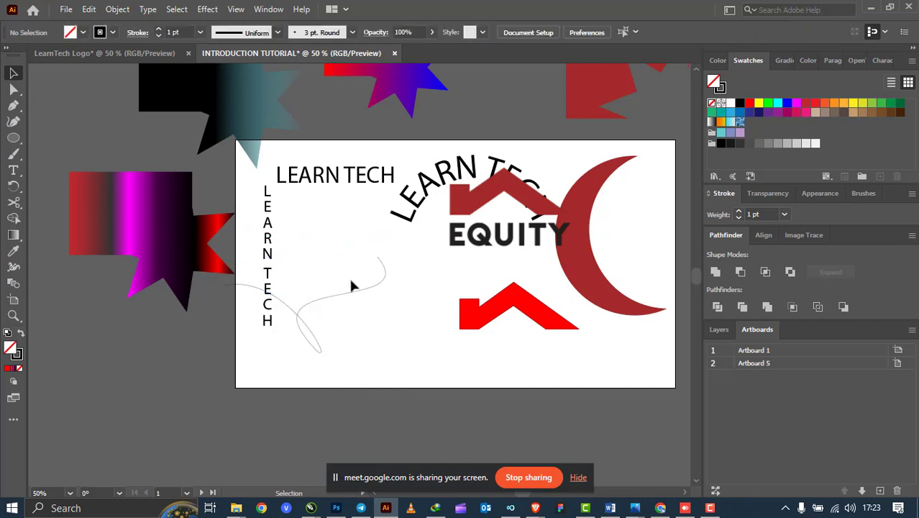
pyautogui.click(303, 321)
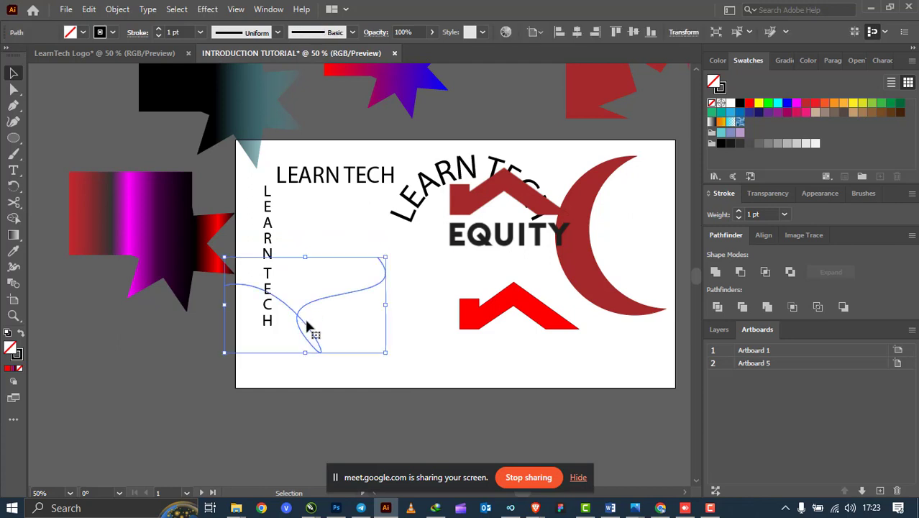
pyautogui.press('Delete')
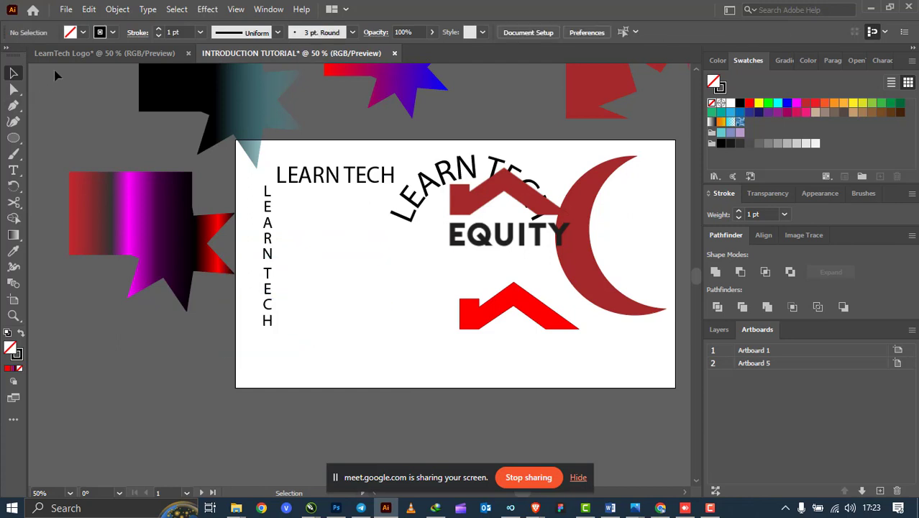
# Place the linked image kenya-forest-service-logo-76F857D0B9-seeklogo.com beside the vertical LEARN TECH text and shift it slightly down.
pyautogui.click(67, 9)
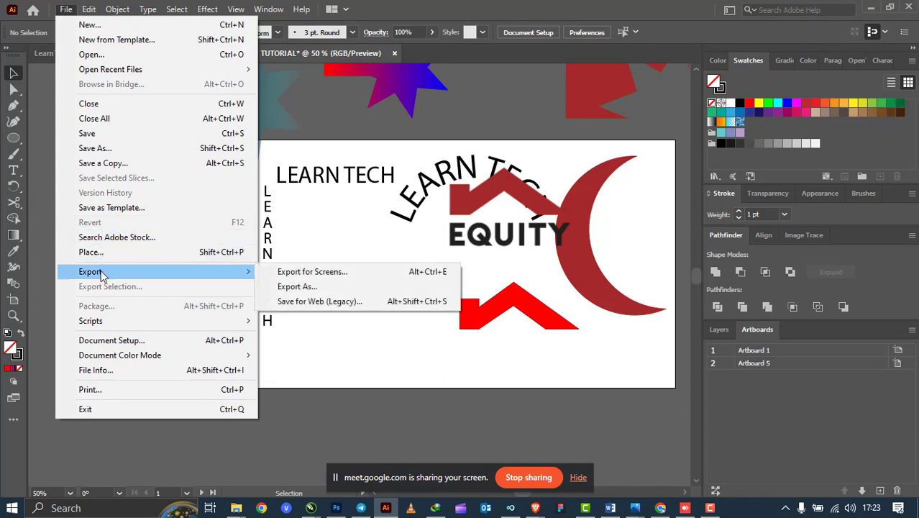
pyautogui.click(109, 253)
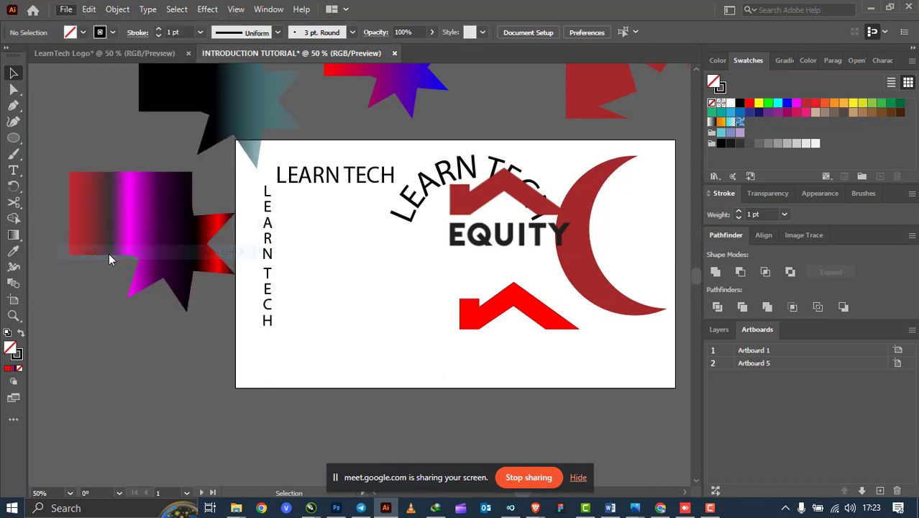
pyautogui.scroll(-10, 397, 297)
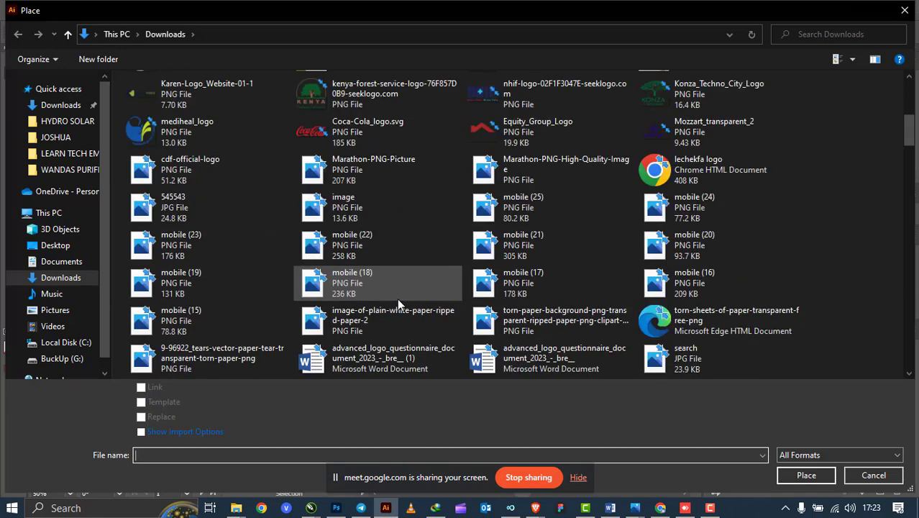
pyautogui.scroll(1, 398, 300)
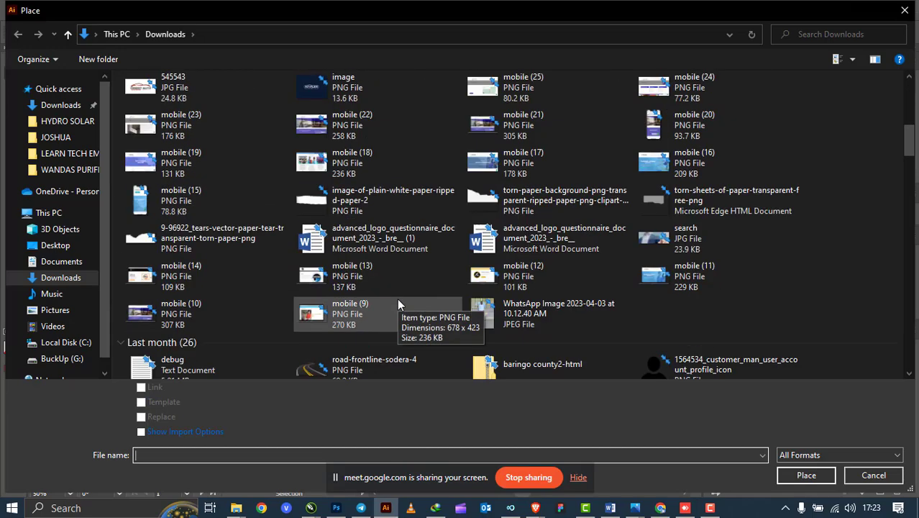
pyautogui.scroll(3, 397, 298)
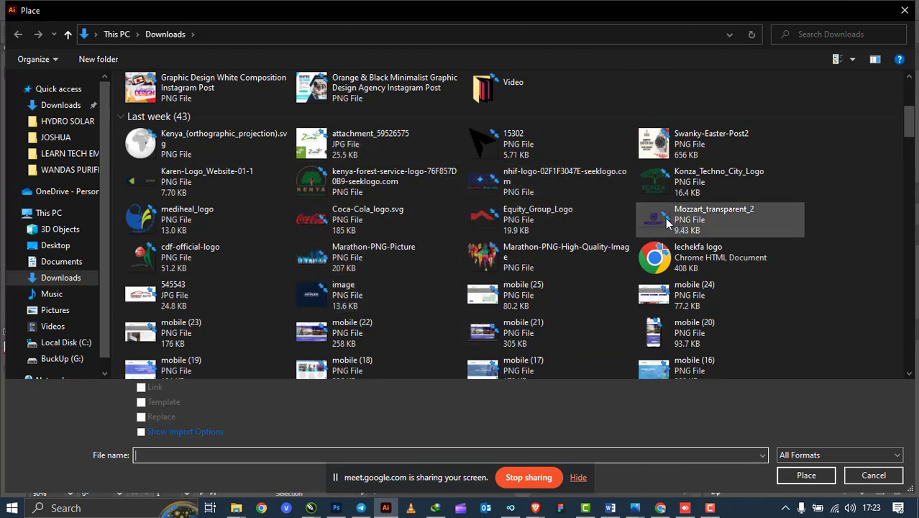
pyautogui.click(313, 185)
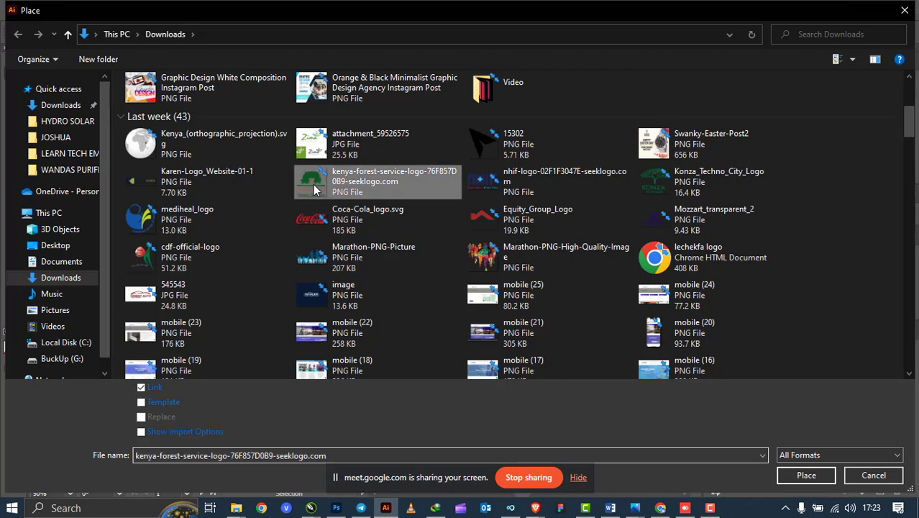
pyautogui.doubleClick(312, 184)
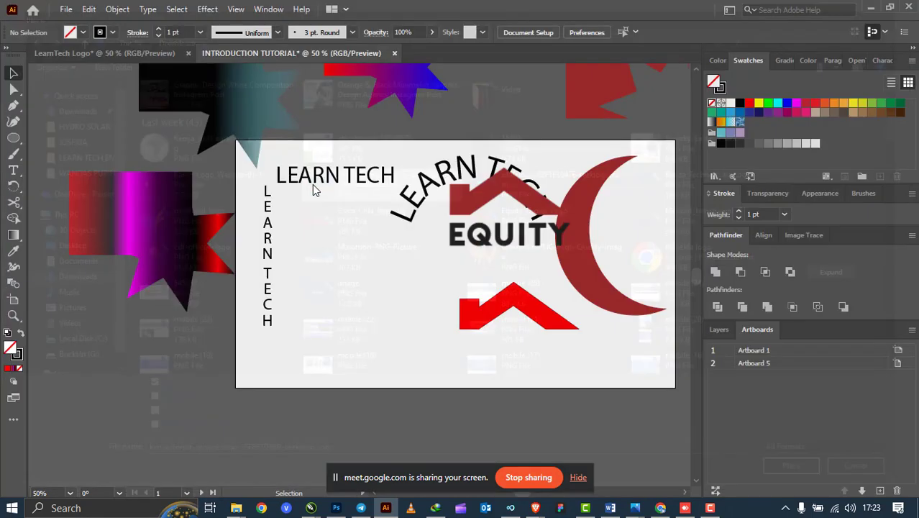
pyautogui.moveTo(311, 226); pyautogui.dragTo(434, 350)
pyautogui.click(442, 288)
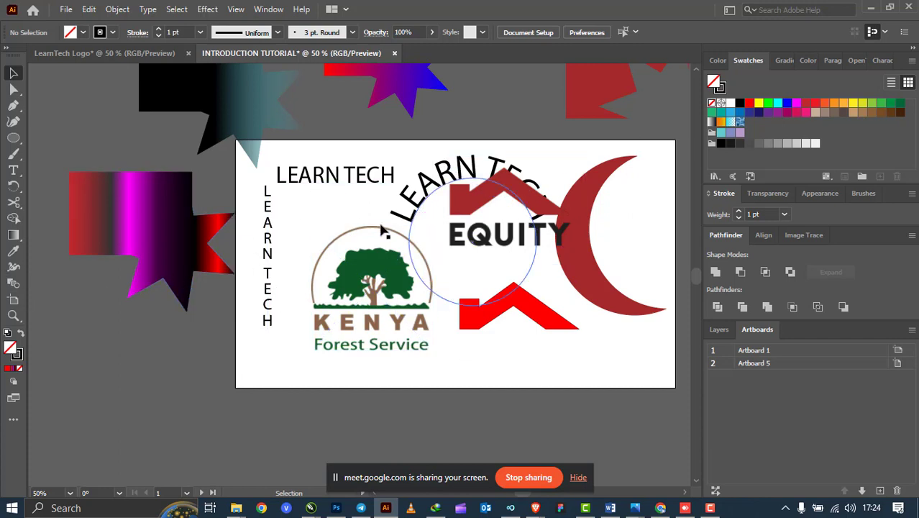
pyautogui.moveTo(377, 271); pyautogui.dragTo(373, 288)
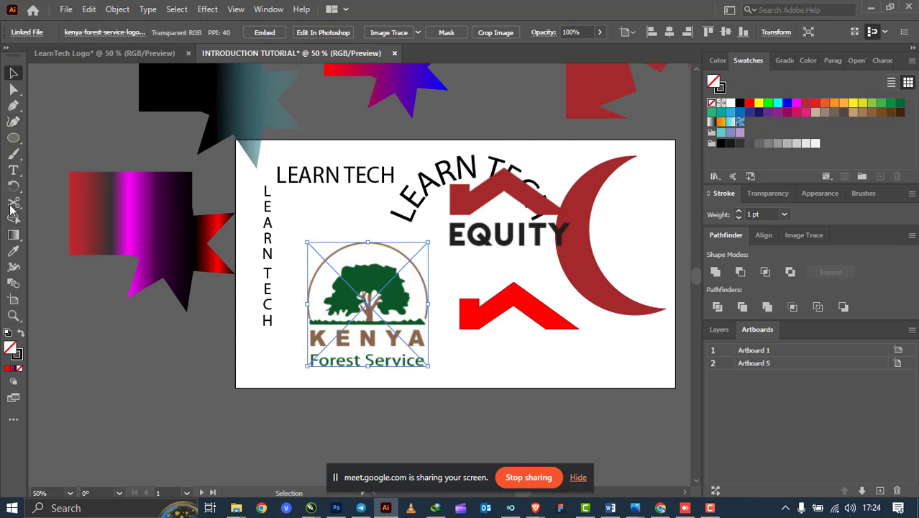
# Try to trace the left half of the Kenya Forest Service logo's brown arch with the Pen tool, curving from its lower end to its top.
pyautogui.click(13, 106)
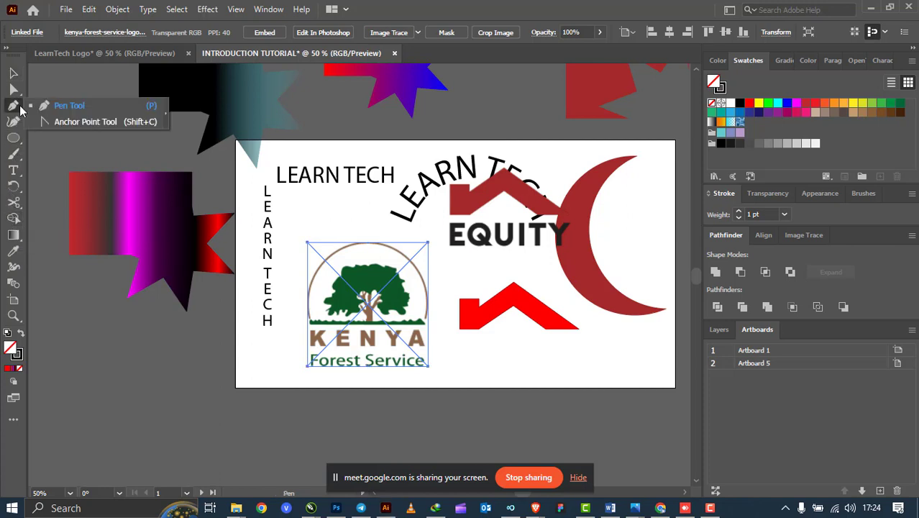
pyautogui.click(63, 106)
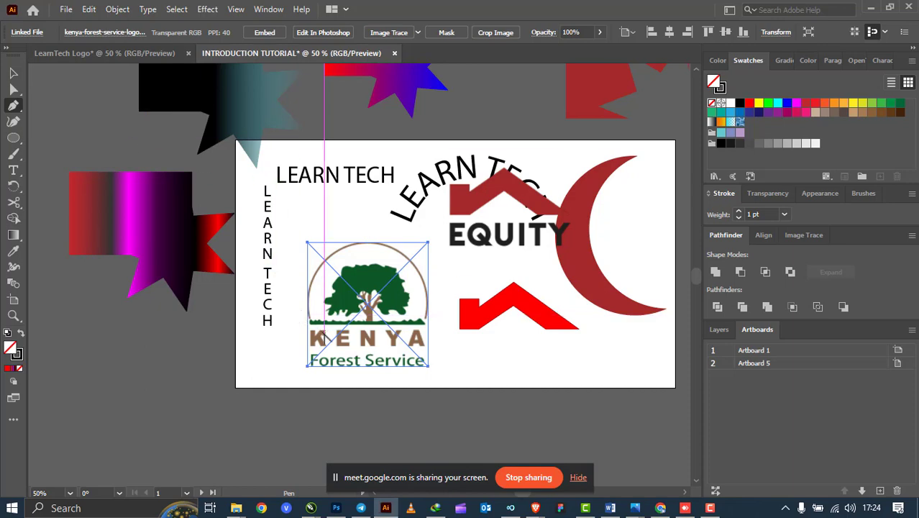
pyautogui.scroll(3, 323, 326)
pyautogui.scroll(1, 290, 285)
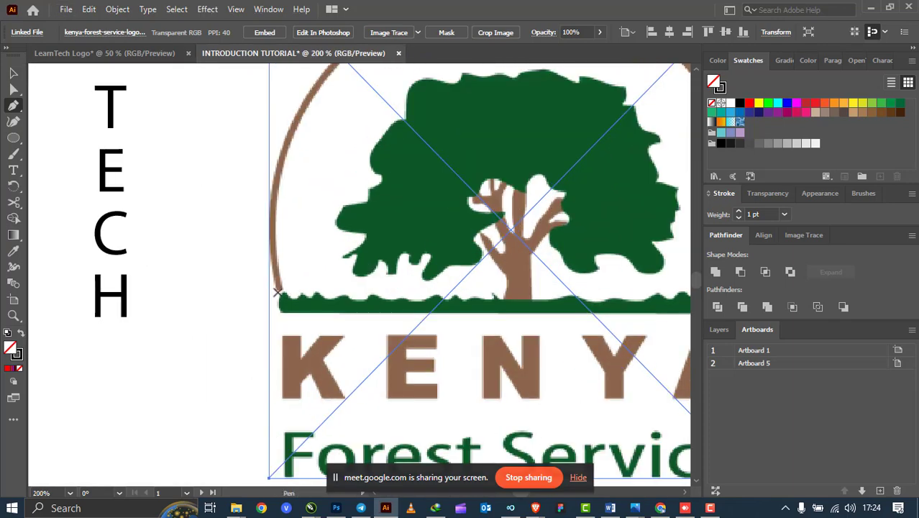
pyautogui.scroll(-1, 279, 295)
pyautogui.click(282, 290)
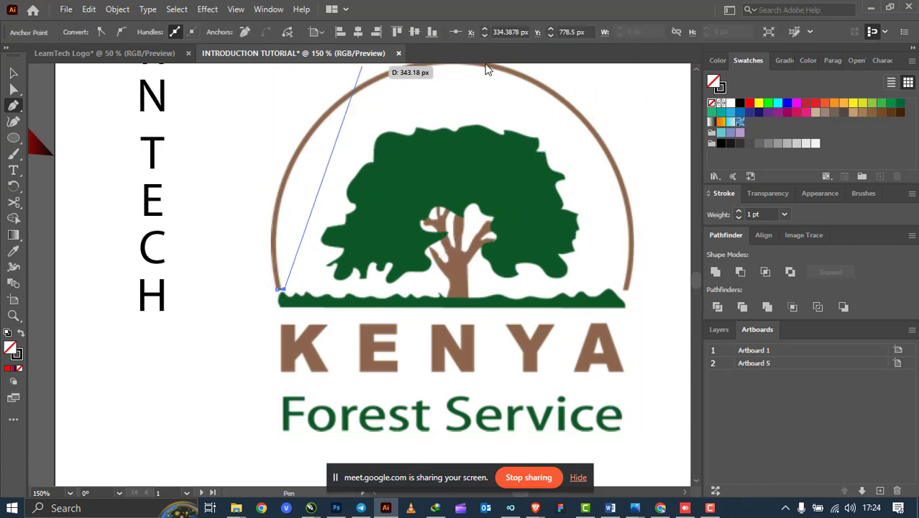
pyautogui.scroll(1, 465, 75)
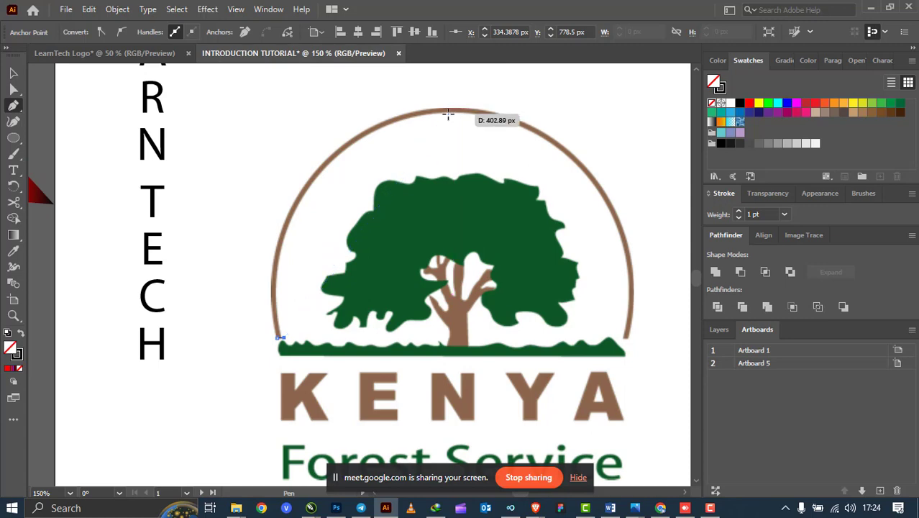
pyautogui.moveTo(448, 113); pyautogui.dragTo(656, 106)
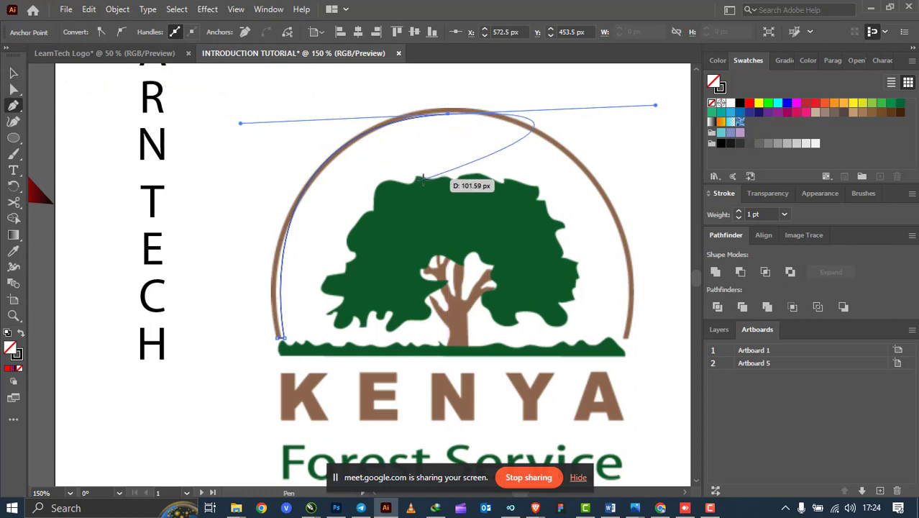
# Undo the curved arch segment and discard the started trace, leaving nothing selected.
pyautogui.press('Escape')
pyautogui.scroll(-1, 327, 244)
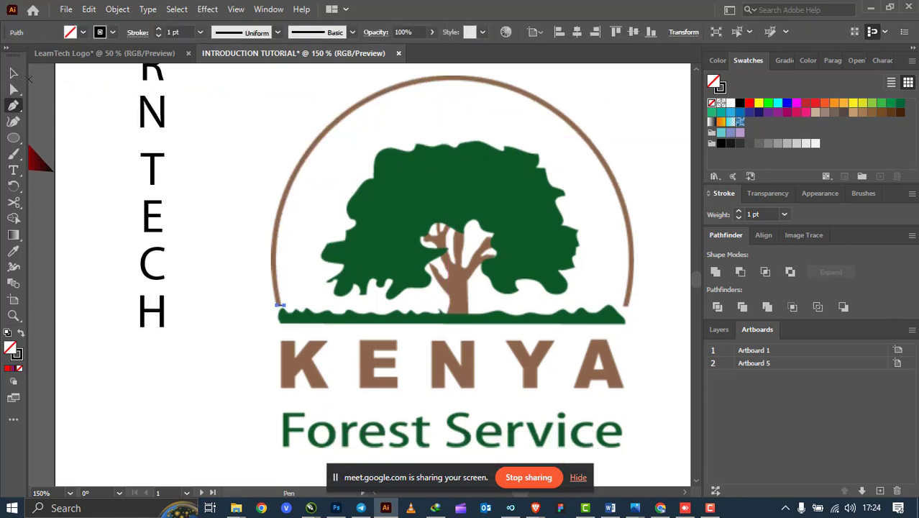
pyautogui.press('v')
pyautogui.click(111, 243)
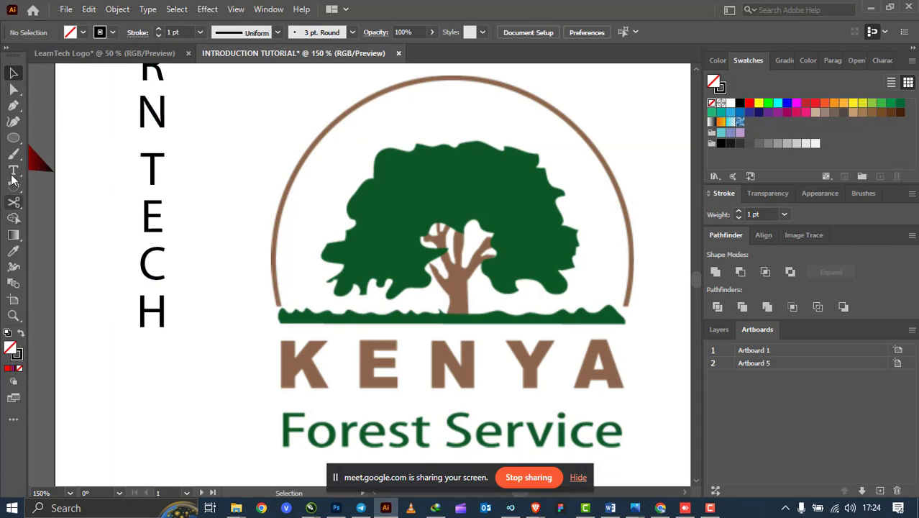
# Outline the inner edge of the logo's brown arch with straight Pen segments from its left lower end over the top to its right lower end.
pyautogui.press('p')
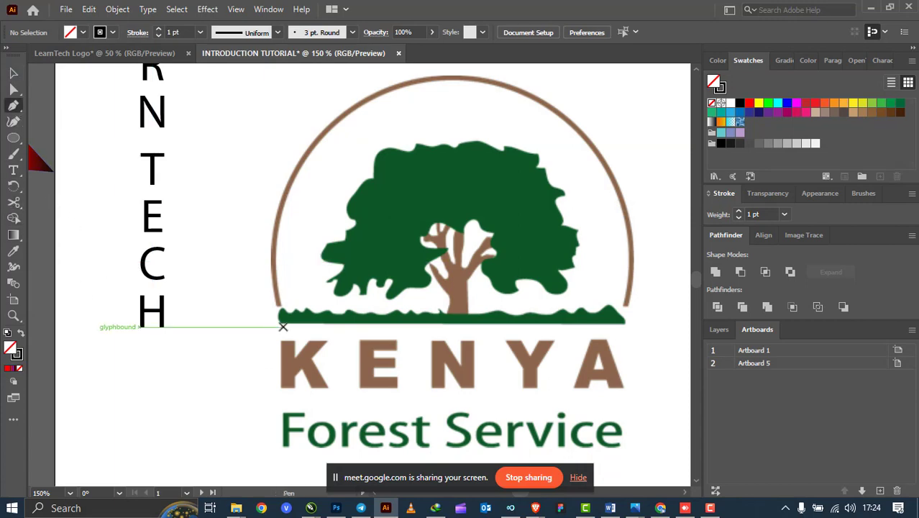
pyautogui.scroll(1, 266, 304)
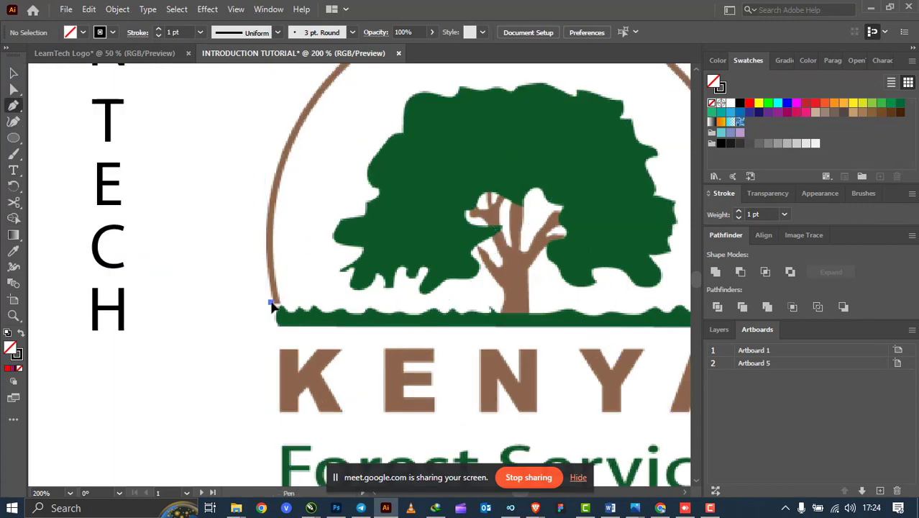
pyautogui.click(272, 305)
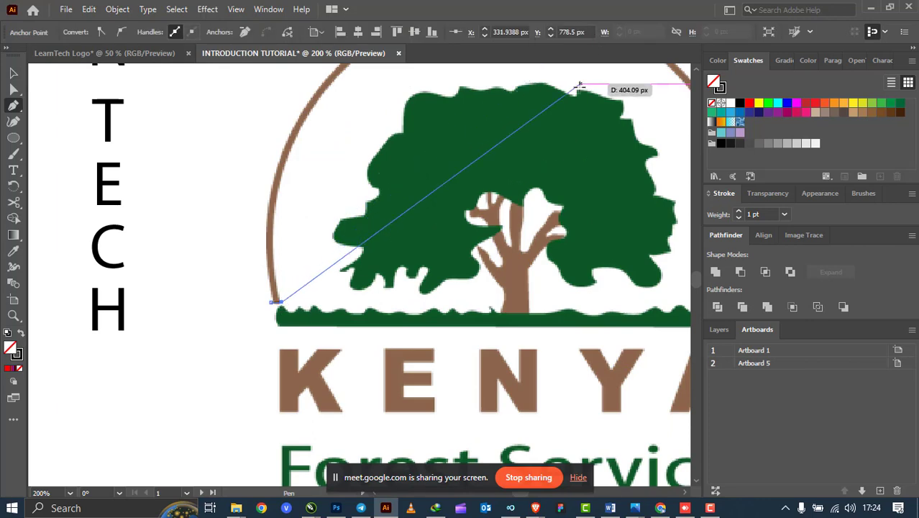
pyautogui.scroll(3, 579, 87)
pyautogui.click(514, 85)
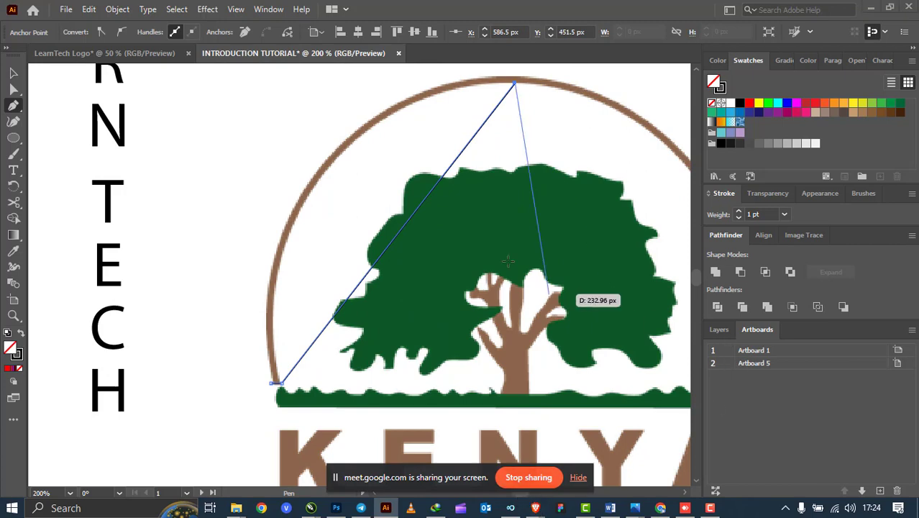
pyautogui.scroll(-2, 601, 290)
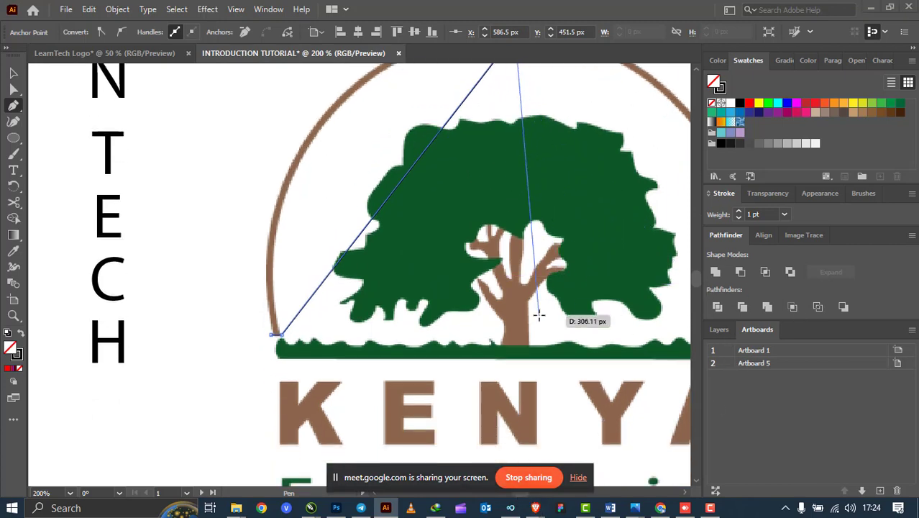
pyautogui.scroll(-4, 568, 316)
pyautogui.scroll(2, 601, 329)
pyautogui.scroll(3, 601, 328)
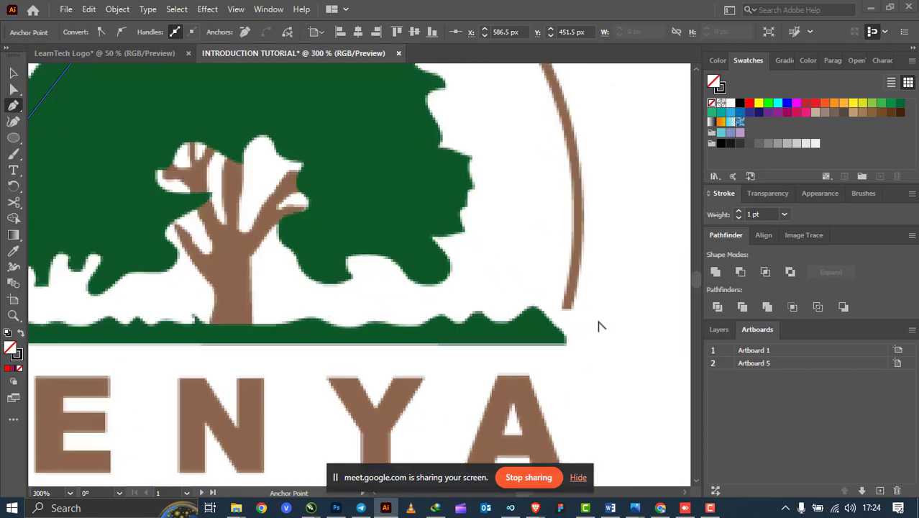
pyautogui.scroll(-2, 600, 324)
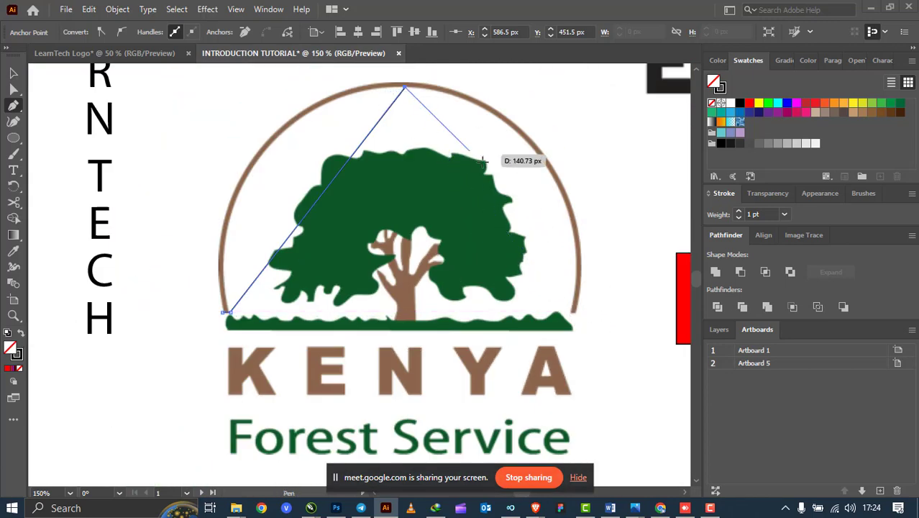
pyautogui.click(572, 312)
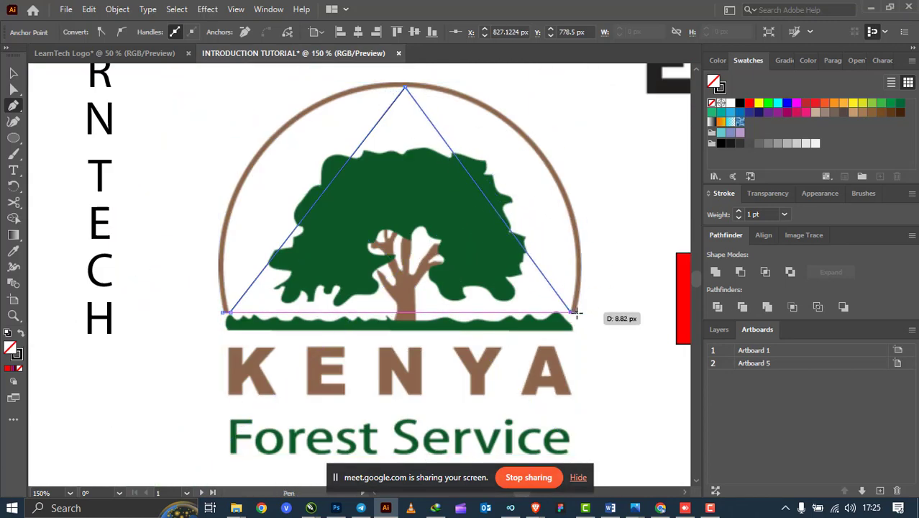
# Continue the path with straight segments along the arch's outer edge via the top and close it at the left starting point.
pyautogui.click(575, 312)
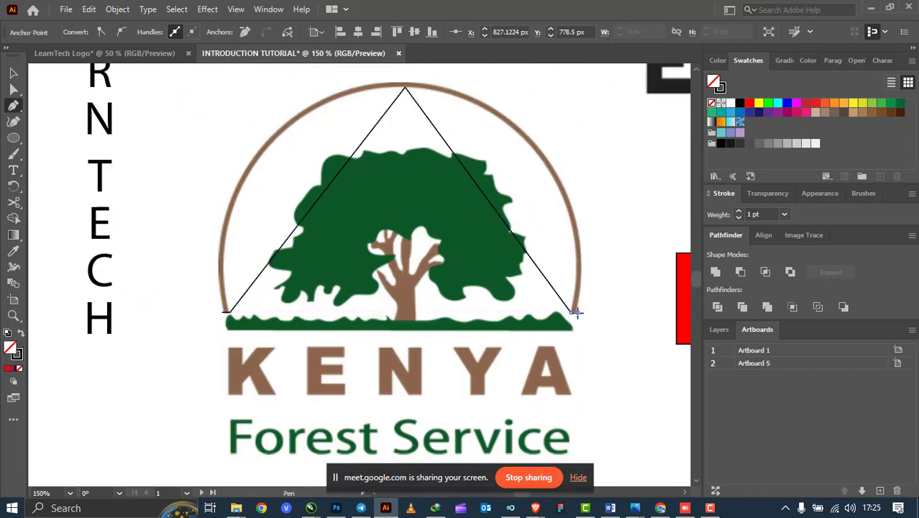
pyautogui.click(414, 83)
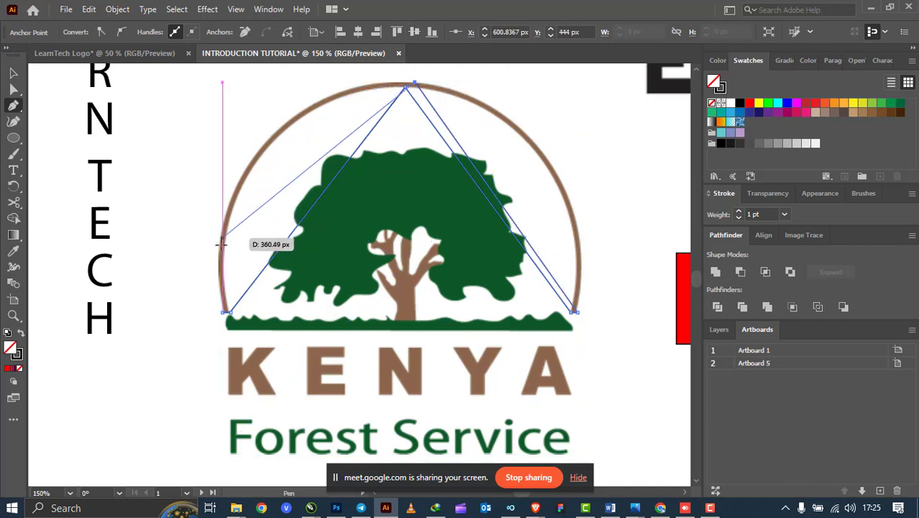
pyautogui.click(223, 314)
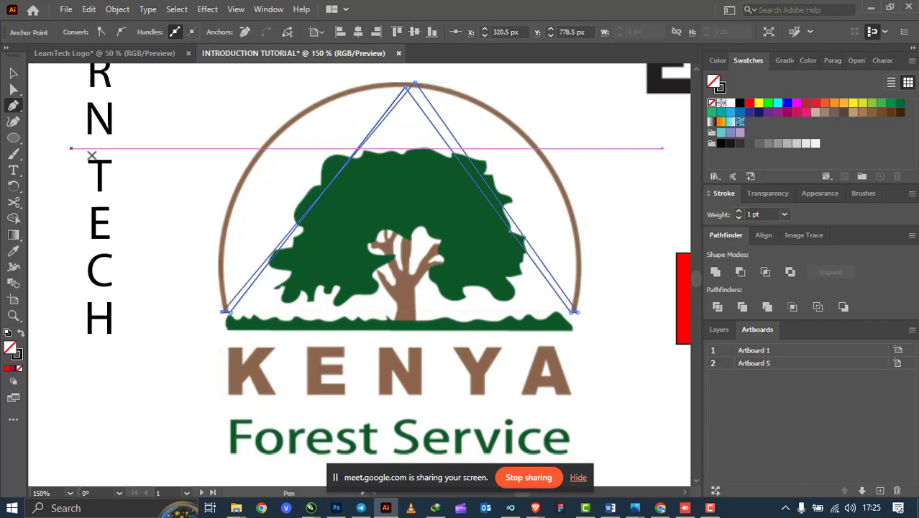
# Bend the four long straight segments with the Anchor Point tool to follow the inner and outer edges of the brown arch.
pyautogui.click(13, 72)
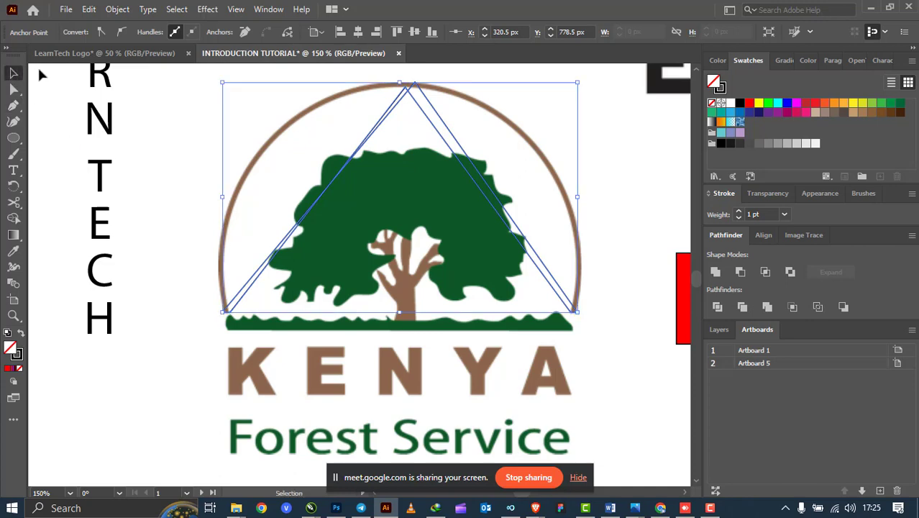
pyautogui.click(10, 92)
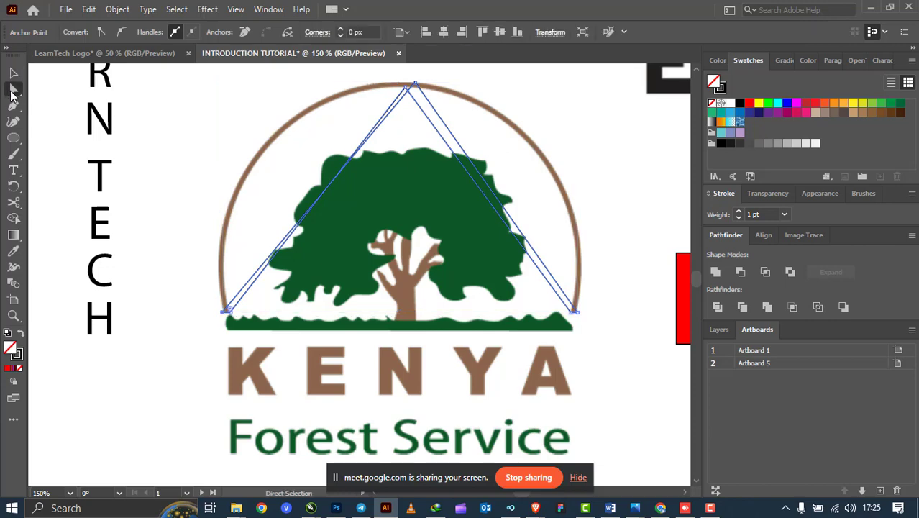
pyautogui.click(13, 105)
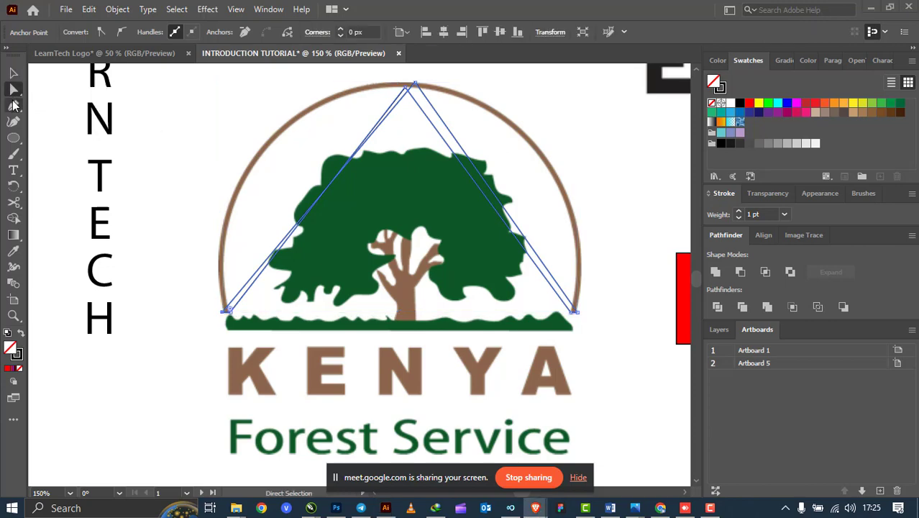
pyautogui.click(12, 105)
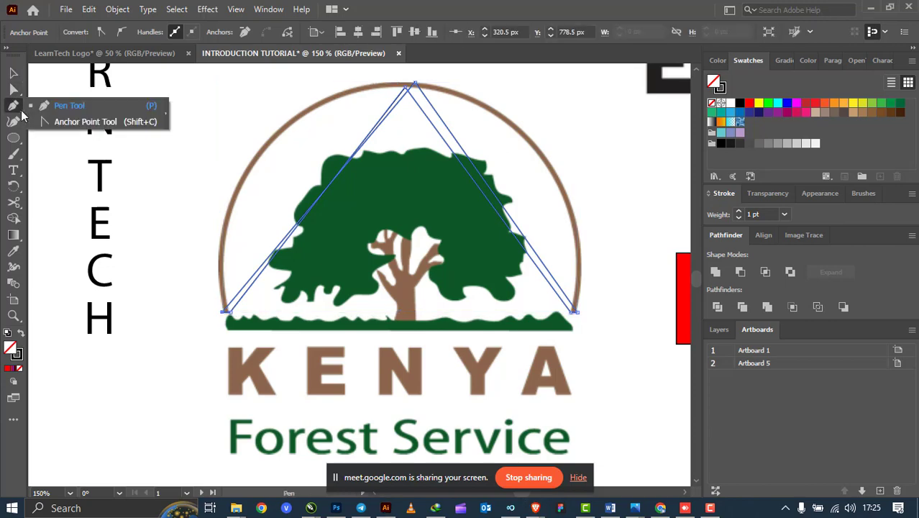
pyautogui.click(65, 124)
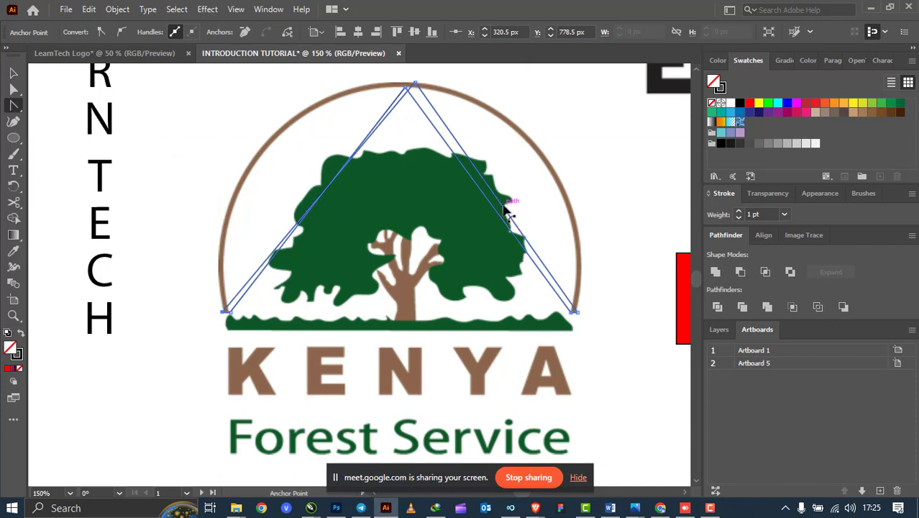
pyautogui.moveTo(505, 204); pyautogui.dragTo(554, 172)
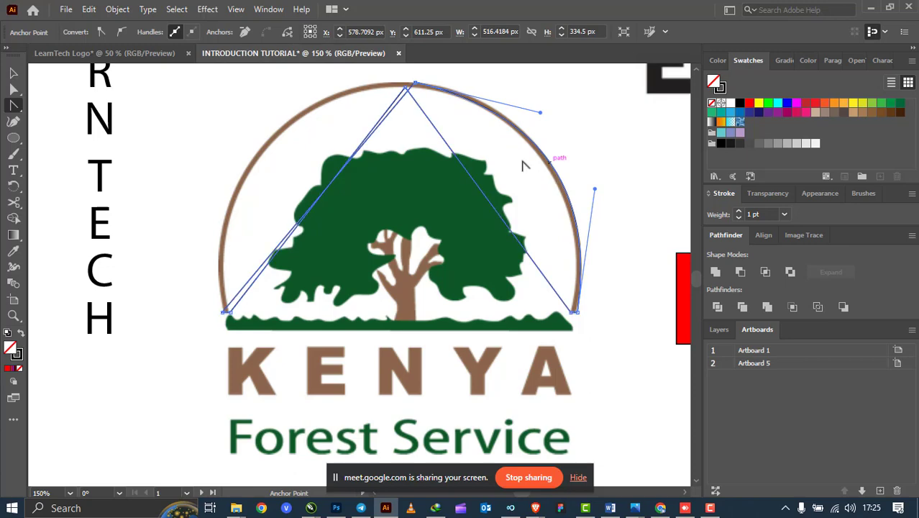
pyautogui.moveTo(359, 152); pyautogui.dragTo(278, 148)
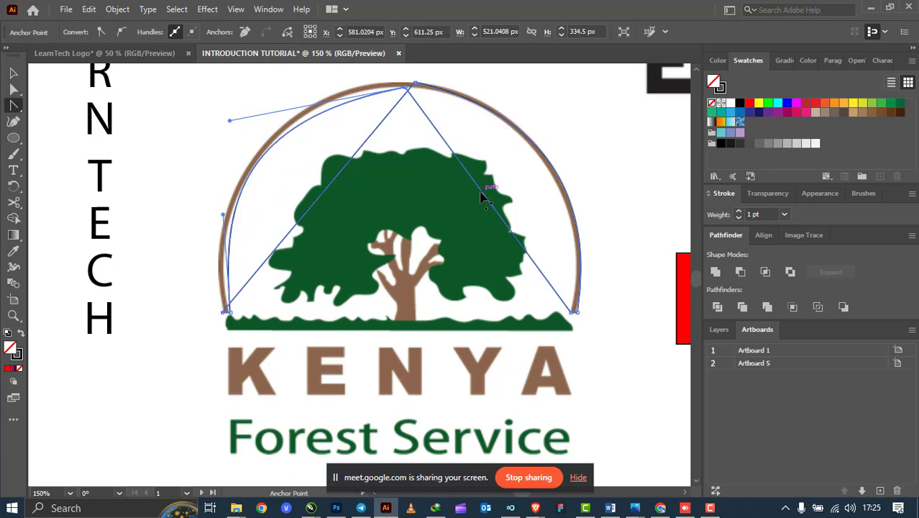
pyautogui.moveTo(486, 195); pyautogui.dragTo(544, 164)
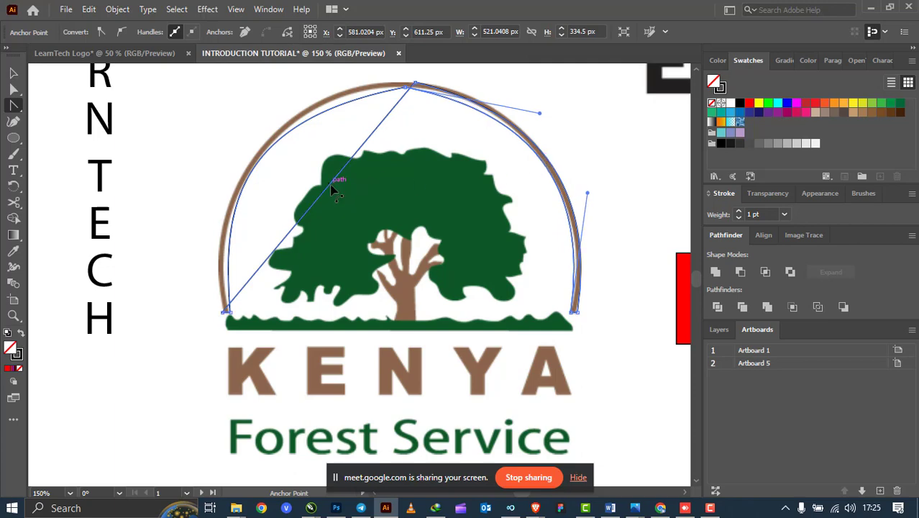
pyautogui.moveTo(332, 188); pyautogui.dragTo(265, 145)
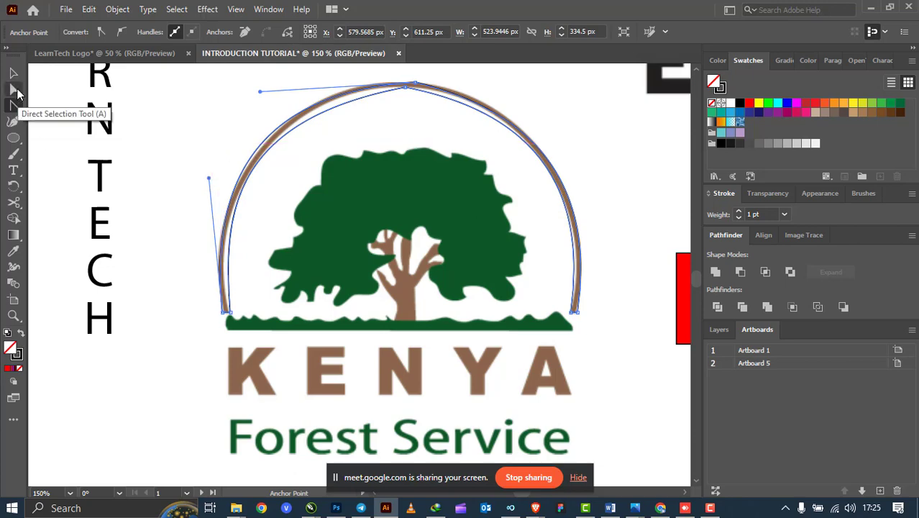
# Adjust both direction handles of the outer left curve with Direct Selection to fit the arch's outer edge.
pyautogui.click(16, 91)
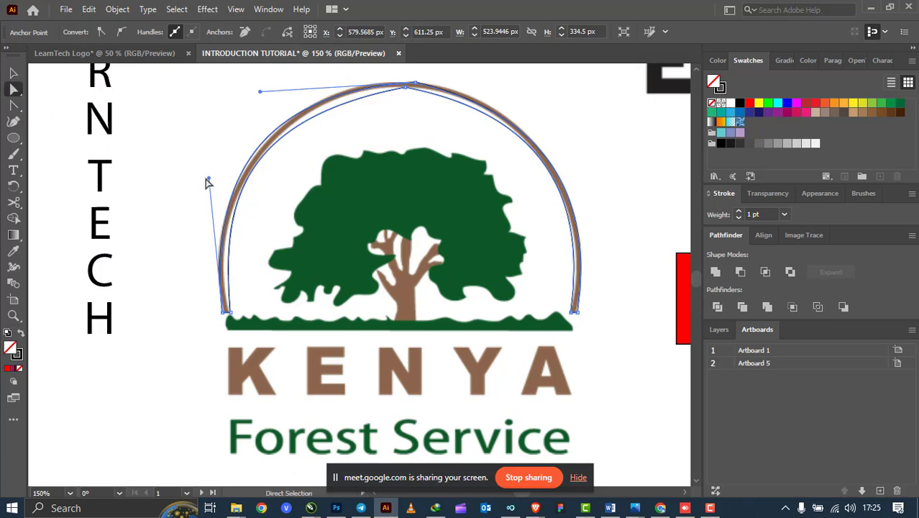
pyautogui.moveTo(206, 181); pyautogui.dragTo(207, 196)
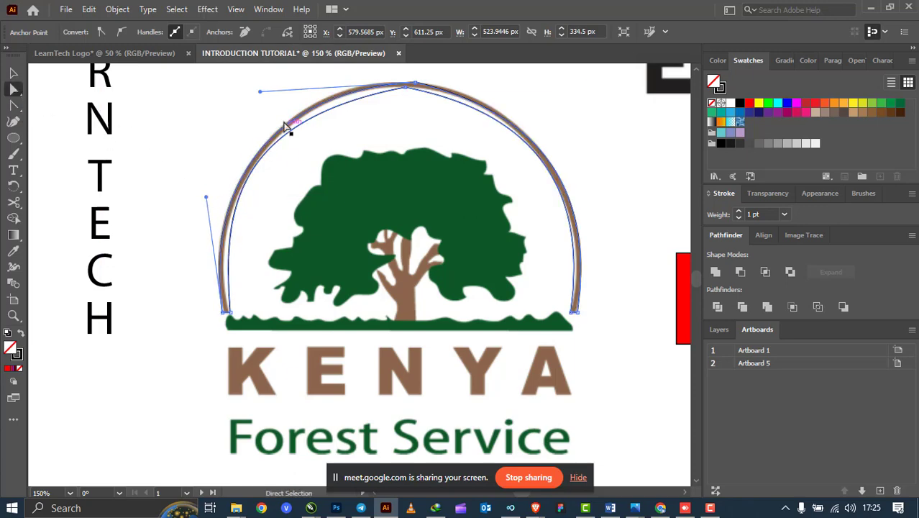
pyautogui.moveTo(262, 94); pyautogui.dragTo(261, 236)
# Reshape the inner left curve by adjusting its upper and lower direction handles to match the arch's inner edge.
pyautogui.scroll(-2, 382, 199)
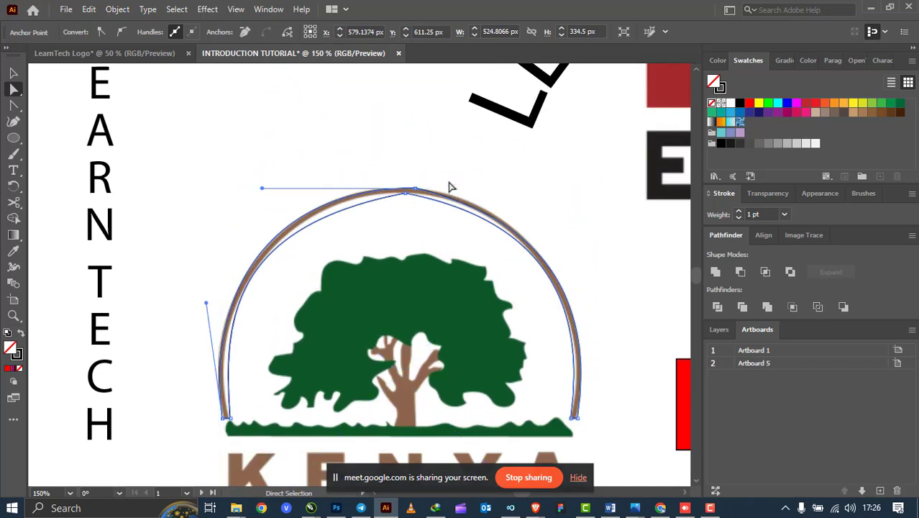
pyautogui.scroll(-2, 449, 182)
pyautogui.click(405, 144)
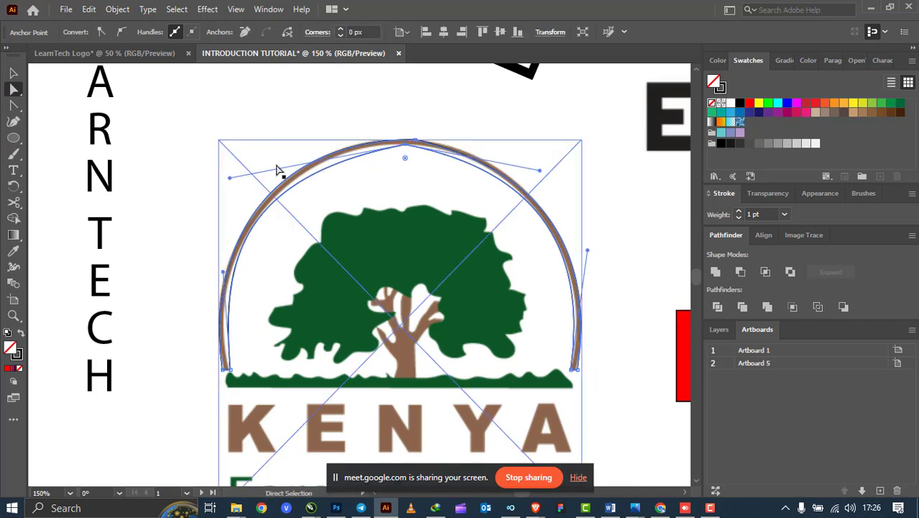
pyautogui.moveTo(231, 177); pyautogui.dragTo(254, 146)
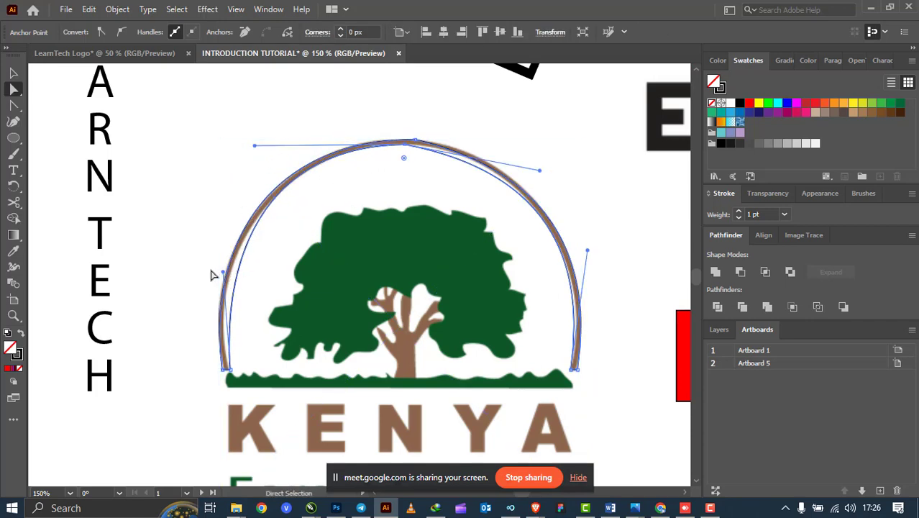
pyautogui.moveTo(225, 273); pyautogui.dragTo(204, 291)
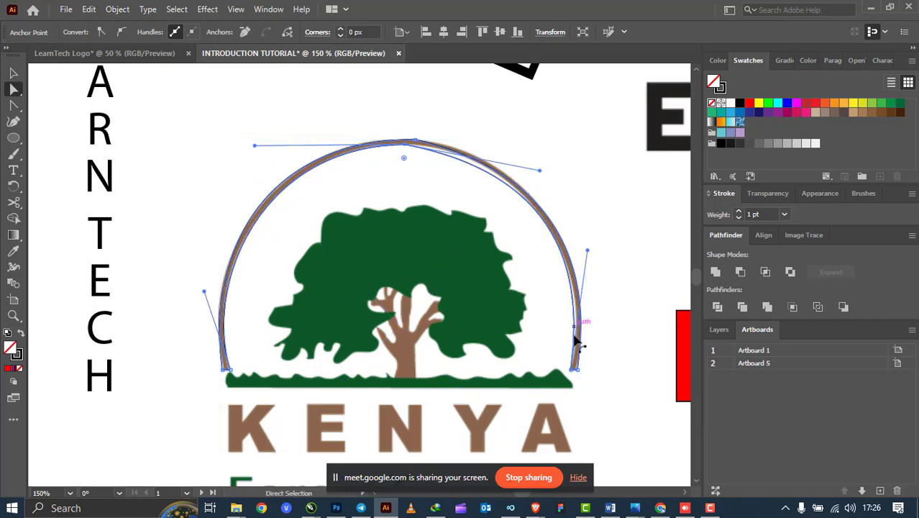
# Refine the right half of the traced arch by raising the upper handles of its outer and inner curves.
pyautogui.moveTo(421, 149); pyautogui.dragTo(423, 142)
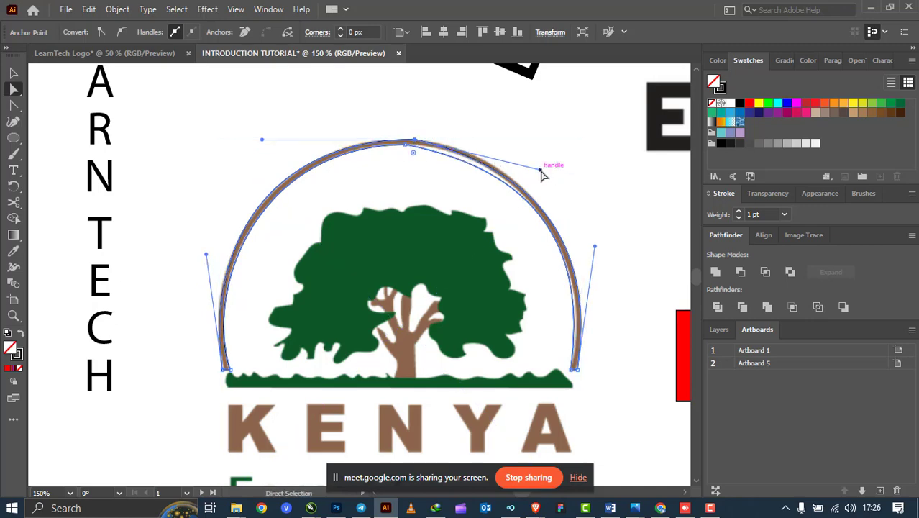
pyautogui.moveTo(542, 172); pyautogui.dragTo(541, 162)
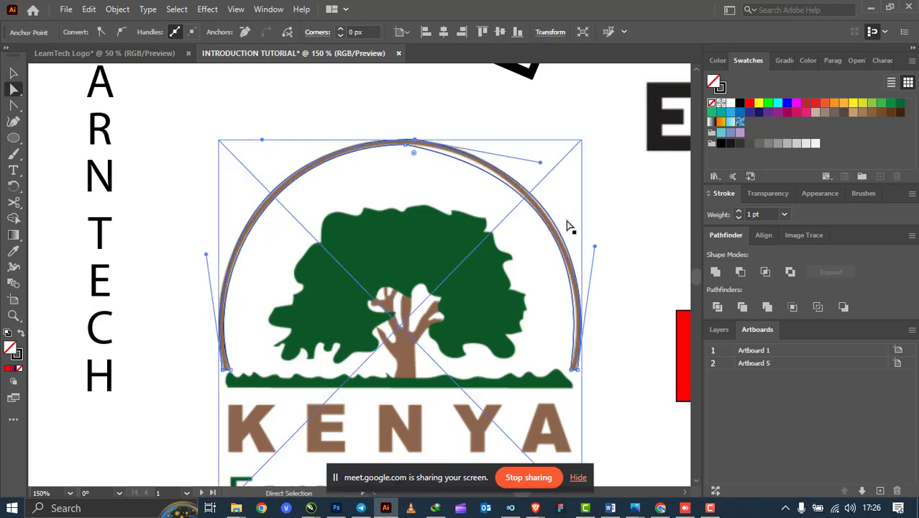
pyautogui.click(407, 145)
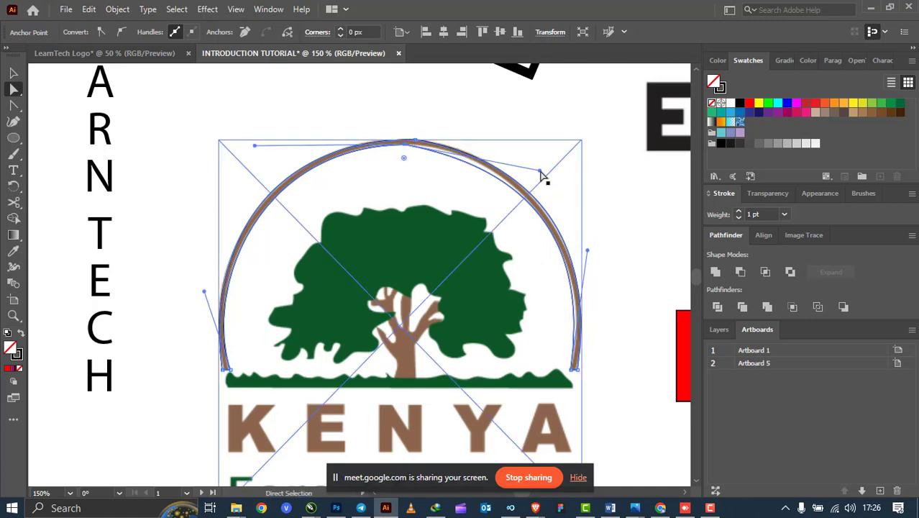
pyautogui.moveTo(541, 171)
pyautogui.mouseDown()
pyautogui.moveTo(545, 165)
pyautogui.moveTo(536, 167)
pyautogui.mouseUp()
# Fill the traced arch with the red swatch and move it up over the horizontal LEARN TECH text.
pyautogui.scroll(-4, 473, 244)
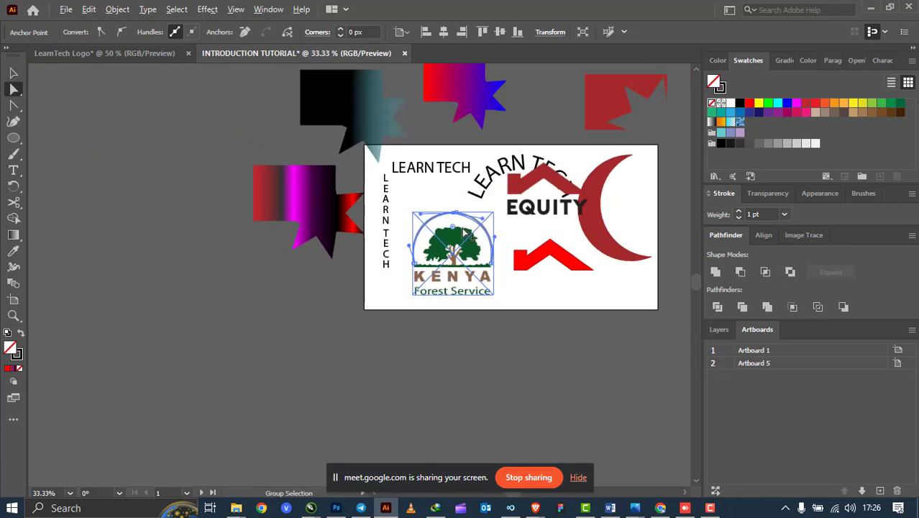
pyautogui.scroll(2, 452, 227)
pyautogui.press('v')
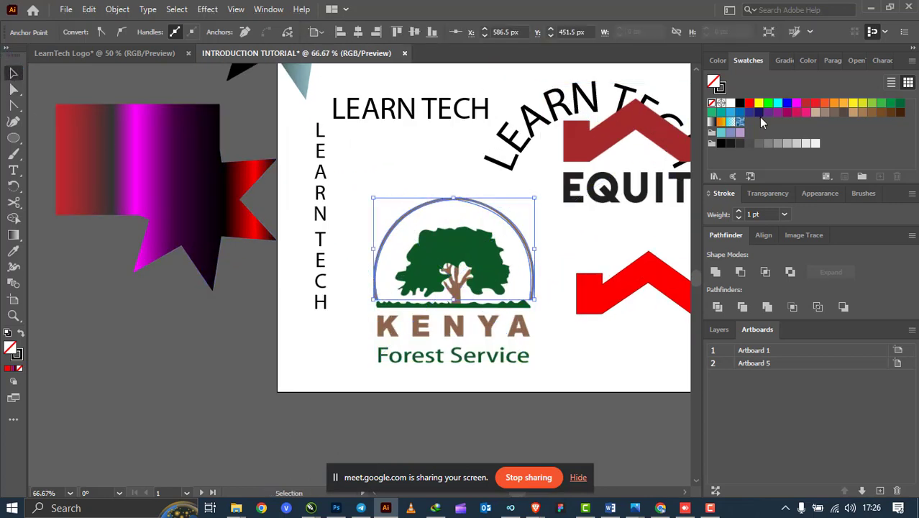
pyautogui.click(750, 102)
pyautogui.keyDown('shift'); pyautogui.click(498, 223); pyautogui.keyUp('shift')
pyautogui.moveTo(501, 212); pyautogui.dragTo(462, 87)
pyautogui.click(446, 188)
pyautogui.scroll(-3, 454, 178)
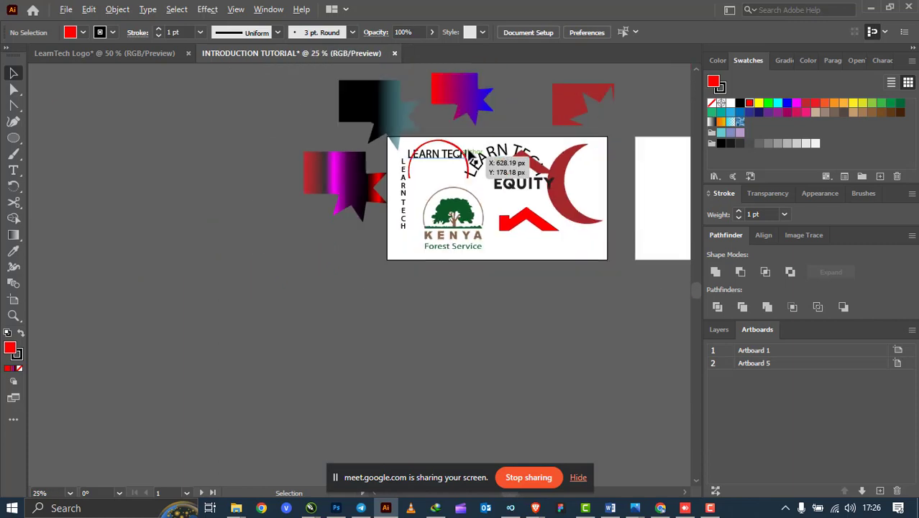
# Move the Kenya Forest Service logo below the artboard's lower edge and place the red arch beside the vertical LEARN TECH text.
pyautogui.scroll(2, 473, 150)
pyautogui.moveTo(464, 181); pyautogui.dragTo(495, 237)
pyautogui.moveTo(505, 166); pyautogui.dragTo(556, 137)
pyautogui.moveTo(459, 298); pyautogui.dragTo(503, 415)
pyautogui.moveTo(487, 227); pyautogui.dragTo(492, 269)
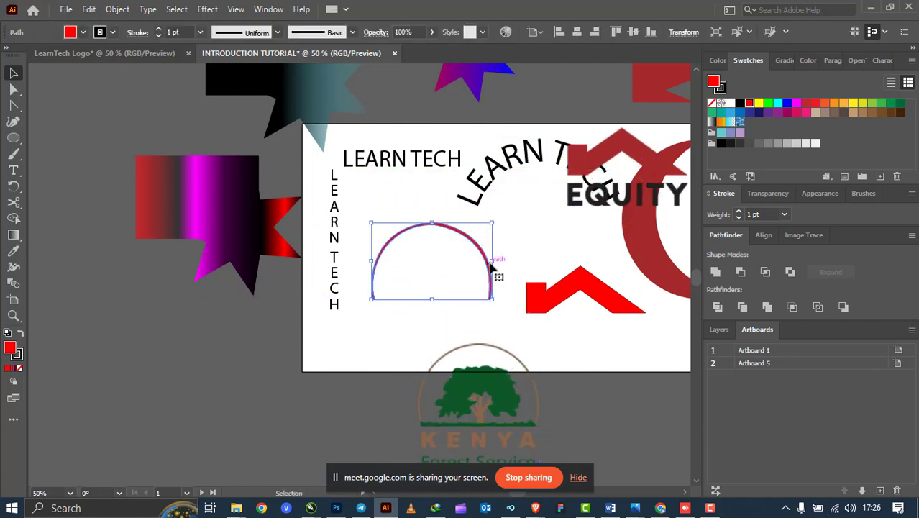
# Activate the Anchor Point tool with the red arch path selected.
pyautogui.click(15, 105)
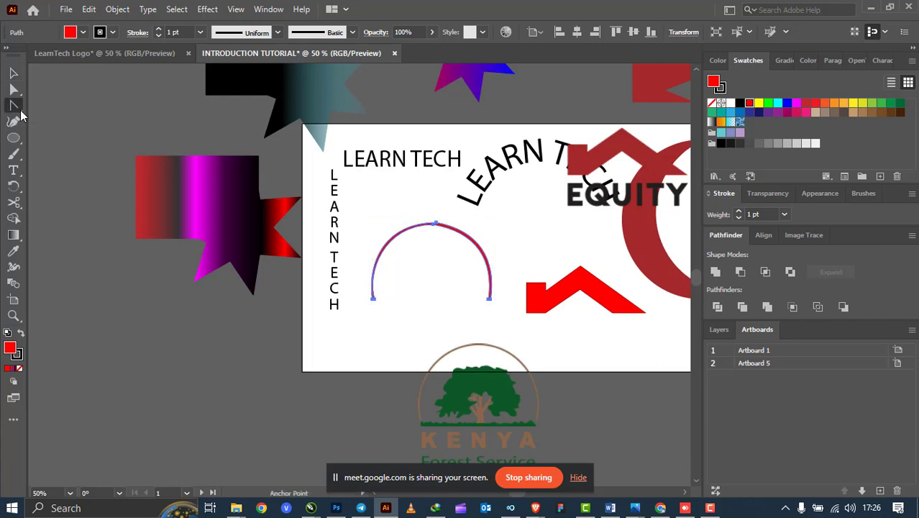